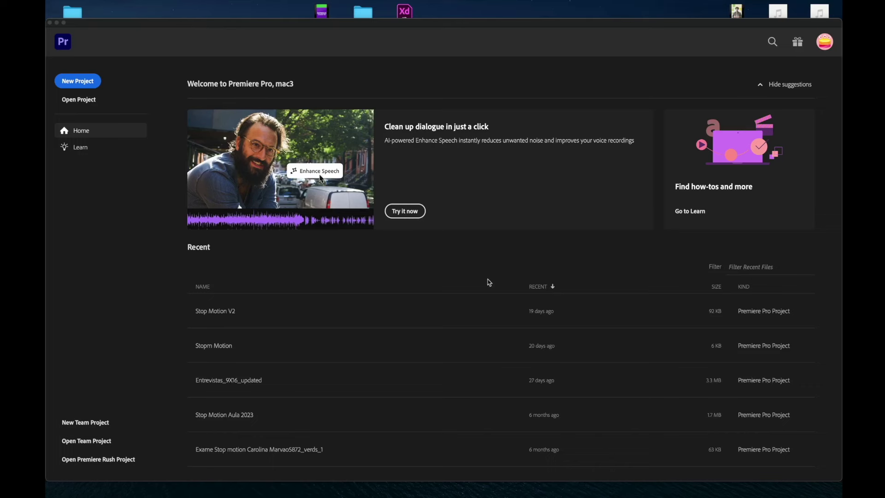
# Begin a new project and enter 'Tutorial Adobe Premiere PRO' as its project name
pyautogui.moveTo(453, 24); pyautogui.dragTo(451, 8)
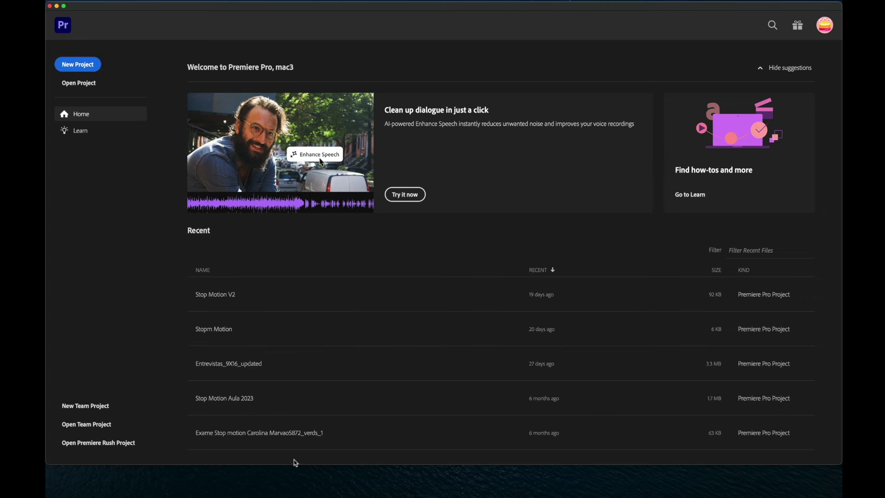
pyautogui.click(87, 64)
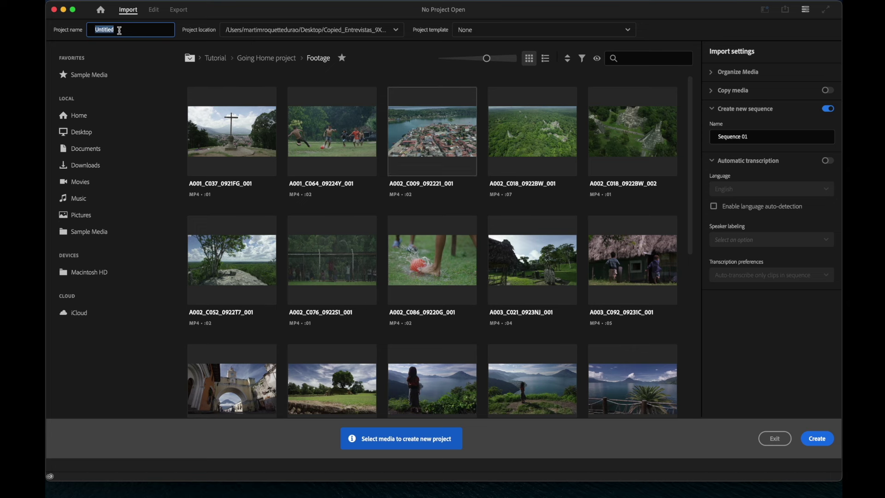
pyautogui.write('Tut')
pyautogui.write('orial Ad')
pyautogui.write('obe Prem')
pyautogui.press('BackSpace')
pyautogui.press('BackSpace')
pyautogui.write('miere PRO')
pyautogui.click(327, 29)
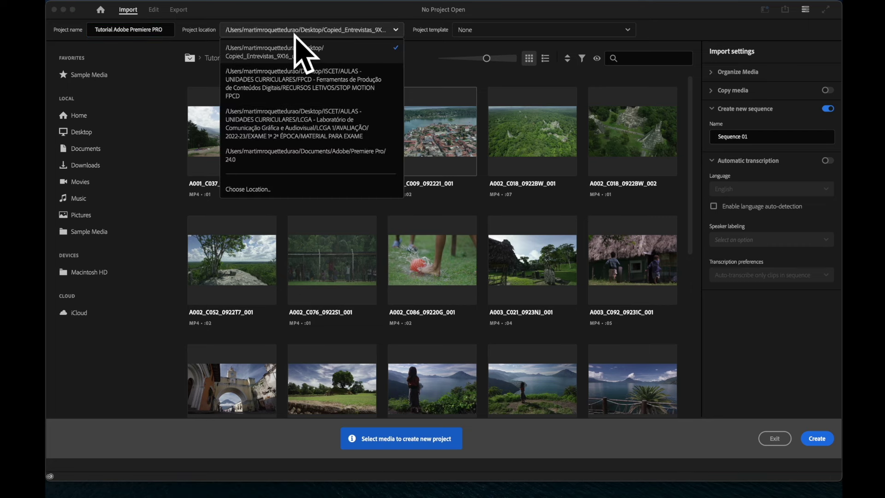
# Browse the project location to ISCET > AULAS > LCGA > LCGA 1 > RECURSOS LETIVOS > AULA PREMIERE LCGA1
pyautogui.click(247, 192)
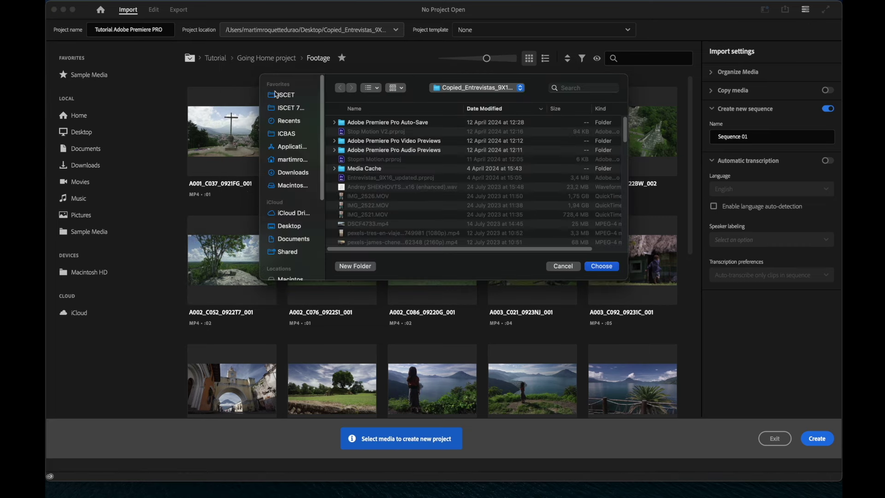
pyautogui.click(284, 96)
pyautogui.doubleClick(368, 122)
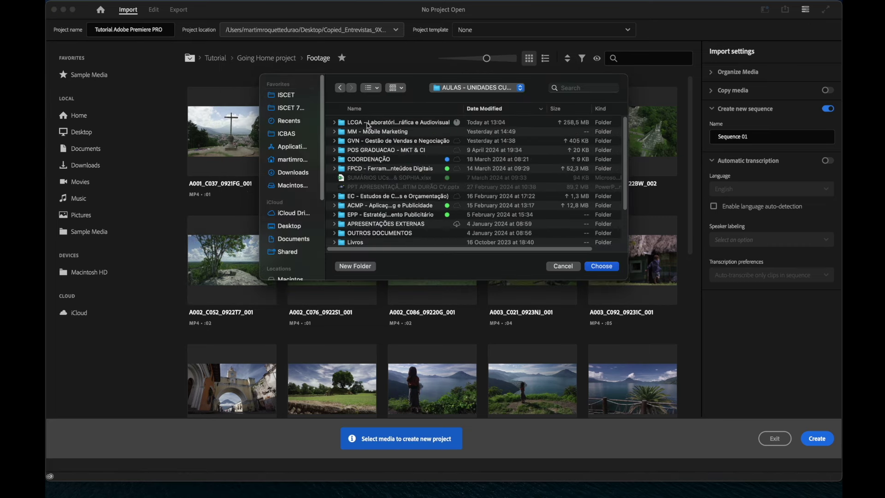
pyautogui.doubleClick(368, 122)
pyautogui.doubleClick(368, 123)
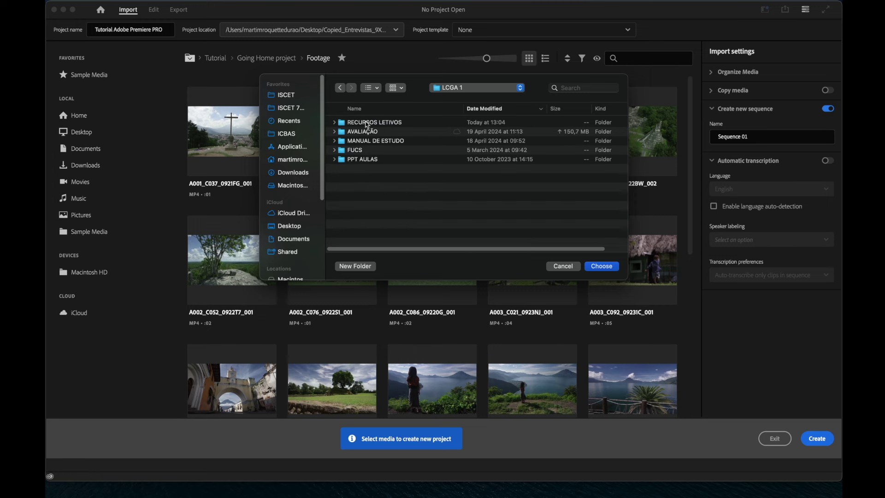
pyautogui.click(368, 123)
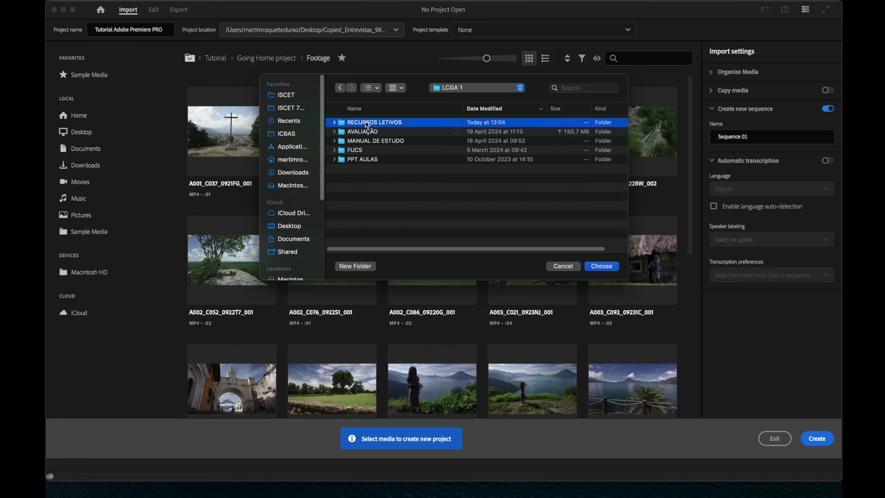
pyautogui.doubleClick(389, 123)
pyautogui.doubleClick(388, 124)
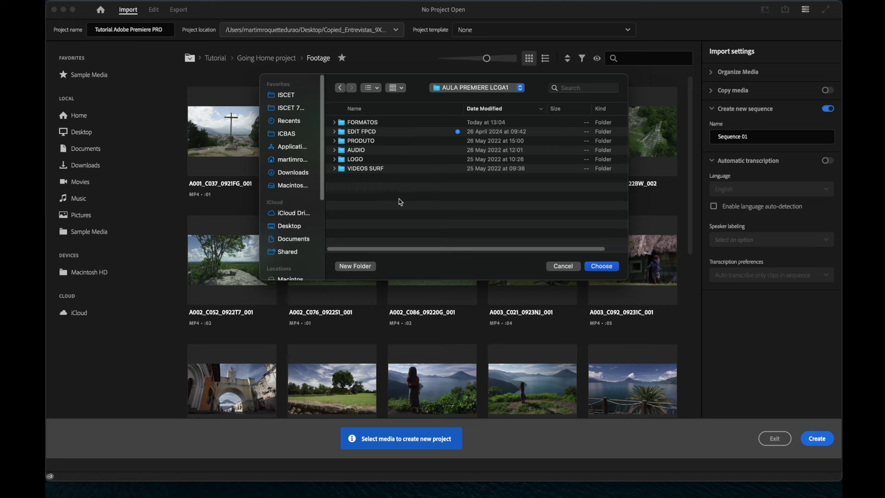
# Create a 'PROJETO PREMIERE' folder there and choose it as the project location
pyautogui.click(364, 267)
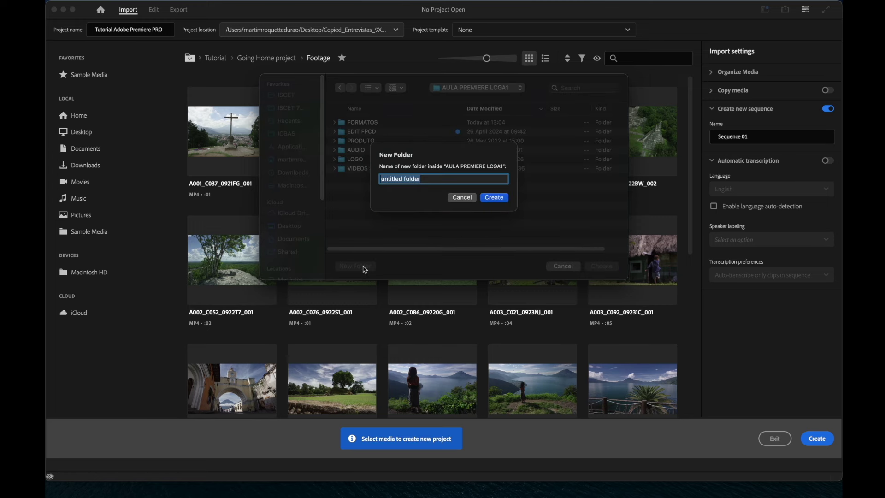
pyautogui.write('PROJETO ')
pyautogui.write('PREMIERE')
pyautogui.click(503, 199)
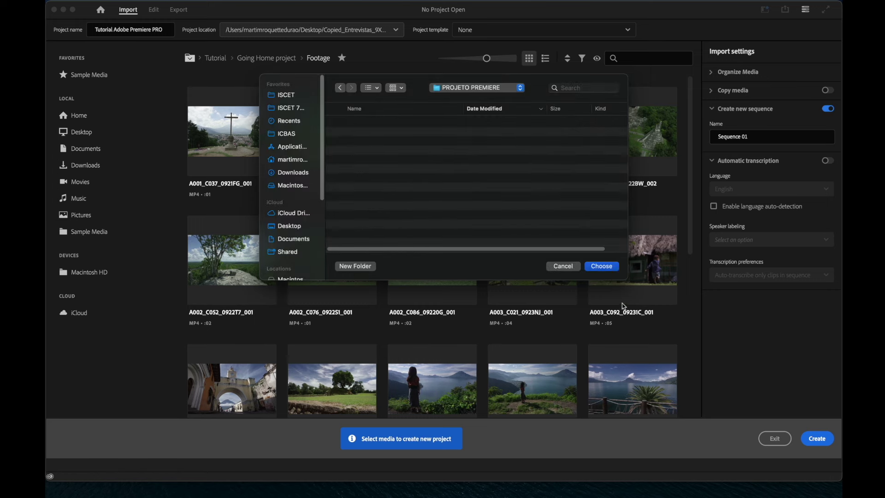
pyautogui.click(612, 270)
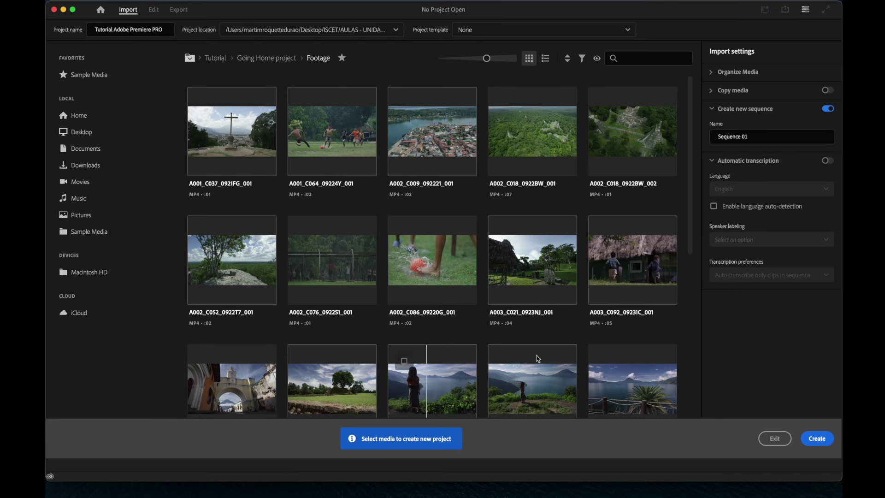
# Create the Tutorial Adobe Premiere PRO project and keep the Editing workspace layout
pyautogui.click(818, 439)
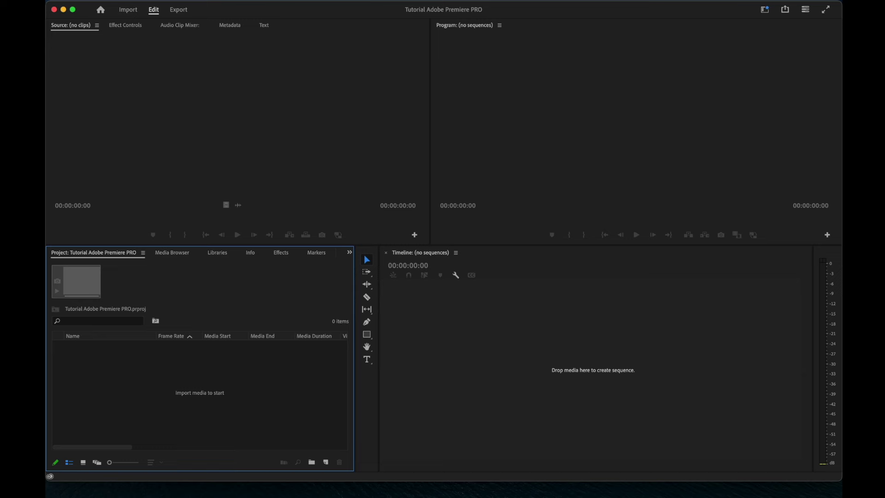
pyautogui.click(766, 11)
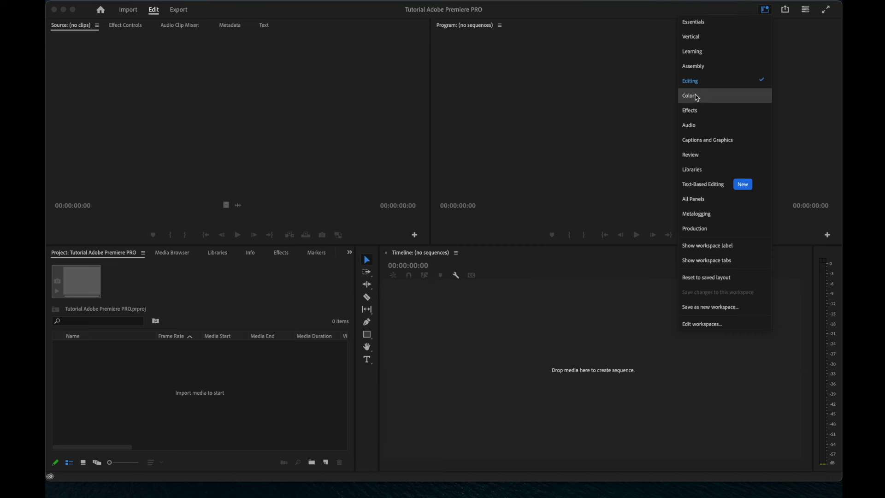
pyautogui.click(704, 87)
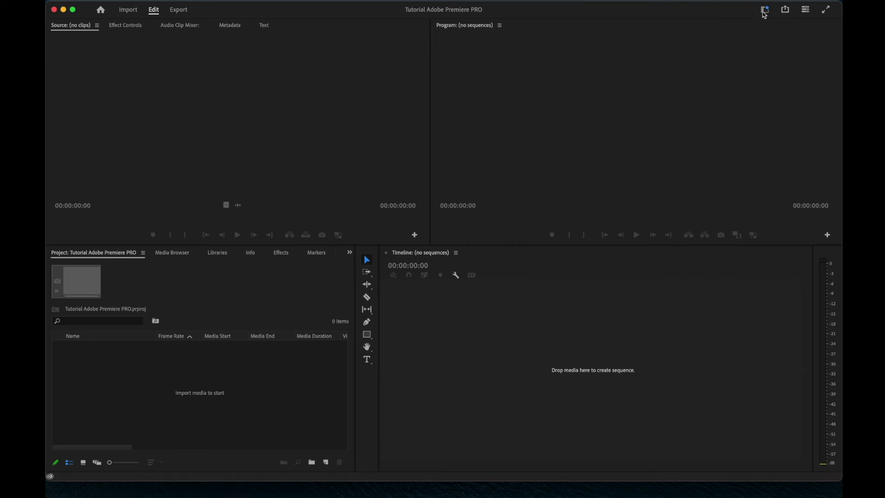
pyautogui.click(788, 13)
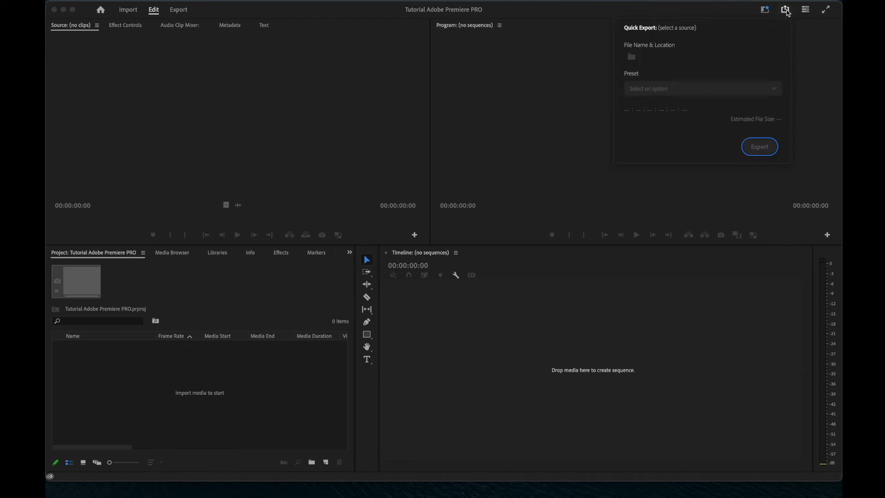
pyautogui.click(806, 12)
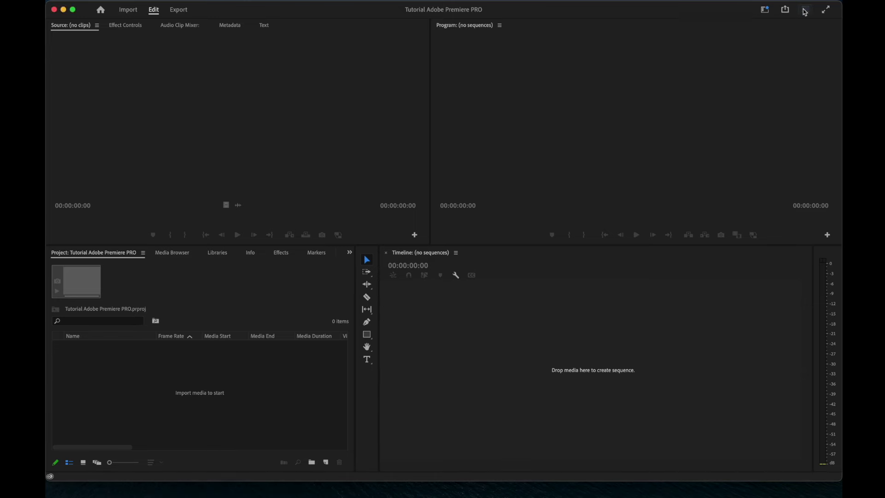
pyautogui.click(805, 13)
pyautogui.click(805, 13)
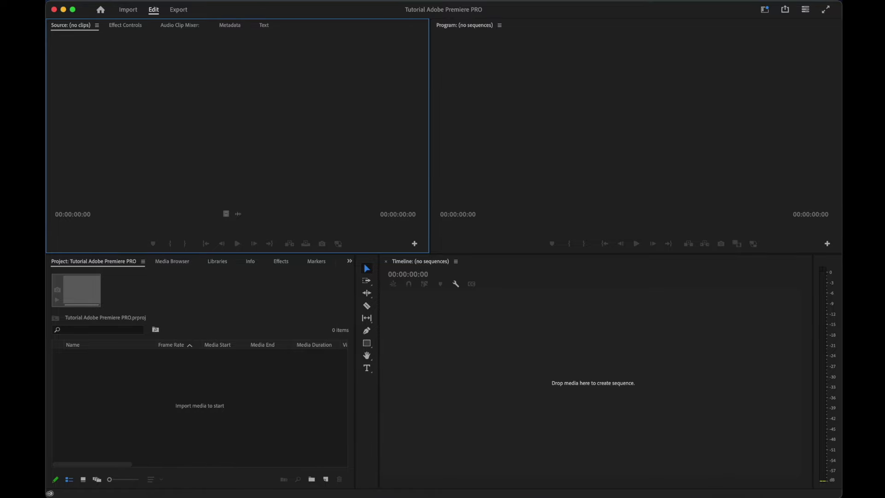
pyautogui.click(611, 125)
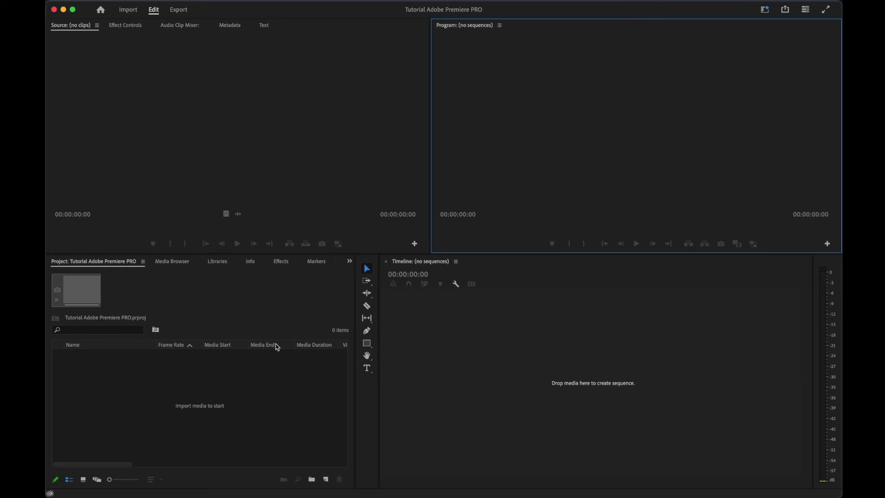
pyautogui.click(502, 352)
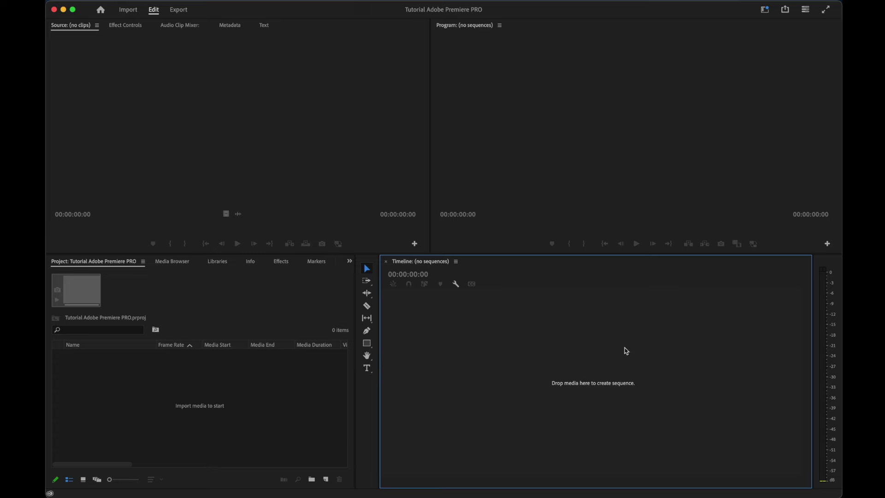
pyautogui.click(376, 408)
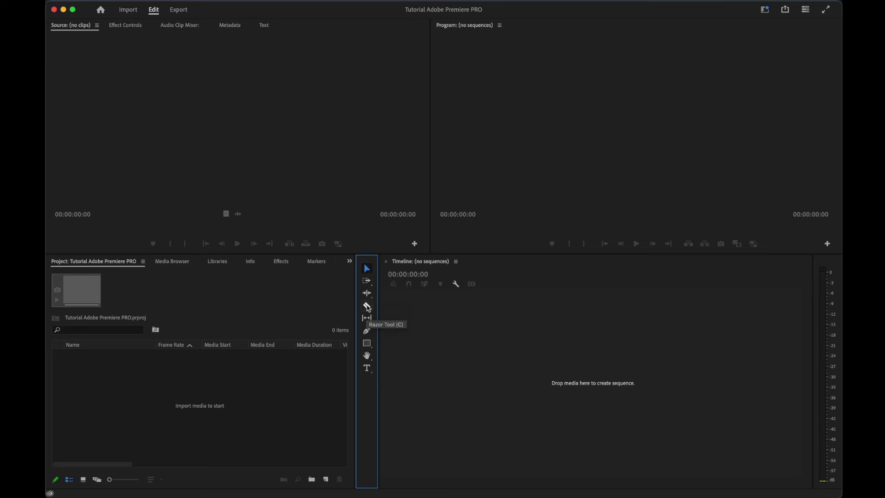
# Cycle through the Razor, Hand, Zoom and Type tools, then activate the Project panel
pyautogui.click(367, 306)
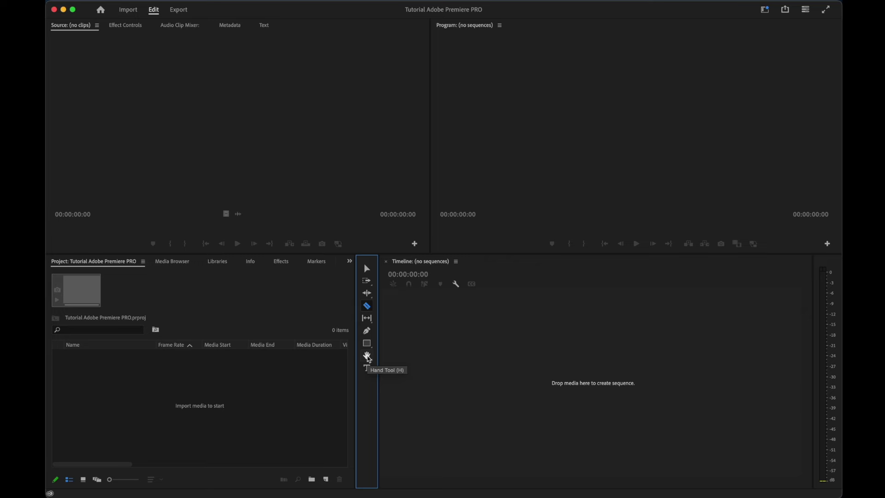
pyautogui.click(369, 359)
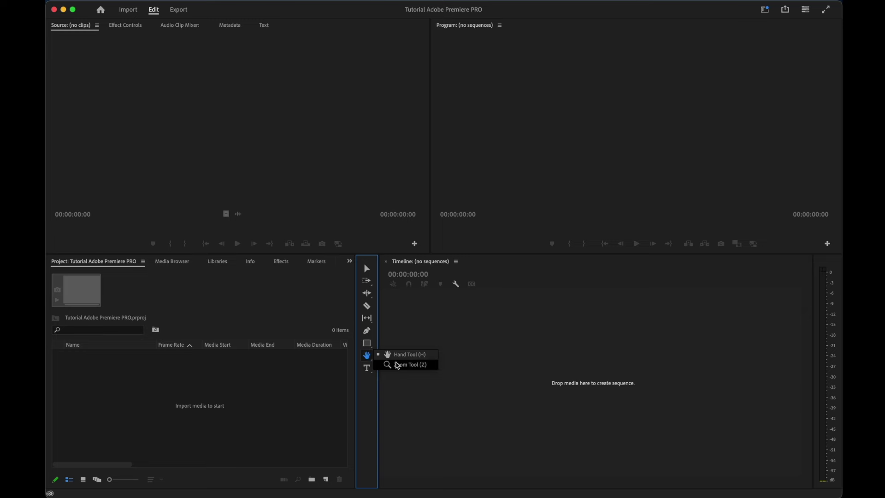
pyautogui.click(397, 367)
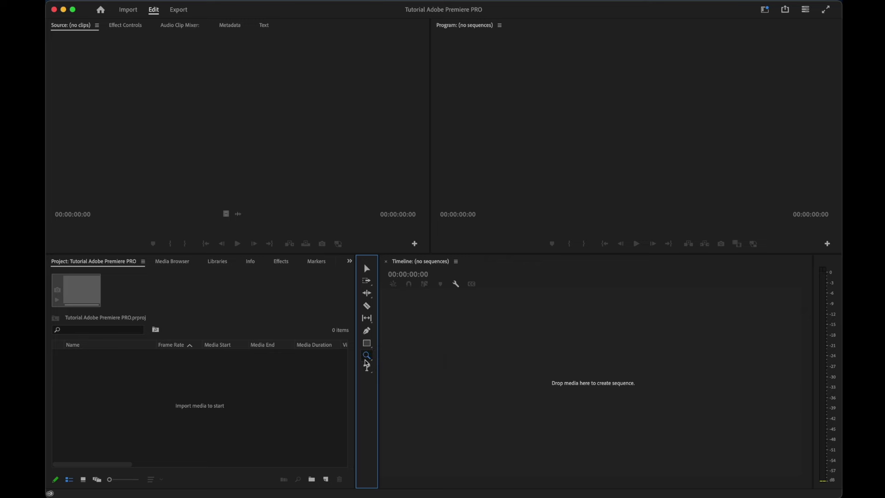
pyautogui.click(368, 369)
pyautogui.click(138, 384)
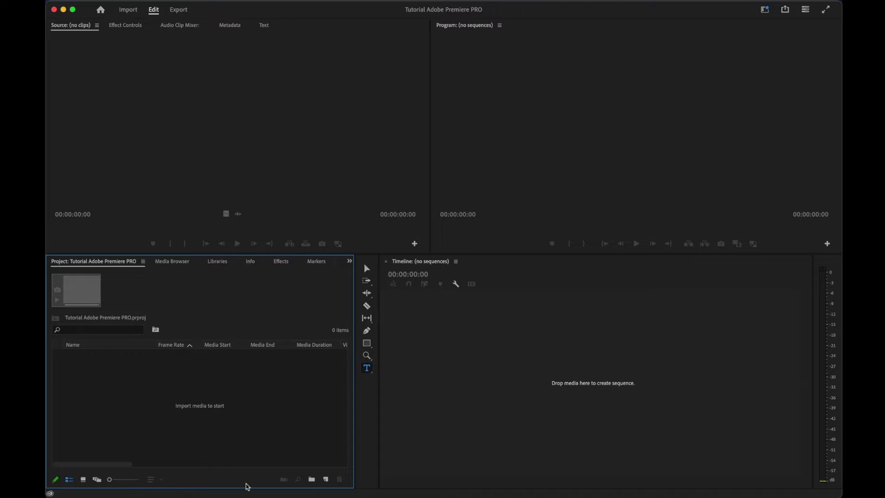
# In Finder, open ISCET > AULAS > LCGA > LCGA 1 > RECURSOS LETIVOS > AULA PREMIERE LCGA1
pyautogui.hotkey('ctrl', 'Up')
pyautogui.click(162, 475)
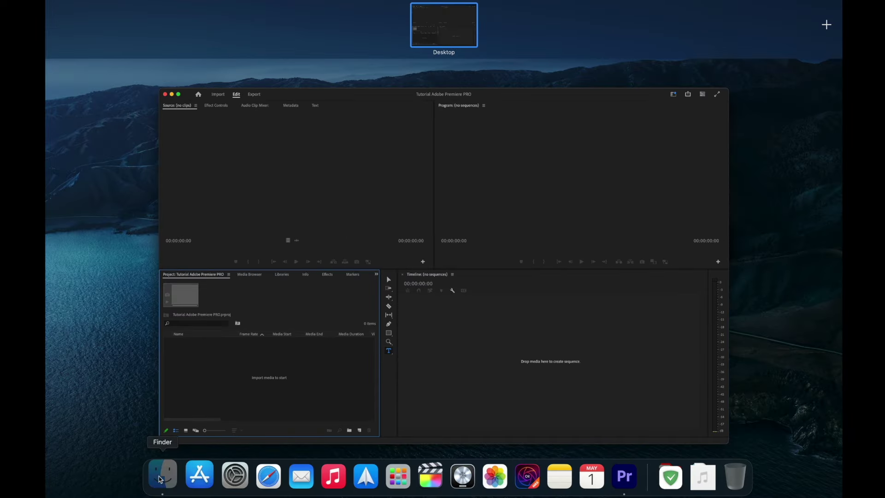
pyautogui.click(145, 83)
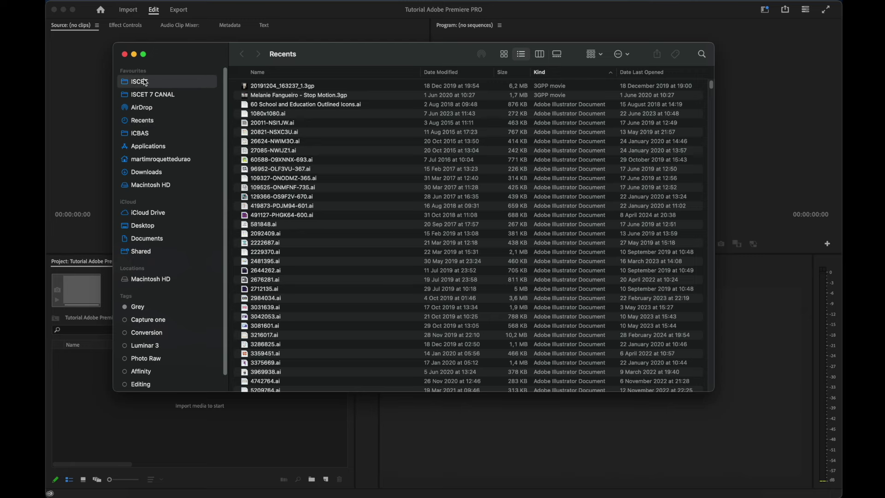
pyautogui.doubleClick(282, 87)
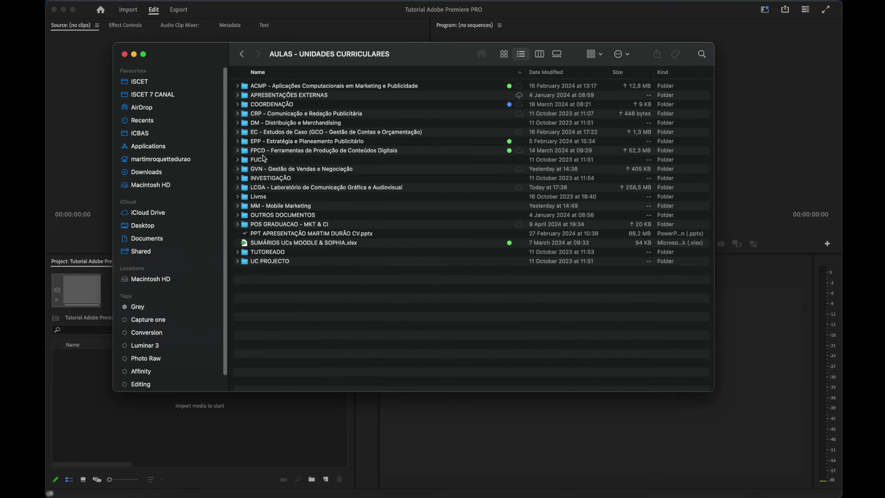
pyautogui.doubleClick(268, 188)
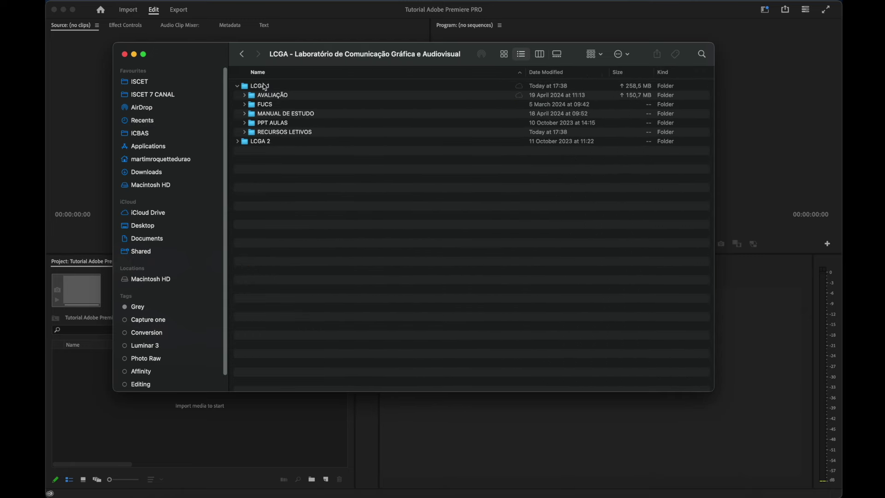
pyautogui.doubleClick(265, 87)
pyautogui.doubleClick(275, 123)
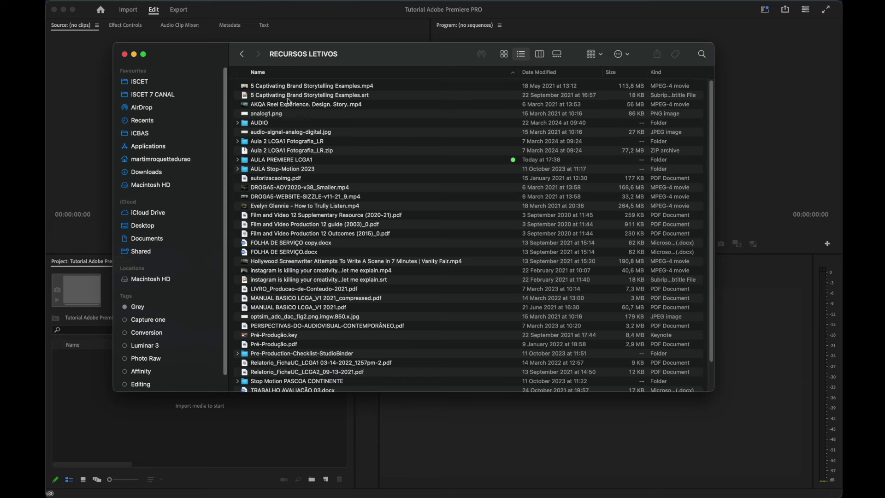
pyautogui.doubleClick(294, 161)
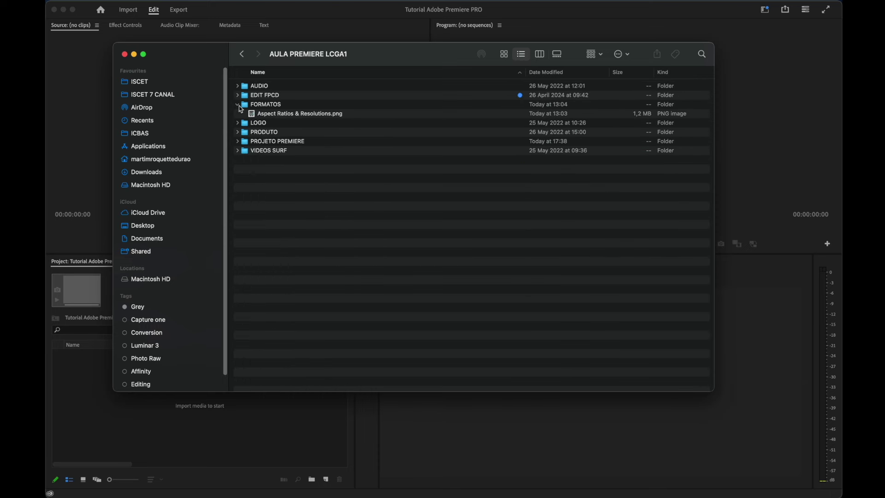
# Expand and collapse the AUDIO, LOGO, PRODUTO and VIDEOS SURF folders, leaving FORMATOS expanded
pyautogui.click(238, 105)
pyautogui.click(244, 95)
pyautogui.click(248, 87)
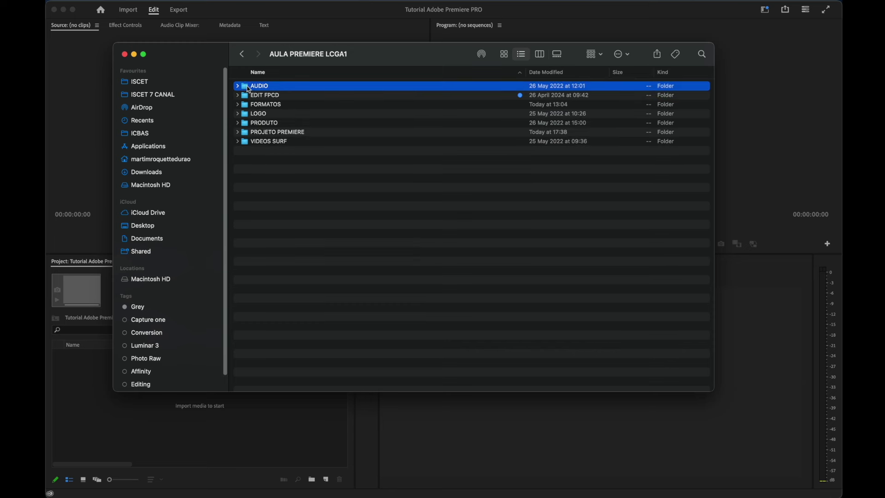
pyautogui.click(238, 86)
pyautogui.click(238, 86)
pyautogui.click(237, 114)
pyautogui.click(237, 114)
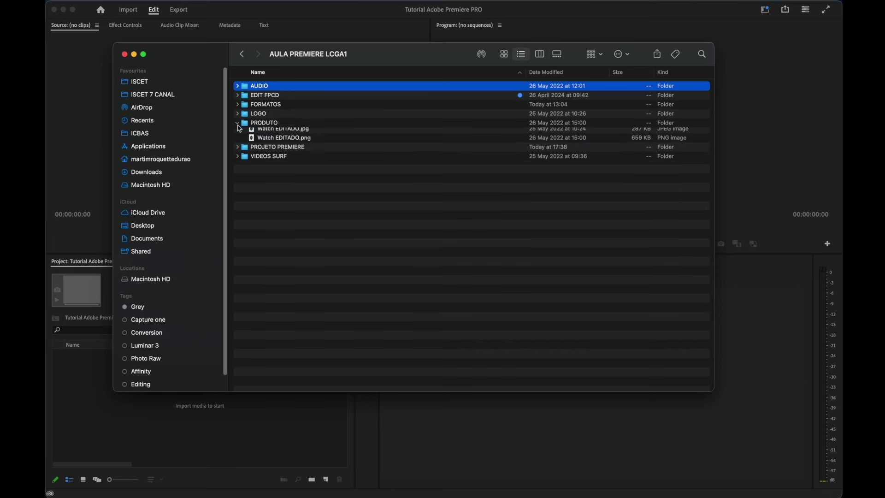
pyautogui.click(238, 123)
pyautogui.click(238, 124)
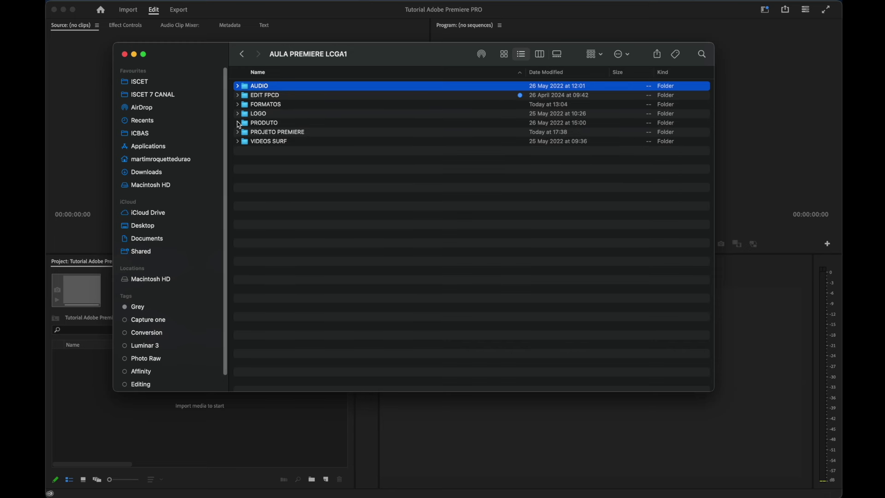
pyautogui.click(237, 142)
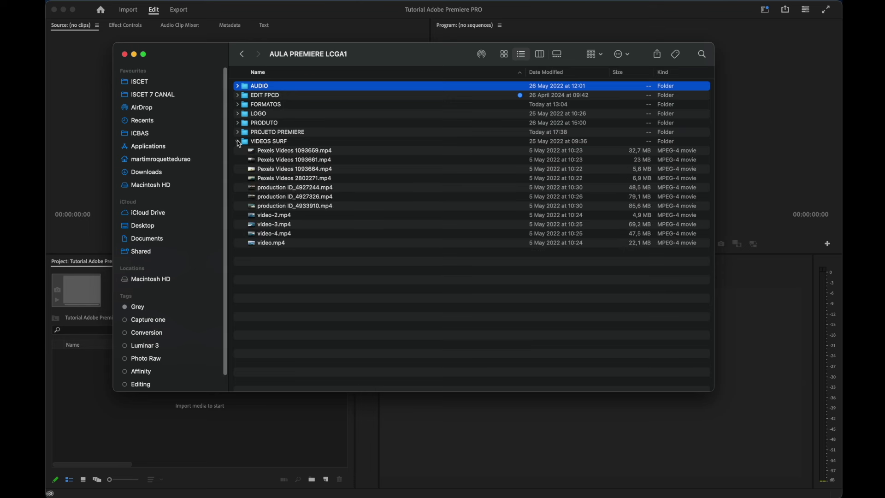
pyautogui.click(237, 142)
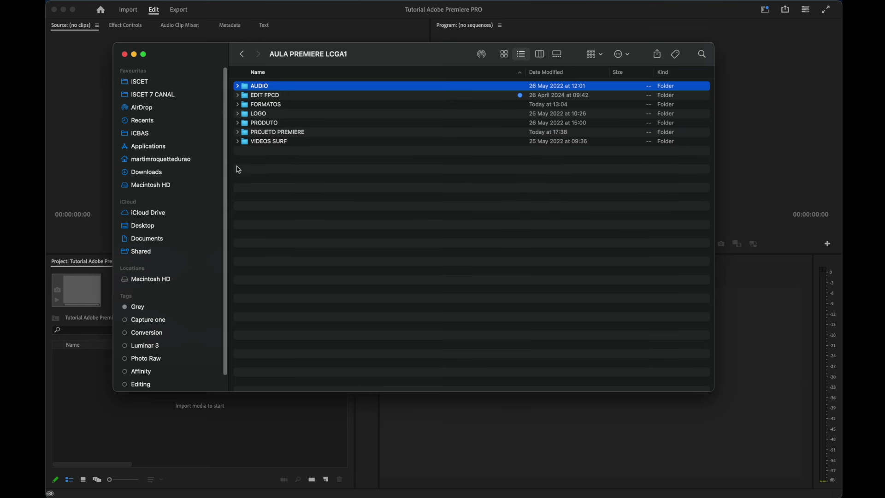
pyautogui.click(238, 105)
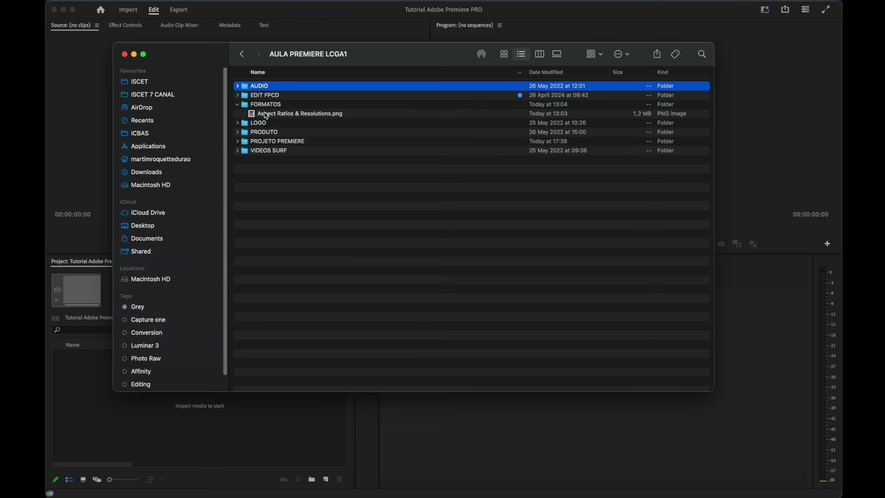
# Open Aspect Ratios & Resolutions.png in Preview and study the Full HD and 9:16 entries
pyautogui.doubleClick(266, 114)
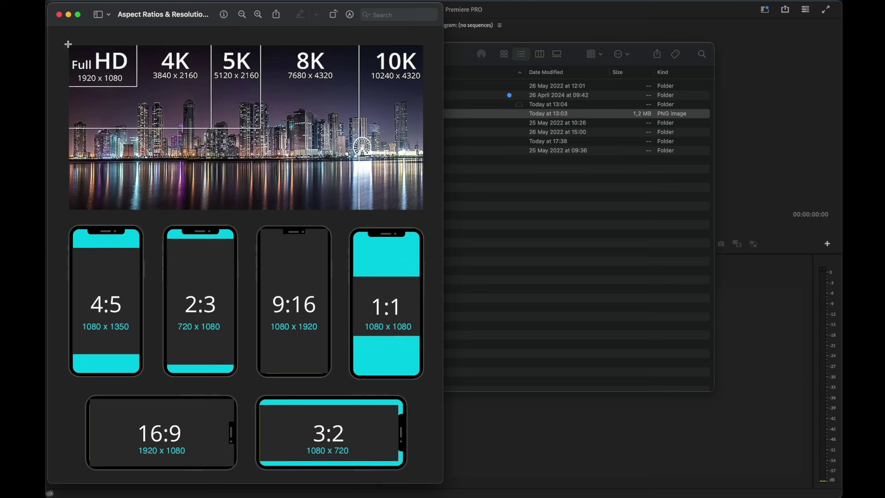
pyautogui.moveTo(69, 45); pyautogui.dragTo(138, 86)
pyautogui.click(150, 28)
pyautogui.moveTo(314, 305)
pyautogui.moveTo(288, 310)
# Close the aspect-ratio chart, move Finder aside and bring Premiere Pro forward
pyautogui.moveTo(318, 305)
pyautogui.click(59, 15)
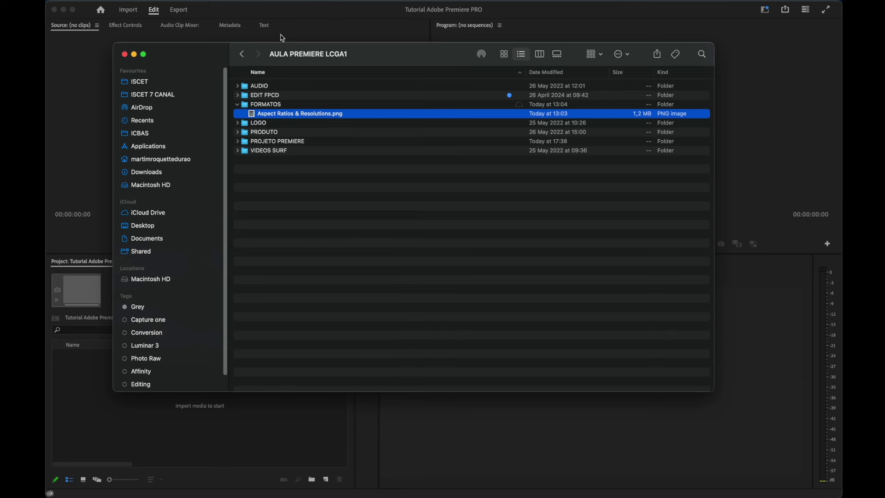
pyautogui.moveTo(205, 55)
pyautogui.mouseDown()
pyautogui.moveTo(261, 46)
pyautogui.moveTo(335, 15)
pyautogui.mouseUp()
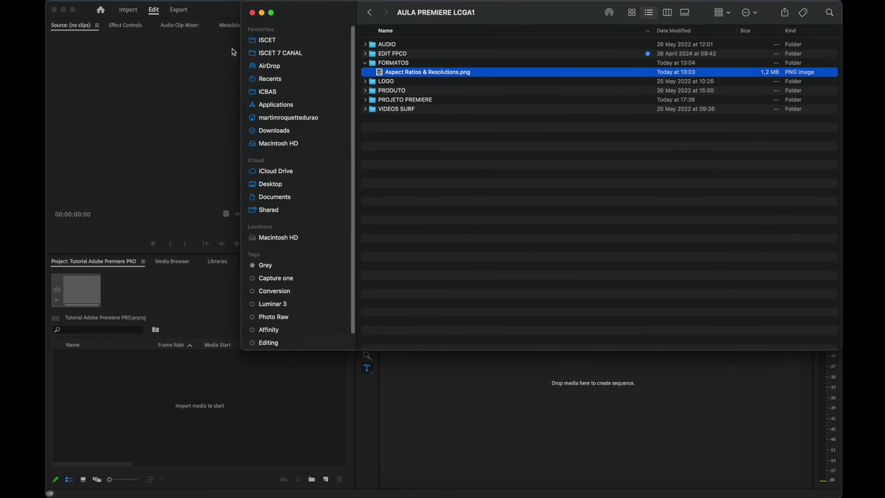
pyautogui.click(145, 97)
# Open File > Import and go to the AULA PREMIERE LCGA1 folder
pyautogui.click(174, 428)
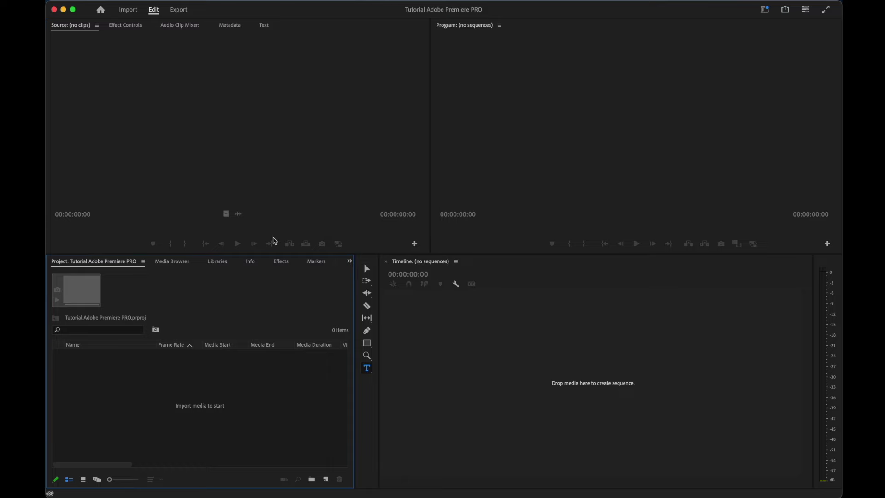
pyautogui.click(121, 2)
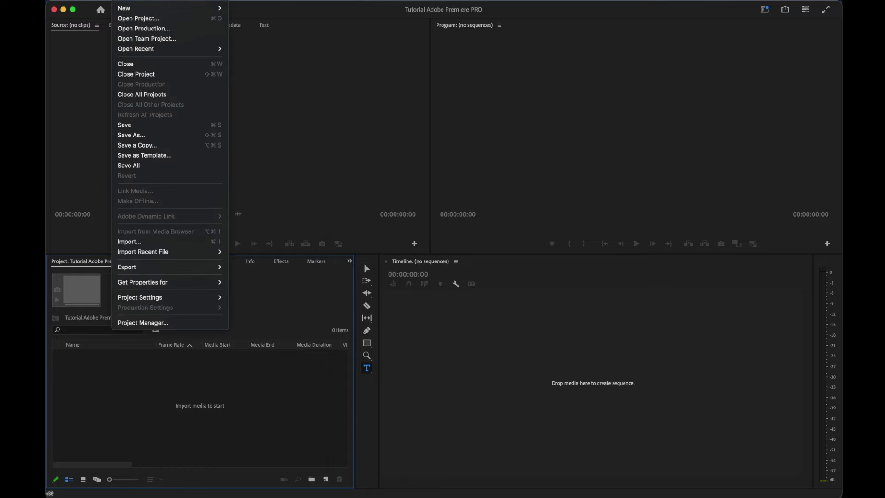
pyautogui.click(166, 241)
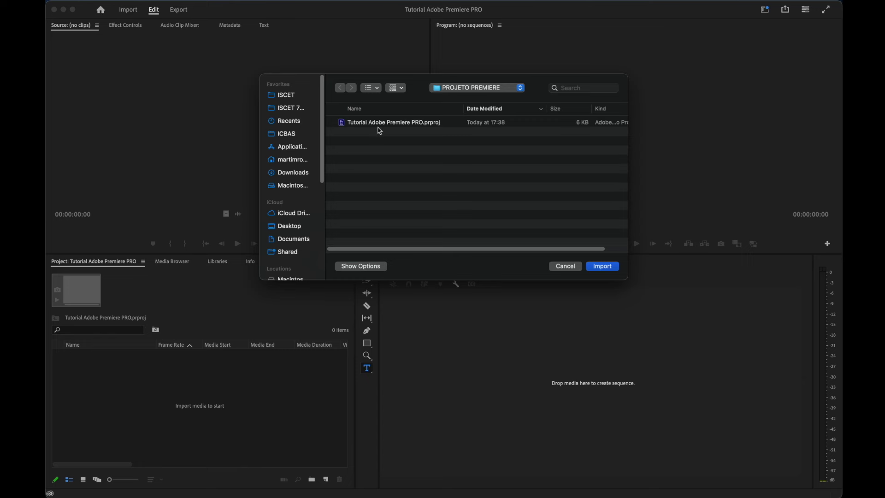
pyautogui.click(459, 89)
pyautogui.click(456, 94)
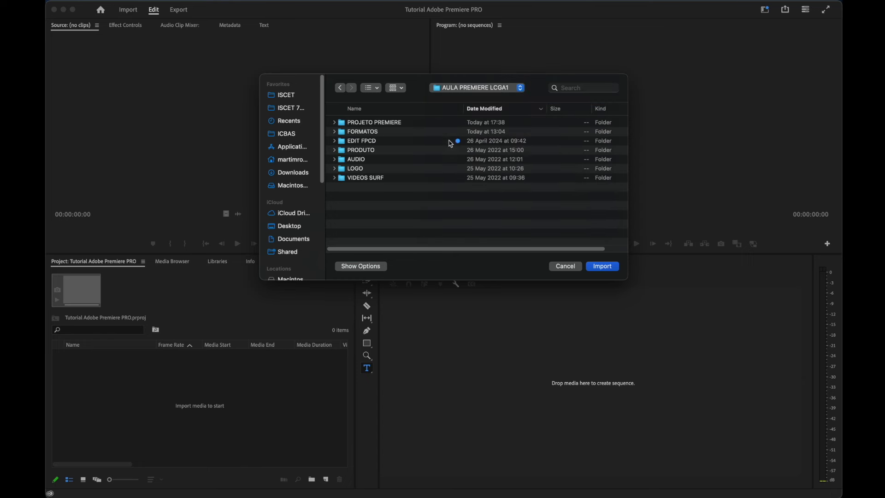
# Import the PRODUTO, AUDIO, LOGO and VIDEOS SURF folders and dismiss the warning
pyautogui.click(367, 151)
pyautogui.keyDown('shift'); pyautogui.click(363, 162); pyautogui.keyUp('shift')
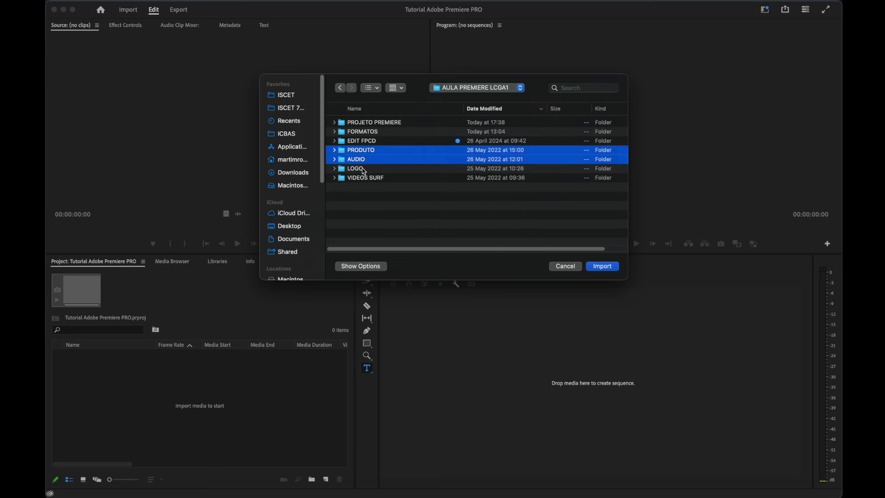
pyautogui.keyDown('shift'); pyautogui.click(362, 170); pyautogui.keyUp('shift')
pyautogui.keyDown('shift'); pyautogui.click(372, 177); pyautogui.keyUp('shift')
pyautogui.click(603, 268)
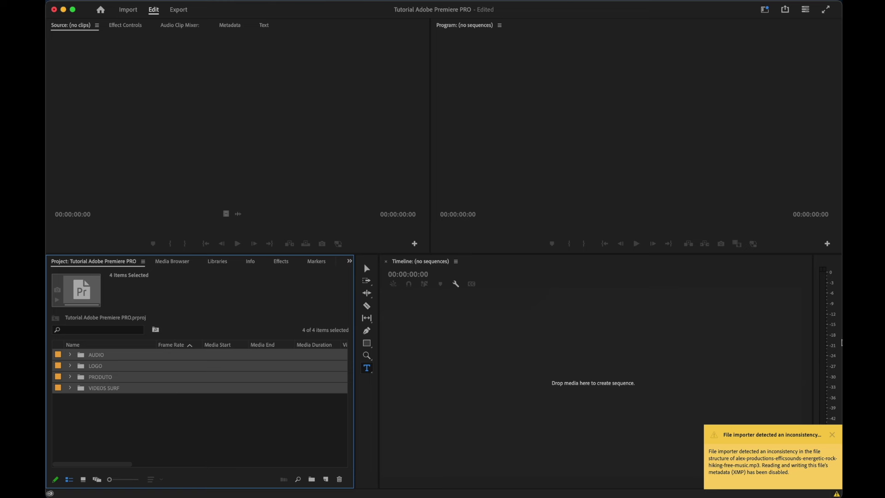
pyautogui.click(830, 436)
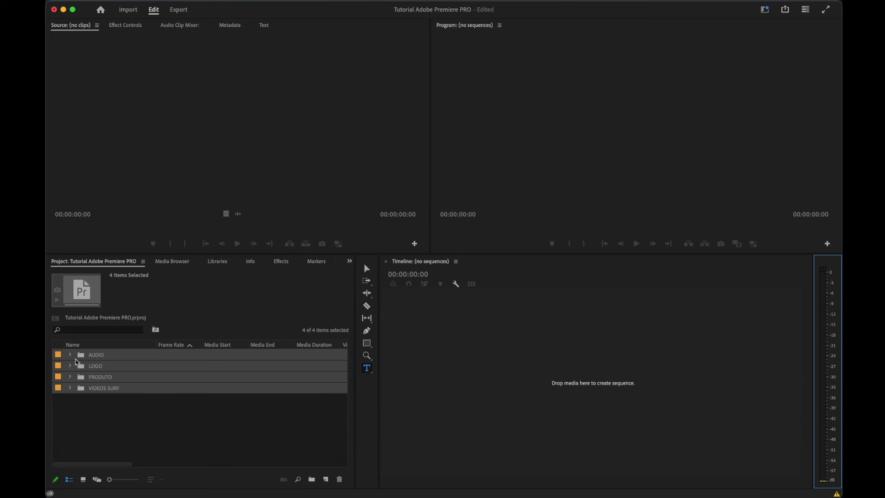
# Delete the four imported bins from the Project panel
pyautogui.click(340, 481)
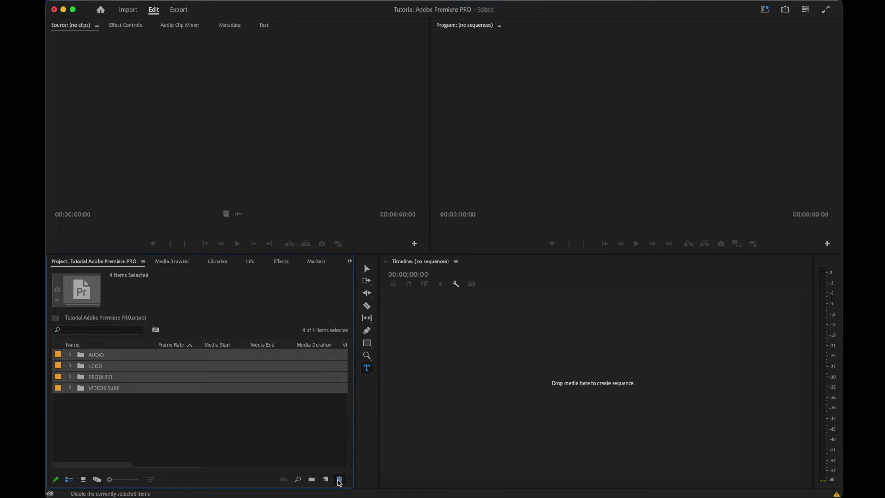
pyautogui.click(339, 482)
pyautogui.hotkey('ctrl', 'Up')
pyautogui.click(635, 443)
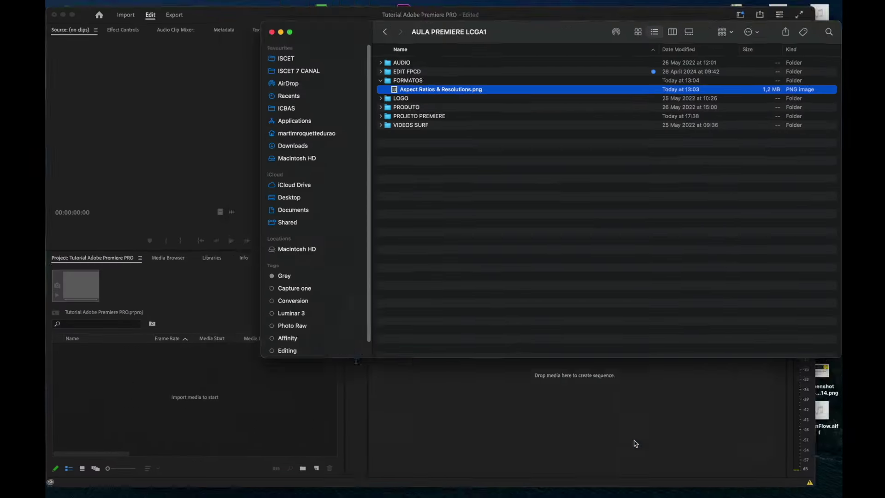
# Drag VIDEOS SURF, PRODUTO, LOGO and AUDIO from Finder into the project, then delete them
pyautogui.click(405, 110)
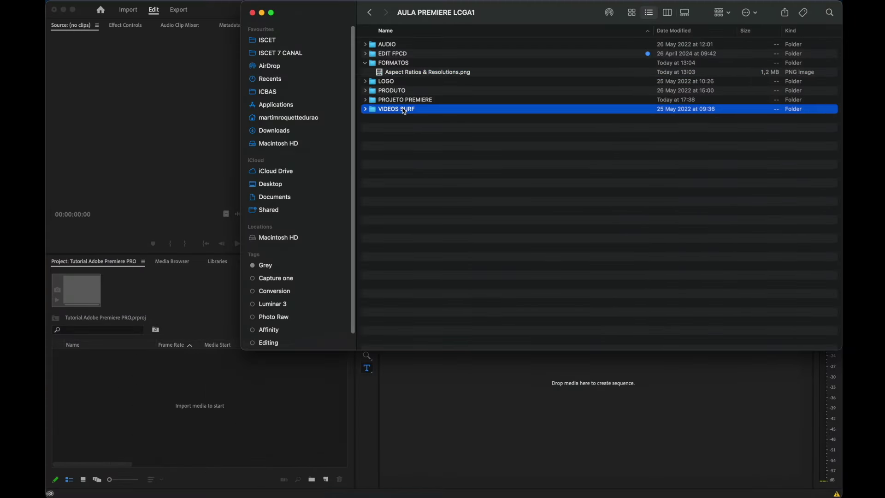
pyautogui.keyDown('super'); pyautogui.click(395, 92); pyautogui.keyUp('super')
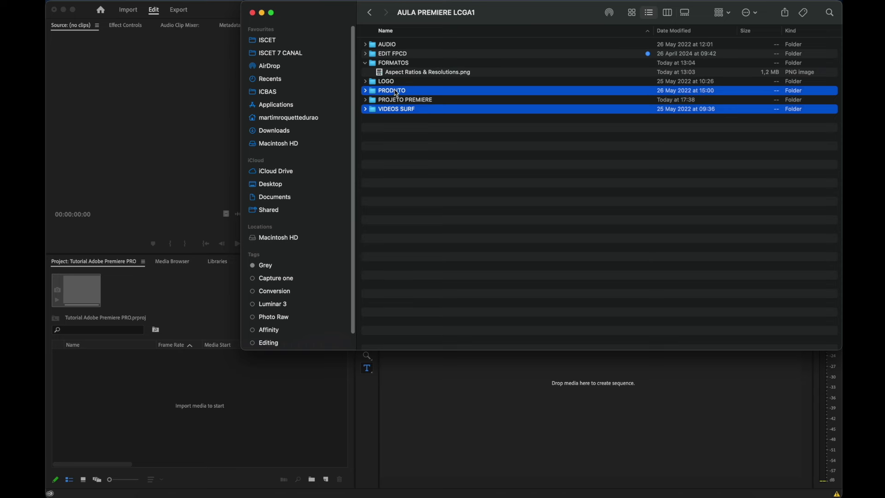
pyautogui.keyDown('super'); pyautogui.click(397, 82); pyautogui.keyUp('super')
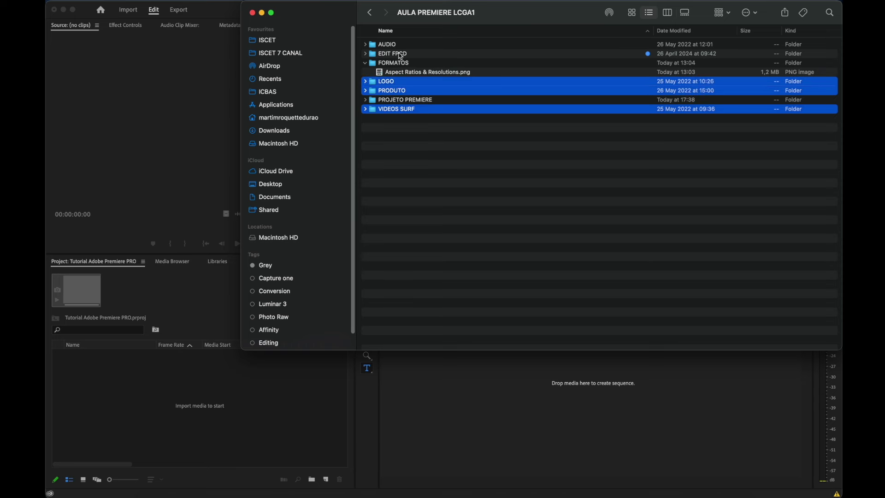
pyautogui.keyDown('super'); pyautogui.click(400, 46); pyautogui.keyUp('super')
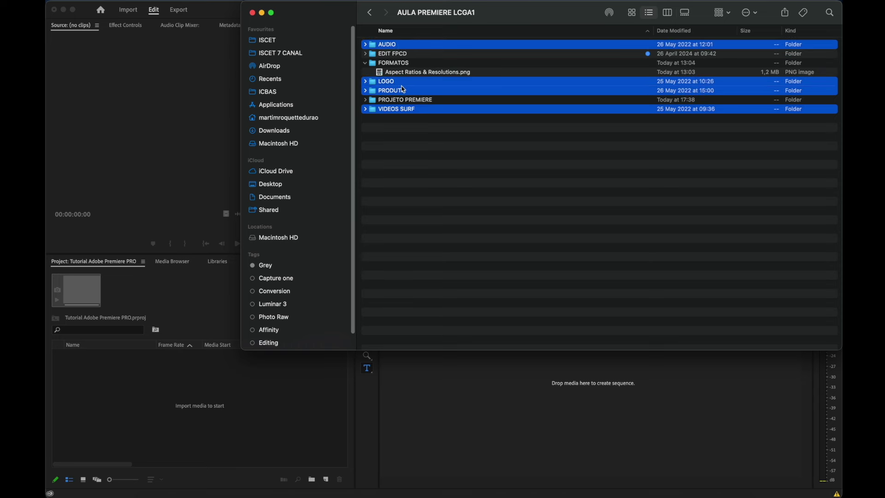
pyautogui.moveTo(404, 89); pyautogui.dragTo(219, 401)
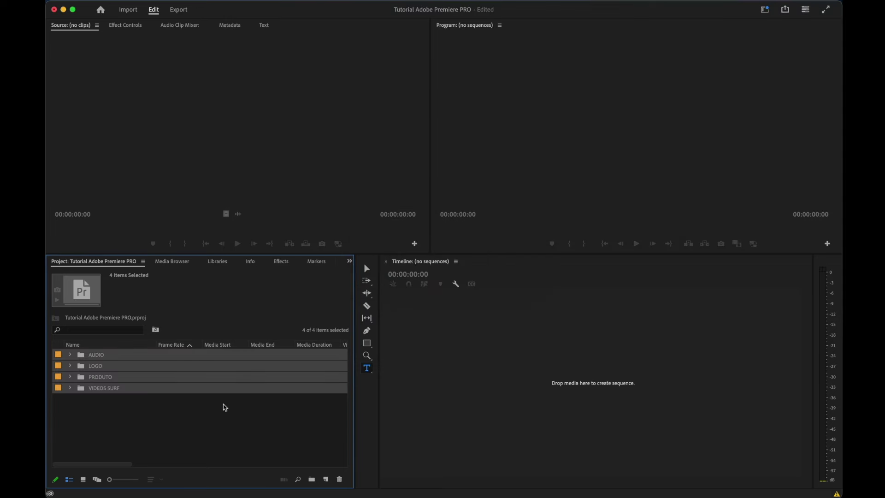
pyautogui.click(340, 480)
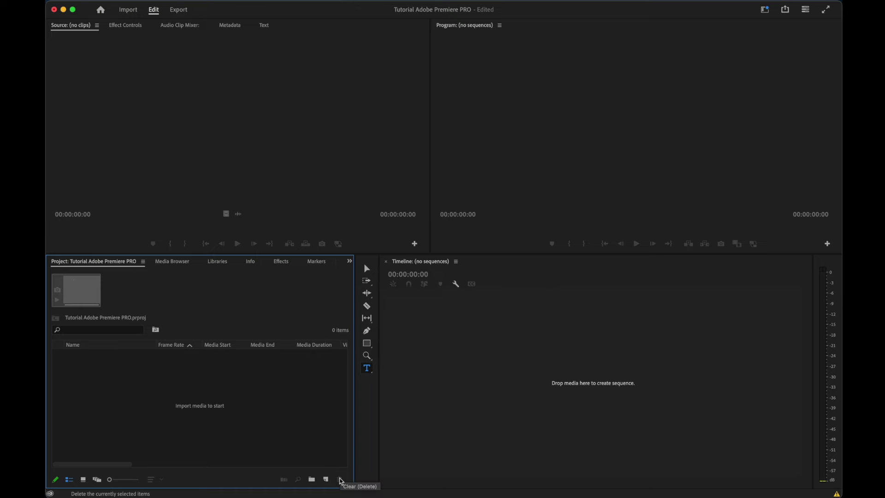
# Re-import VIDEOS SURF, LOGO, AUDIO and PRODUTO through the Import dialog opened from the empty Project panel
pyautogui.doubleClick(202, 391)
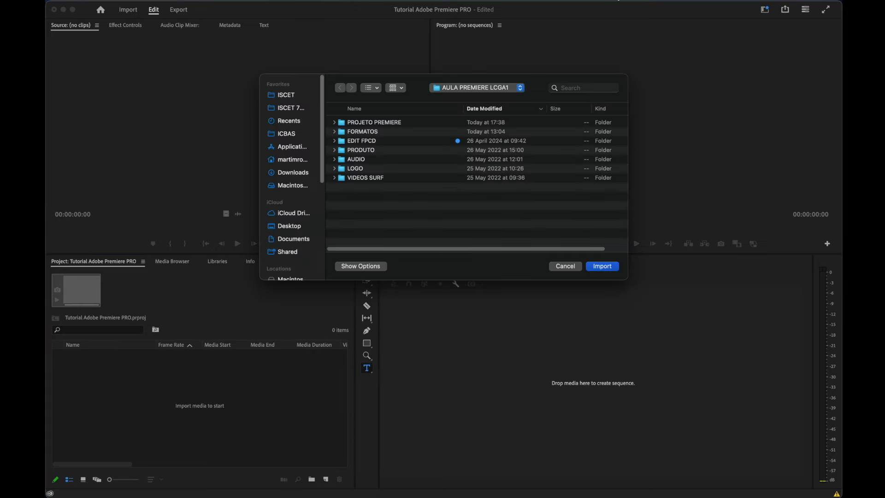
pyautogui.click(391, 180)
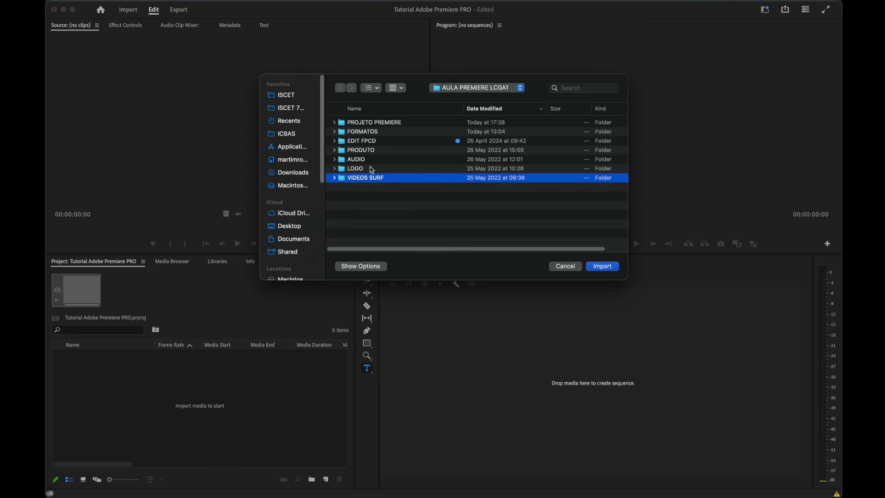
pyautogui.keyDown('shift'); pyautogui.click(372, 169); pyautogui.keyUp('shift')
pyautogui.keyDown('shift'); pyautogui.click(377, 159); pyautogui.keyUp('shift')
pyautogui.keyDown('shift'); pyautogui.click(379, 151); pyautogui.keyUp('shift')
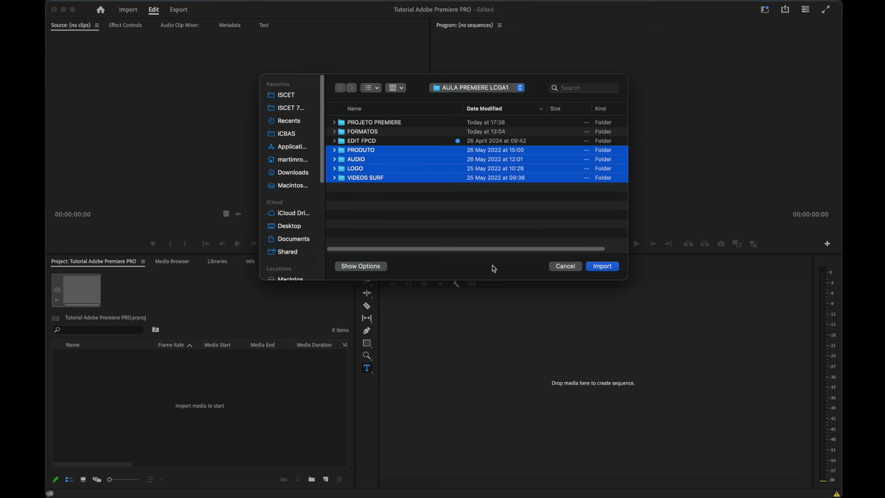
pyautogui.click(602, 267)
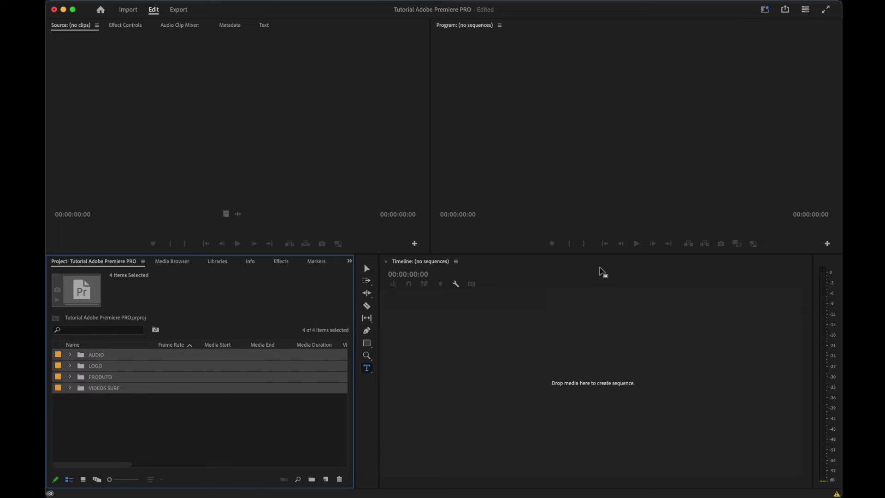
# Expand the AUDIO bin and enlarge the project item thumbnails
pyautogui.click(90, 436)
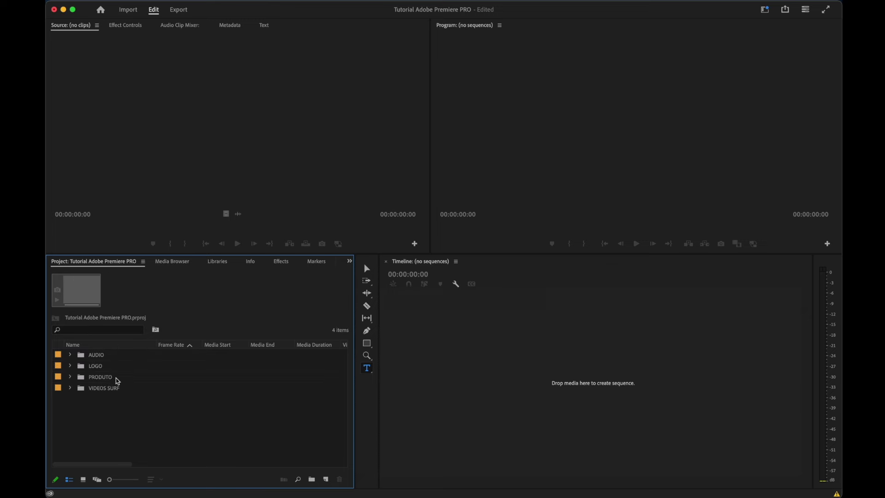
pyautogui.click(69, 355)
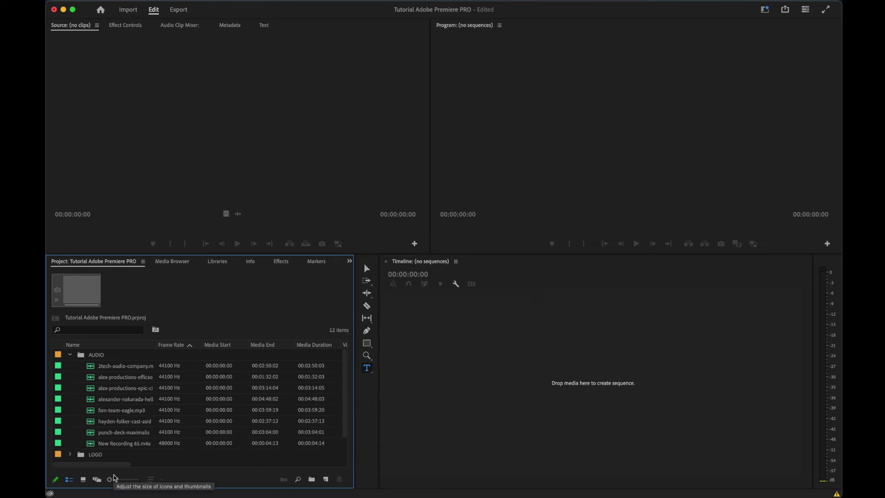
pyautogui.moveTo(128, 480); pyautogui.dragTo(138, 480)
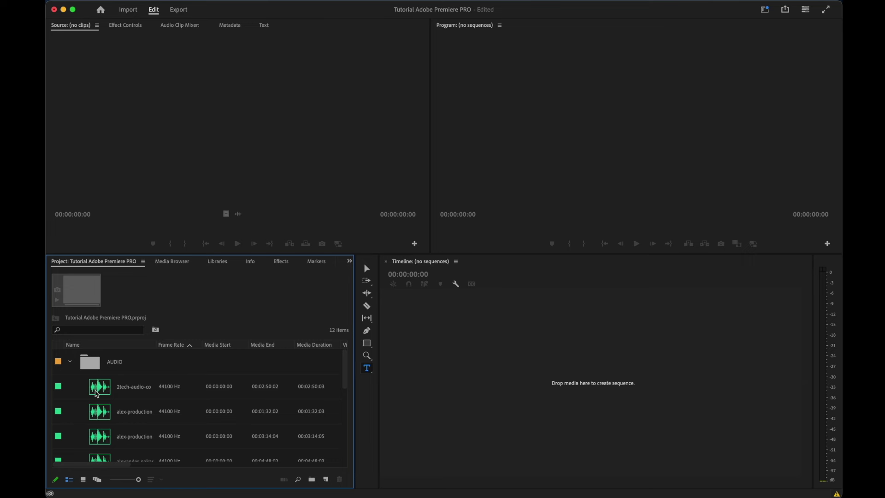
# Expand the LOGO, PRODUTO and VIDEOS SURF bins to list their clips
pyautogui.moveTo(106, 391)
pyautogui.scroll(-5, 114, 392)
pyautogui.click(70, 386)
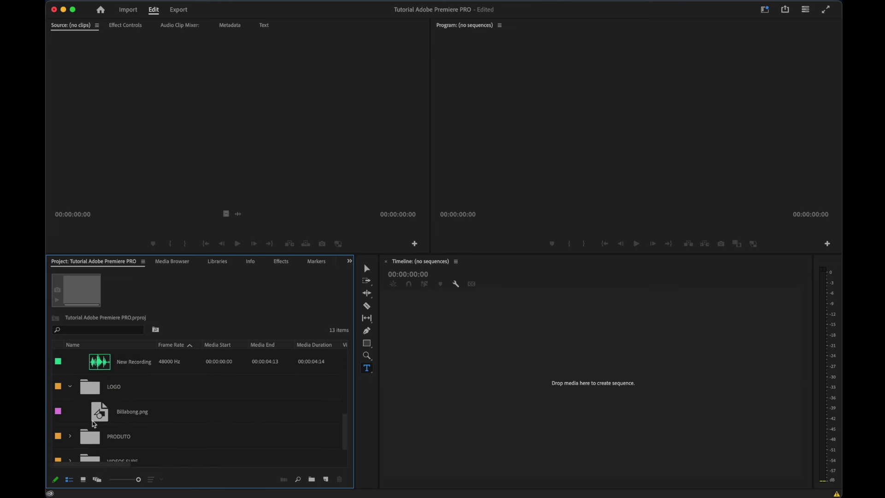
pyautogui.moveTo(100, 416)
pyautogui.scroll(-1, 102, 401)
pyautogui.click(71, 412)
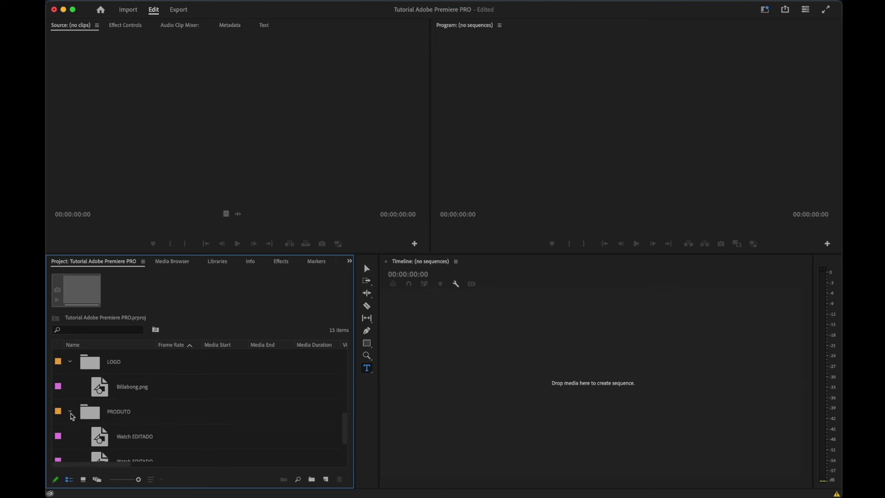
pyautogui.scroll(-2, 71, 415)
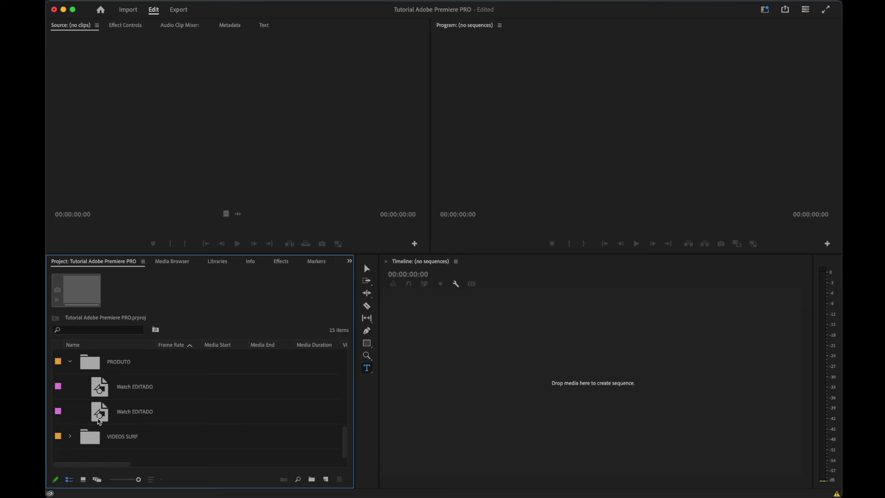
pyautogui.click(70, 436)
pyautogui.scroll(-5, 112, 436)
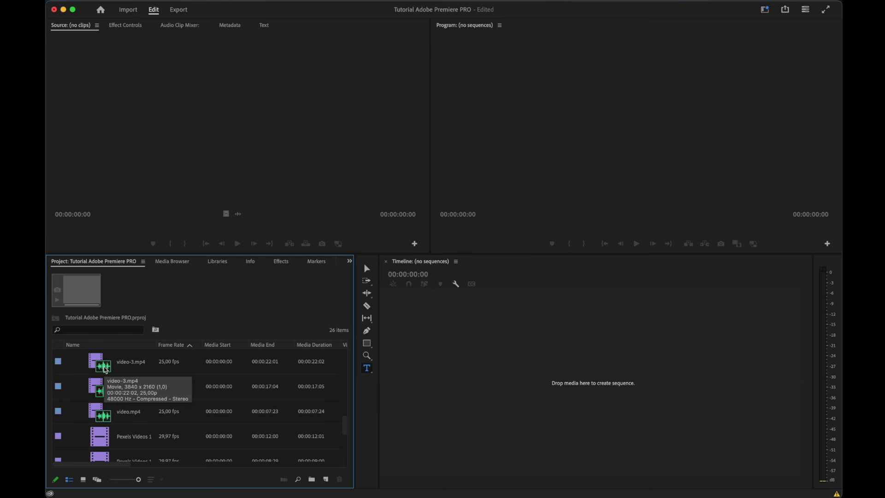
# Inspect the details of video-3.mp4 and Pexels Videos 1093659.mp4
pyautogui.click(103, 361)
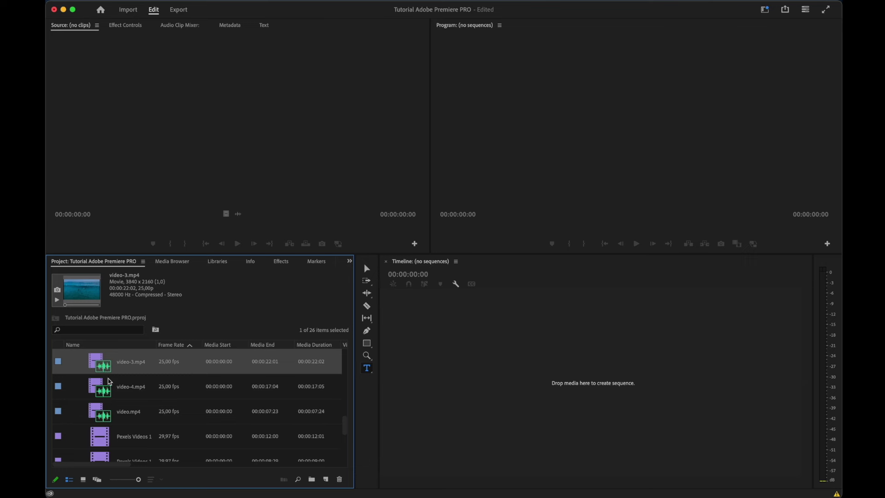
pyautogui.scroll(-3, 110, 382)
pyautogui.click(106, 368)
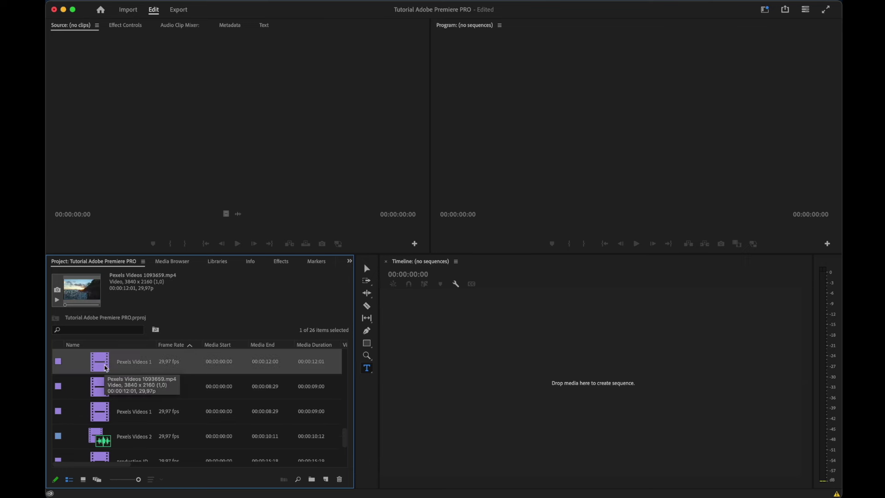
pyautogui.scroll(4, 106, 368)
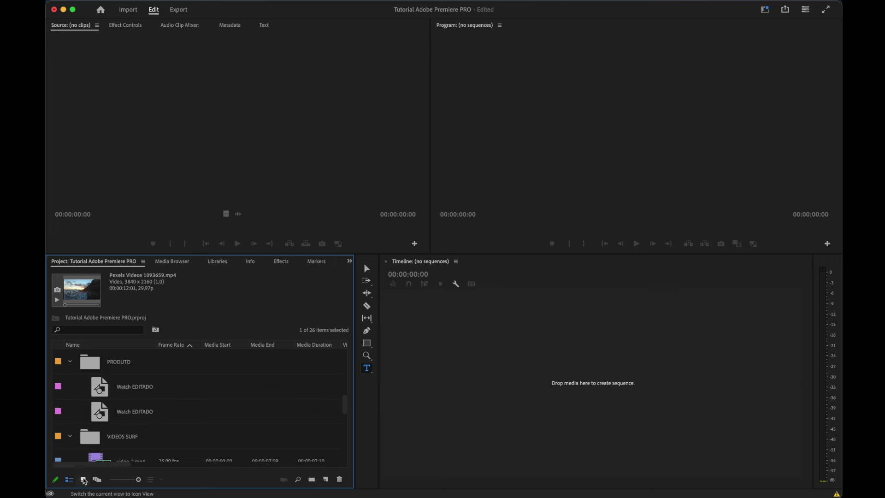
# Try the Icon and Freeform views of the project, then return to List View
pyautogui.click(83, 479)
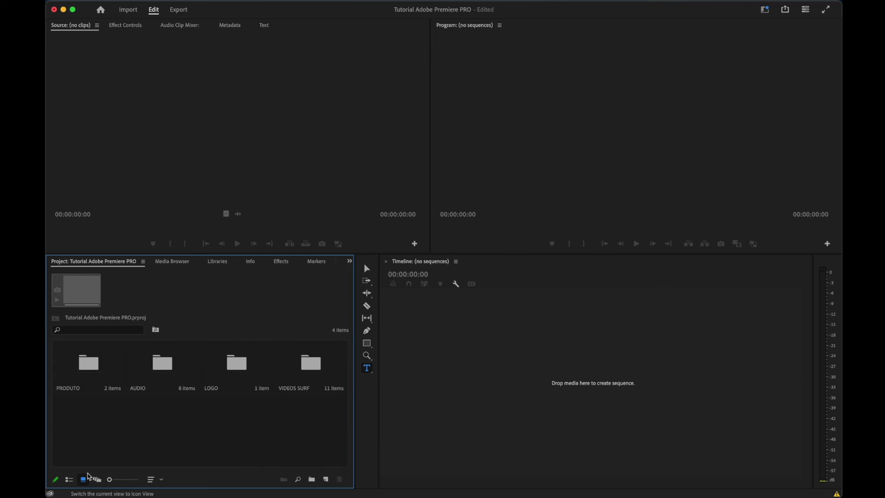
pyautogui.click(97, 479)
pyautogui.scroll(-3, 245, 438)
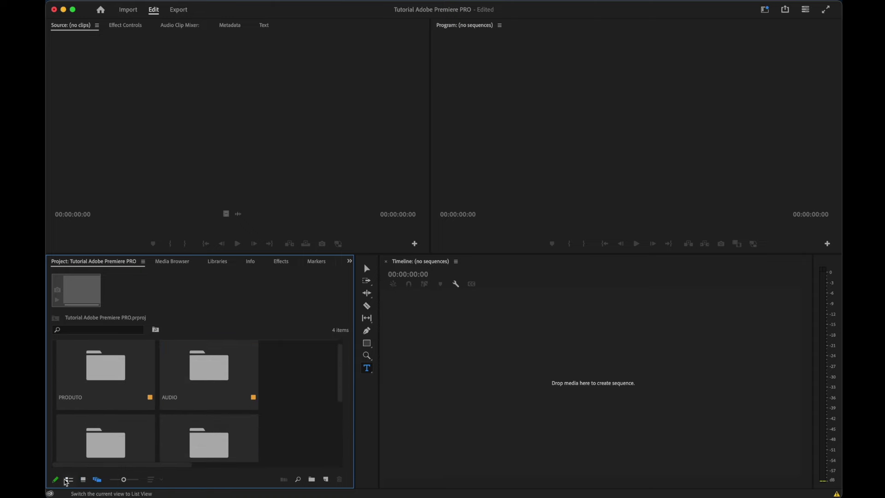
pyautogui.click(69, 479)
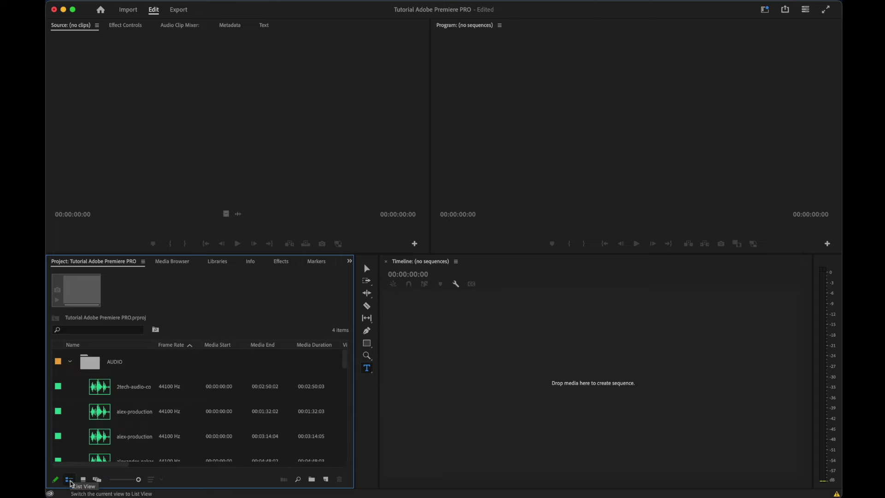
# Collapse the AUDIO, LOGO, PRODUTO and VIDEOS SURF bins and shrink the rows to small icons
pyautogui.click(71, 362)
pyautogui.click(70, 387)
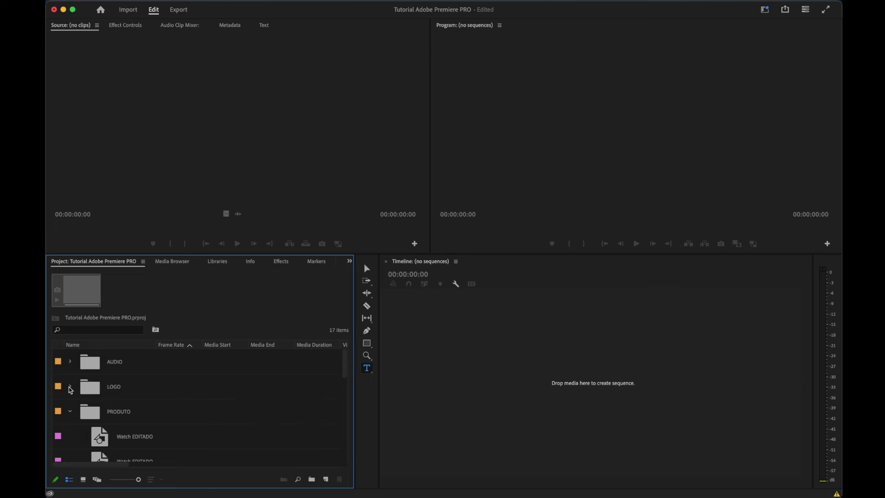
pyautogui.click(70, 411)
pyautogui.click(71, 435)
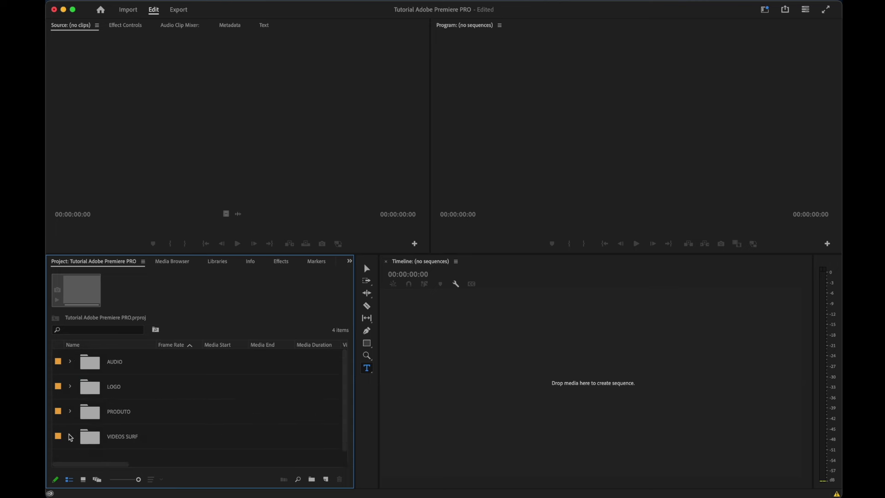
pyautogui.click(129, 479)
pyautogui.moveTo(129, 480); pyautogui.dragTo(119, 479)
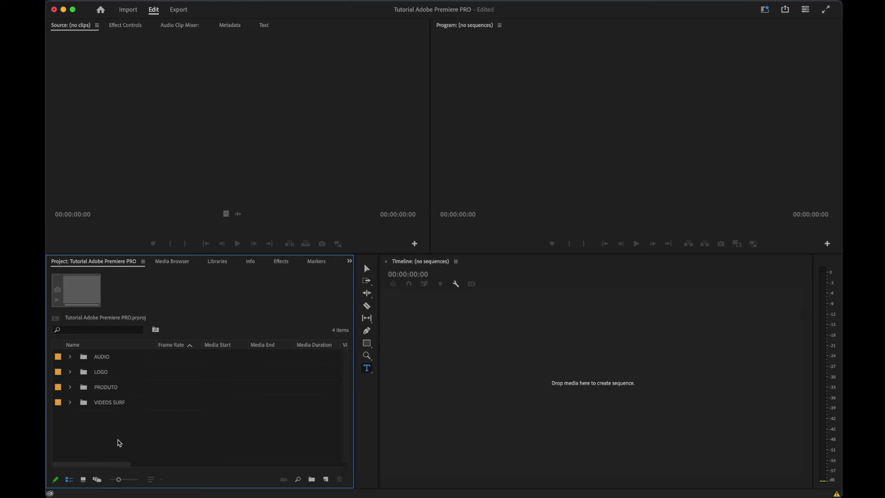
pyautogui.moveTo(119, 479); pyautogui.dragTo(110, 480)
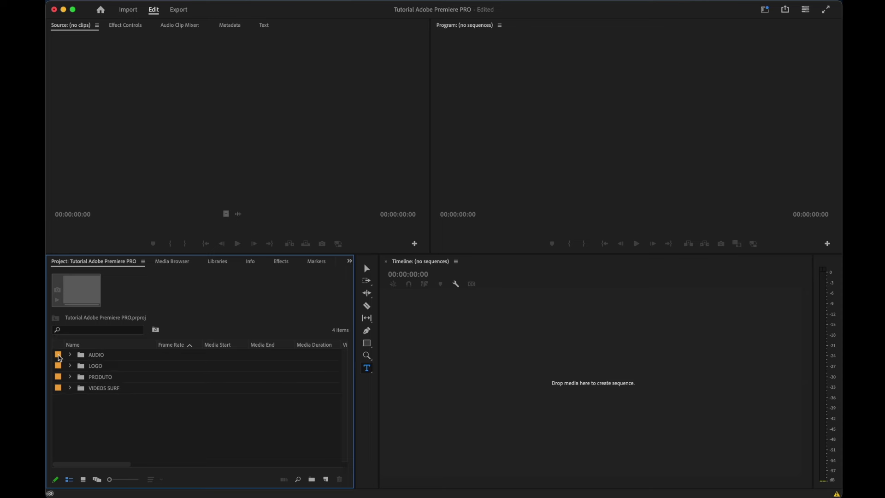
# Give the AUDIO bin a Forest label, then expand VIDEOS SURF to show video-2.mp4 and video.mp4
pyautogui.rightClick(94, 354)
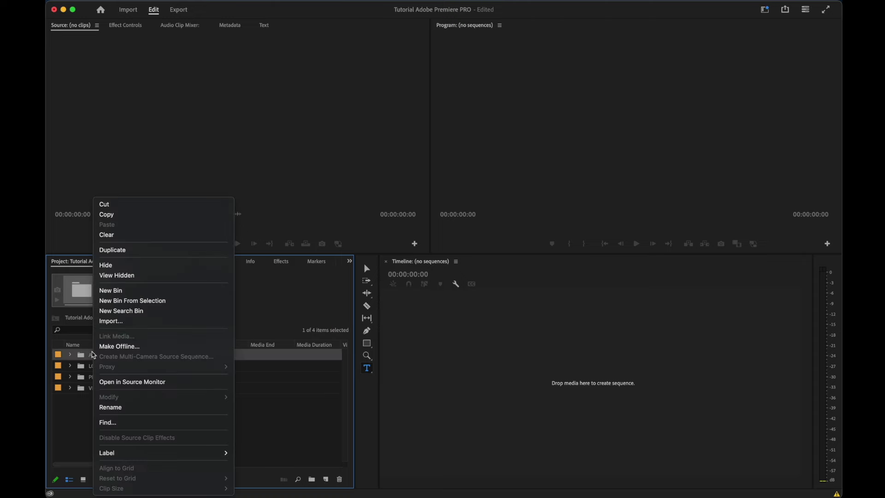
pyautogui.moveTo(125, 458)
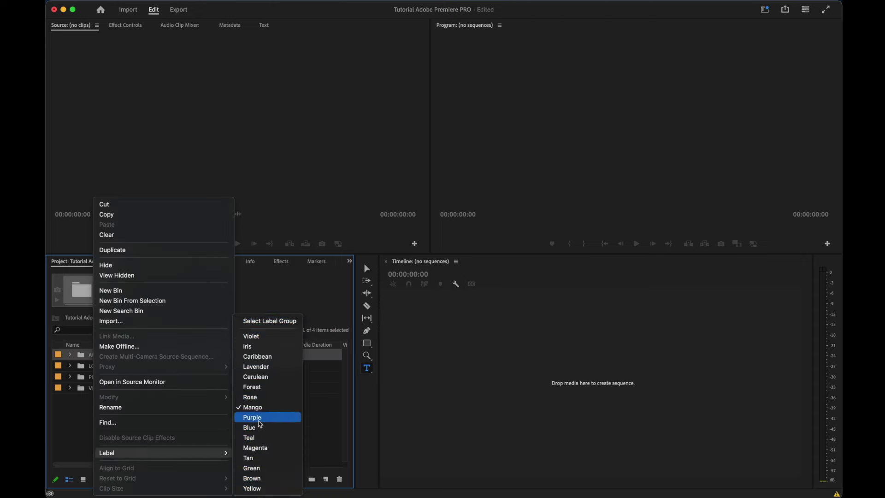
pyautogui.click(256, 388)
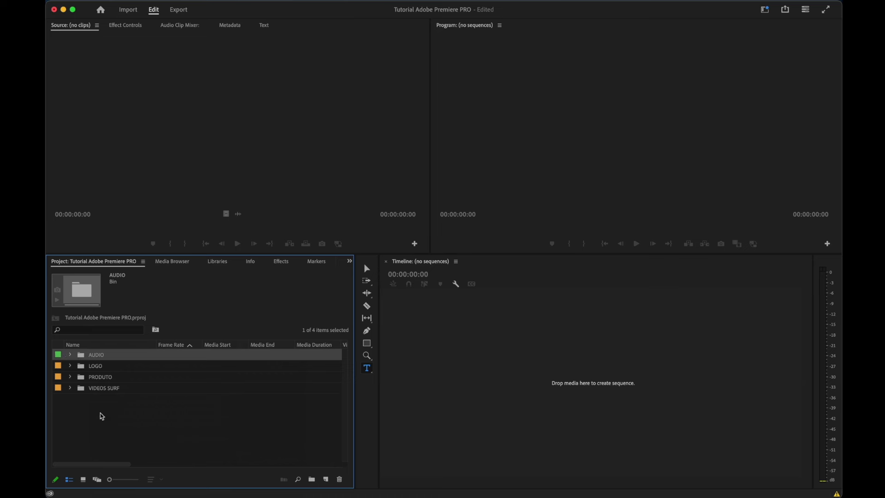
pyautogui.click(111, 405)
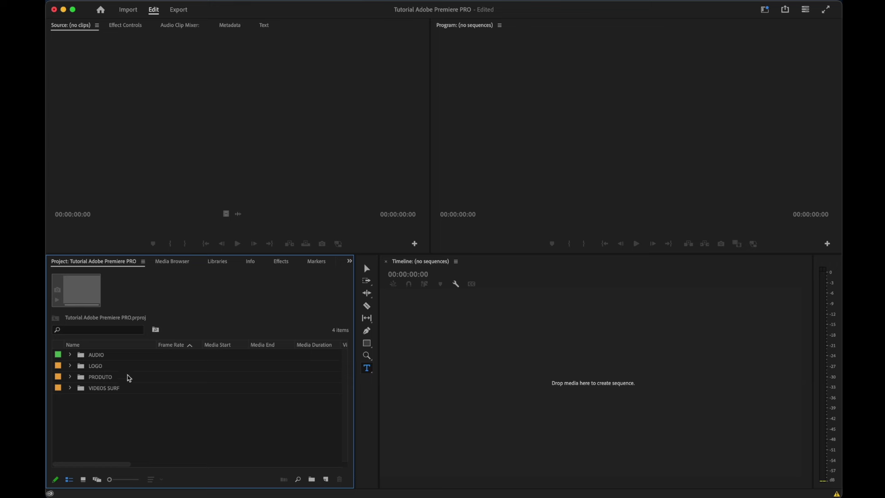
pyautogui.click(69, 389)
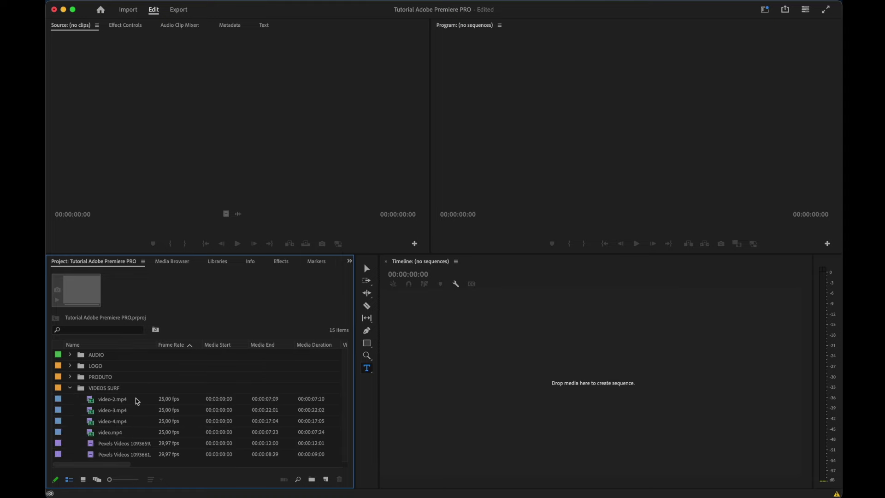
# Build a 1920 x 1080, 25p video-2 sequence from video-2.mp4 and scroll the columns to Video Info
pyautogui.moveTo(113, 399)
pyautogui.mouseDown()
pyautogui.moveTo(534, 422)
pyautogui.moveTo(573, 414)
pyautogui.mouseUp()
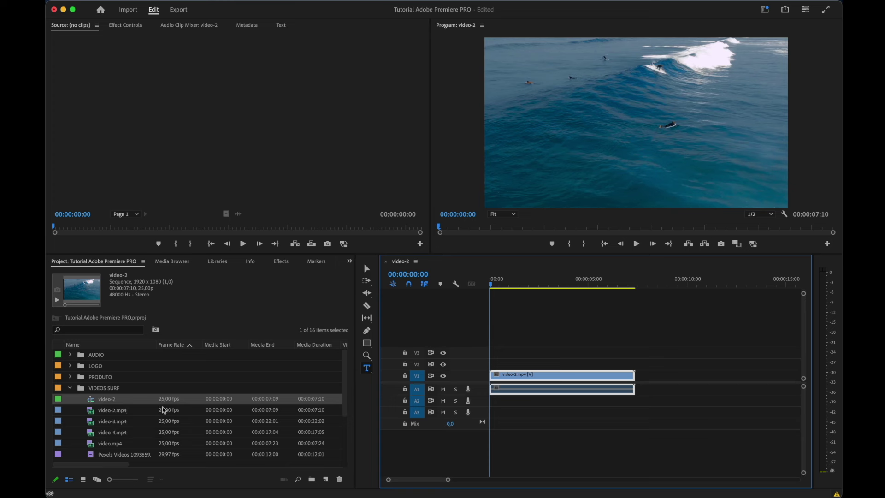
pyautogui.hscroll(2, 266, 414)
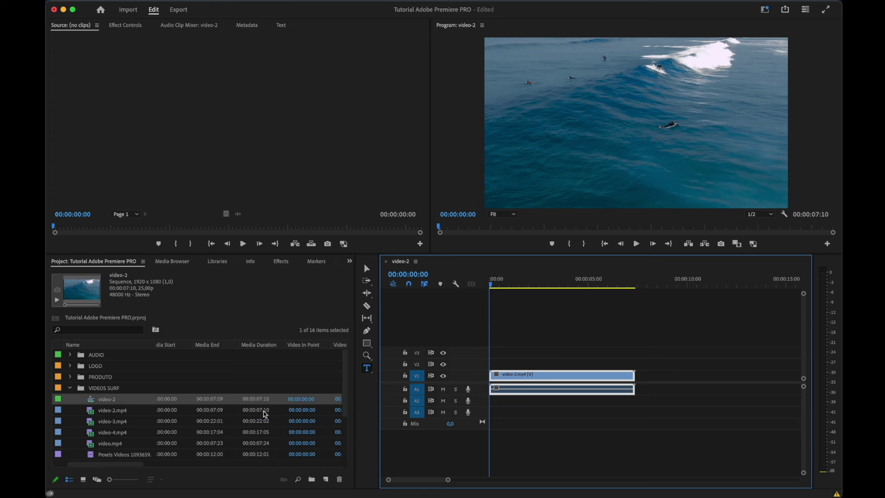
pyautogui.hscroll(2, 266, 414)
pyautogui.hscroll(2, 265, 414)
pyautogui.hscroll(2, 266, 414)
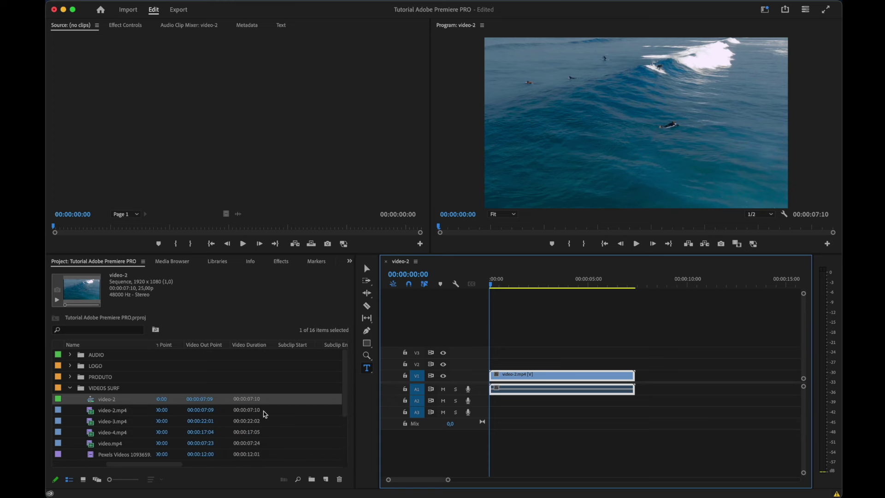
pyautogui.hscroll(2, 265, 415)
pyautogui.hscroll(2, 265, 414)
pyautogui.hscroll(2, 265, 414)
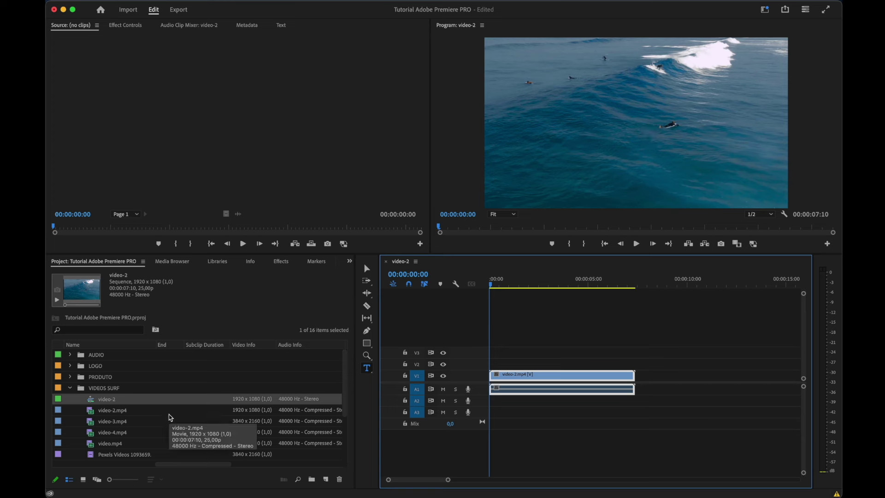
# Inspect the video-2 clip and sequence at larger thumbnails, then collapse VIDEOS SURF and shrink the icons
pyautogui.click(117, 411)
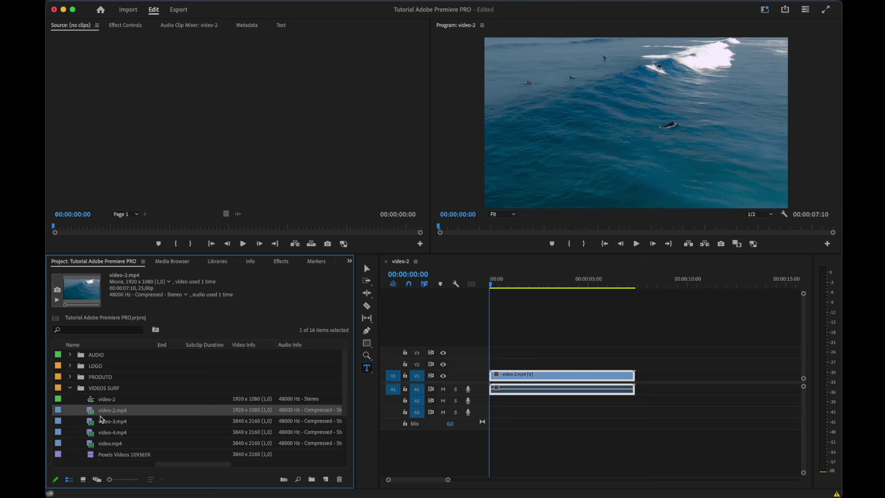
pyautogui.click(111, 400)
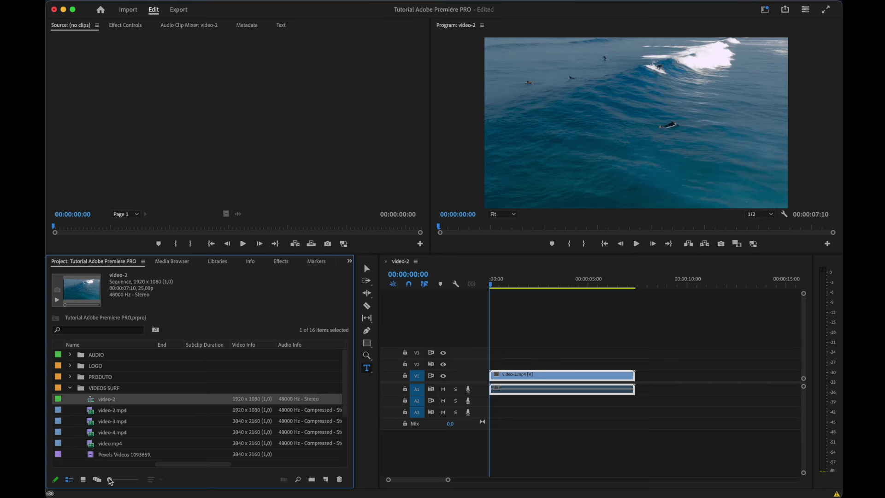
pyautogui.moveTo(109, 479); pyautogui.dragTo(139, 479)
pyautogui.scroll(-5, 163, 446)
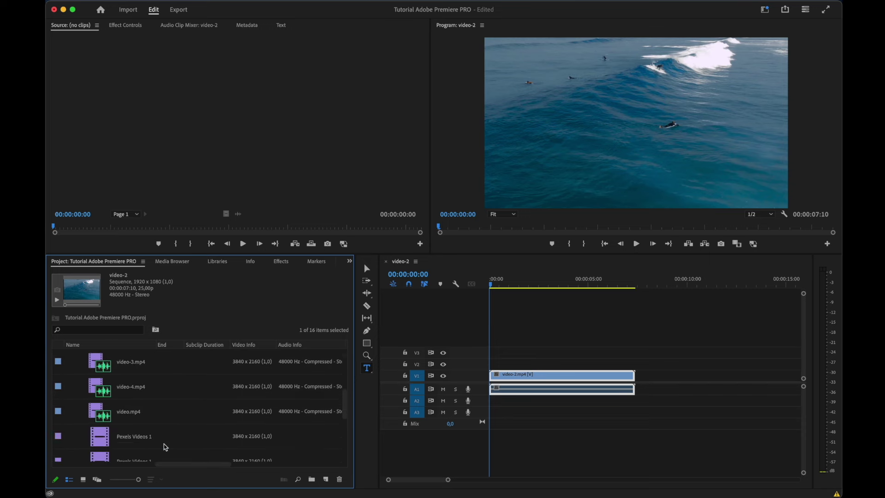
pyautogui.scroll(1, 164, 446)
pyautogui.hscroll(1, 165, 447)
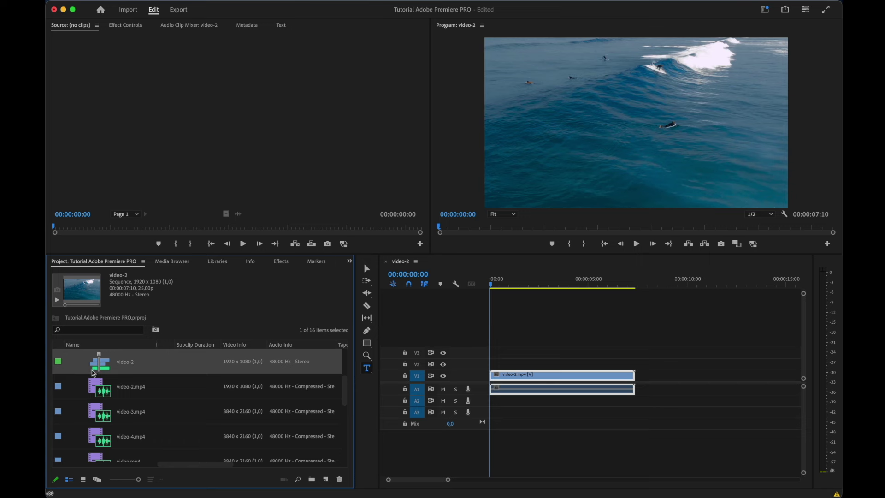
pyautogui.scroll(2, 130, 394)
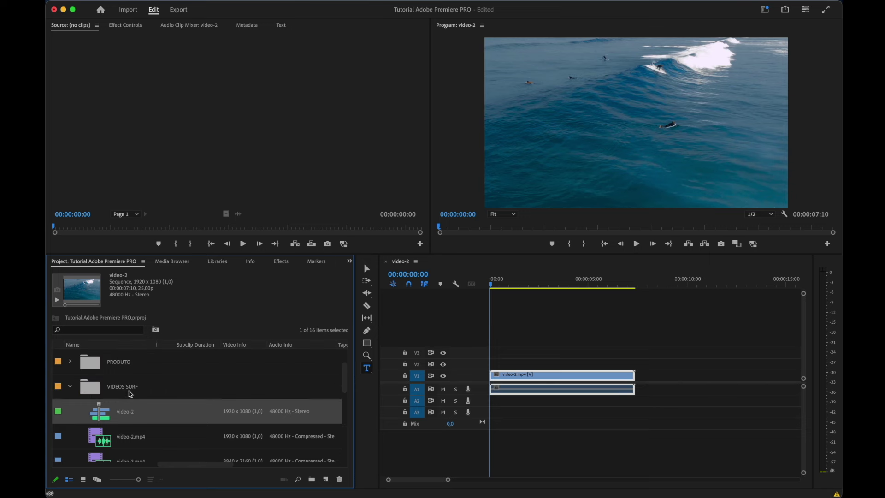
pyautogui.click(70, 386)
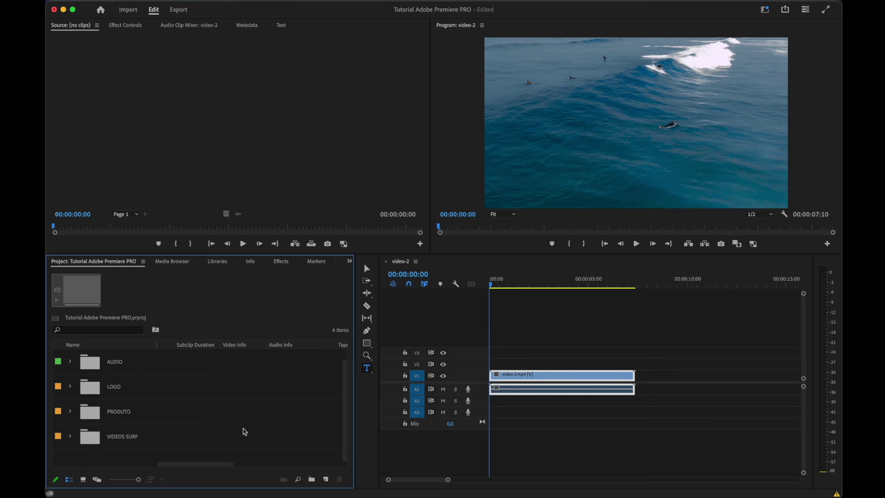
pyautogui.moveTo(137, 479); pyautogui.dragTo(124, 479)
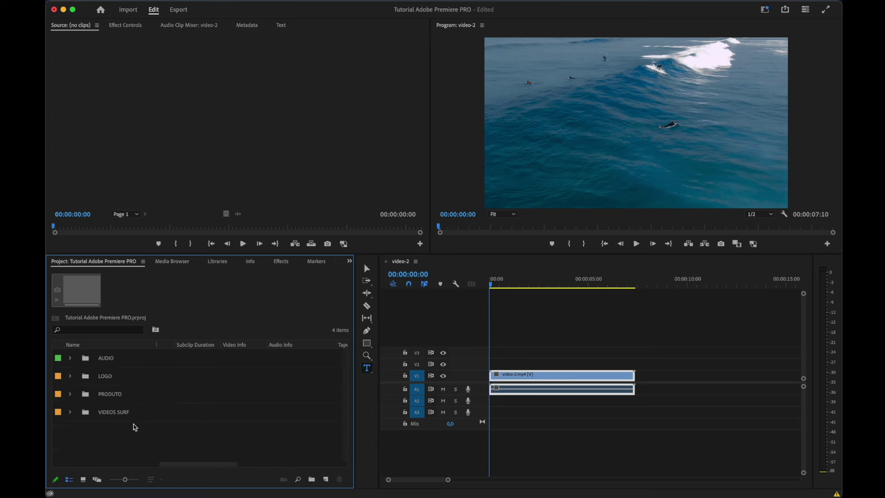
# Close and reopen the video-2 sequence from VIDEOS SURF, then collapse the bin and tighten the rows
pyautogui.click(386, 262)
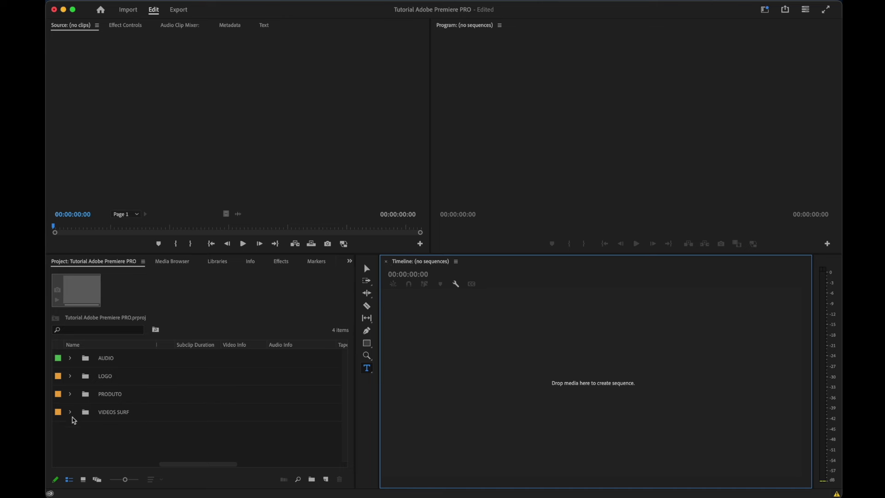
pyautogui.click(71, 413)
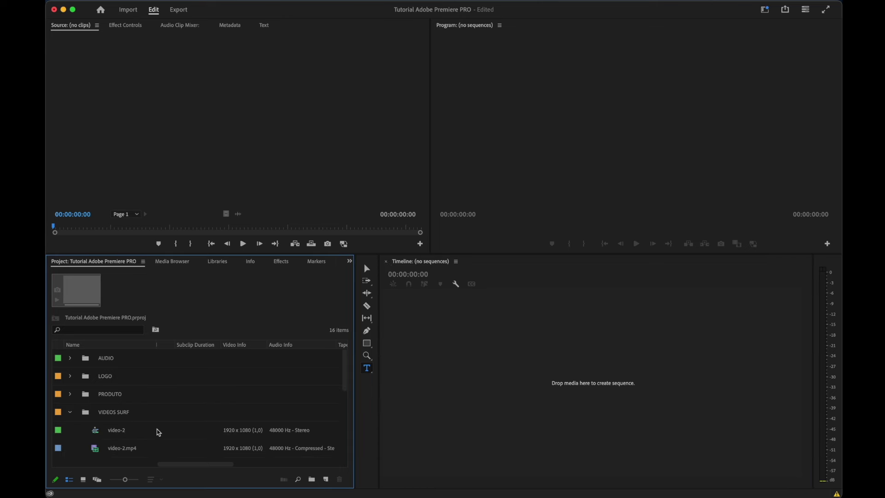
pyautogui.doubleClick(97, 434)
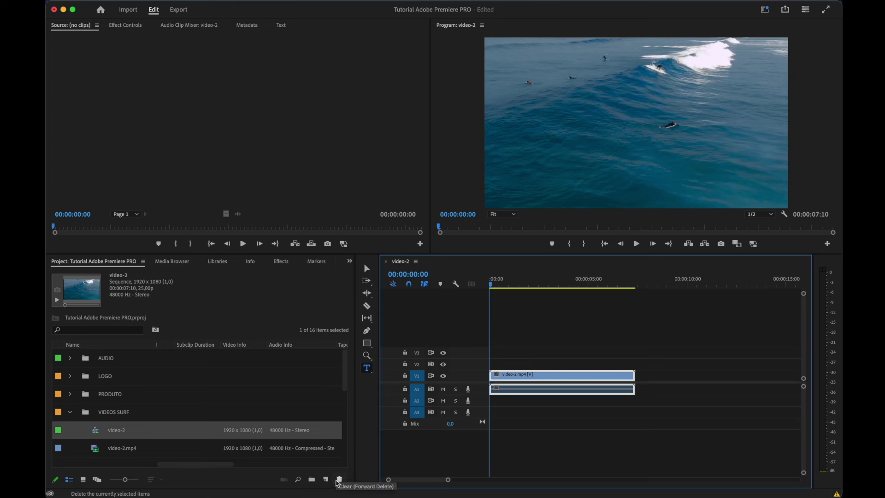
pyautogui.click(70, 412)
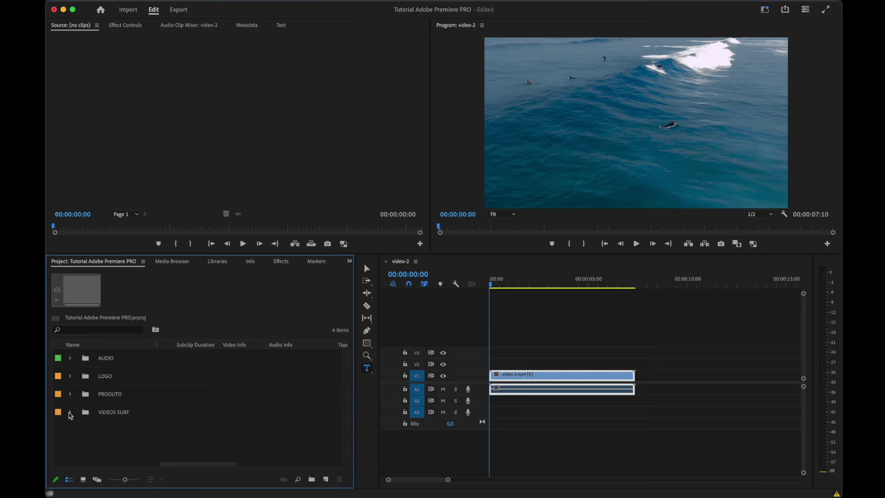
pyautogui.moveTo(125, 479); pyautogui.dragTo(109, 479)
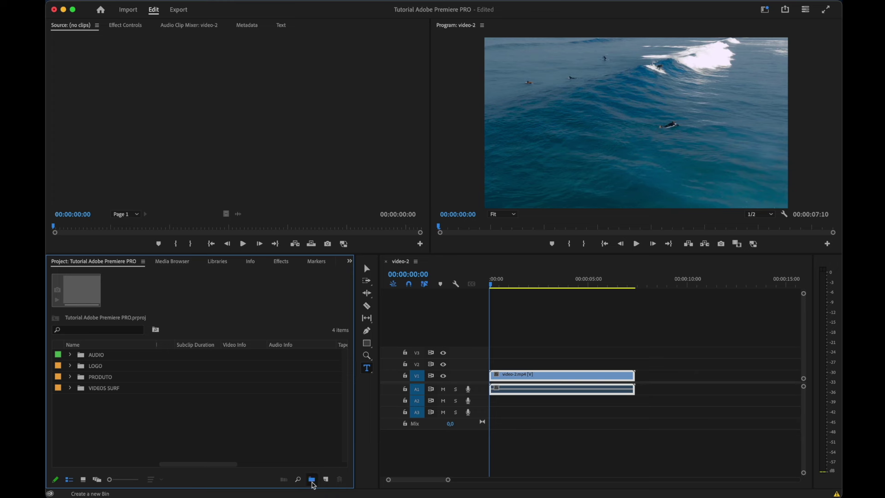
# Create a new bin named EDIT (NÃO APAGAR)
pyautogui.click(313, 481)
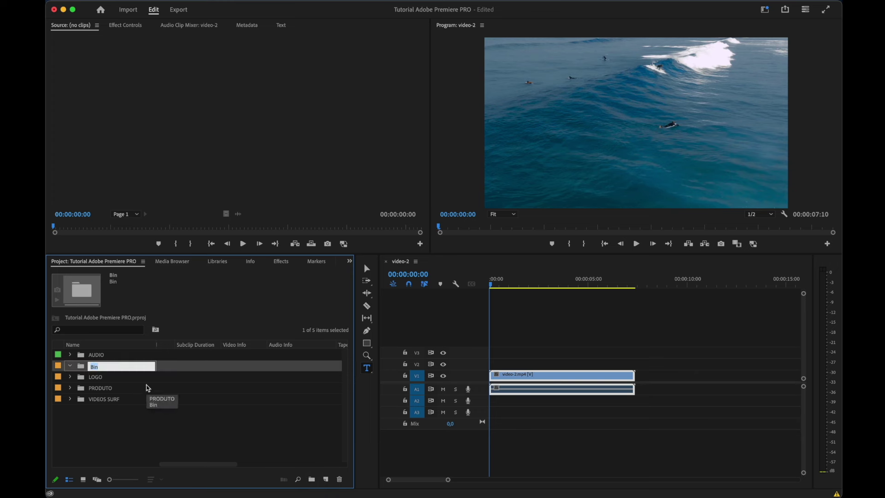
pyautogui.write('EDI')
pyautogui.write('R')
pyautogui.click(165, 417)
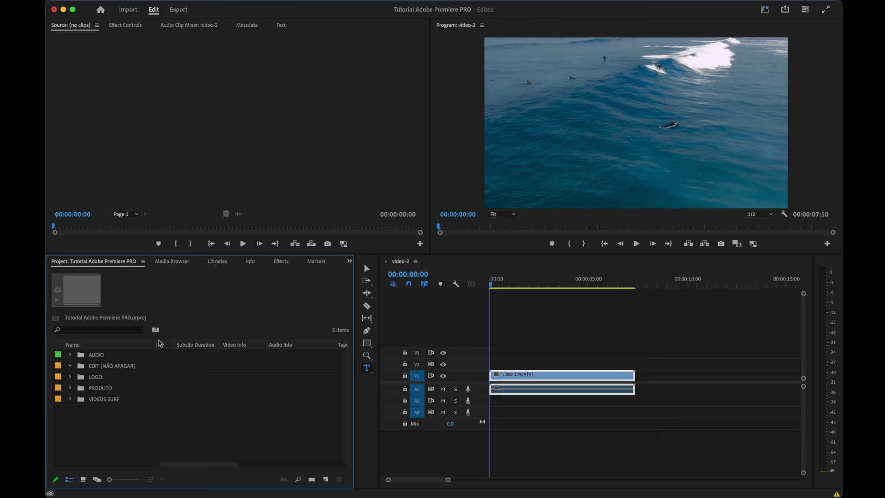
# Give the EDIT (NÃO APAGAR) bin a Magenta label
pyautogui.click(134, 370)
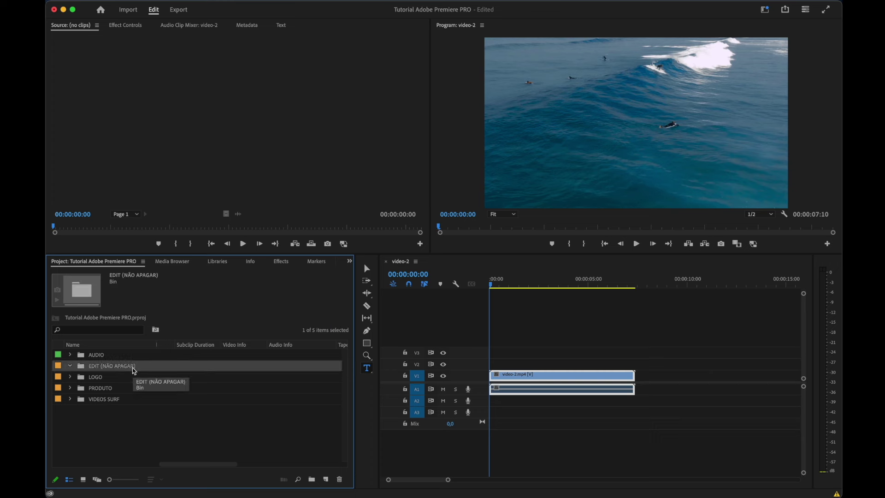
pyautogui.rightClick(134, 371)
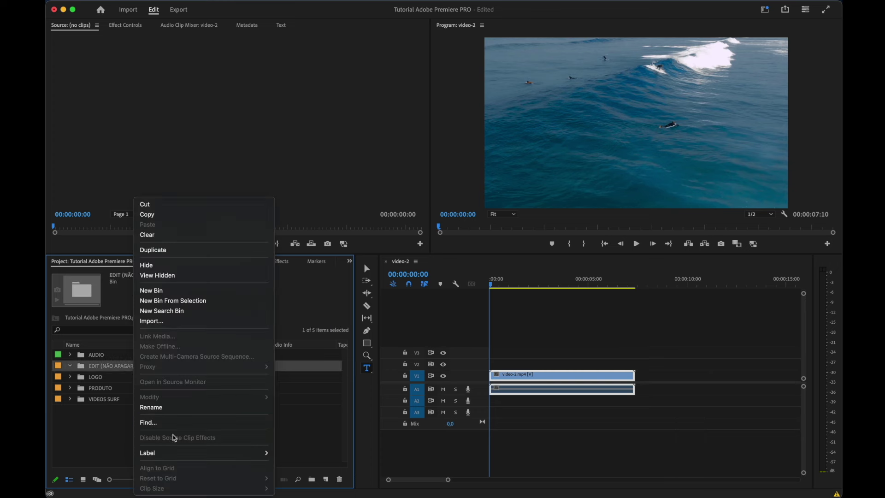
pyautogui.moveTo(180, 459)
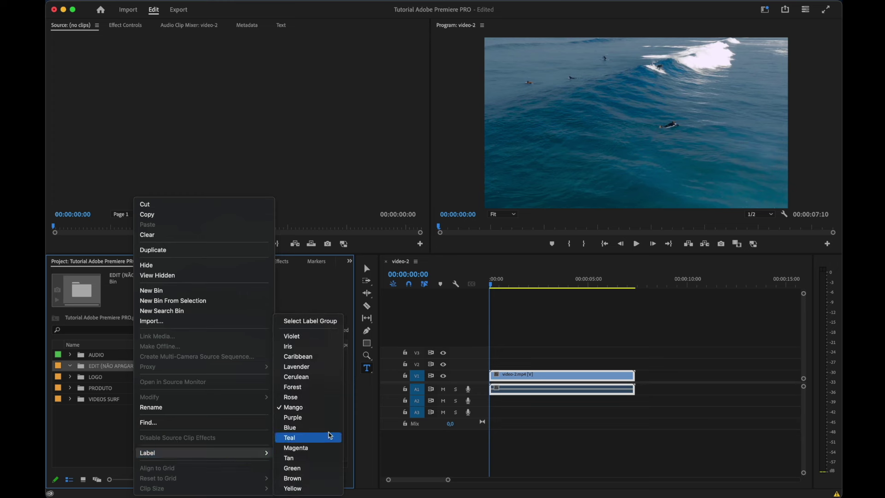
pyautogui.click(314, 451)
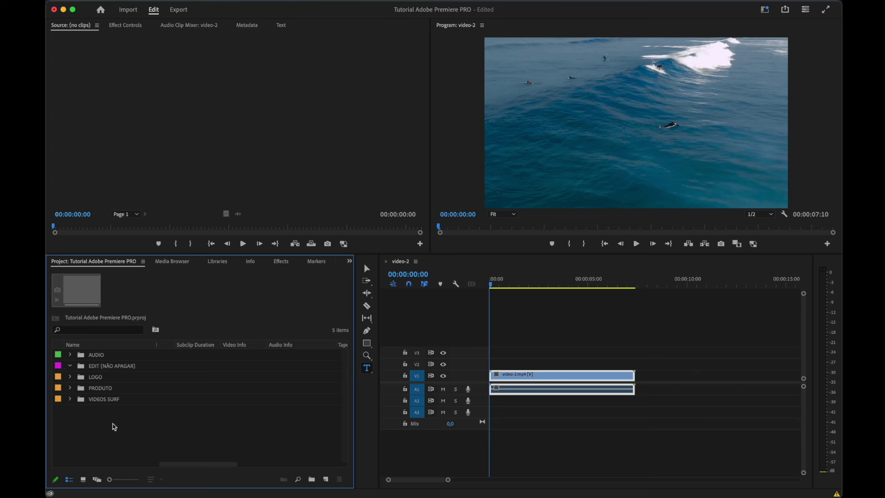
# Move the video-2 sequence from VIDEOS SURF into the EDIT (NÃO APAGAR) bin
pyautogui.click(70, 399)
pyautogui.click(100, 411)
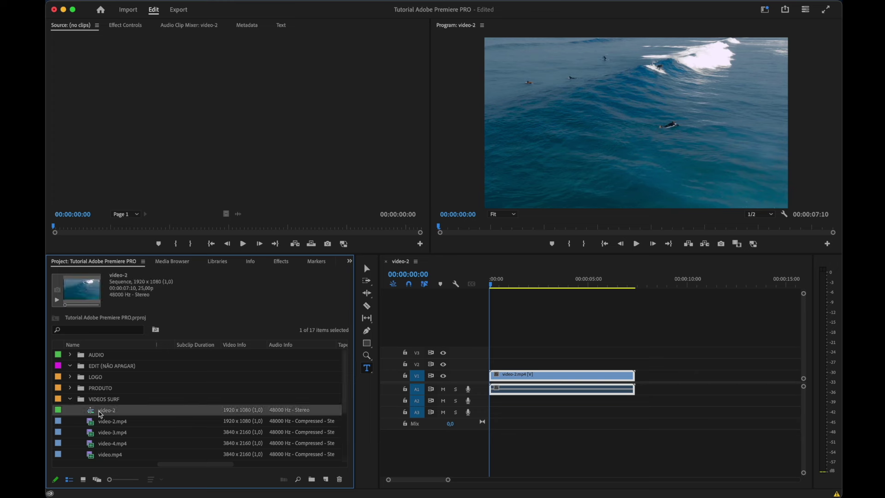
pyautogui.moveTo(98, 376); pyautogui.dragTo(105, 366)
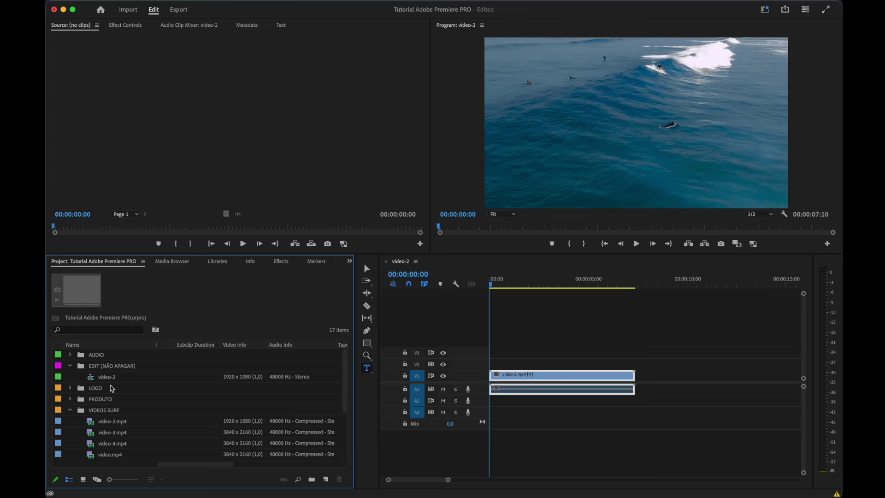
pyautogui.click(70, 410)
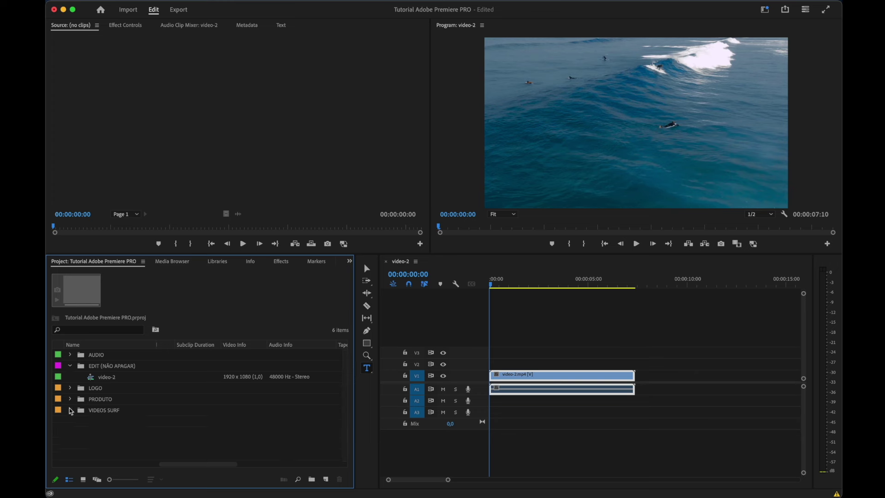
# Rename the video-2 sequence to EDIT 01 SURF
pyautogui.click(97, 378)
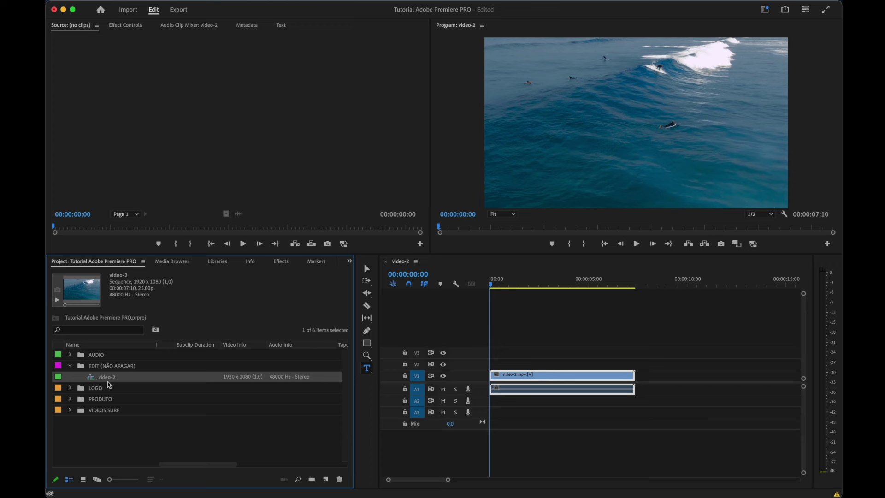
pyautogui.click(110, 376)
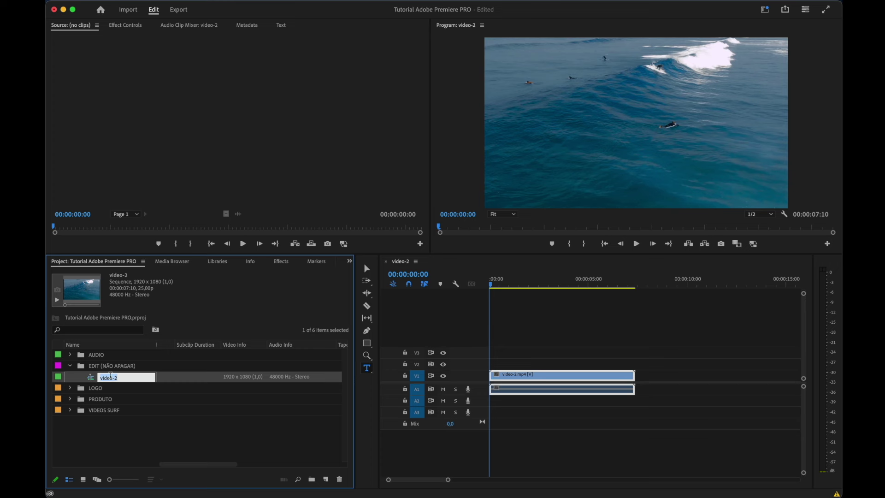
pyautogui.write('EDIT 01 SURF')
pyautogui.click(122, 441)
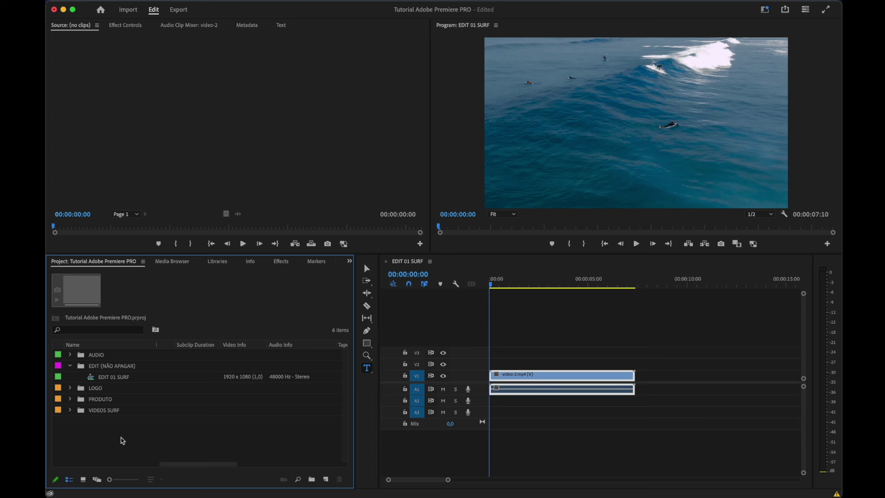
pyautogui.click(109, 377)
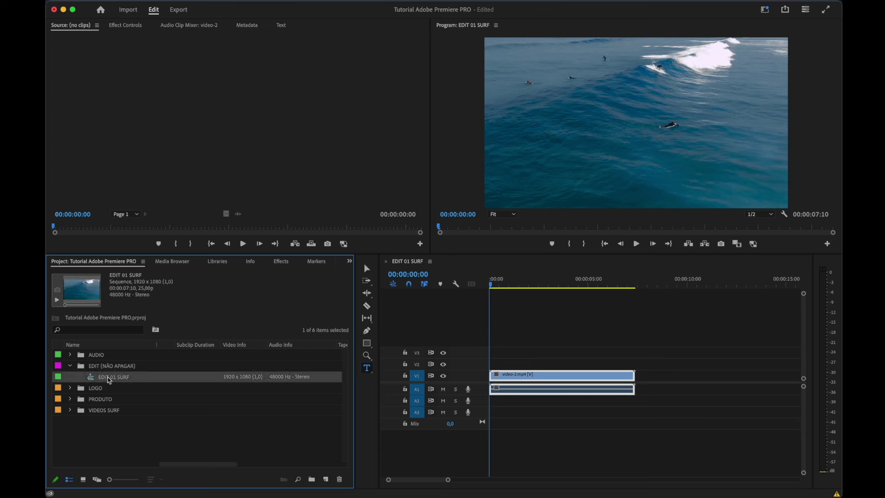
# Undo the deletion of EDIT 01 SURF, open it in the timeline, and place a text box on the frame
pyautogui.click(339, 479)
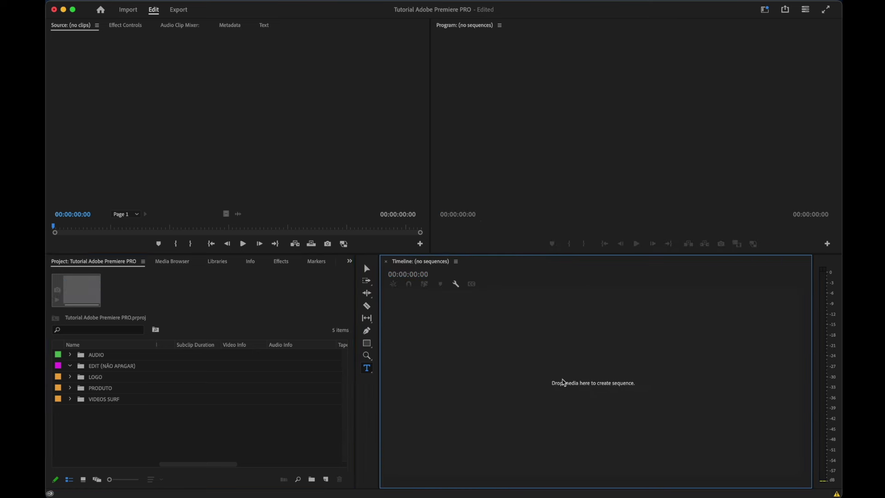
pyautogui.hotkey('ctrl', 'z')
pyautogui.doubleClick(155, 377)
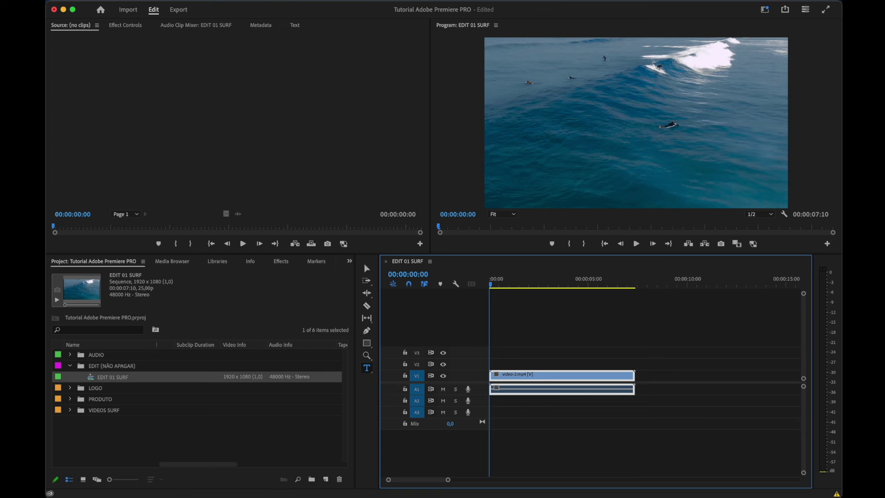
pyautogui.click(523, 339)
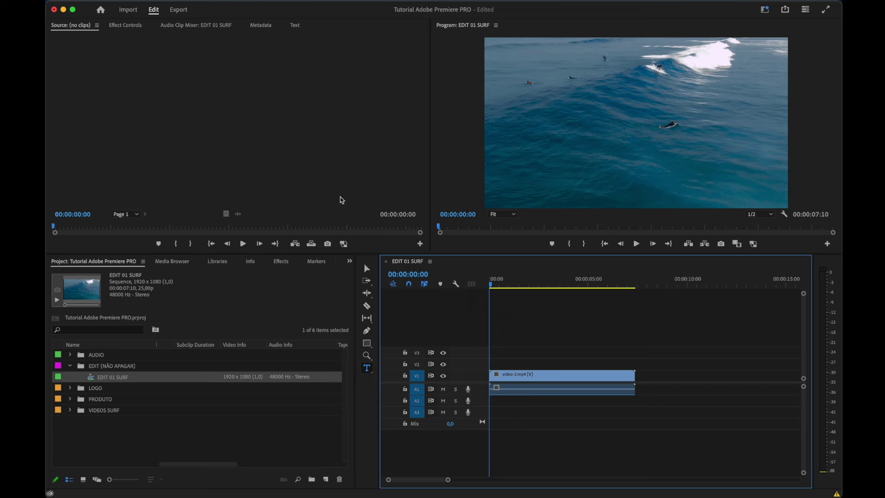
pyautogui.click(538, 179)
# Deselect the Graphic clip and set the sequence timebase to 30,00 frames/second
pyautogui.click(237, 3)
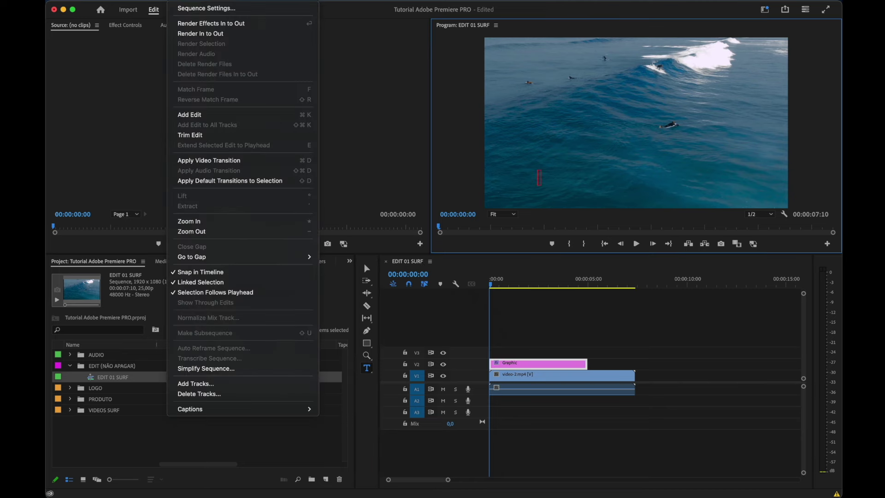
pyautogui.click(297, 8)
pyautogui.click(543, 340)
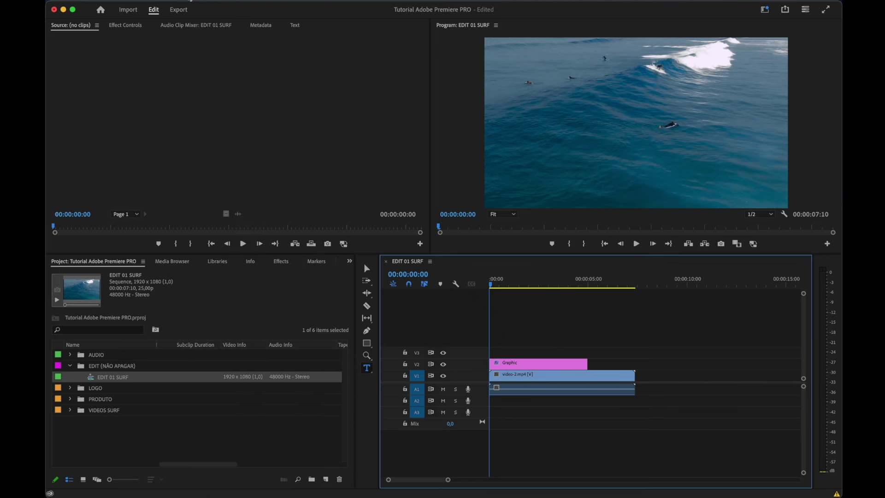
pyautogui.click(193, 2)
pyautogui.click(197, 9)
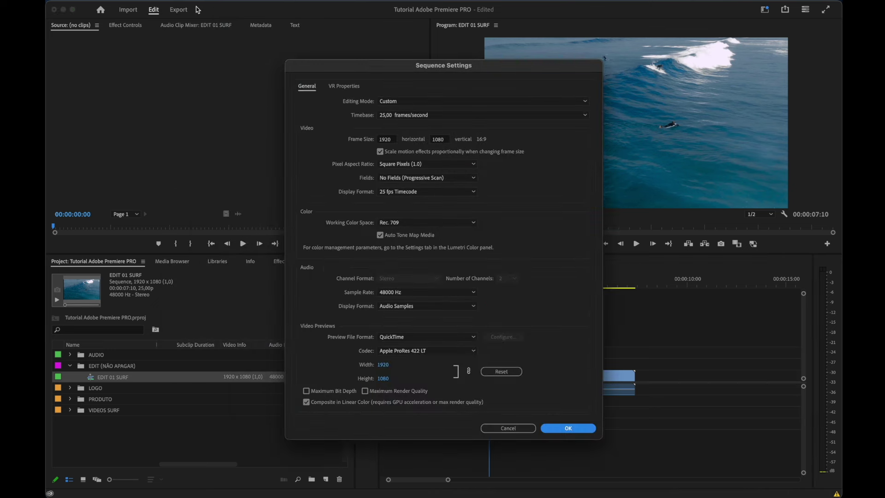
pyautogui.click(439, 117)
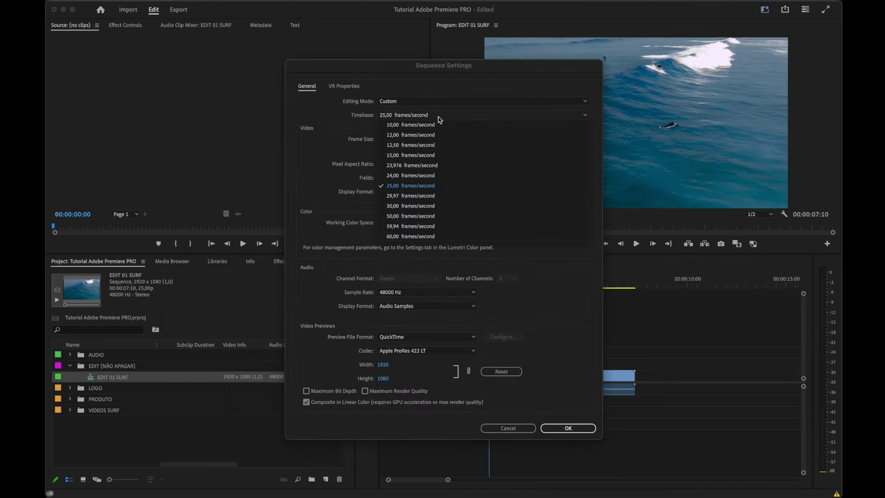
pyautogui.click(410, 196)
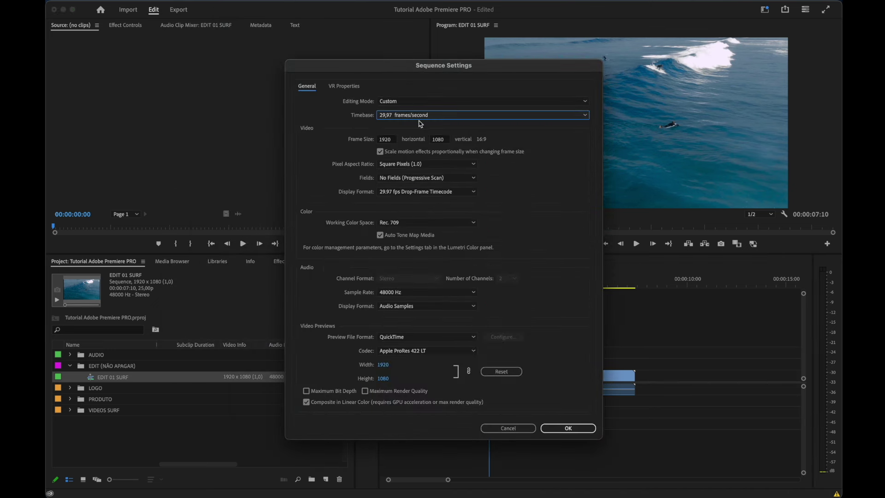
pyautogui.click(424, 115)
pyautogui.click(408, 205)
# Change the sequence frame size to a vertical 1080 x 1920 and apply it, discarding previews
pyautogui.click(393, 141)
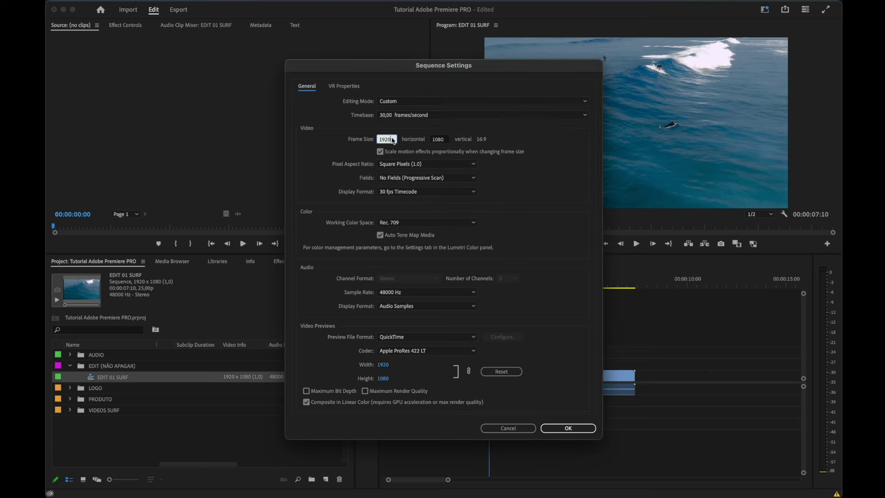
pyautogui.write('1080')
pyautogui.click(437, 139)
pyautogui.write('1')
pyautogui.write('1920')
pyautogui.click(529, 146)
pyautogui.click(583, 428)
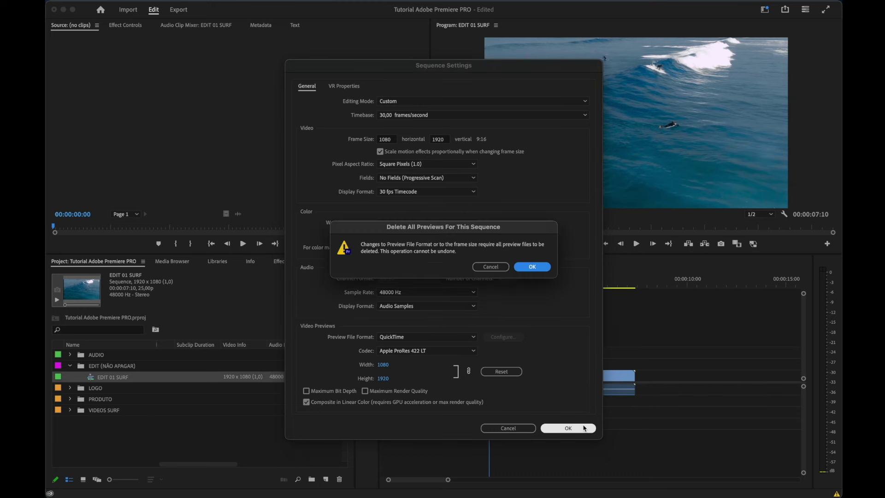
pyautogui.click(534, 268)
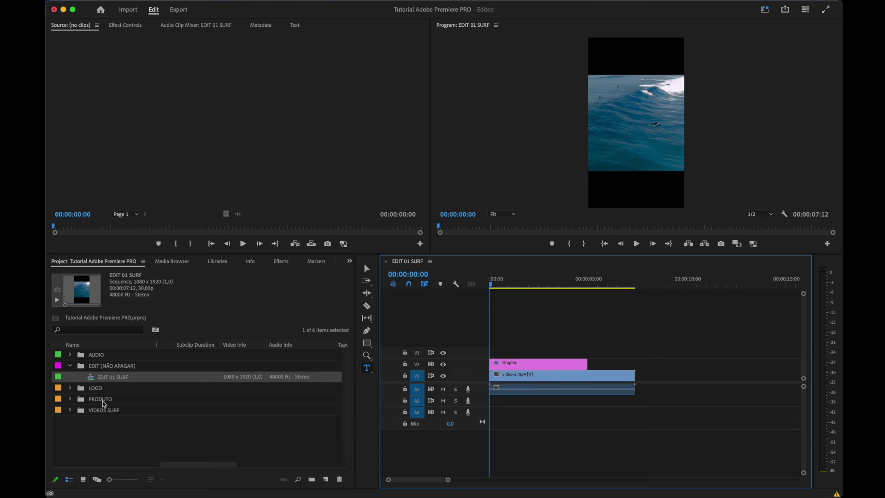
# Delete the EDIT 01 SURF sequence from the project
pyautogui.click(112, 377)
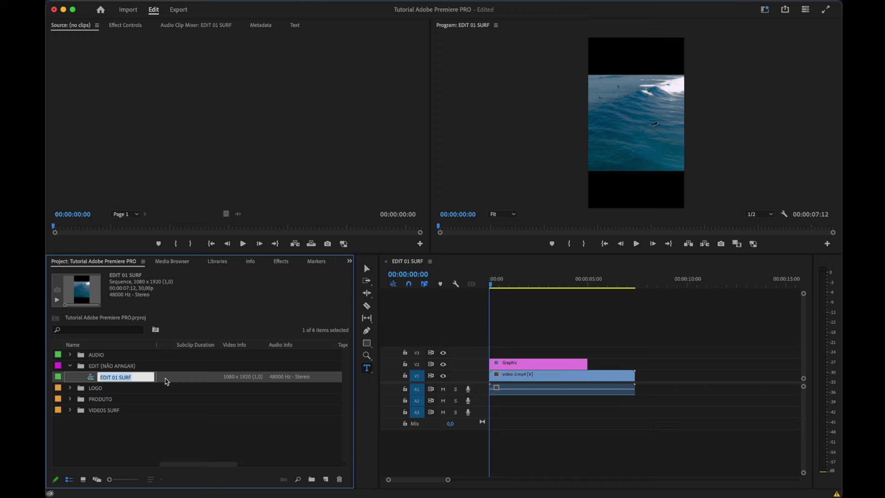
pyautogui.press('Tab')
pyautogui.press('Delete')
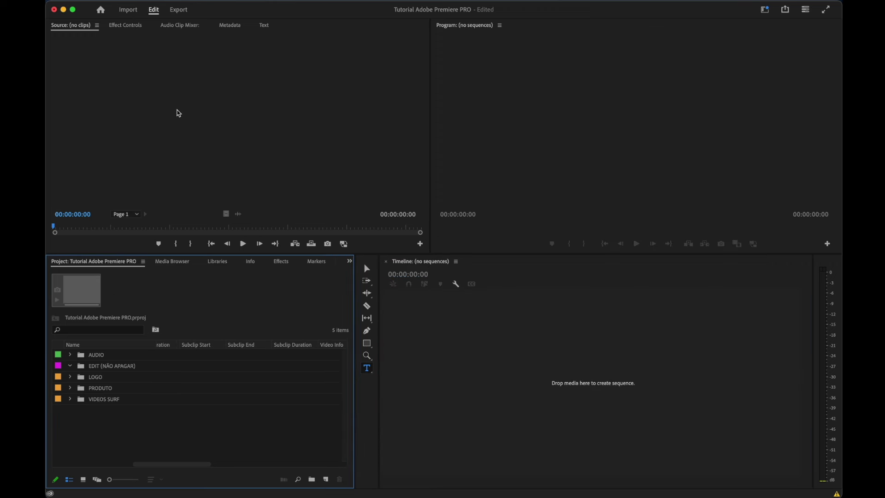
# Create Sequence 01 from the Social Media Portrait 9x16 30 fps preset (1080x1920)
pyautogui.click(122, 2)
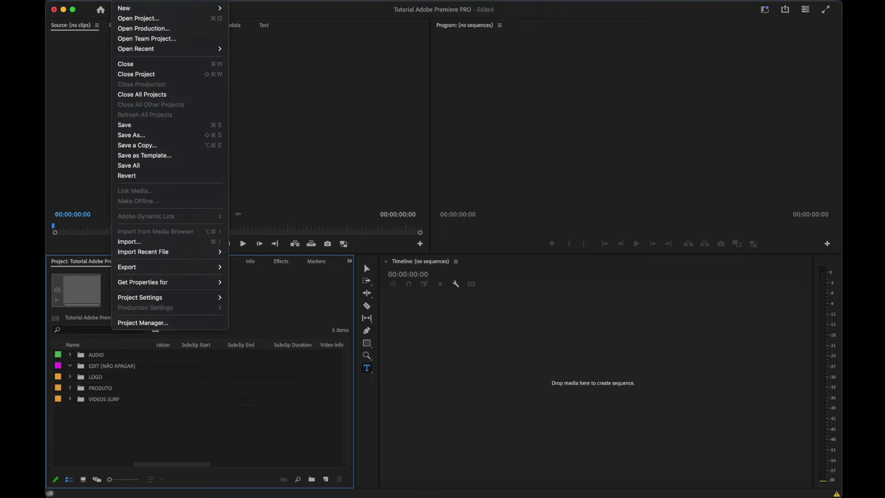
pyautogui.moveTo(130, 8)
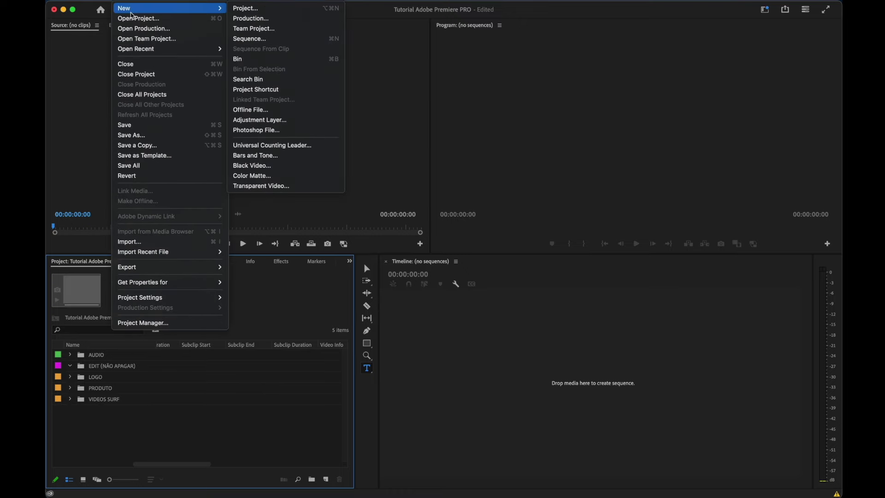
pyautogui.click(255, 39)
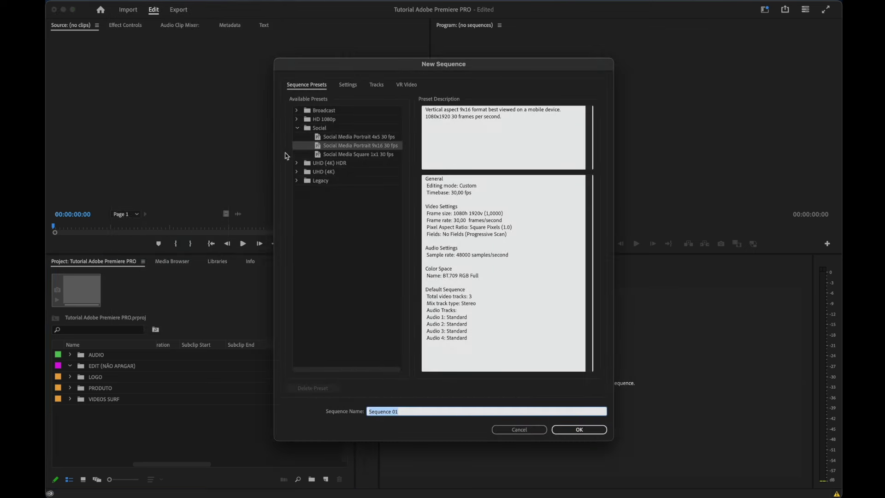
pyautogui.click(297, 128)
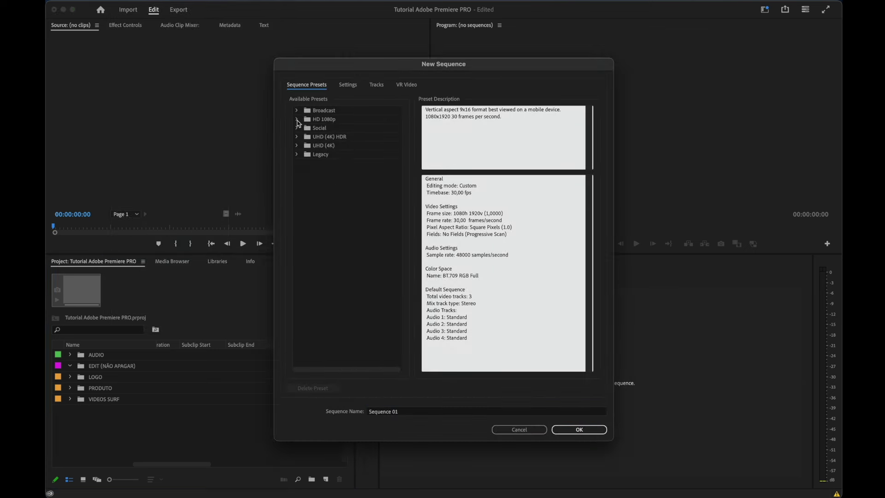
pyautogui.click(297, 120)
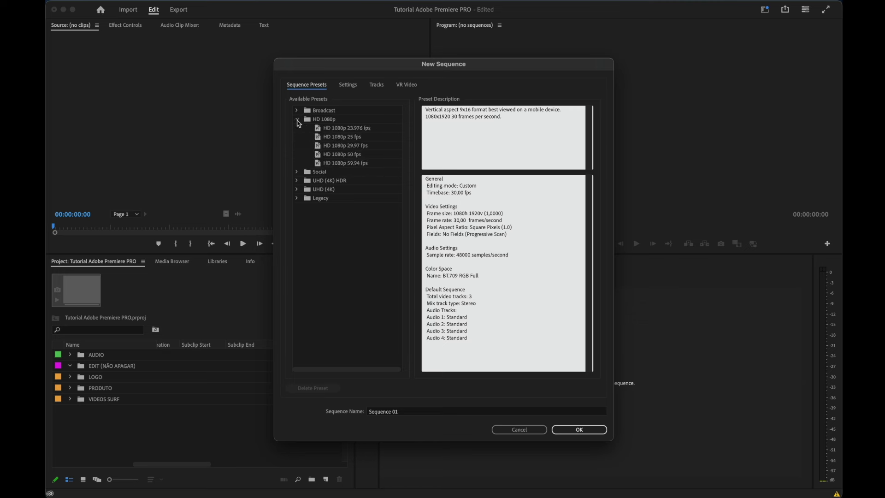
pyautogui.click(351, 139)
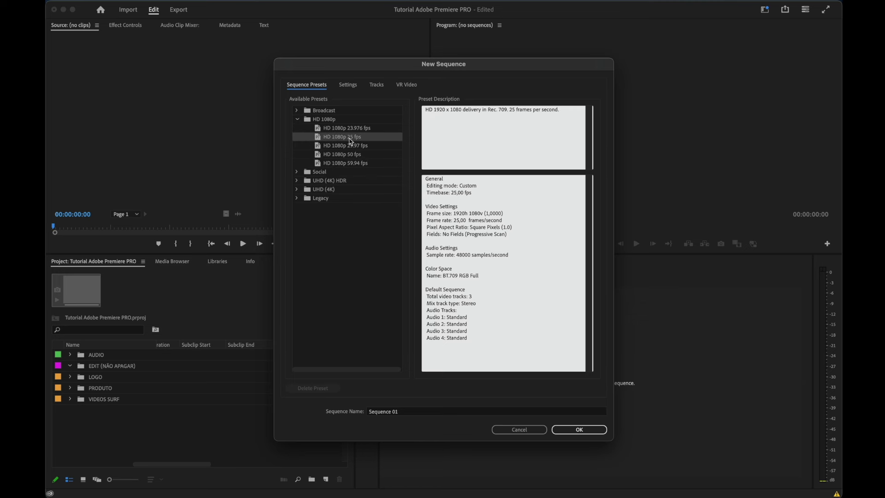
pyautogui.moveTo(434, 111); pyautogui.dragTo(464, 110)
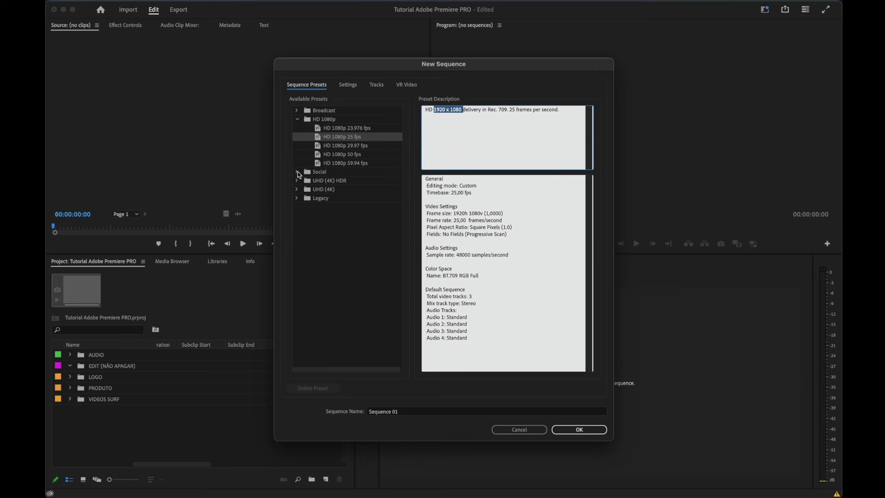
pyautogui.click(299, 175)
pyautogui.click(296, 173)
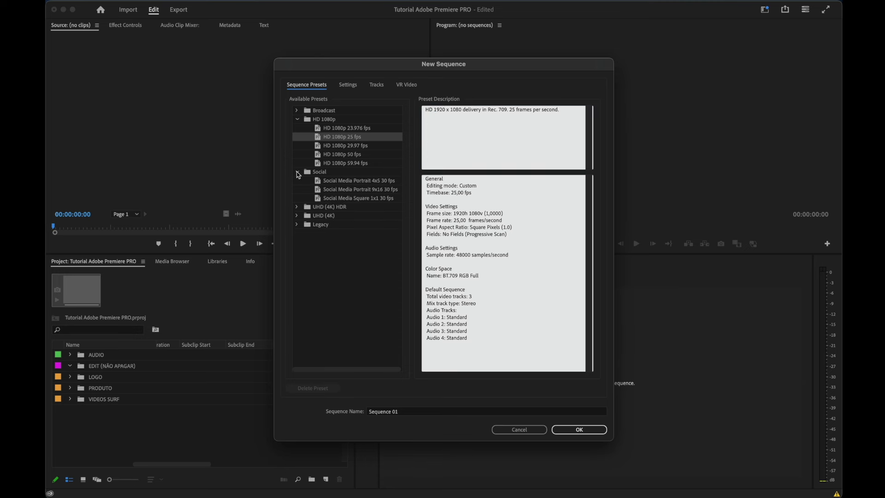
pyautogui.click(376, 189)
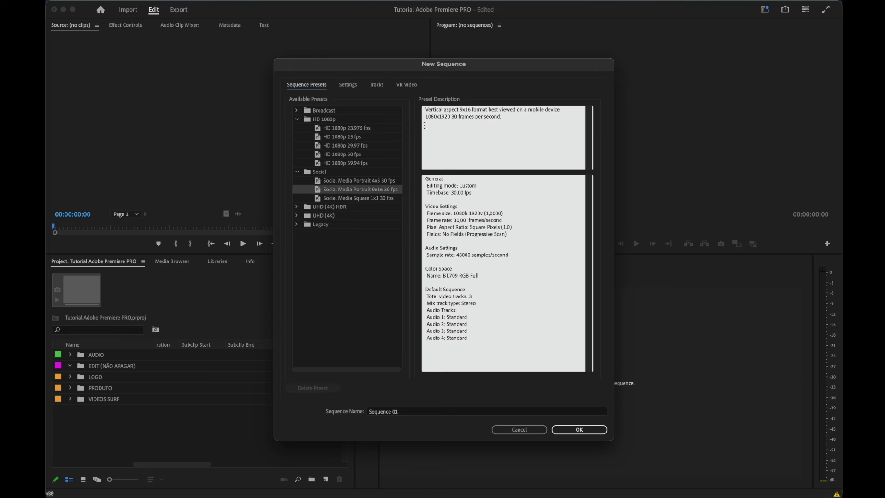
pyautogui.click(580, 430)
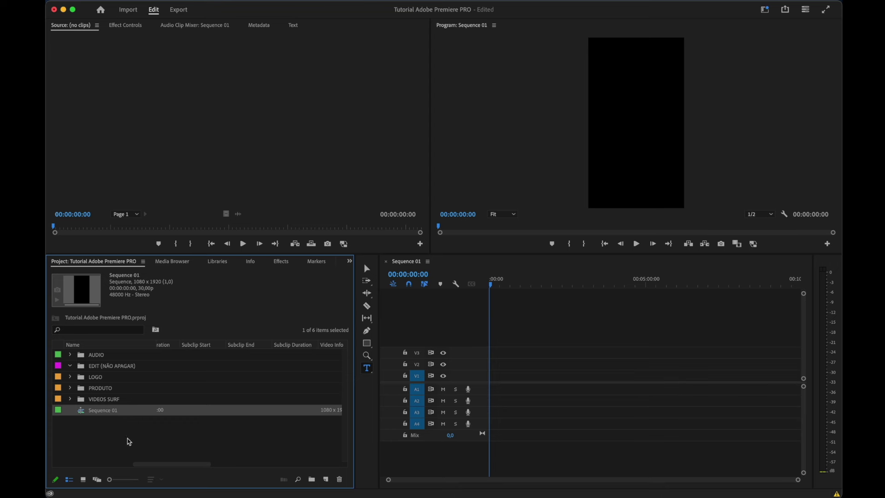
# Rename Sequence 01 to 'EDIT SURF 01'
pyautogui.click(99, 410)
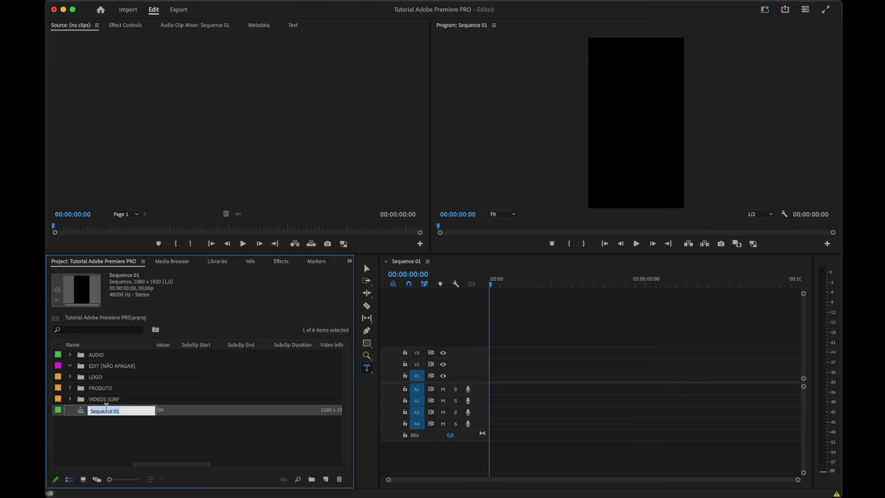
pyautogui.write('EDIT S')
pyautogui.write('URF')
pyautogui.click(100, 421)
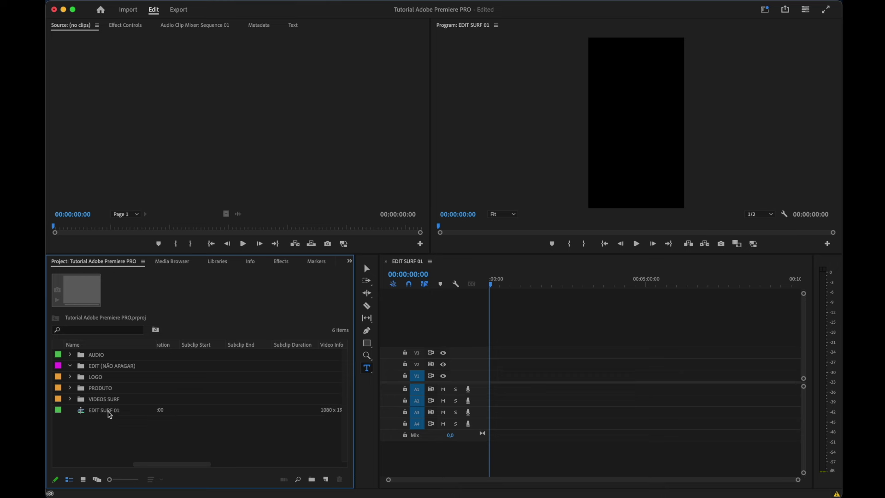
# Move EDIT SURF 01 into the EDIT (NÃO APAGAR) bin and collapse that bin
pyautogui.click(109, 414)
pyautogui.moveTo(109, 414); pyautogui.dragTo(128, 371)
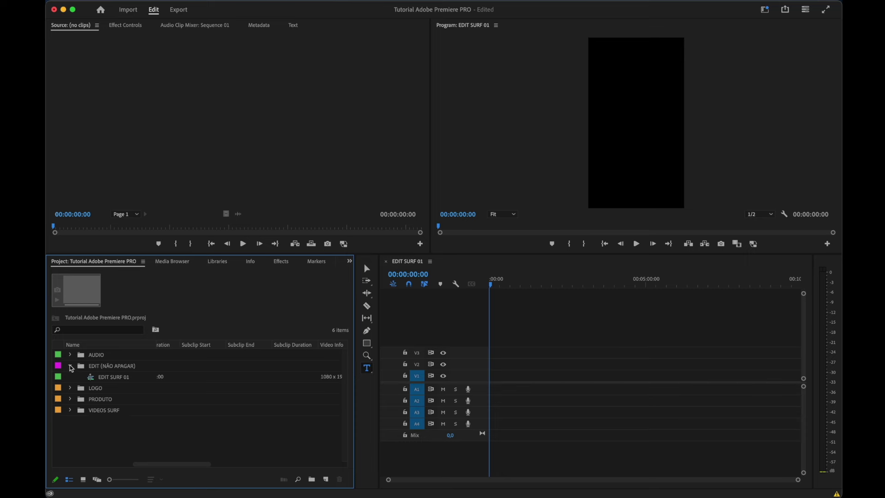
pyautogui.click(70, 366)
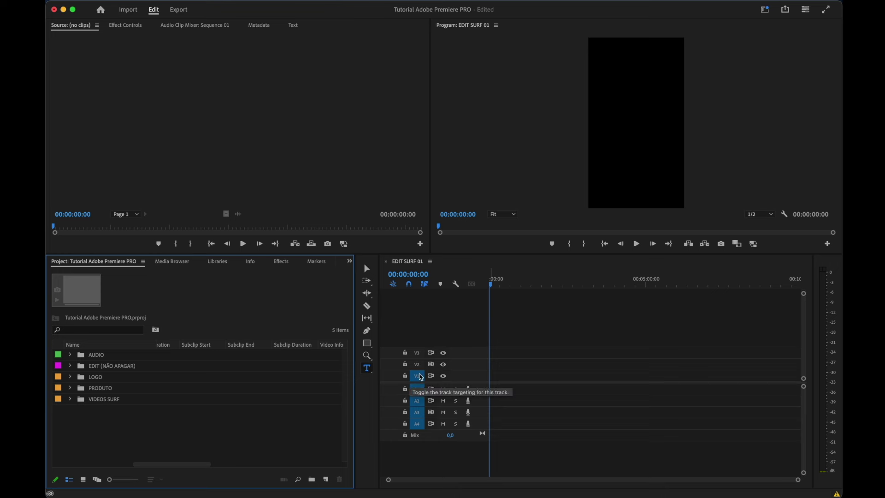
# Target video tracks V3 and V2 and delete audio track A4, leaving A1–A3
pyautogui.click(458, 368)
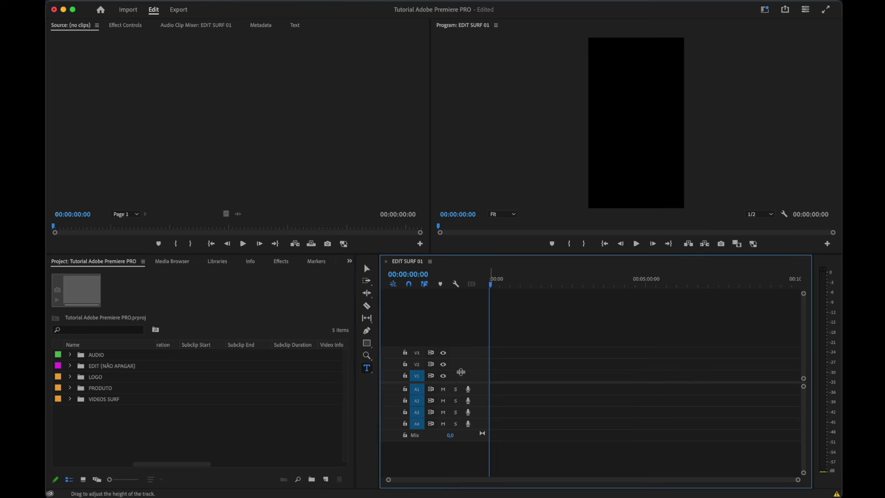
pyautogui.click(423, 356)
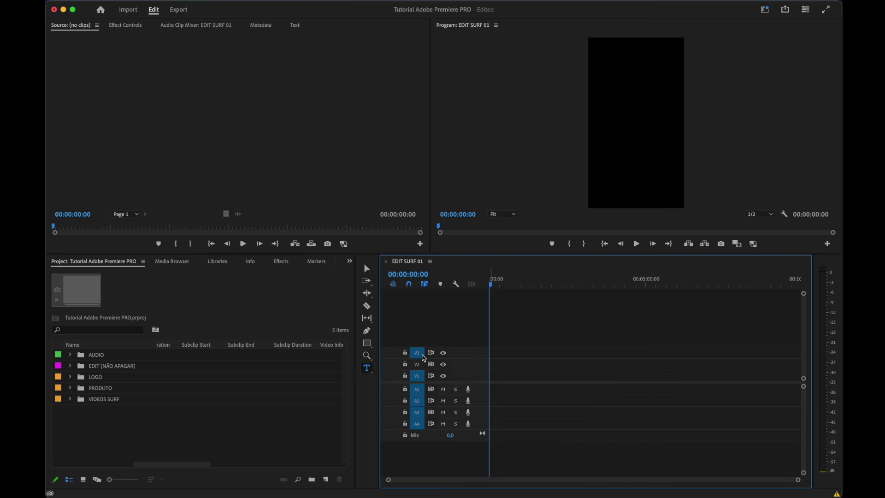
pyautogui.click(420, 365)
pyautogui.rightClick(485, 425)
pyautogui.click(499, 417)
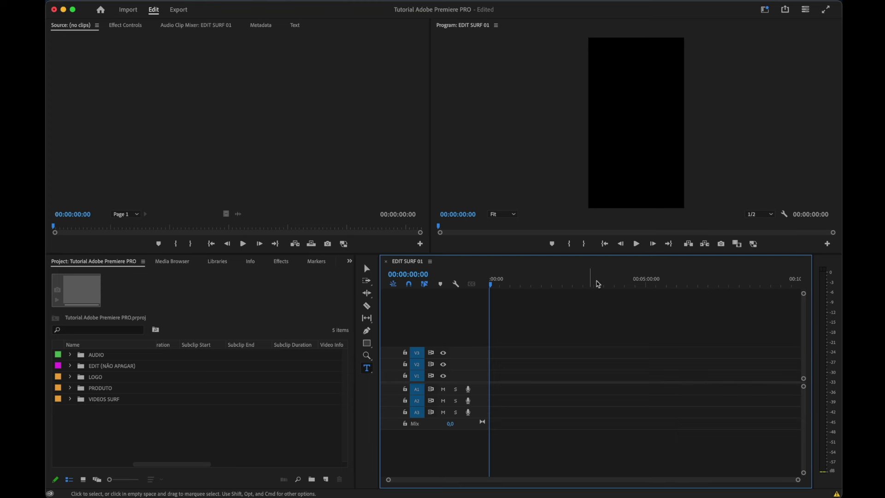
# Preview video-2.mp4 from the VIDEOS SURF bin and drop it at the start of V1
pyautogui.click(70, 399)
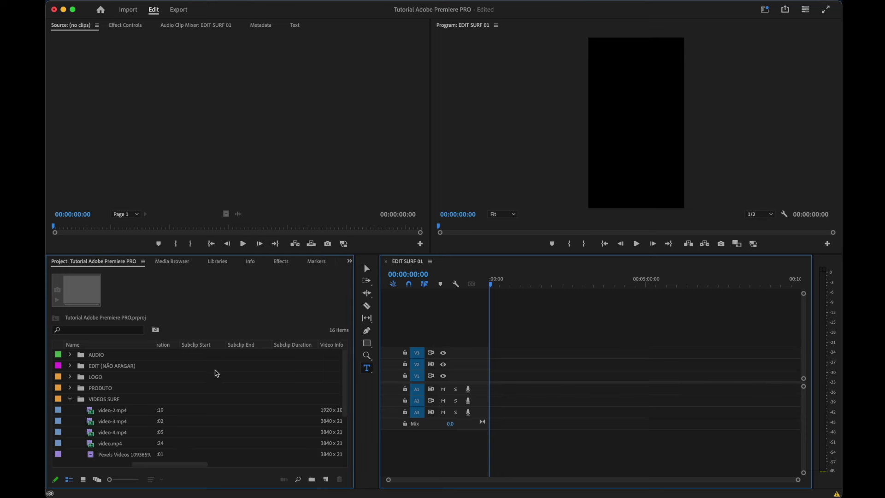
pyautogui.scroll(-2, 217, 376)
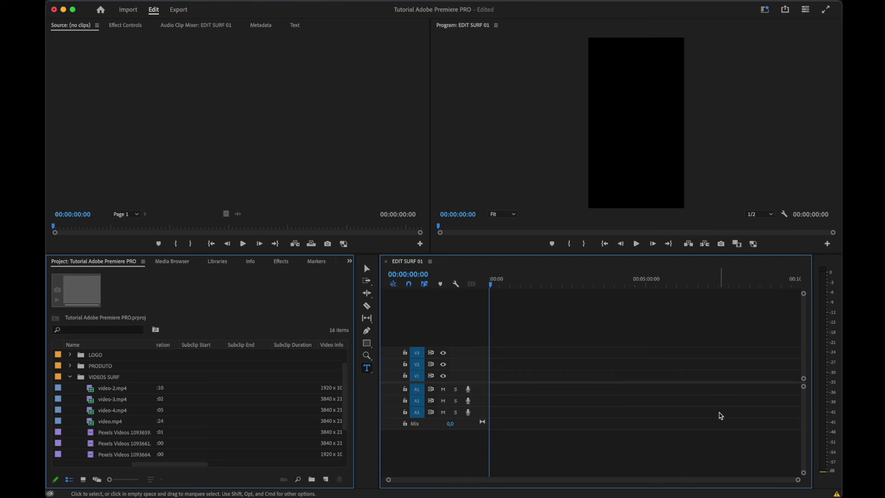
pyautogui.click(91, 391)
pyautogui.doubleClick(92, 391)
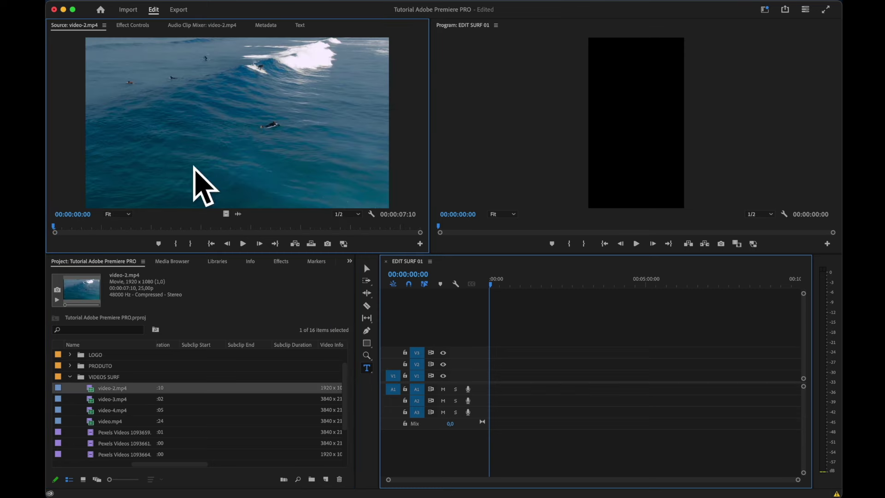
pyautogui.click(98, 229)
pyautogui.moveTo(100, 231)
pyautogui.mouseDown()
pyautogui.moveTo(279, 257)
pyautogui.moveTo(201, 253)
pyautogui.moveTo(229, 269)
pyautogui.moveTo(207, 265)
pyautogui.mouseUp()
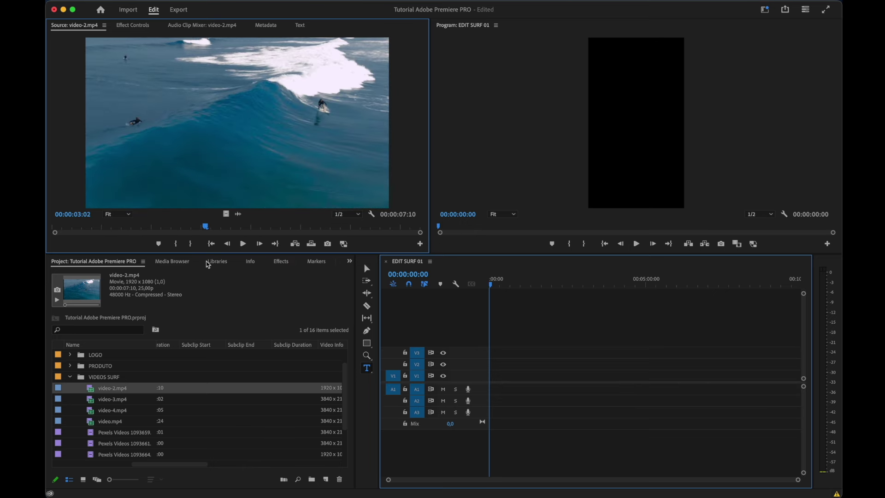
pyautogui.moveTo(111, 390)
pyautogui.mouseDown()
pyautogui.moveTo(382, 377)
pyautogui.moveTo(469, 387)
pyautogui.mouseUp()
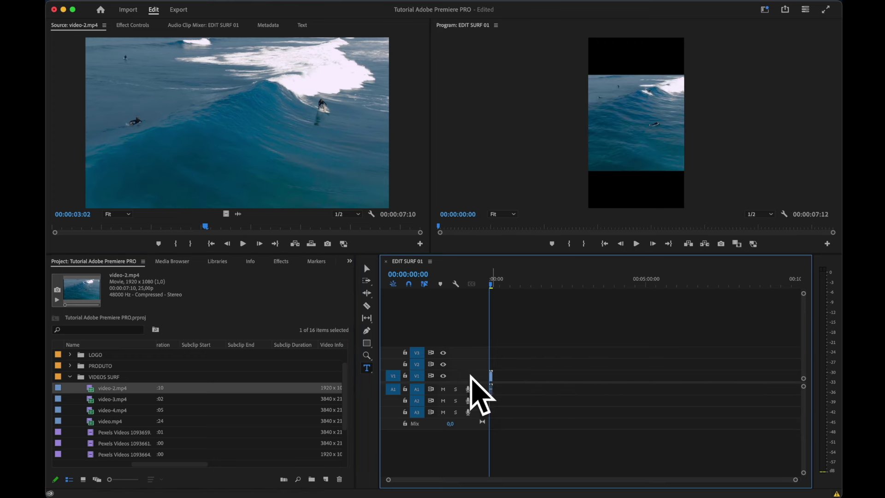
# Zoom the EDIT SURF 01 timeline so video-2.mp4 spans the visible area
pyautogui.click(367, 356)
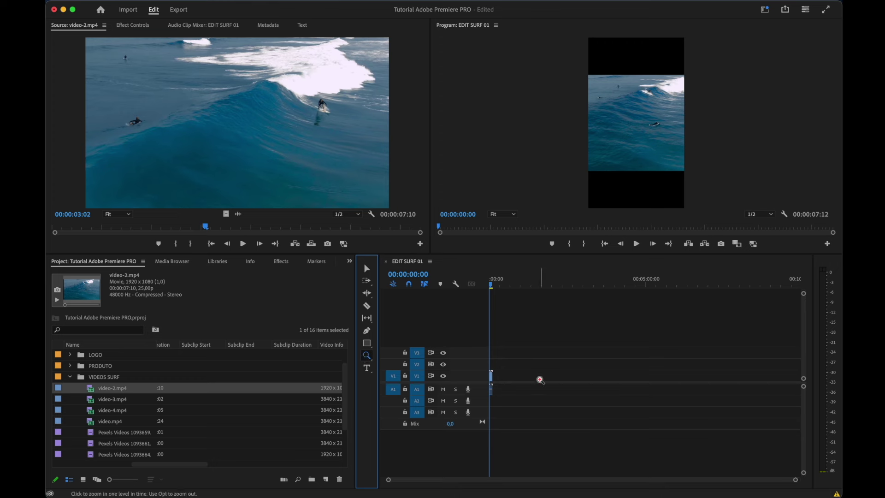
pyautogui.moveTo(501, 376); pyautogui.dragTo(490, 407)
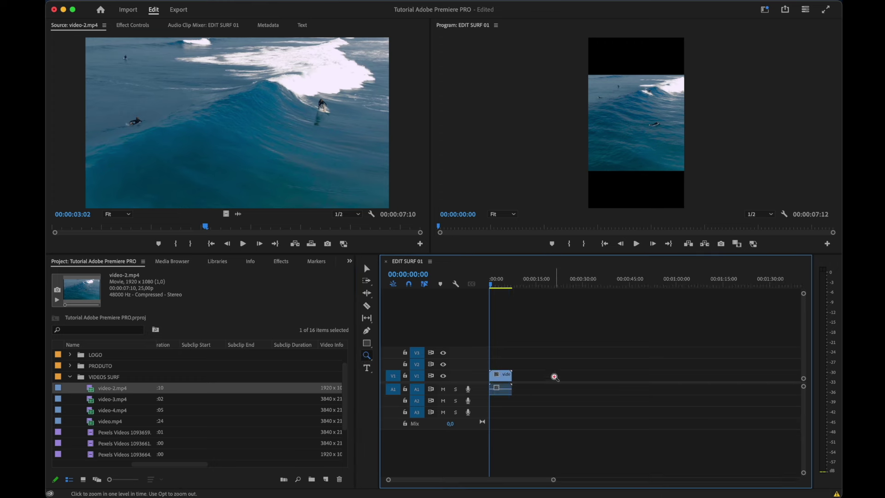
pyautogui.click(502, 375)
pyautogui.click(519, 375)
pyautogui.click(534, 375)
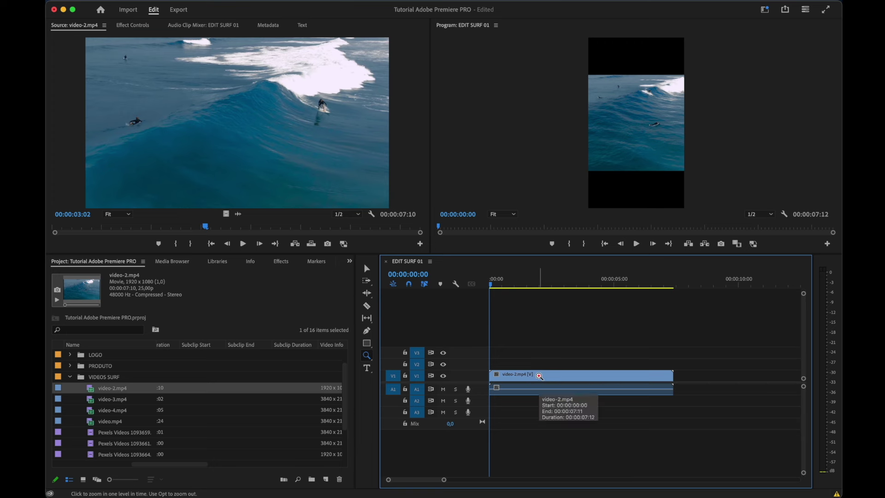
pyautogui.keyDown('alt'); pyautogui.click(539, 376); pyautogui.keyUp('alt')
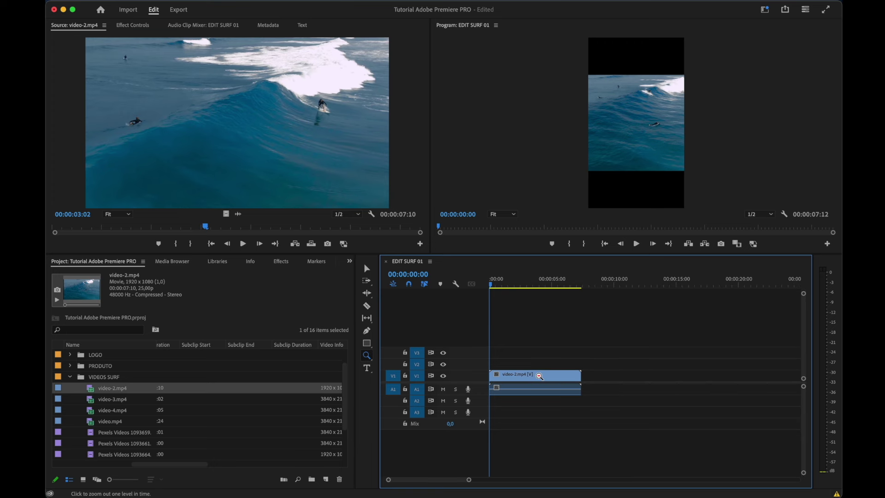
pyautogui.keyDown('alt'); pyautogui.click(540, 376); pyautogui.keyUp('alt')
pyautogui.keyDown('alt'); pyautogui.click(526, 377); pyautogui.keyUp('alt')
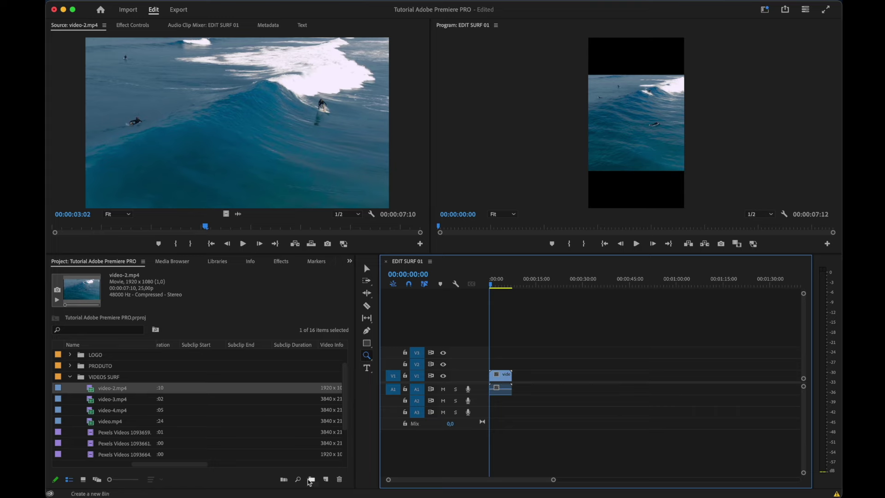
pyautogui.moveTo(504, 482); pyautogui.dragTo(612, 478)
pyautogui.hotkey('ctrl', 'Up')
pyautogui.click(280, 265)
pyautogui.moveTo(554, 479)
pyautogui.mouseDown()
pyautogui.moveTo(671, 479)
pyautogui.moveTo(590, 481)
pyautogui.moveTo(606, 477)
pyautogui.mouseUp()
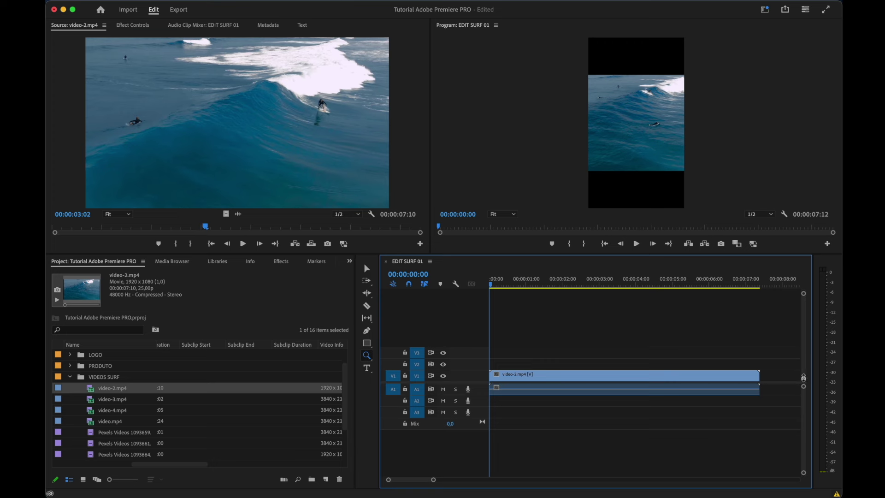
# Heighten the video tracks to show thumbnails, shorten the audio tracks, and scrub to the clip's start
pyautogui.moveTo(803, 379); pyautogui.dragTo(803, 378)
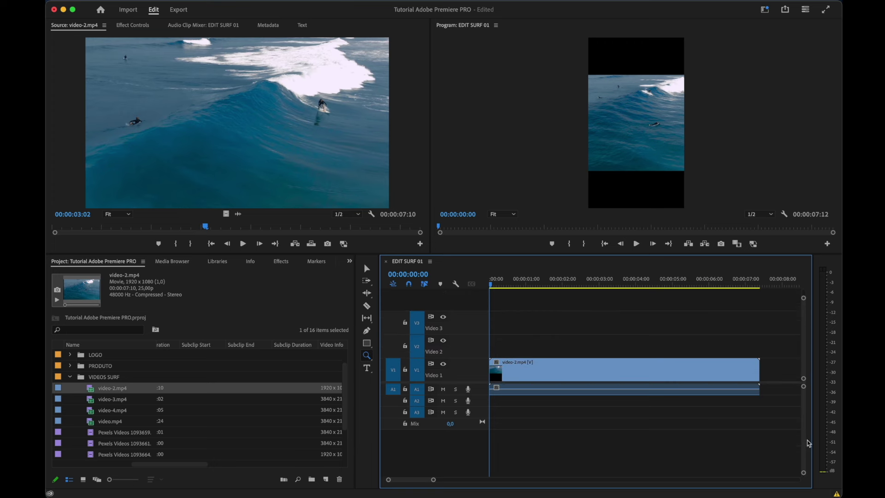
pyautogui.moveTo(803, 472); pyautogui.dragTo(803, 471)
pyautogui.moveTo(804, 469); pyautogui.dragTo(804, 472)
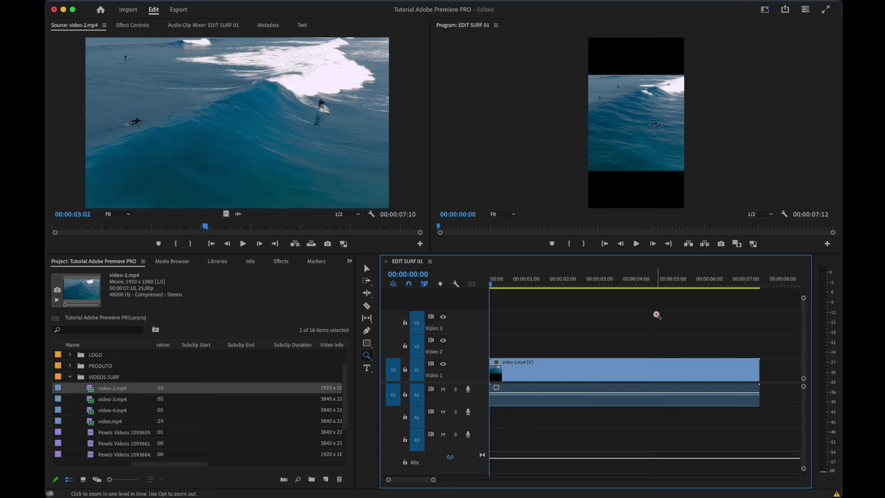
pyautogui.moveTo(530, 282)
pyautogui.mouseDown()
pyautogui.moveTo(511, 282)
pyautogui.moveTo(551, 287)
pyautogui.mouseUp()
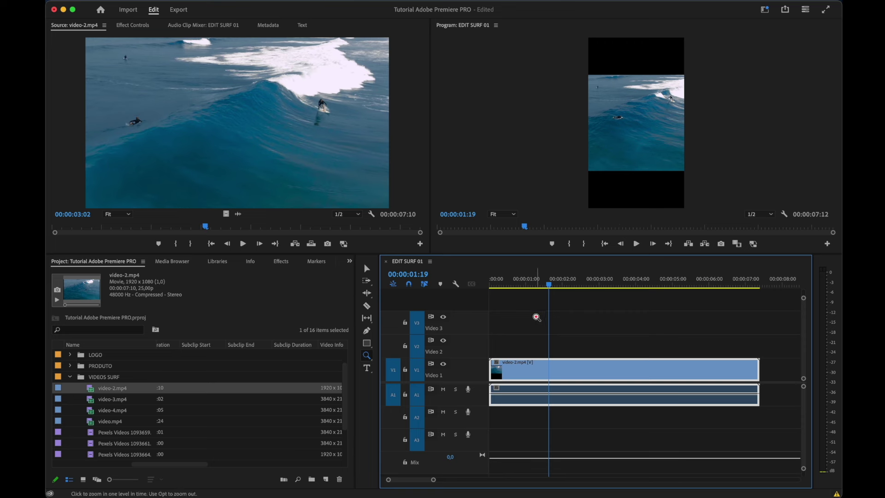
pyautogui.press('v')
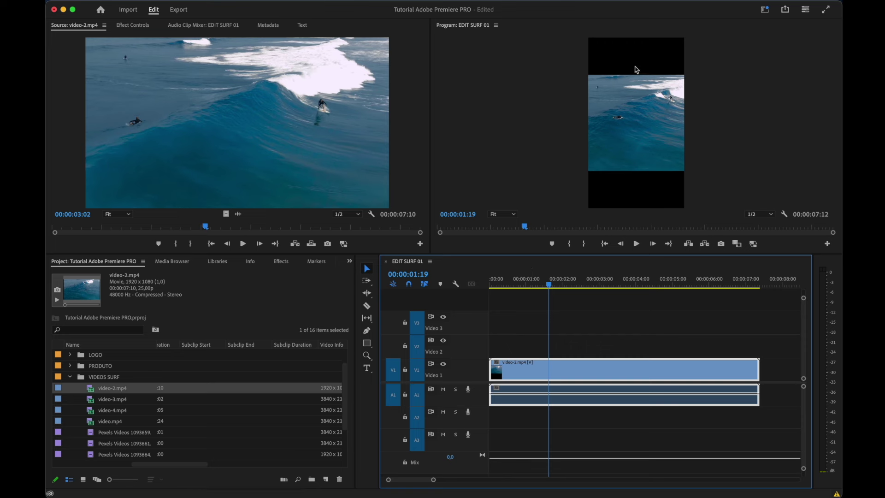
pyautogui.click(626, 207)
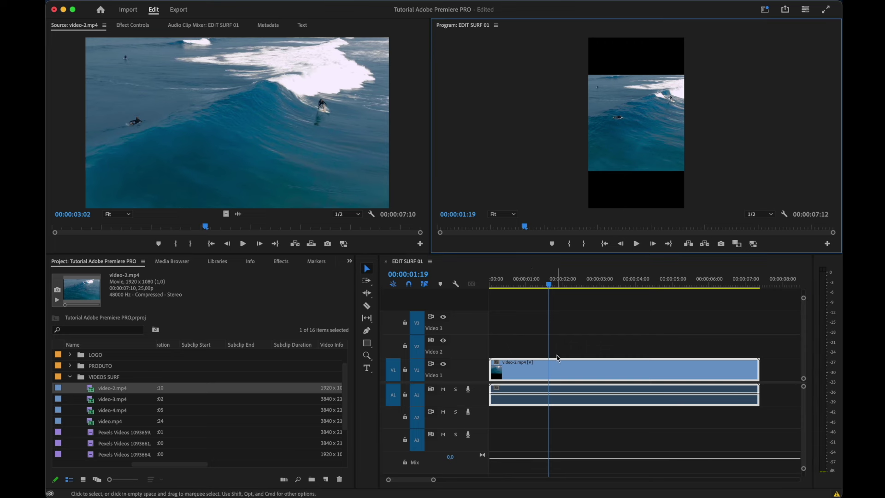
# Show video-2.mp4's Effect Controls, with Scale 100 and Position 540, 960
pyautogui.click(562, 376)
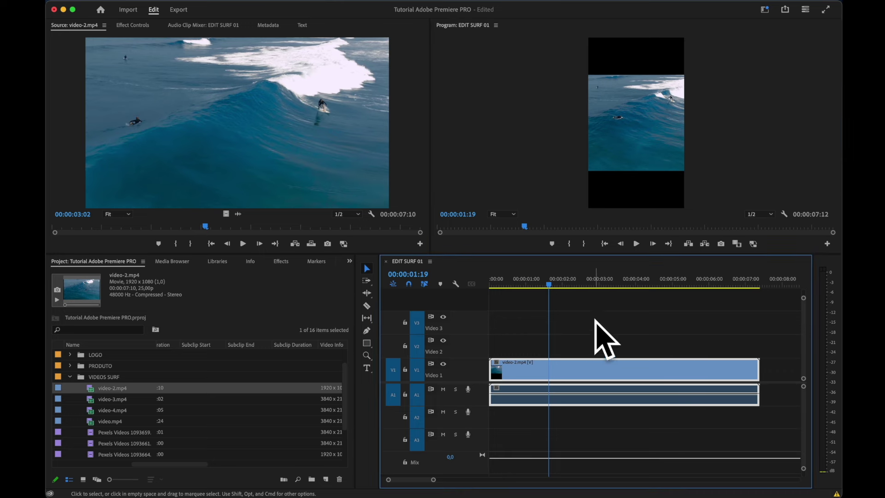
pyautogui.click(594, 341)
pyautogui.doubleClick(593, 371)
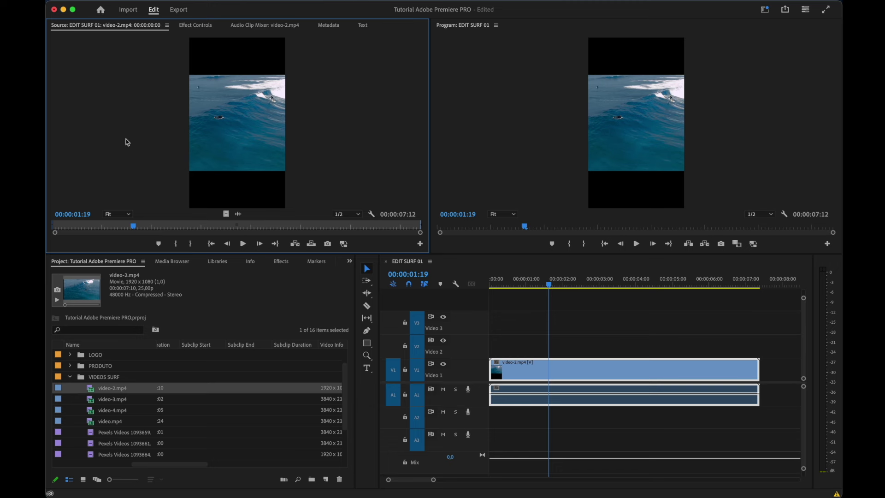
pyautogui.click(201, 28)
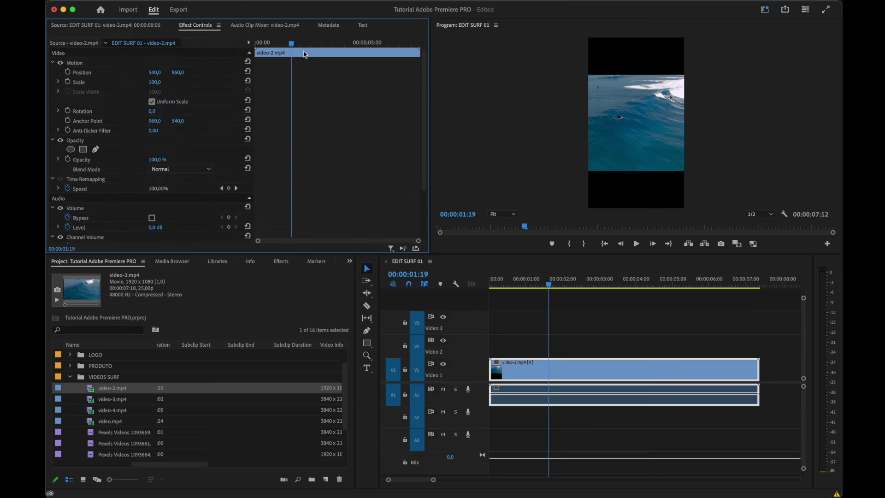
pyautogui.scroll(-2, 105, 148)
pyautogui.scroll(-2, 105, 148)
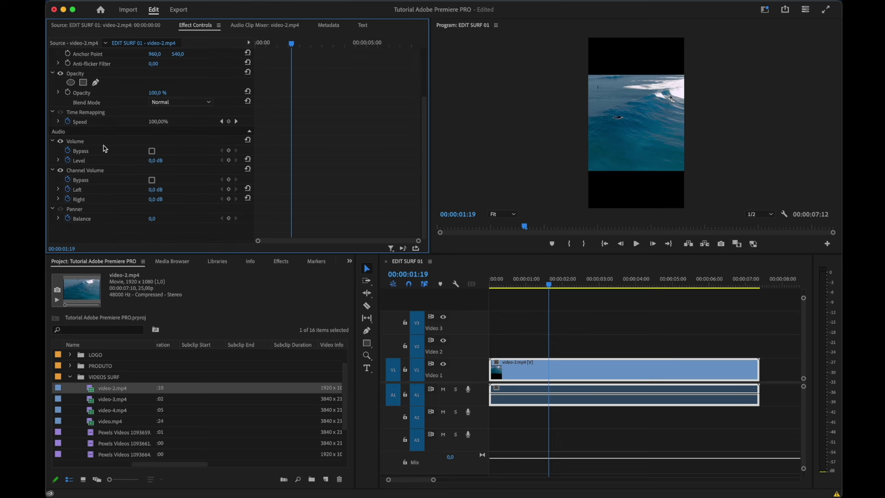
pyautogui.scroll(4, 105, 148)
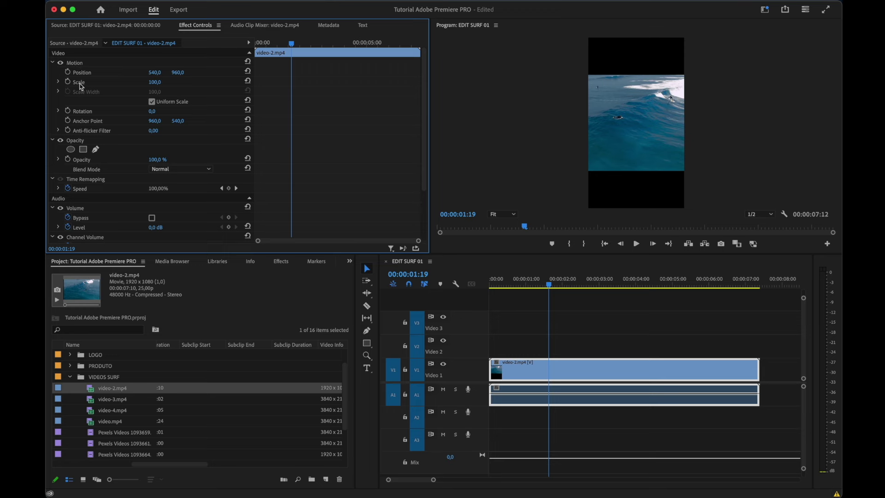
# Reset video-2.mp4's Motion, then enter a Scale of 180 to remove the letterbox bands
pyautogui.moveTo(153, 82)
pyautogui.mouseDown()
pyautogui.moveTo(194, 82)
pyautogui.moveTo(120, 82)
pyautogui.moveTo(134, 73)
pyautogui.moveTo(216, 73)
pyautogui.mouseUp()
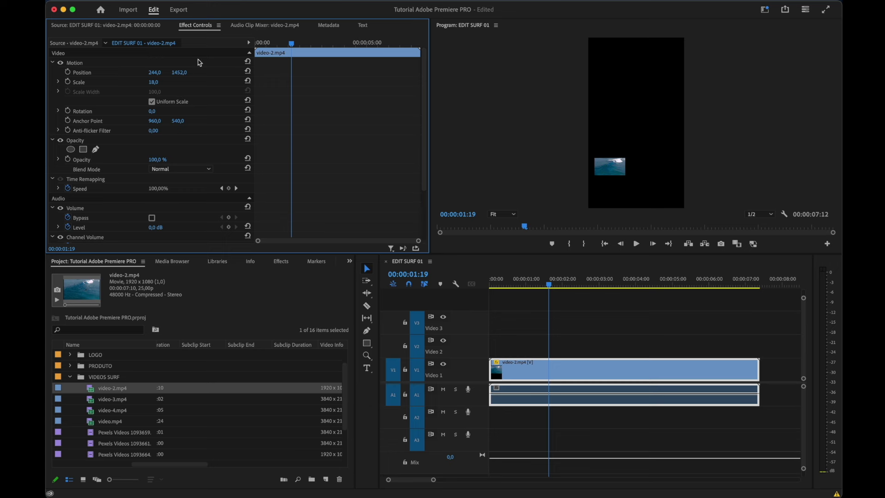
pyautogui.click(248, 71)
pyautogui.click(248, 81)
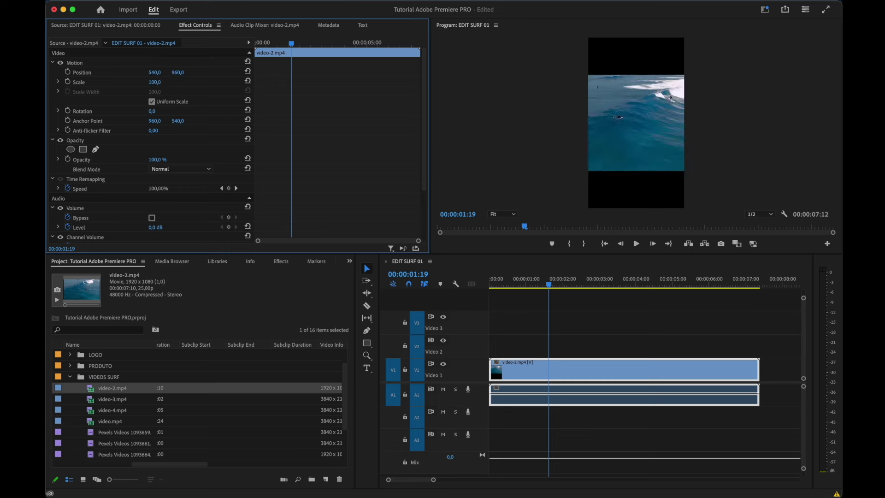
pyautogui.moveTo(155, 82); pyautogui.dragTo(190, 82)
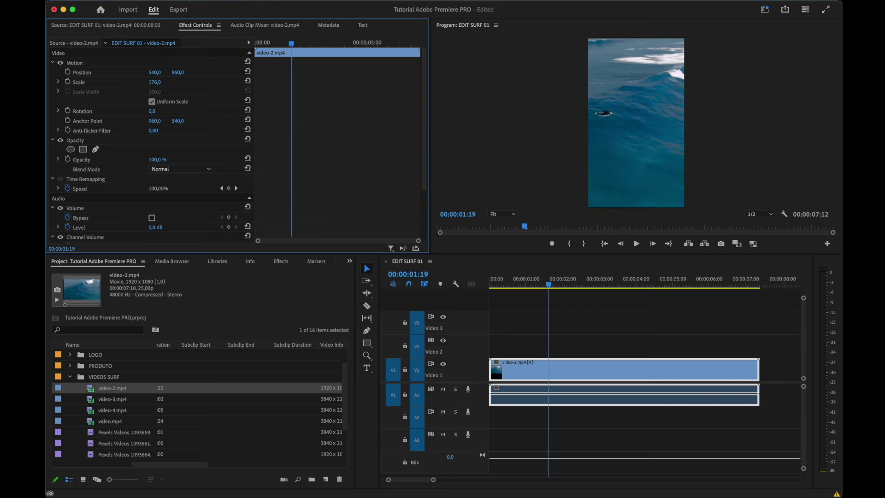
pyautogui.click(172, 82)
pyautogui.write('180')
pyautogui.press('Return')
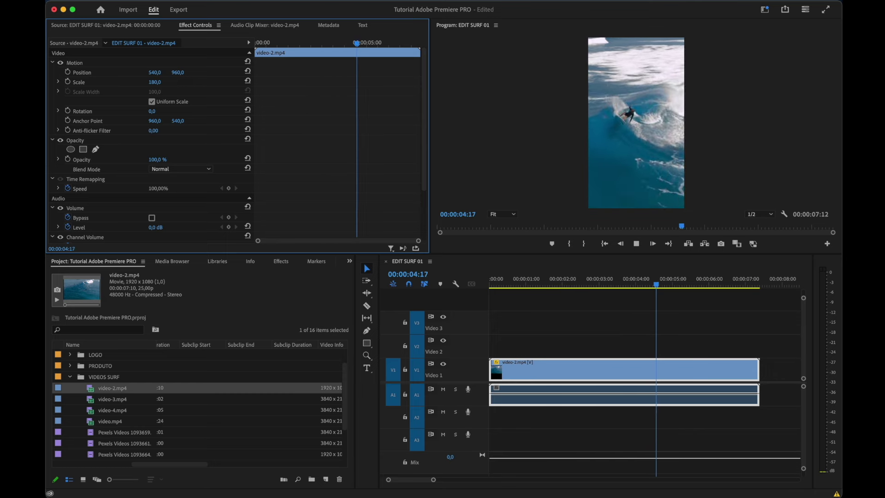
# Play back and shift video-2.mp4 left to horizontal Position 411
pyautogui.press('space')
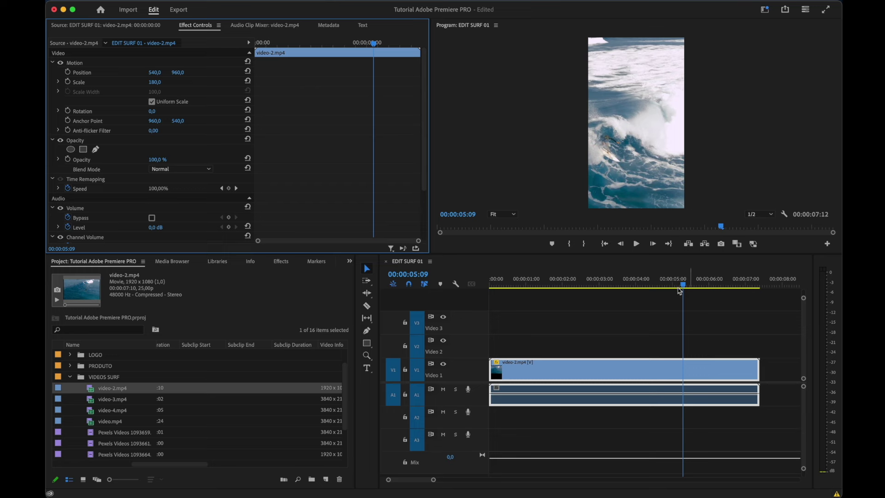
pyautogui.moveTo(682, 285); pyautogui.dragTo(660, 286)
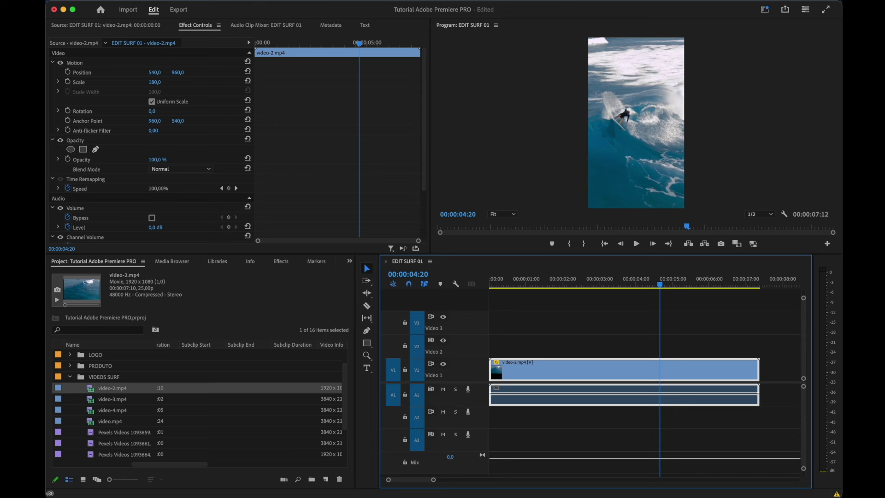
pyautogui.moveTo(155, 72); pyautogui.dragTo(96, 72)
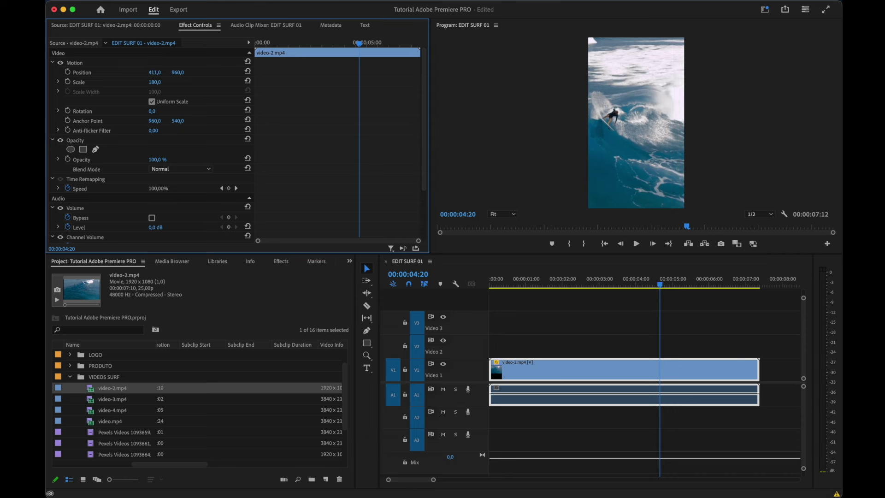
# Review the surfer's turn and move the clip further left to Position 317, 960
pyautogui.click(617, 284)
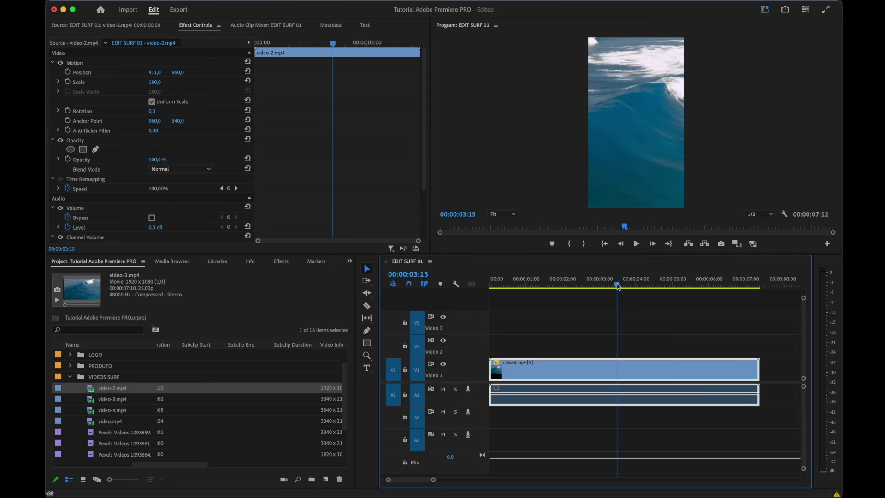
pyautogui.moveTo(617, 286); pyautogui.dragTo(636, 293)
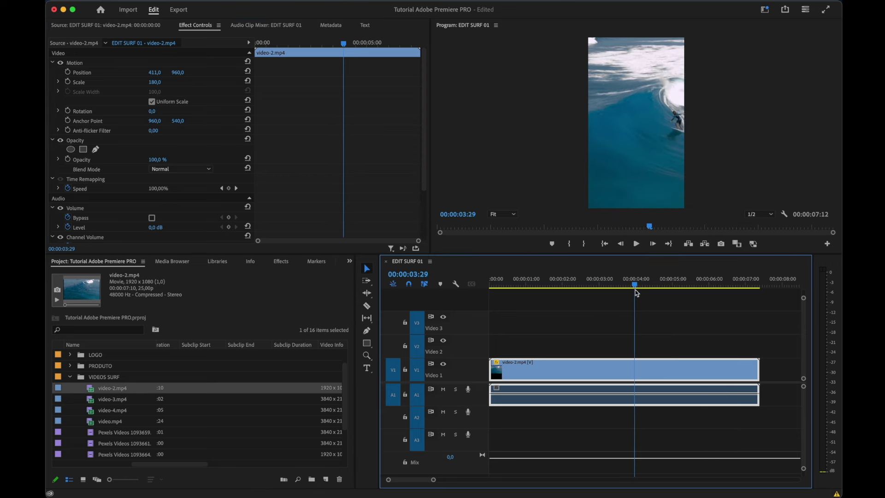
pyautogui.press('space')
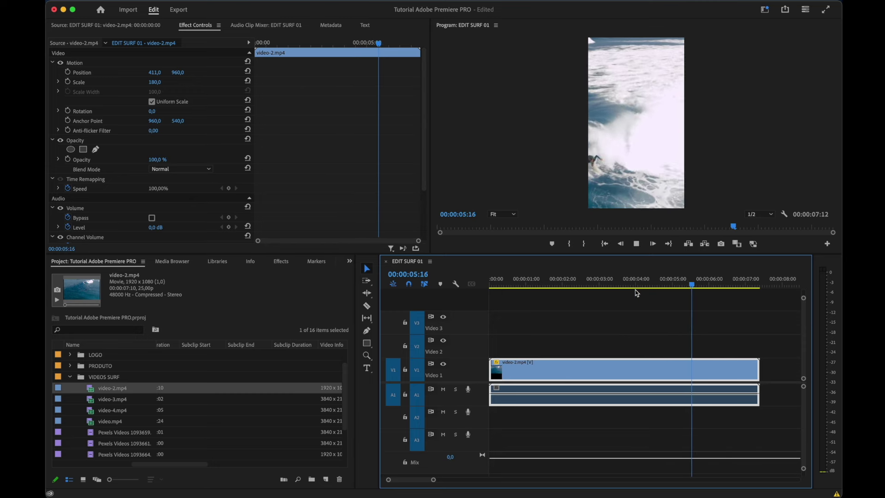
pyautogui.press('space')
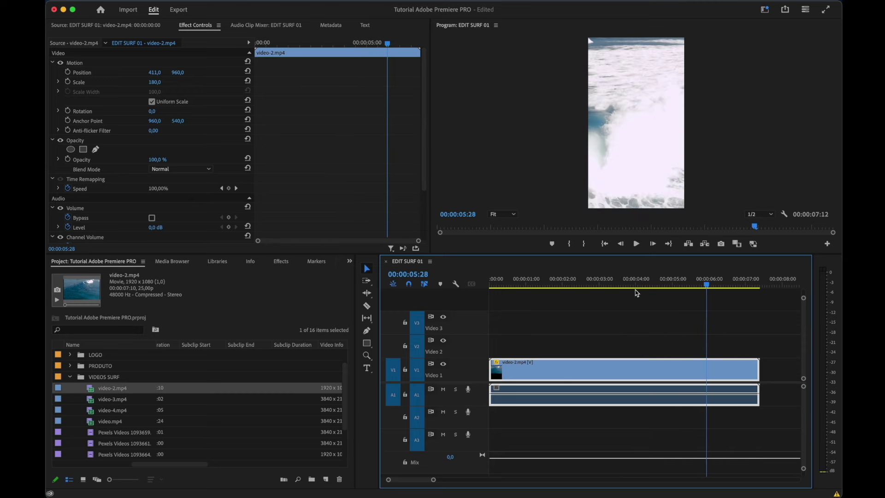
pyautogui.moveTo(691, 286)
pyautogui.mouseDown()
pyautogui.moveTo(619, 288)
pyautogui.moveTo(637, 287)
pyautogui.mouseUp()
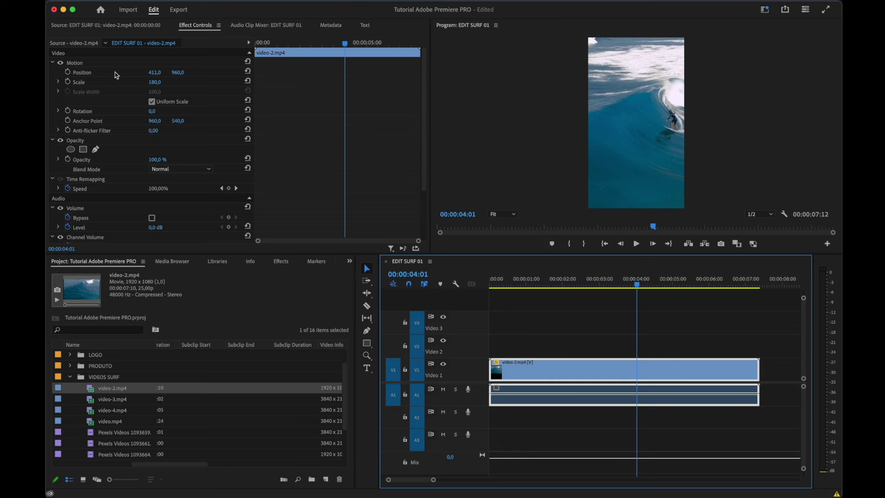
pyautogui.moveTo(154, 73); pyautogui.dragTo(111, 72)
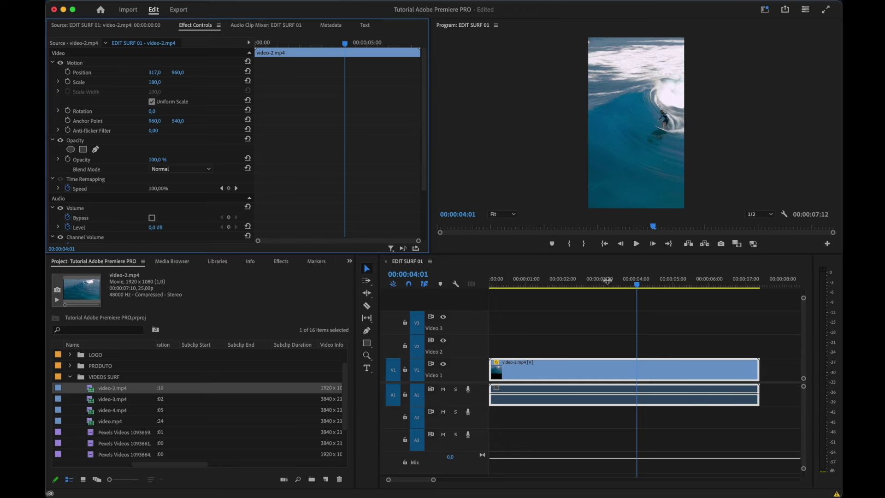
pyautogui.moveTo(638, 284)
pyautogui.mouseDown()
pyautogui.moveTo(590, 290)
pyautogui.moveTo(668, 306)
pyautogui.mouseUp()
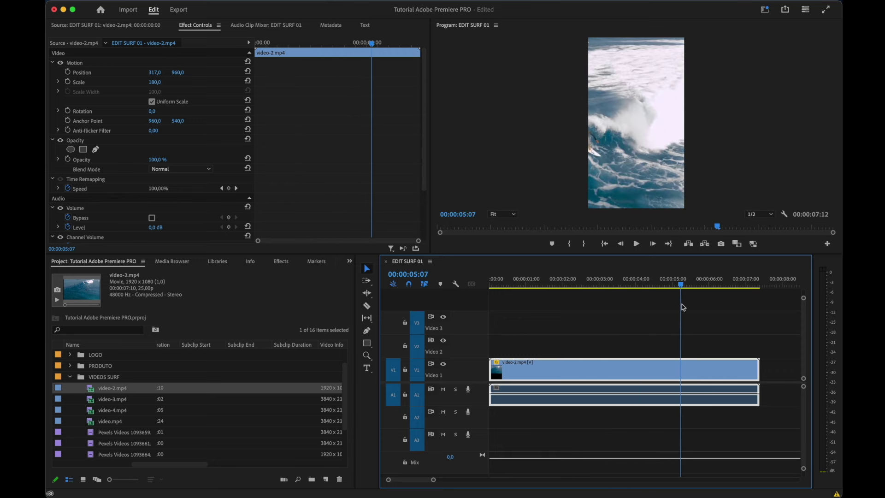
pyautogui.moveTo(668, 307)
pyautogui.mouseDown()
pyautogui.moveTo(682, 308)
pyautogui.moveTo(668, 311)
pyautogui.mouseUp()
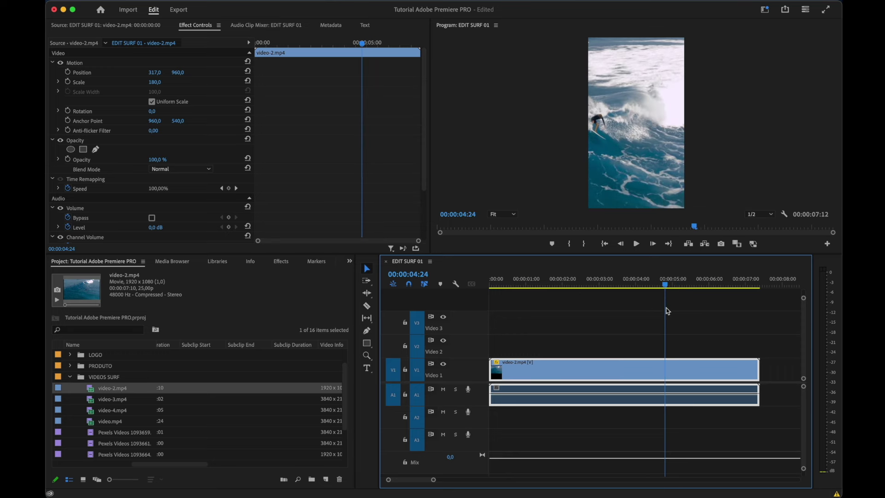
pyautogui.moveTo(668, 311); pyautogui.dragTo(627, 305)
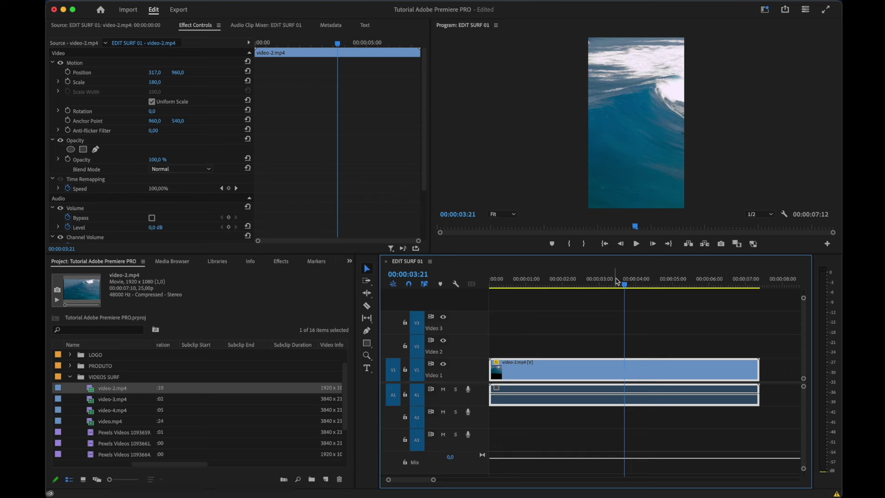
pyautogui.moveTo(618, 281); pyautogui.dragTo(725, 314)
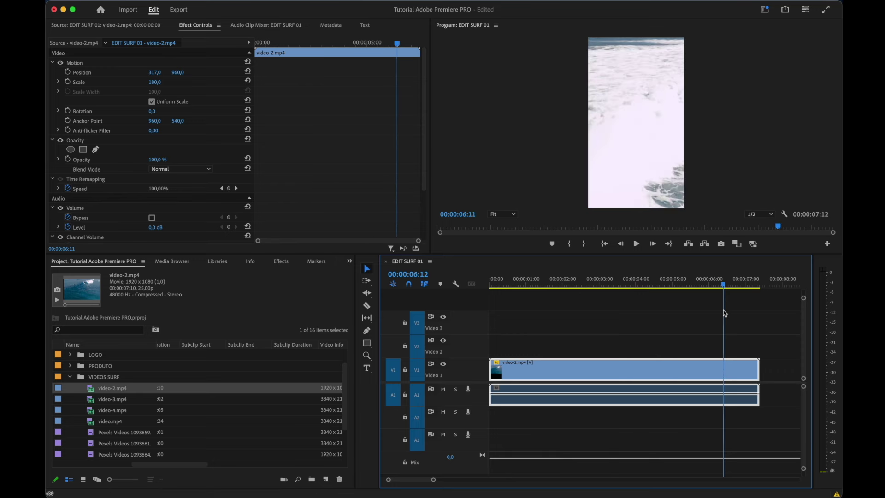
pyautogui.moveTo(725, 313); pyautogui.dragTo(773, 318)
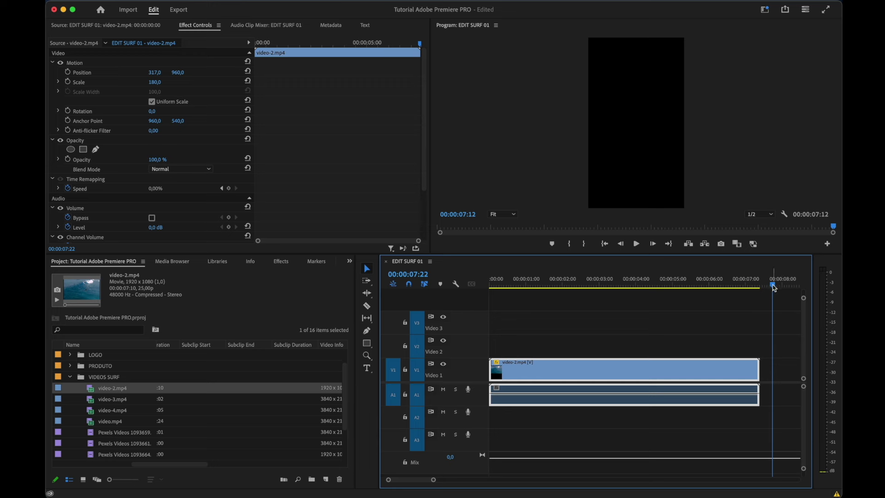
pyautogui.moveTo(773, 288)
pyautogui.mouseDown()
pyautogui.moveTo(509, 279)
pyautogui.moveTo(642, 308)
pyautogui.moveTo(622, 307)
pyautogui.mouseUp()
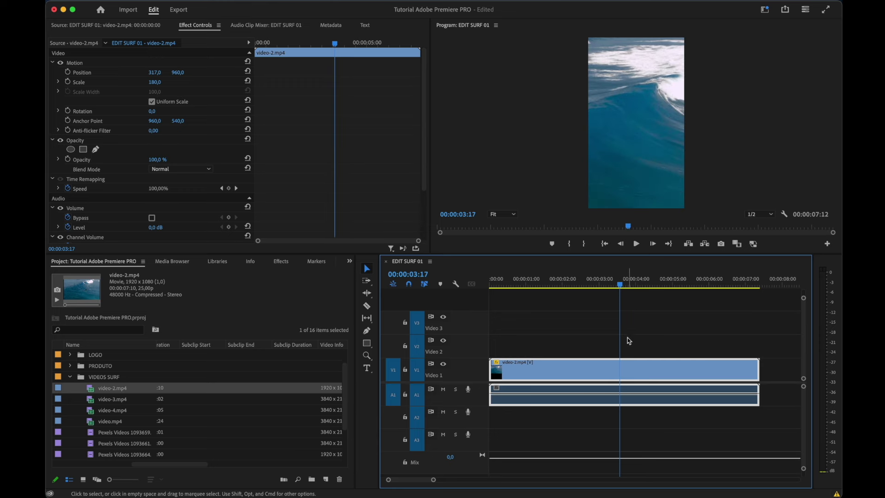
pyautogui.press('Right')
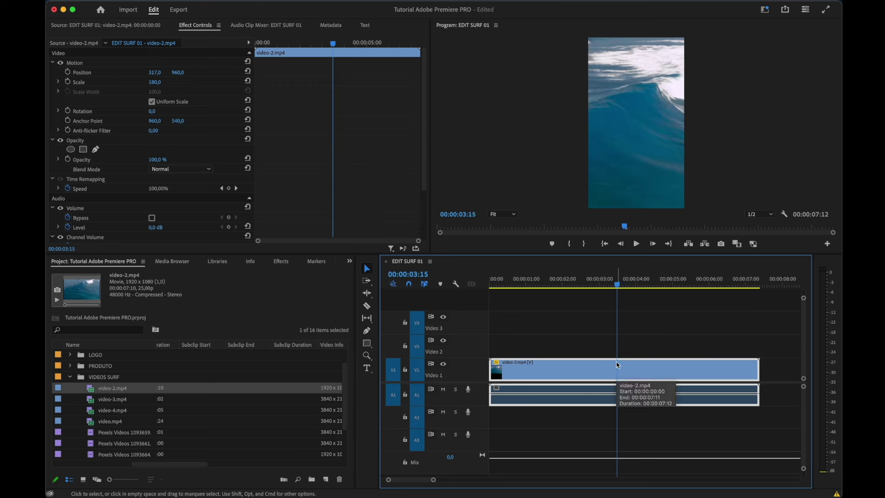
pyautogui.press('Right')
pyautogui.press('Right')
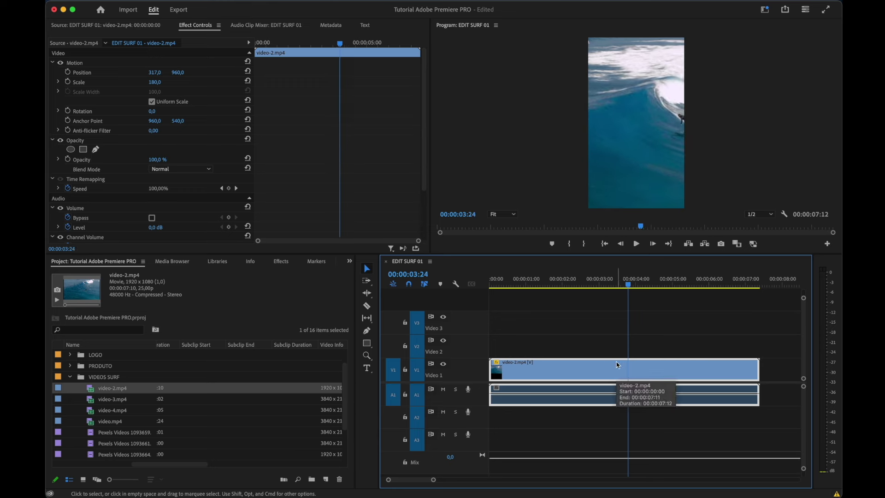
pyautogui.press('Right')
pyautogui.press('Left')
pyautogui.press('Left')
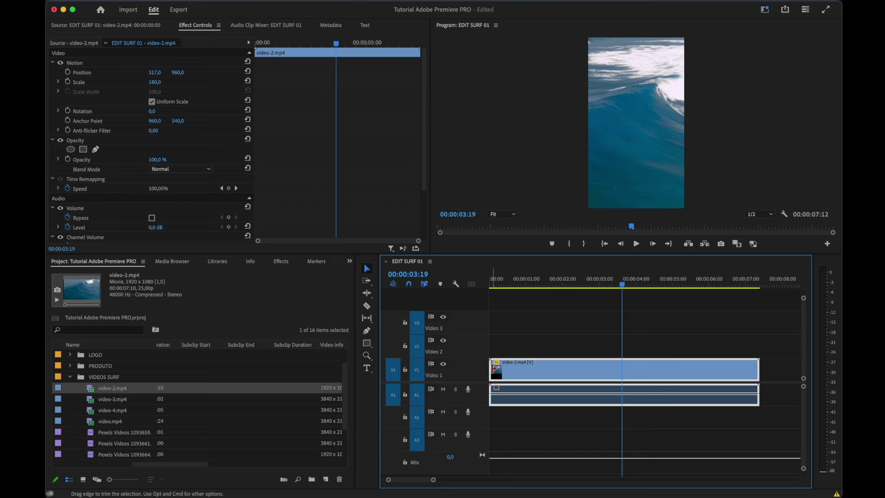
pyautogui.moveTo(494, 368); pyautogui.dragTo(623, 369)
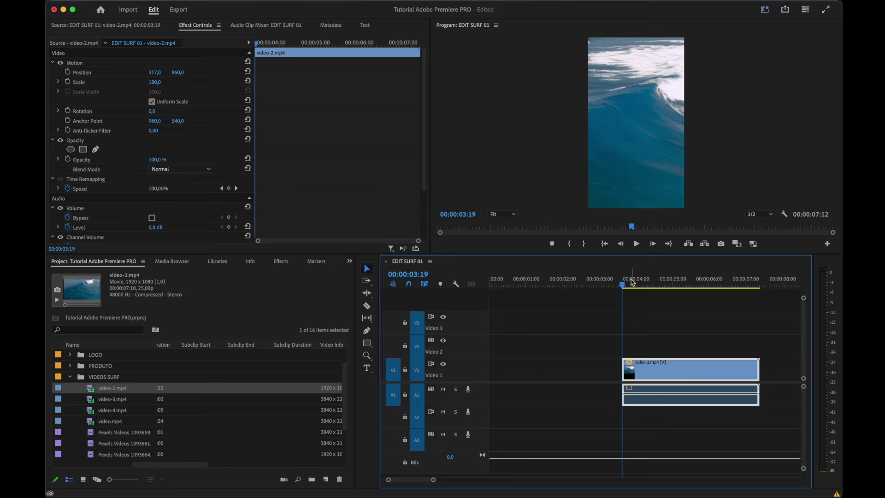
pyautogui.moveTo(633, 282); pyautogui.dragTo(670, 287)
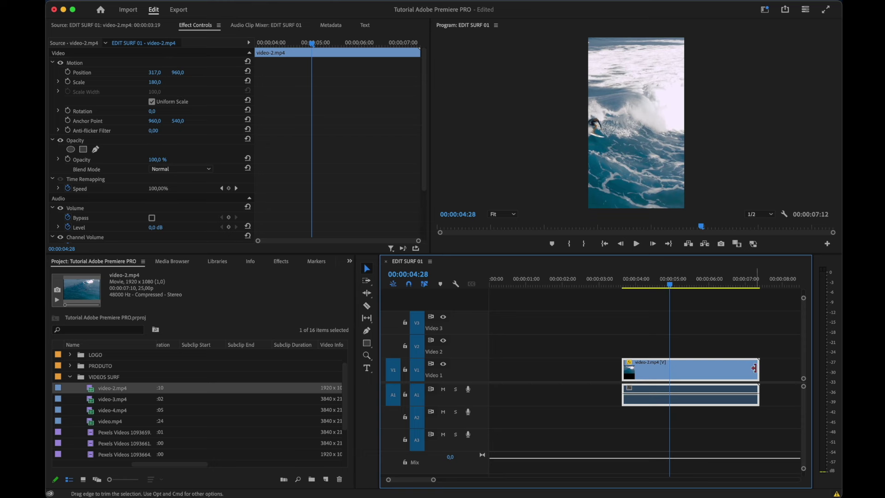
pyautogui.moveTo(754, 368); pyautogui.dragTo(667, 360)
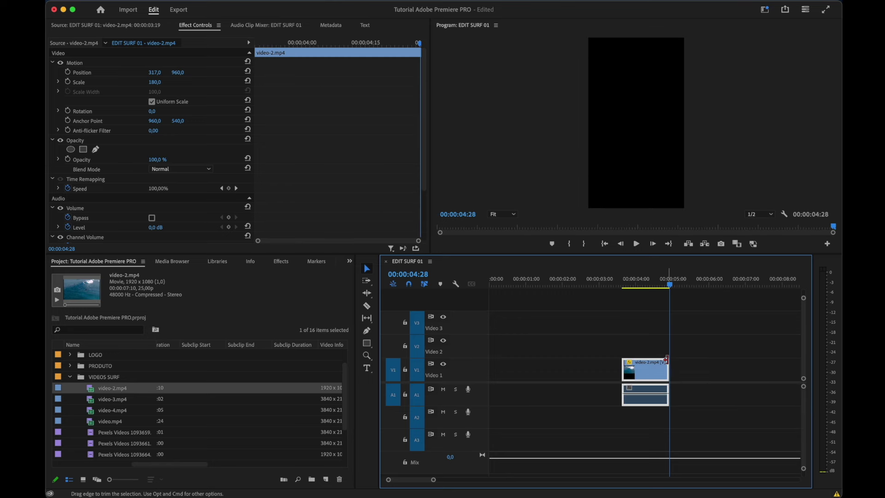
pyautogui.moveTo(669, 284)
pyautogui.mouseDown()
pyautogui.moveTo(610, 287)
pyautogui.moveTo(635, 284)
pyautogui.mouseUp()
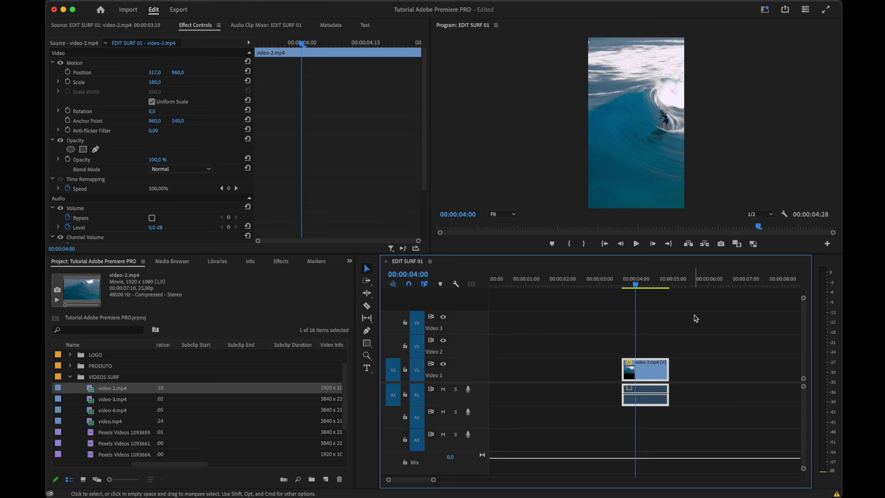
pyautogui.press('super+z')
pyautogui.press('super+z')
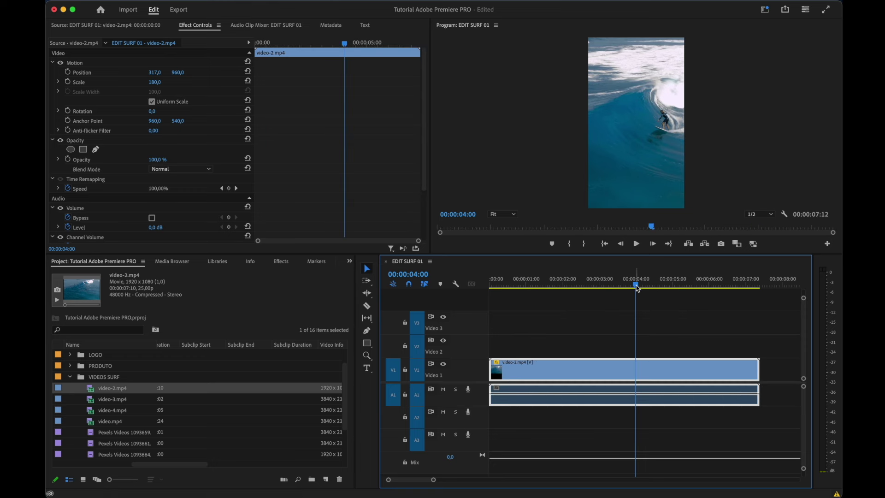
# Razor-cut video-2.mp4 at 00:00:03:21 and 00:00:05:01
pyautogui.moveTo(638, 288); pyautogui.dragTo(624, 286)
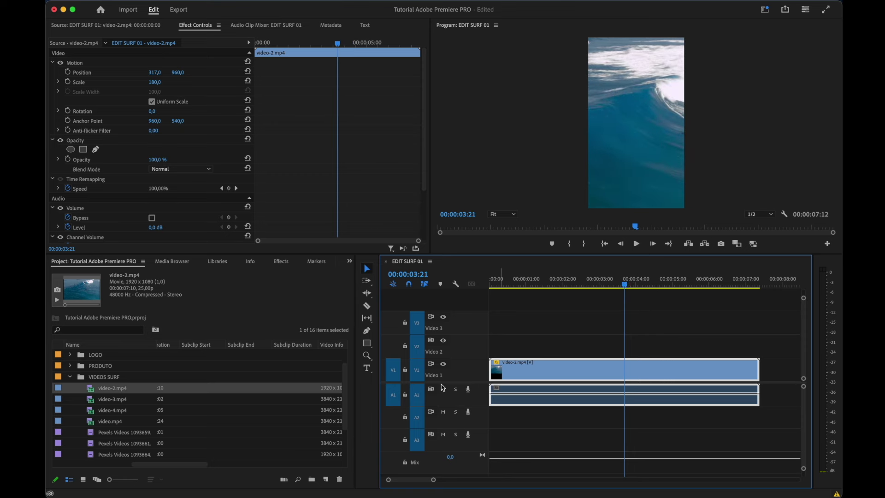
pyautogui.click(368, 307)
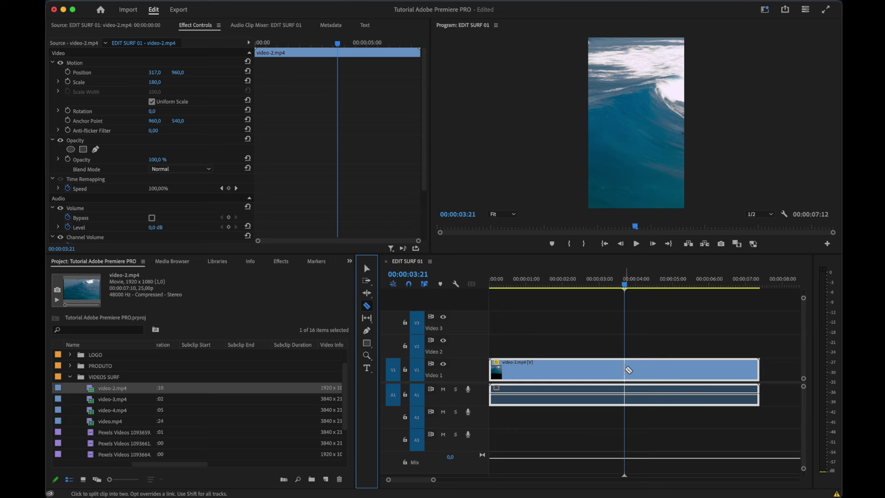
pyautogui.click(627, 370)
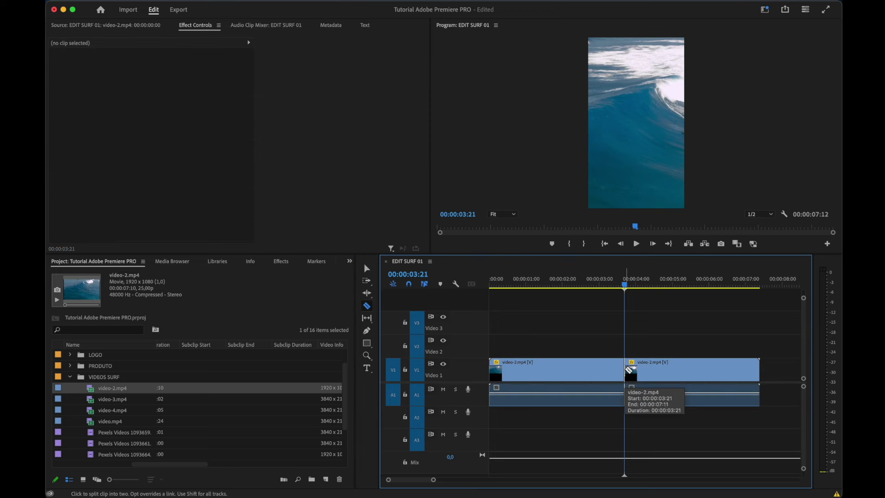
pyautogui.moveTo(644, 287); pyautogui.dragTo(676, 297)
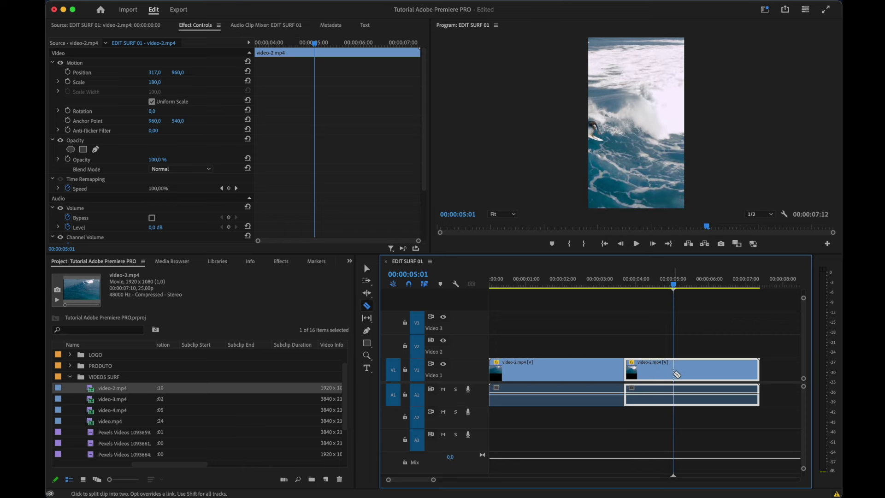
pyautogui.click(674, 373)
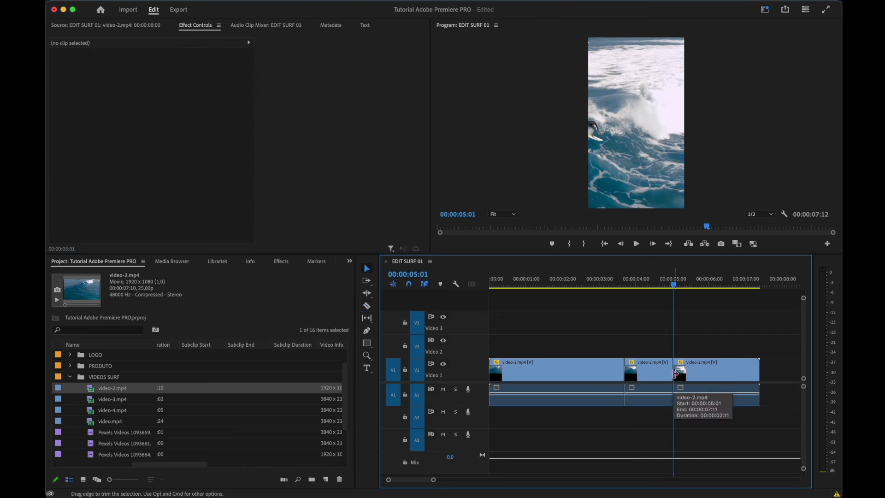
# Delete the piece of video-2.mp4 after 00:00:05:01
pyautogui.press('v')
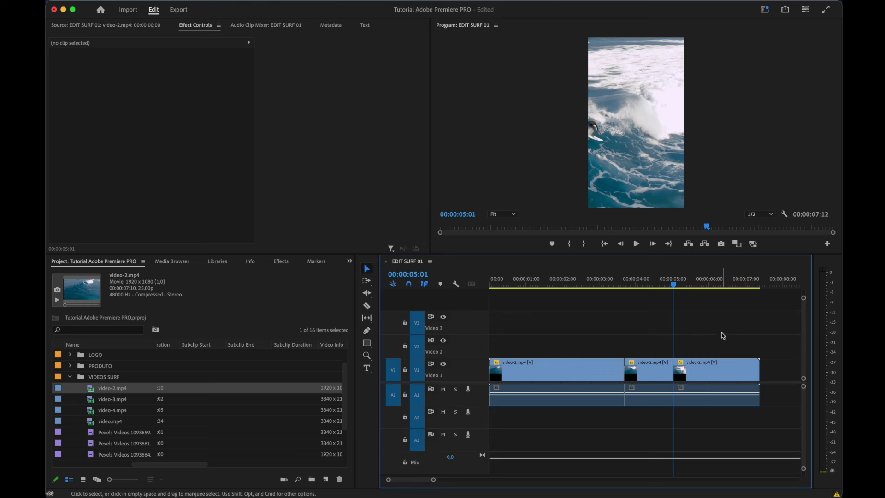
pyautogui.click(715, 370)
pyautogui.press('Delete')
# Delete video-2.mp4's opening piece, keeping only the 3:21–5:01 section
pyautogui.click(600, 375)
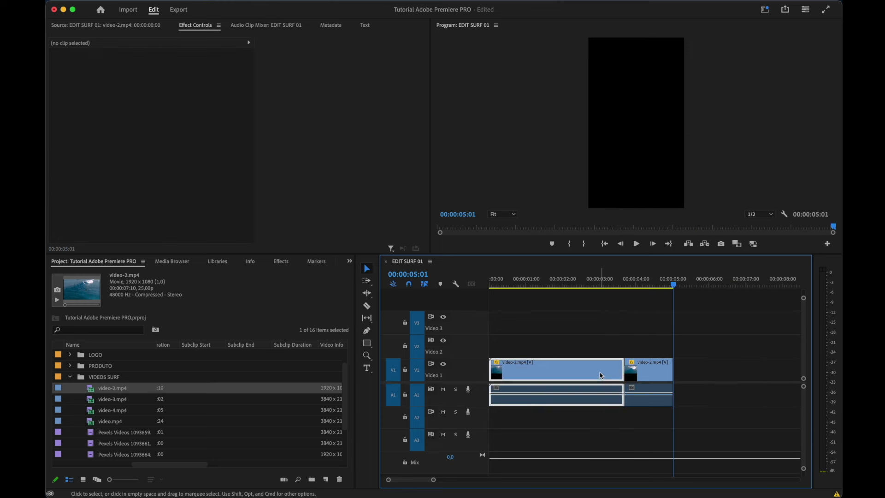
pyautogui.press('Delete')
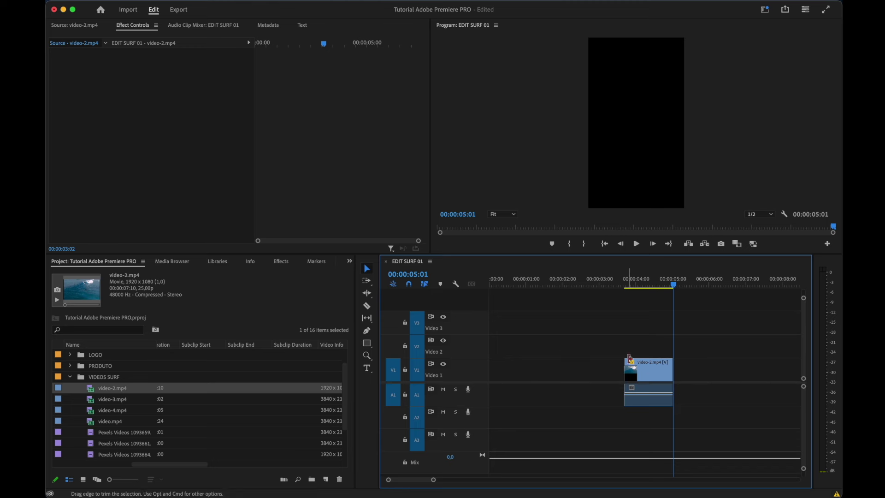
# Preview video-3.mp4 and place it on V1 right after video-2
pyautogui.doubleClick(121, 399)
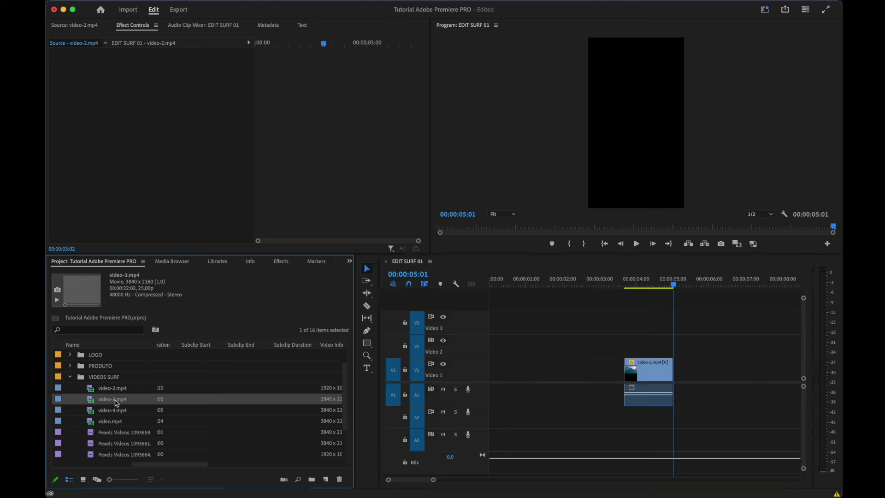
pyautogui.moveTo(94, 226)
pyautogui.mouseDown()
pyautogui.moveTo(87, 225)
pyautogui.moveTo(115, 244)
pyautogui.moveTo(93, 240)
pyautogui.mouseUp()
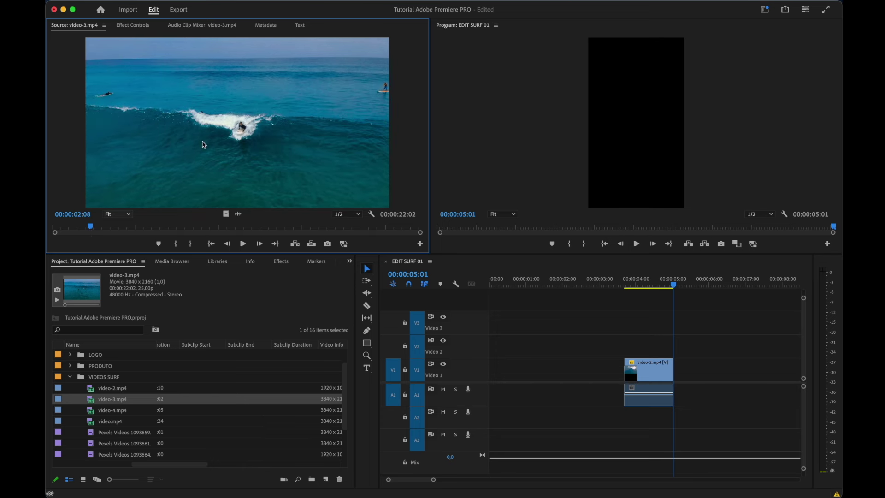
pyautogui.moveTo(131, 395); pyautogui.dragTo(690, 366)
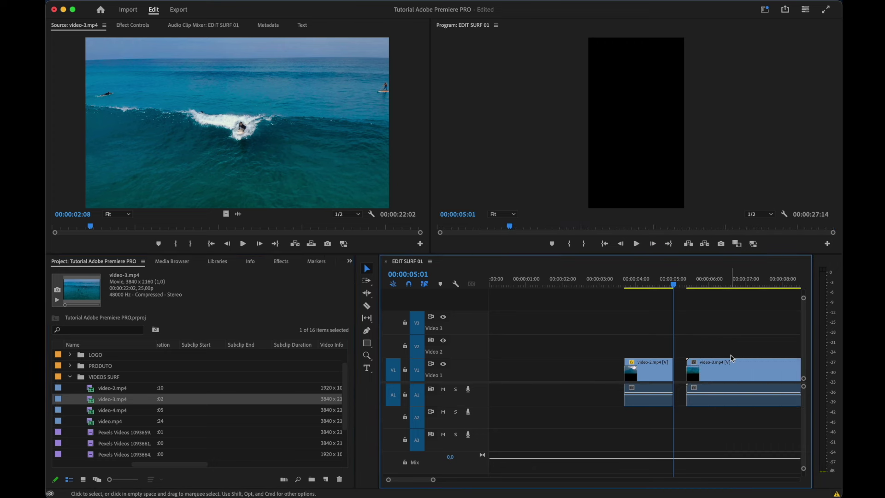
# Scrub the timeline from about ten seconds back through the start of video-3
pyautogui.scroll(-10, 733, 359)
pyautogui.scroll(5, 664, 328)
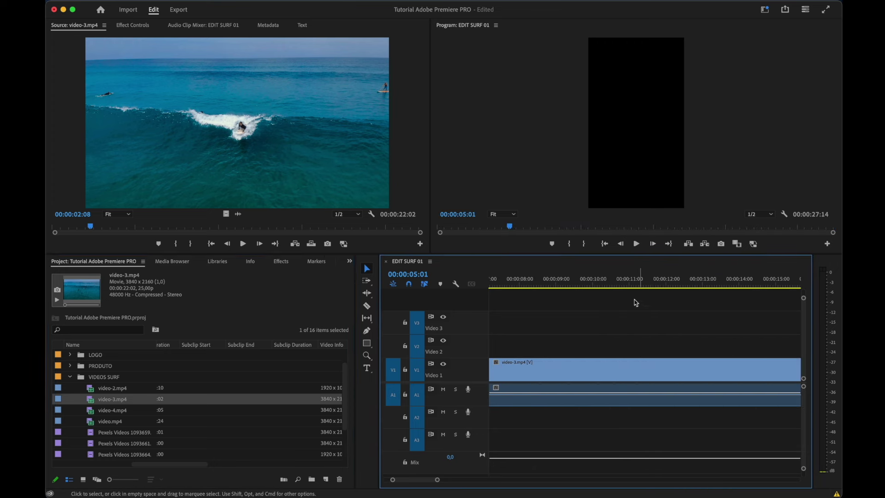
pyautogui.click(614, 280)
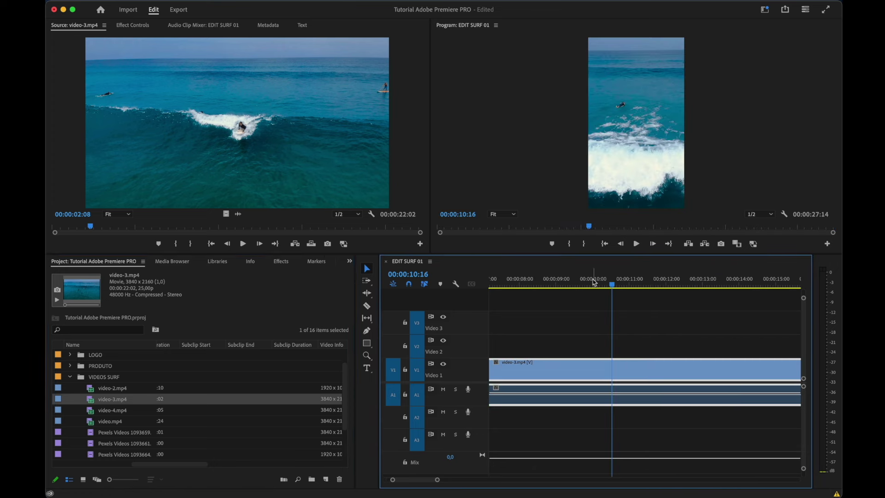
pyautogui.moveTo(594, 282); pyautogui.dragTo(542, 281)
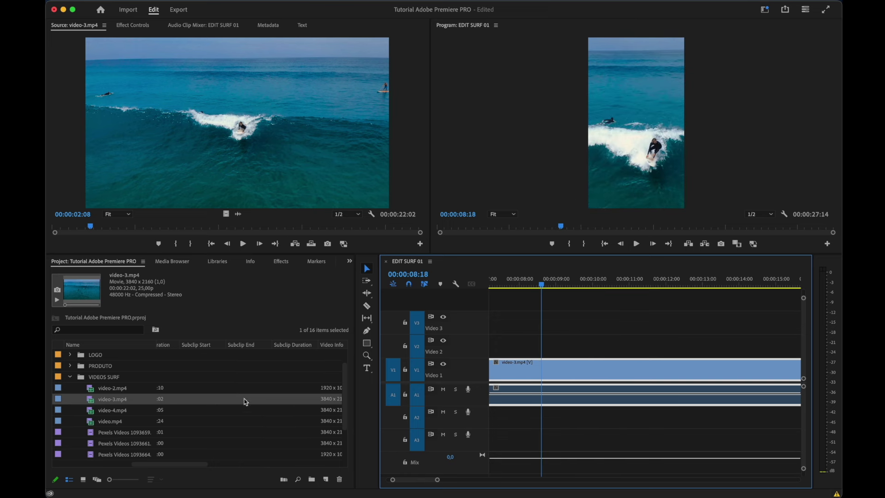
pyautogui.moveTo(159, 465); pyautogui.dragTo(194, 467)
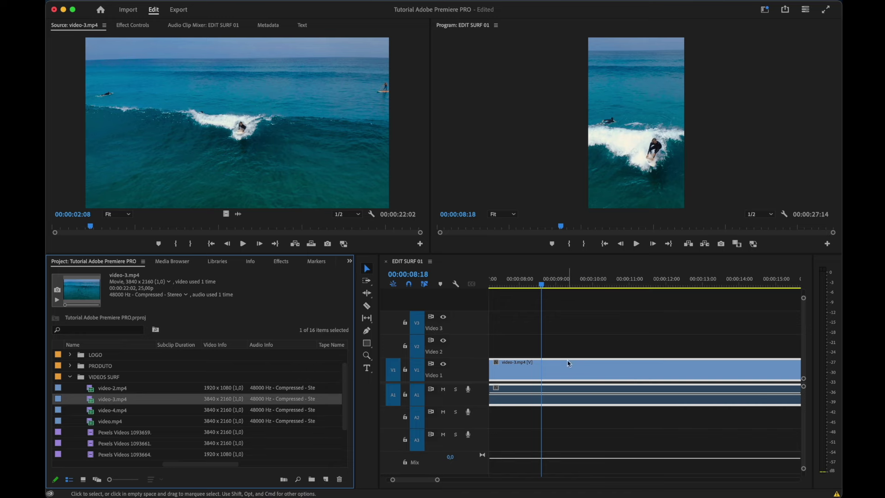
# Return to Premiere Pro and scale video-3 down to reframe the surfer
pyautogui.hotkey('ctrl', 'Up')
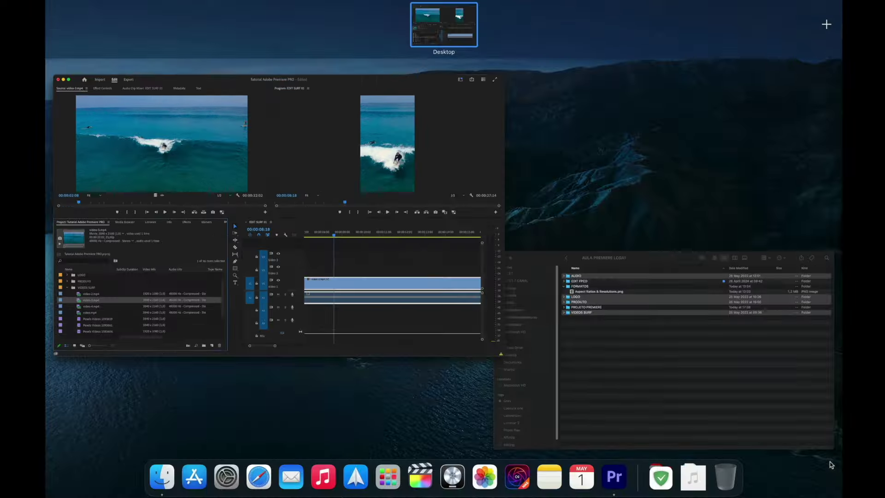
pyautogui.click(401, 256)
pyautogui.click(138, 27)
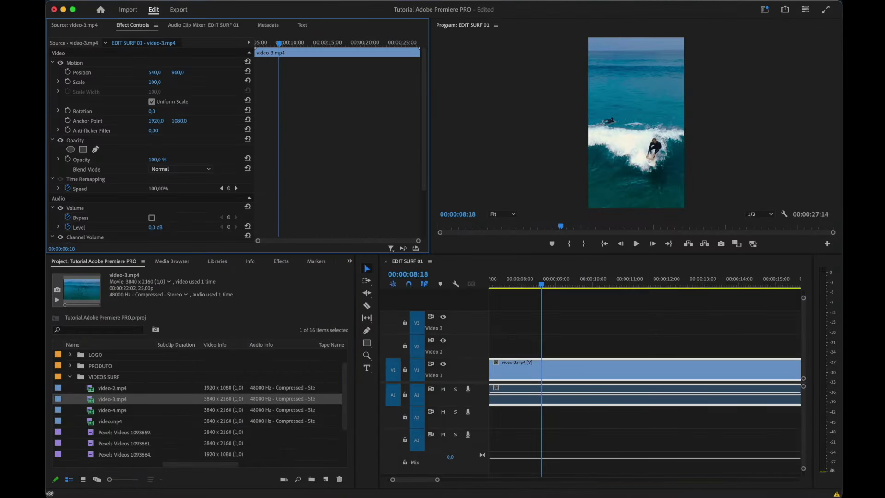
pyautogui.moveTo(154, 82); pyautogui.dragTo(143, 82)
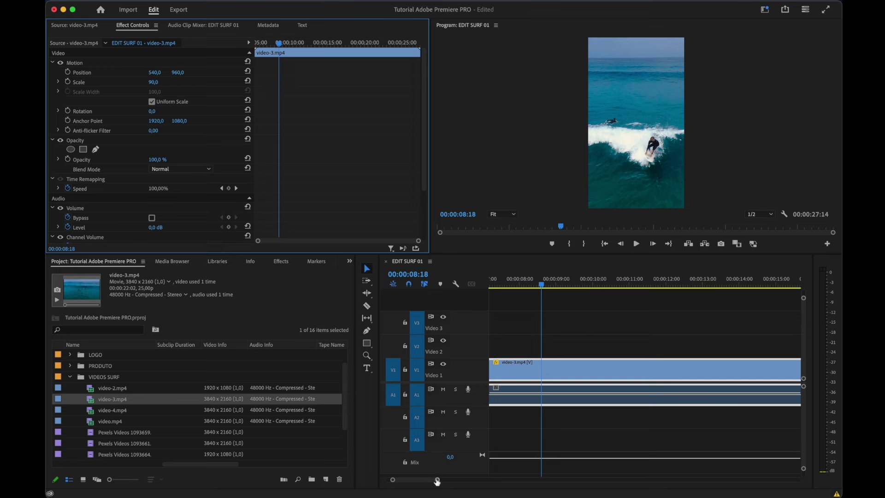
# Zoom the timeline out, trim video-3's start later, and scrub to review the trim
pyautogui.moveTo(437, 481); pyautogui.dragTo(478, 480)
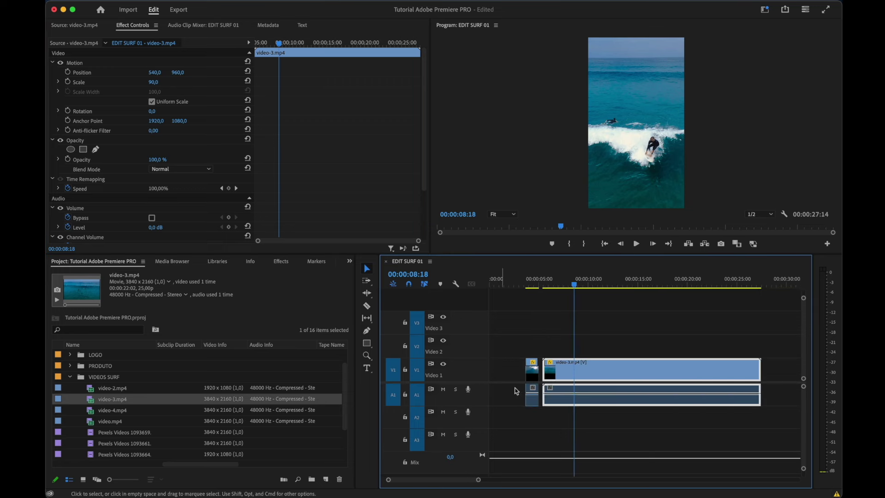
pyautogui.moveTo(558, 286); pyautogui.dragTo(565, 291)
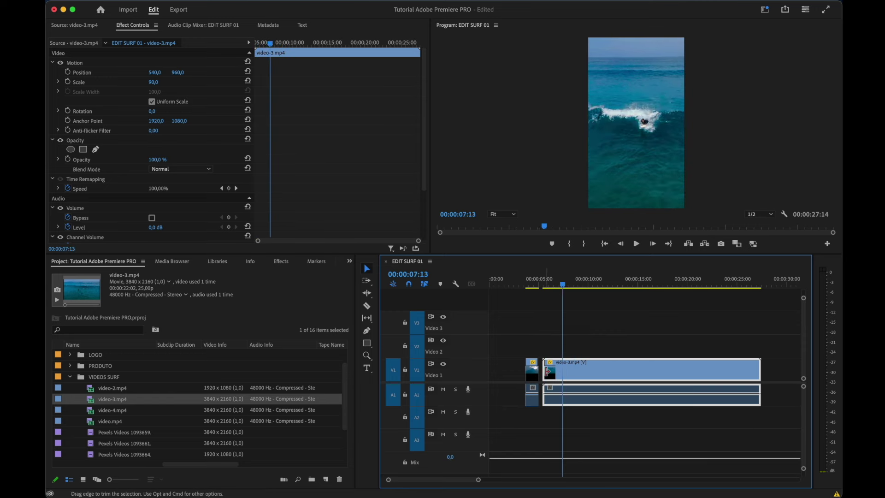
pyautogui.moveTo(544, 373); pyautogui.dragTo(562, 378)
pyautogui.moveTo(579, 281); pyautogui.dragTo(581, 291)
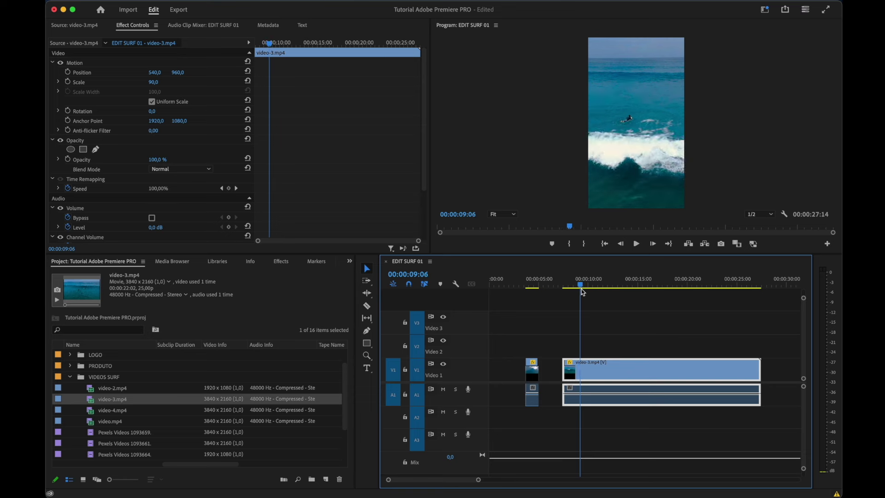
pyautogui.moveTo(583, 291); pyautogui.dragTo(583, 292)
# Razor video-3.mp4 at 00:00:09:08 and delete the part after the cut
pyautogui.press('c')
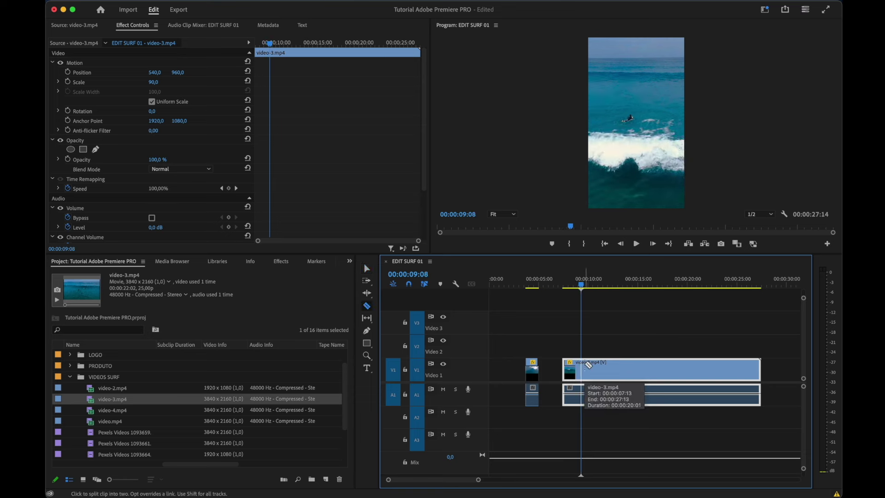
pyautogui.click(582, 367)
pyautogui.press('v')
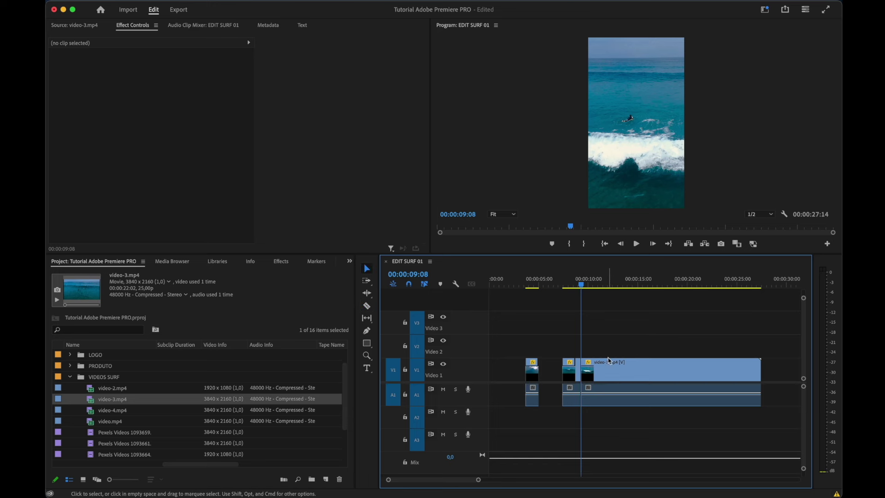
pyautogui.click(612, 363)
pyautogui.press('Delete')
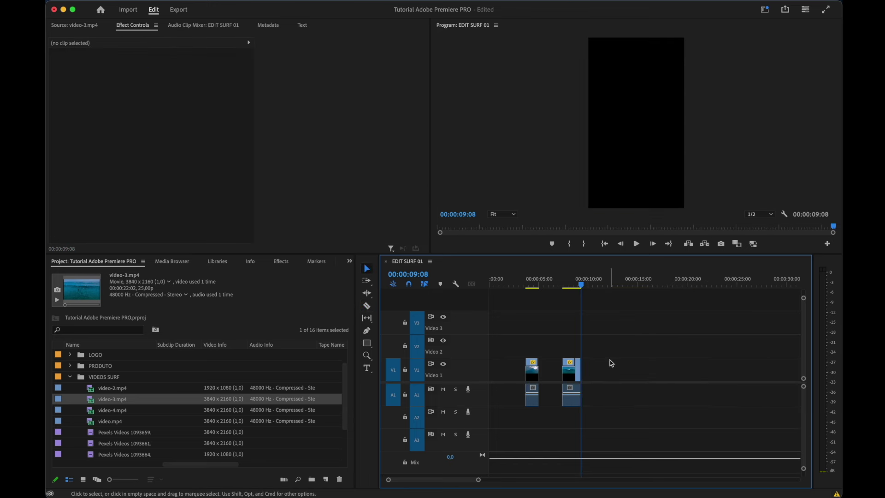
# Preview video-4.mp4 and video.mp4 in the Source monitor
pyautogui.doubleClick(91, 411)
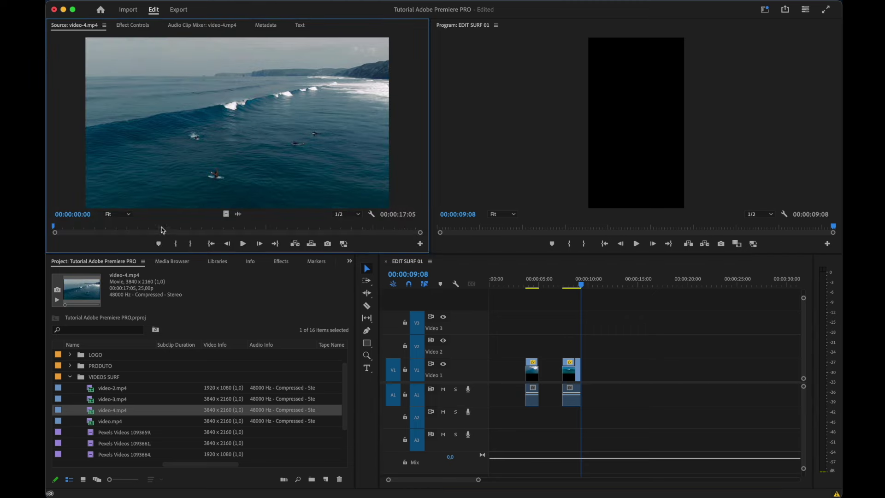
pyautogui.moveTo(97, 227)
pyautogui.mouseDown()
pyautogui.moveTo(192, 226)
pyautogui.moveTo(267, 240)
pyautogui.moveTo(148, 240)
pyautogui.mouseUp()
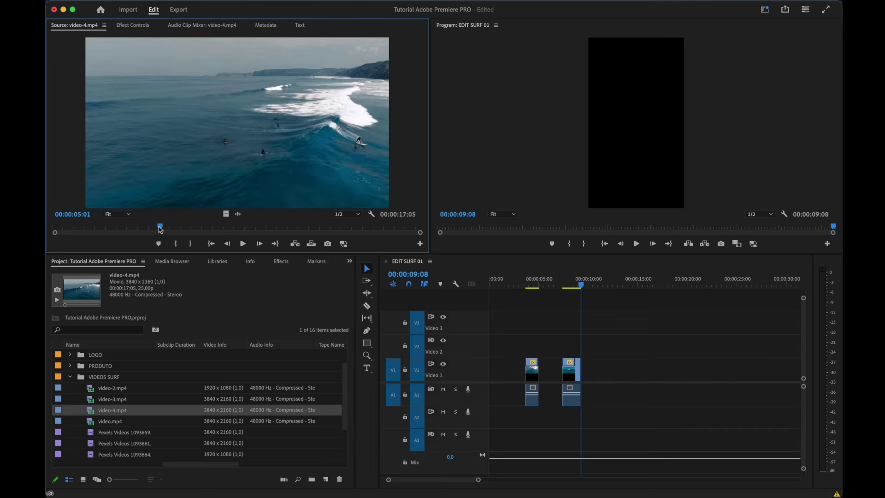
pyautogui.click(92, 421)
pyautogui.doubleClick(92, 421)
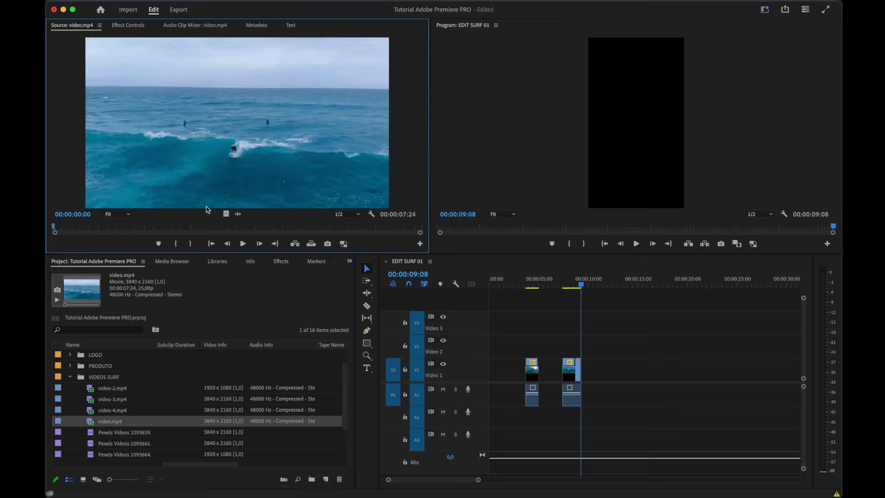
pyautogui.moveTo(119, 229)
pyautogui.mouseDown()
pyautogui.moveTo(55, 218)
pyautogui.moveTo(92, 230)
pyautogui.mouseUp()
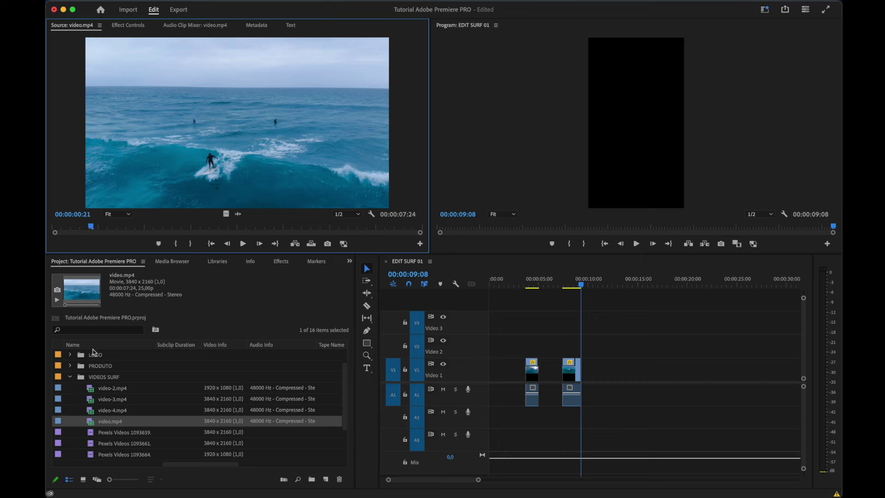
# Place video.mp4 on V1 and slide it earlier, leaving a short gap after video-3
pyautogui.moveTo(90, 422); pyautogui.dragTo(546, 369)
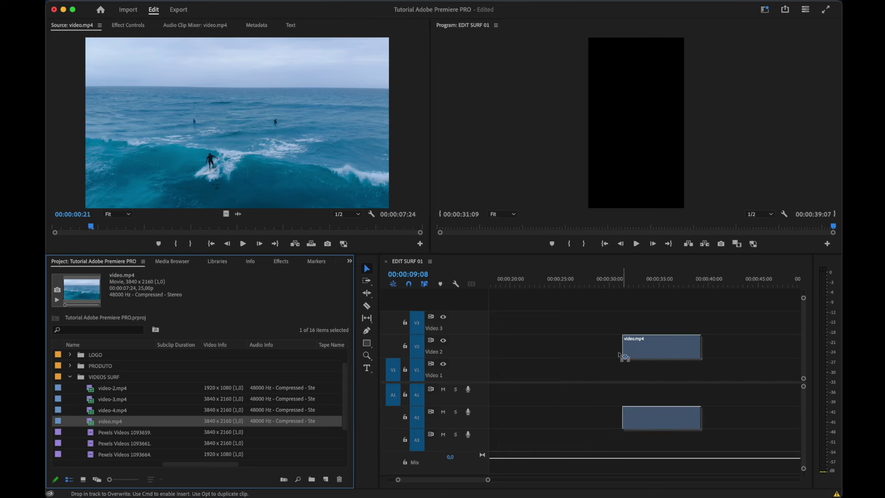
pyautogui.hscroll(-5, 552, 364)
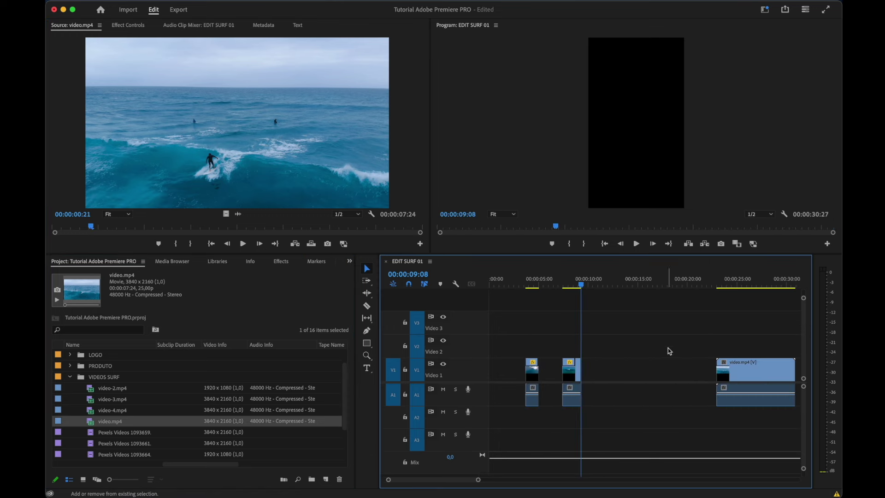
pyautogui.moveTo(753, 369); pyautogui.dragTo(645, 367)
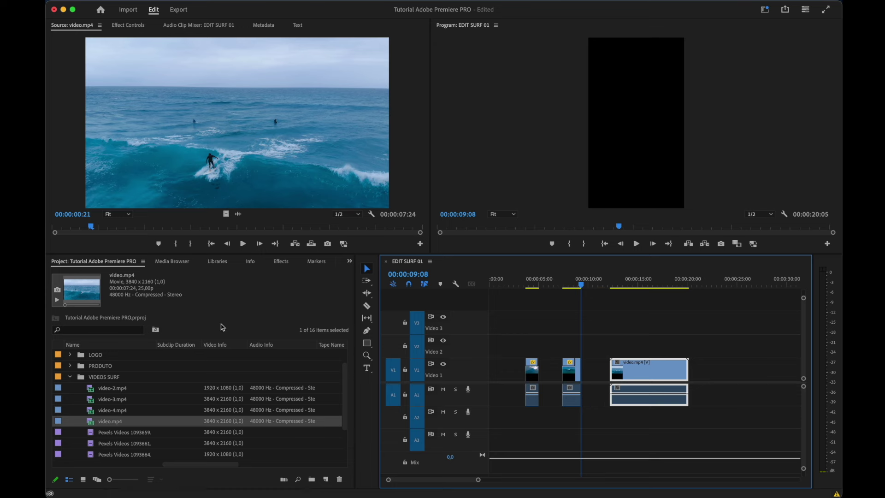
pyautogui.scroll(2, 81, 367)
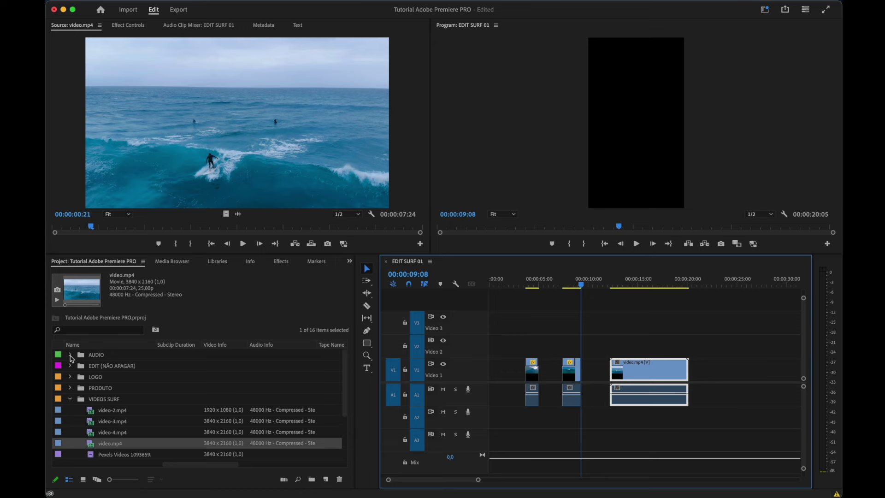
# Expand the AUDIO bin, add 2tech-audio-company.mp3 to A2, then remove it
pyautogui.click(70, 354)
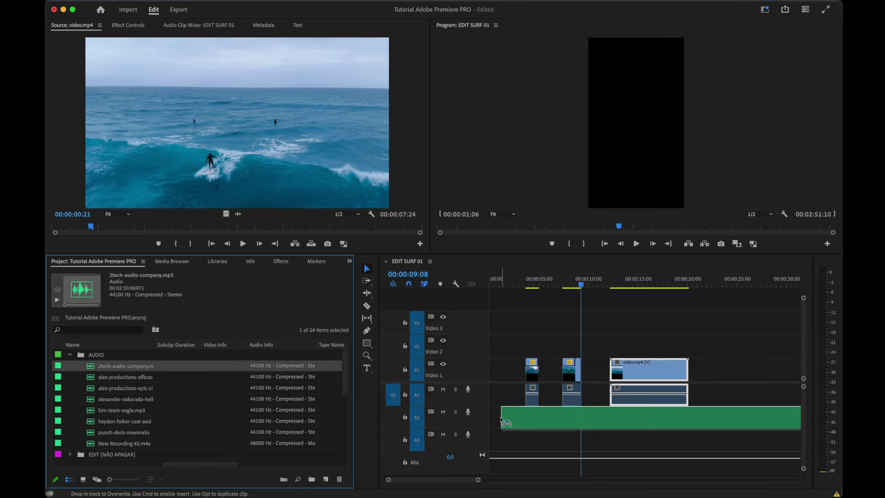
pyautogui.moveTo(94, 369); pyautogui.dragTo(507, 419)
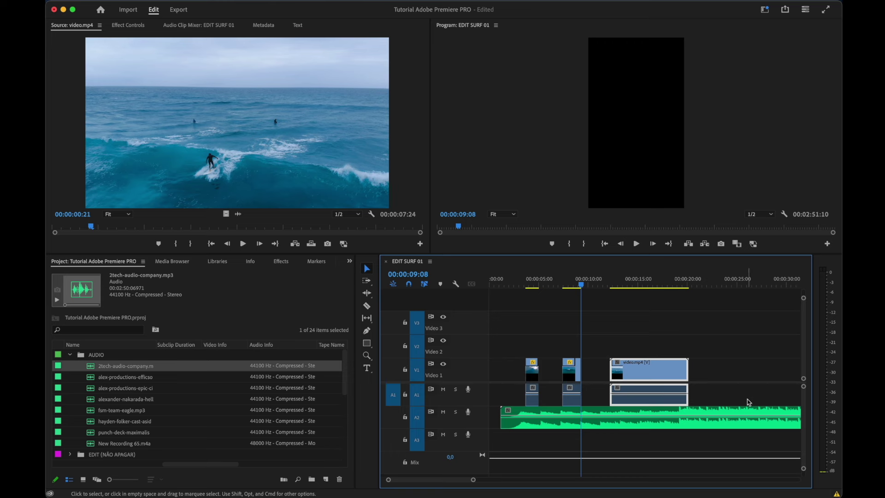
pyautogui.click(732, 413)
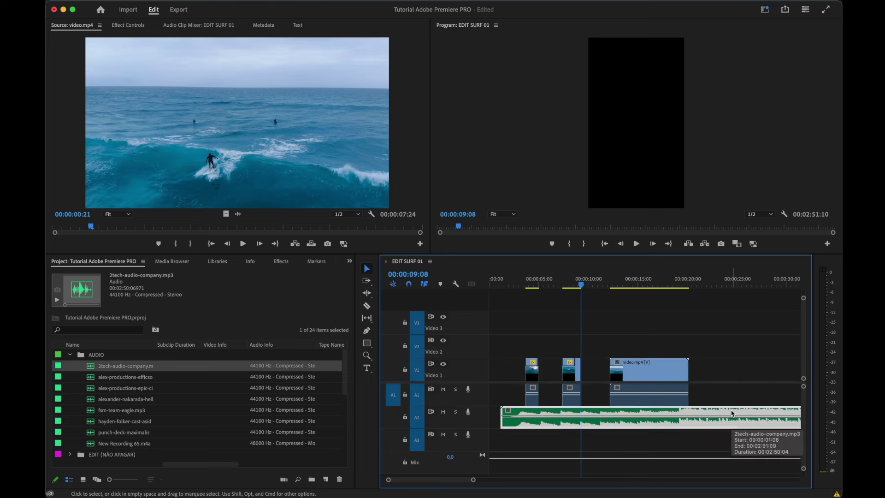
pyautogui.press('Delete')
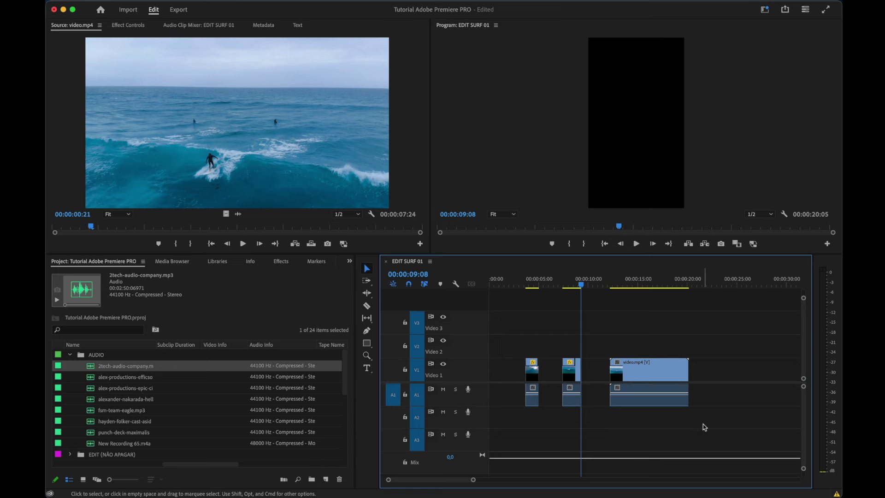
# Delete the video.mp4 clip with its audio, then undo to restore it
pyautogui.moveTo(702, 425); pyautogui.dragTo(510, 344)
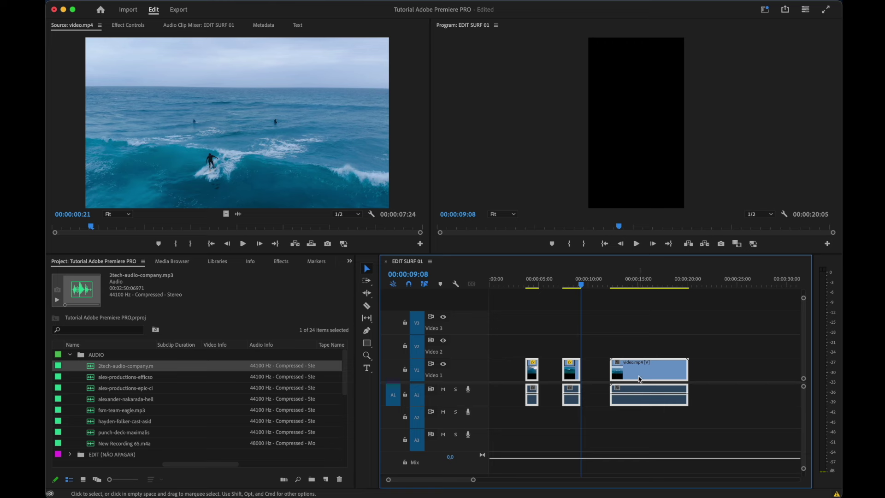
pyautogui.moveTo(640, 378)
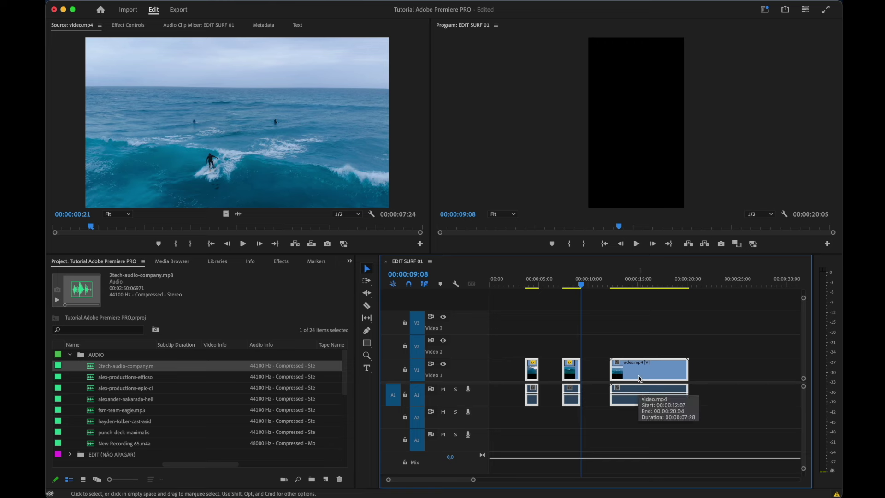
pyautogui.click(735, 472)
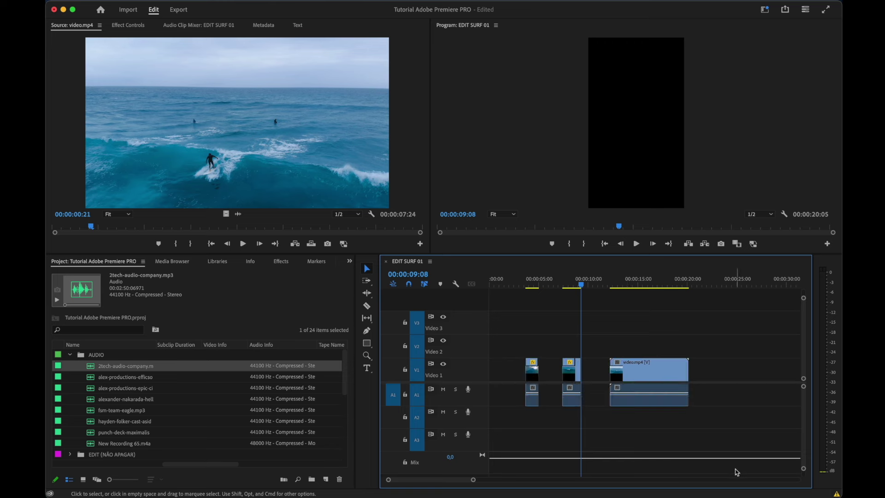
pyautogui.click(640, 399)
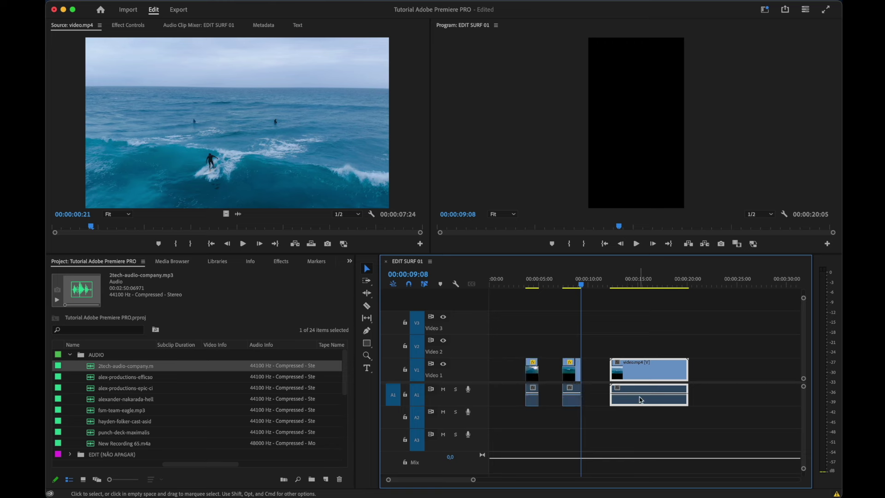
pyautogui.press('Delete')
pyautogui.press('super+z')
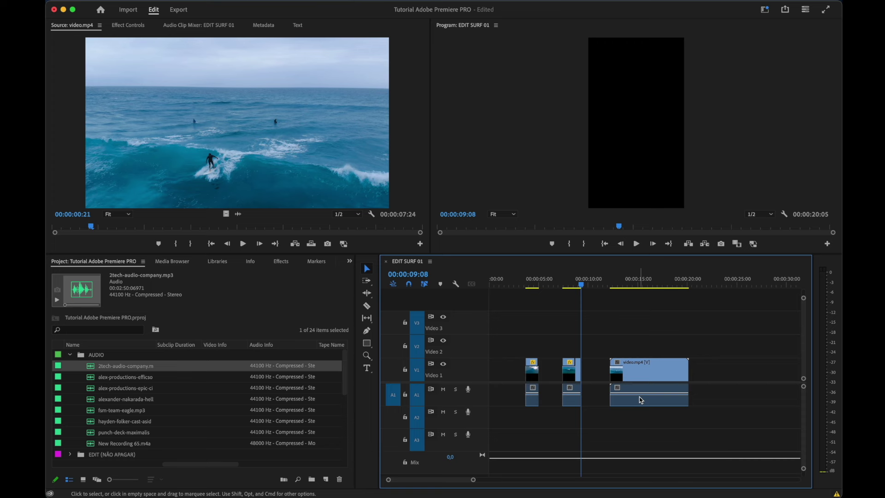
# Select all clips, unlink their audio from video, and select the three A1 audio clips
pyautogui.press('super+a')
pyautogui.rightClick(644, 367)
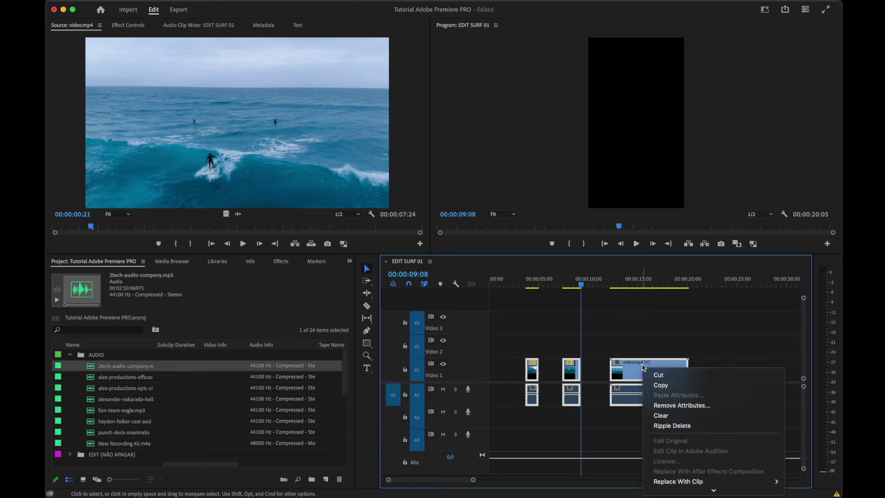
pyautogui.scroll(-3, 694, 385)
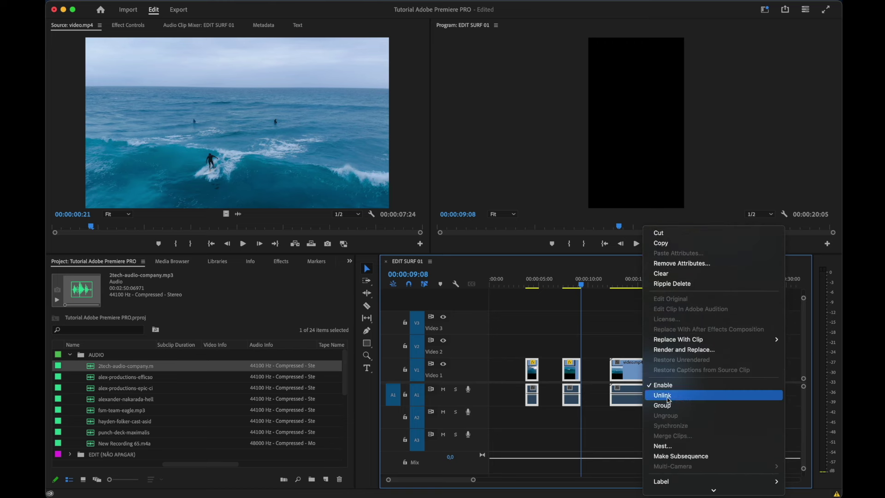
pyautogui.click(668, 399)
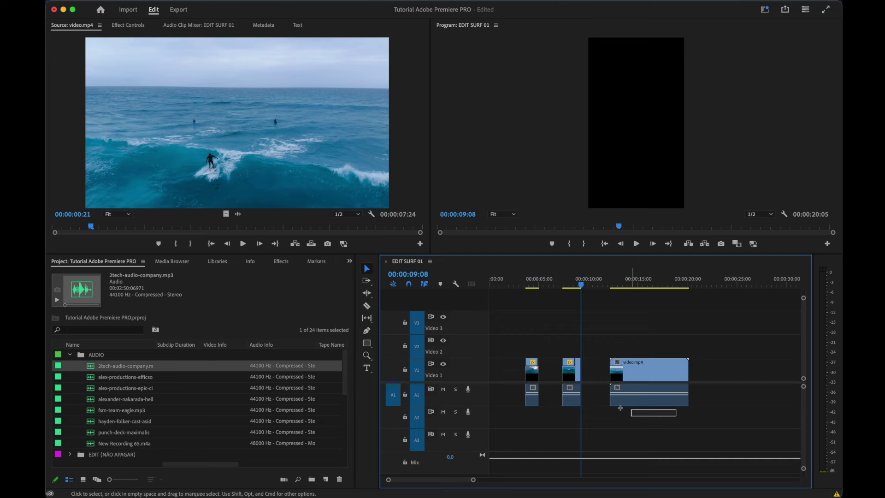
pyautogui.moveTo(620, 408); pyautogui.dragTo(486, 392)
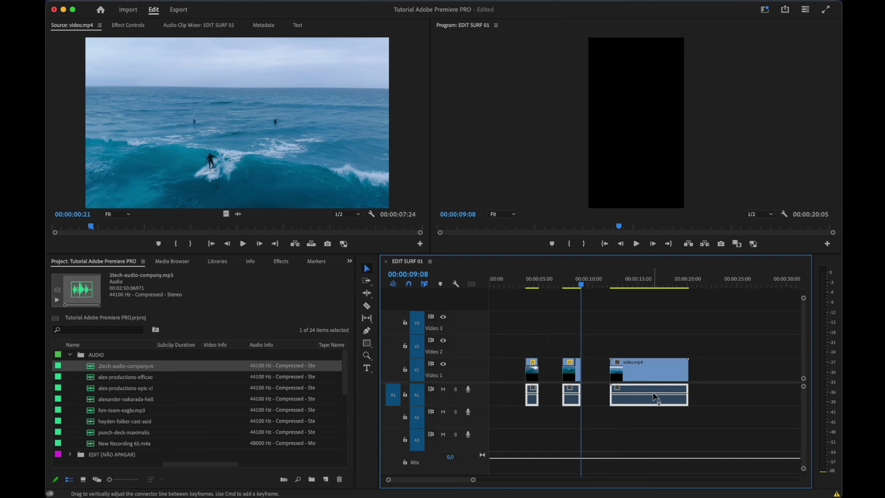
pyautogui.moveTo(653, 393)
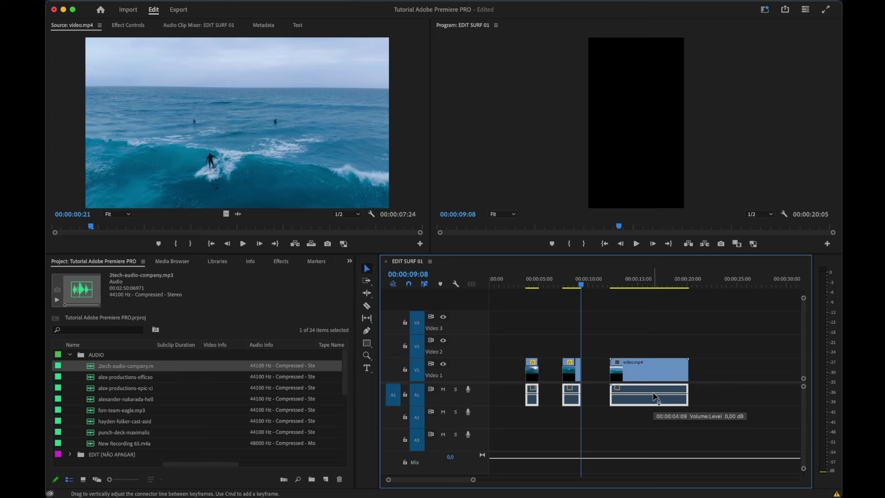
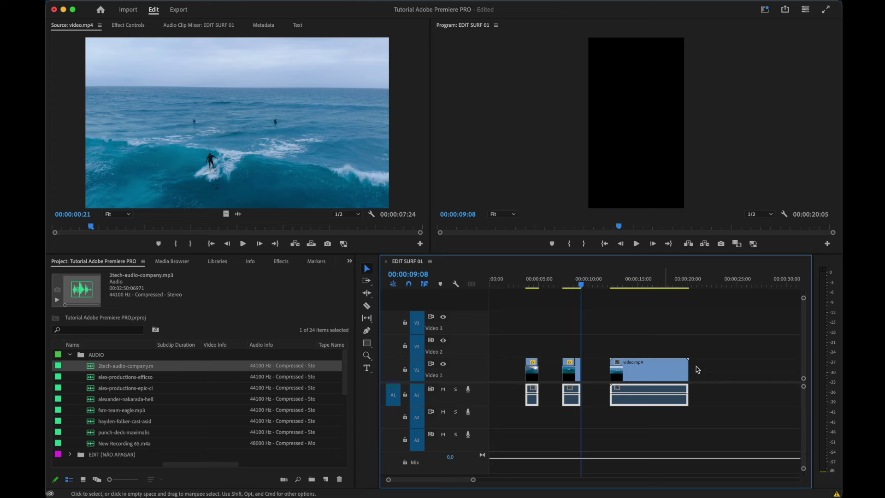
# Delete the three audio clips from track A1 and preview the video.mp4 surf clip
pyautogui.press('Delete')
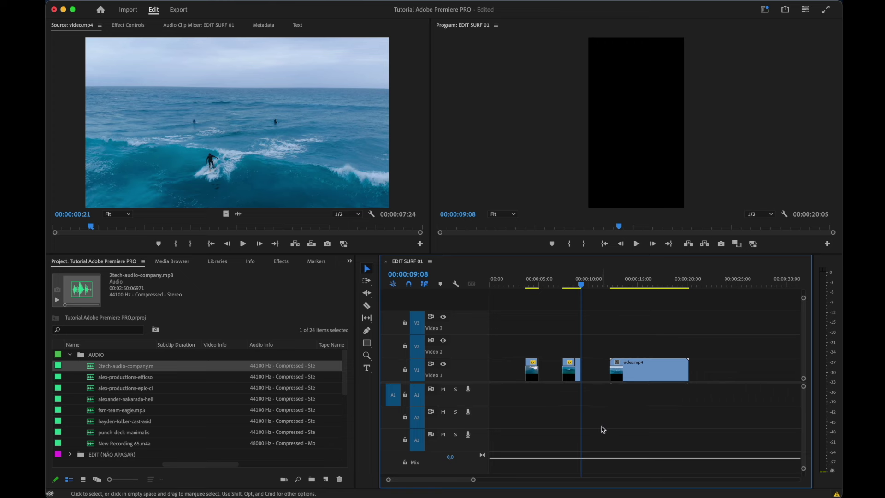
pyautogui.click(614, 282)
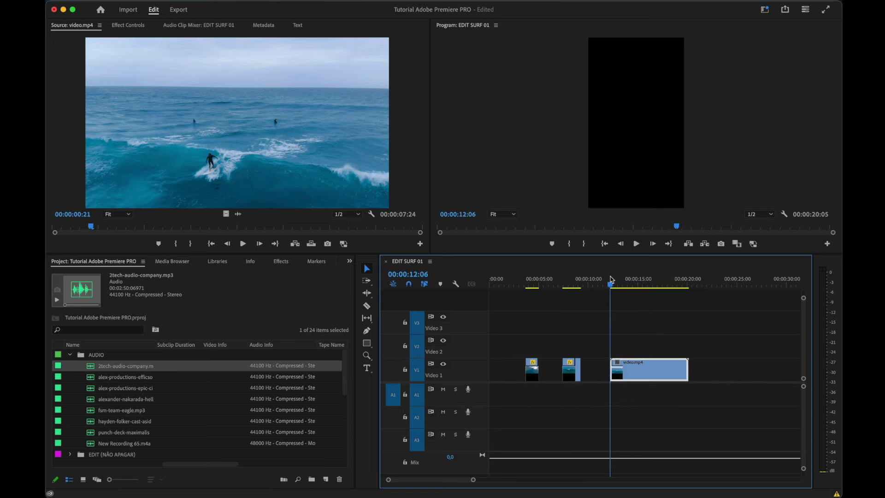
pyautogui.moveTo(616, 282); pyautogui.dragTo(639, 282)
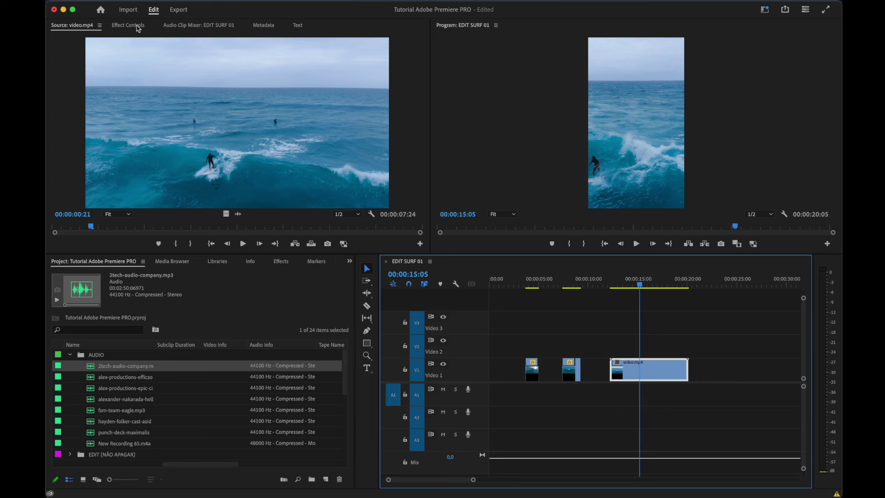
# Set video.mp4 to 90% scale and Position X about 944 so the surfer is centred
pyautogui.click(137, 27)
pyautogui.click(161, 81)
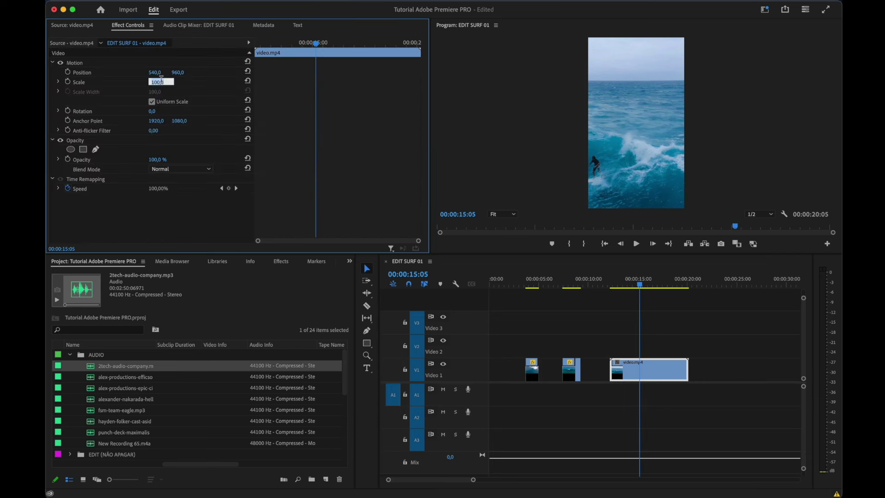
pyautogui.write('90')
pyautogui.press('Return')
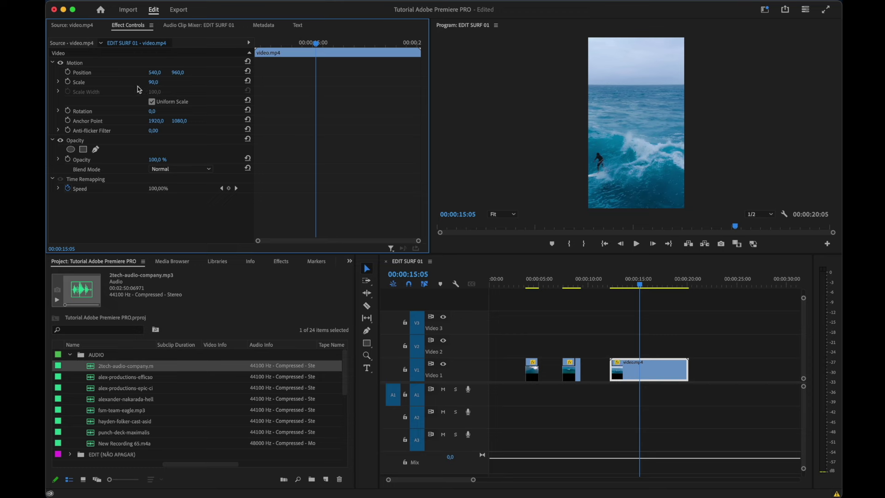
pyautogui.moveTo(154, 73); pyautogui.dragTo(240, 73)
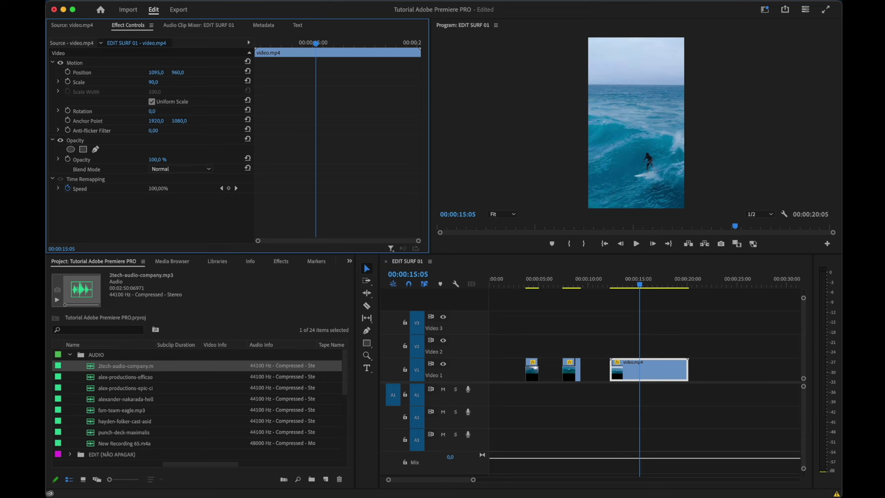
pyautogui.click(613, 284)
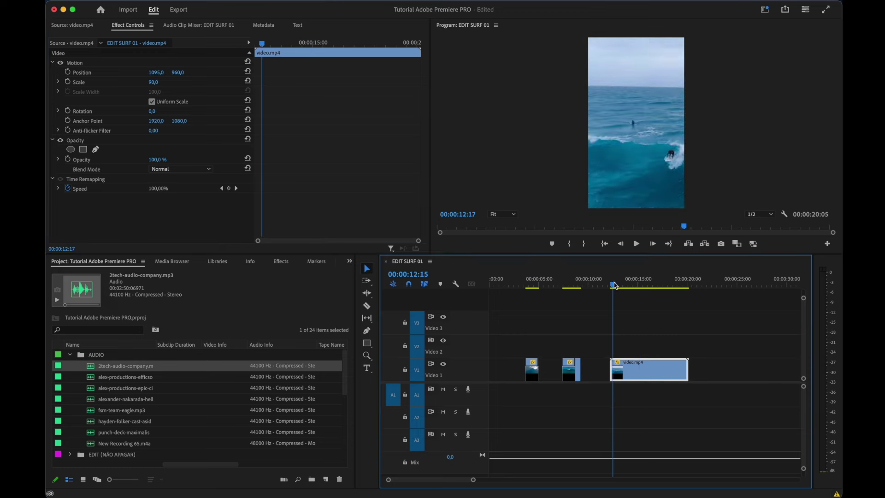
pyautogui.moveTo(614, 285); pyautogui.dragTo(669, 299)
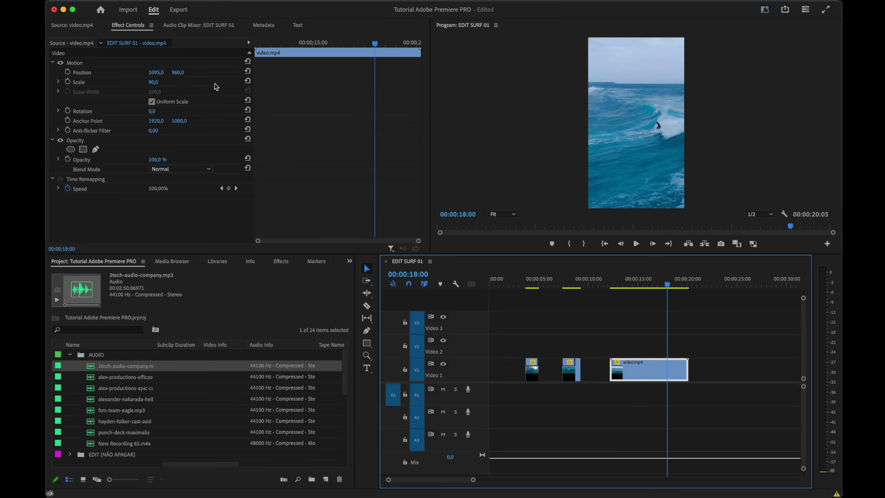
pyautogui.moveTo(156, 73); pyautogui.dragTo(127, 73)
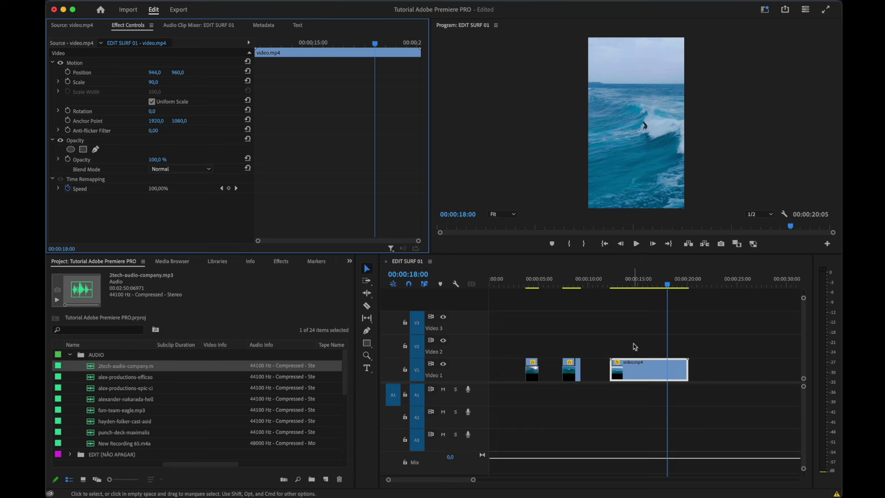
pyautogui.moveTo(653, 282)
pyautogui.mouseDown()
pyautogui.moveTo(625, 282)
pyautogui.moveTo(662, 305)
pyautogui.moveTo(659, 316)
pyautogui.moveTo(532, 334)
pyautogui.mouseUp()
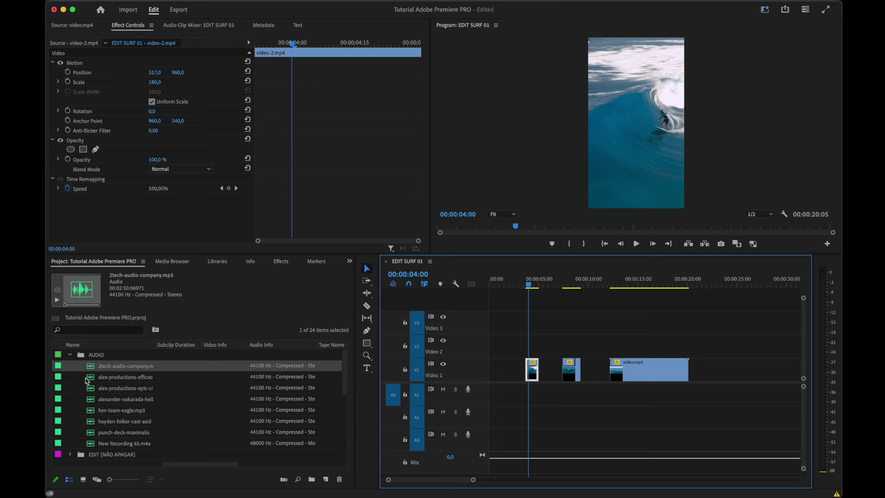
# Collapse the AUDIO folder and load Pexels Videos 1093659 in the Source monitor
pyautogui.click(70, 356)
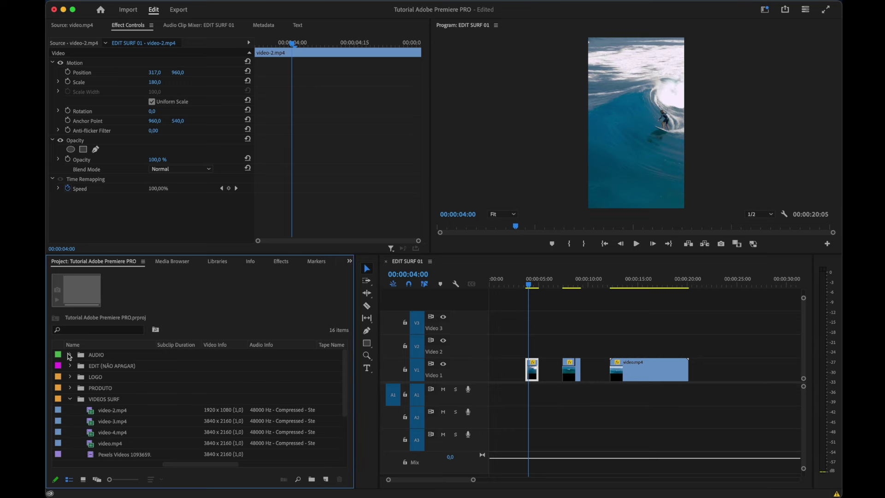
pyautogui.click(116, 443)
pyautogui.scroll(-1, 114, 440)
pyautogui.scroll(-1, 115, 429)
pyautogui.doubleClick(118, 409)
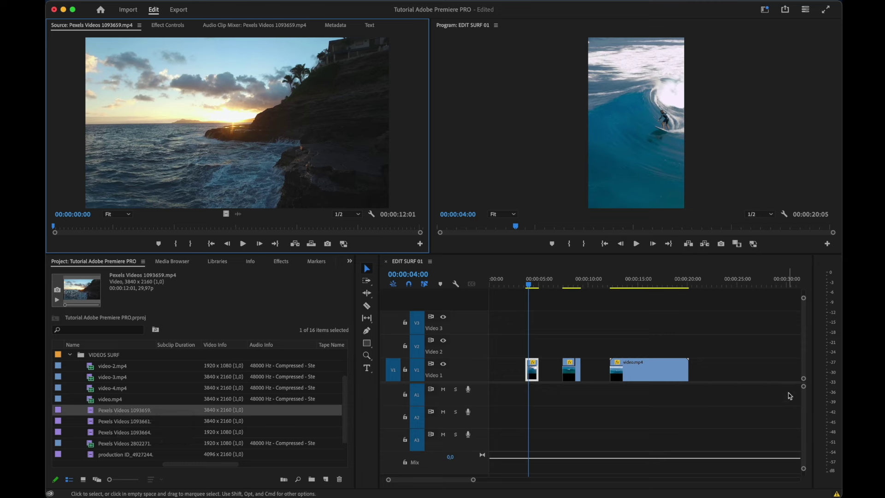
# Push the Video 1 surf clips later and place the sunset clip at the sequence start
pyautogui.moveTo(570, 376); pyautogui.dragTo(593, 376)
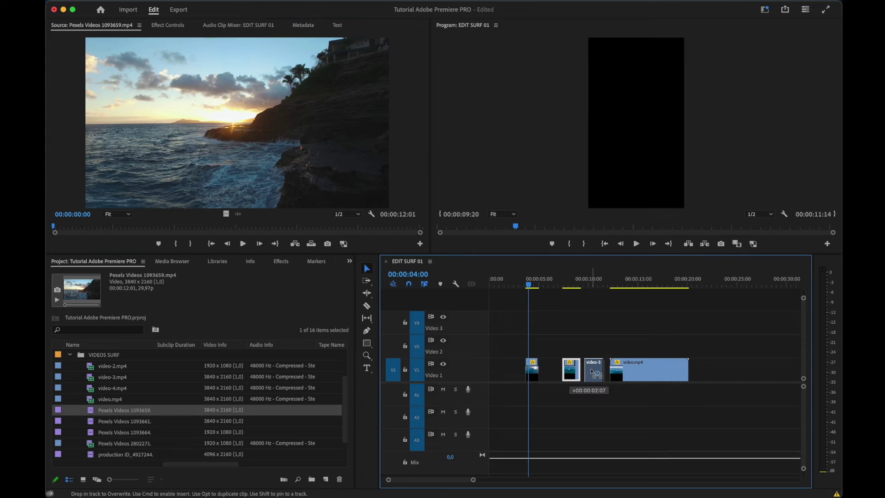
pyautogui.moveTo(533, 377); pyautogui.dragTo(570, 376)
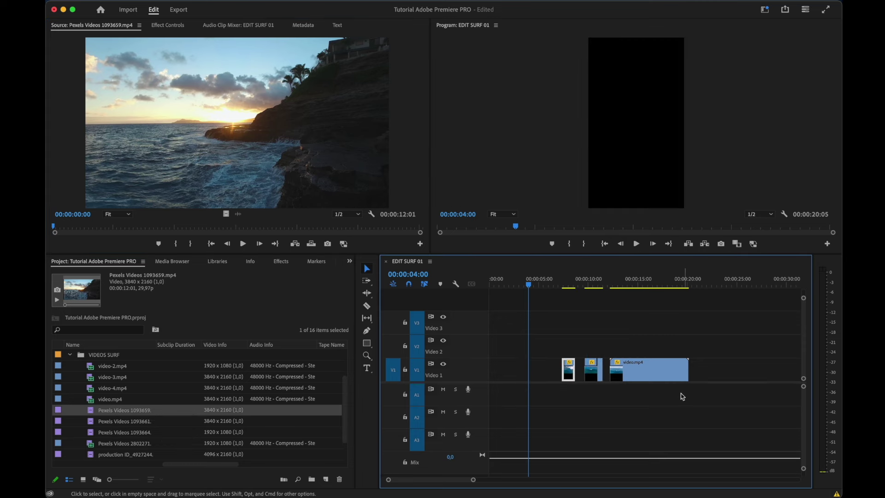
pyautogui.moveTo(668, 405)
pyautogui.mouseDown()
pyautogui.moveTo(553, 351)
pyautogui.moveTo(737, 365)
pyautogui.mouseUp()
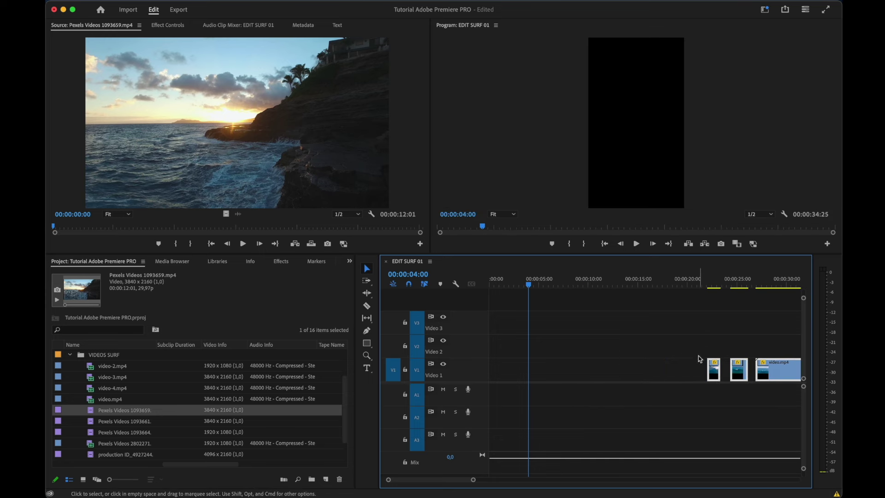
pyautogui.click(701, 365)
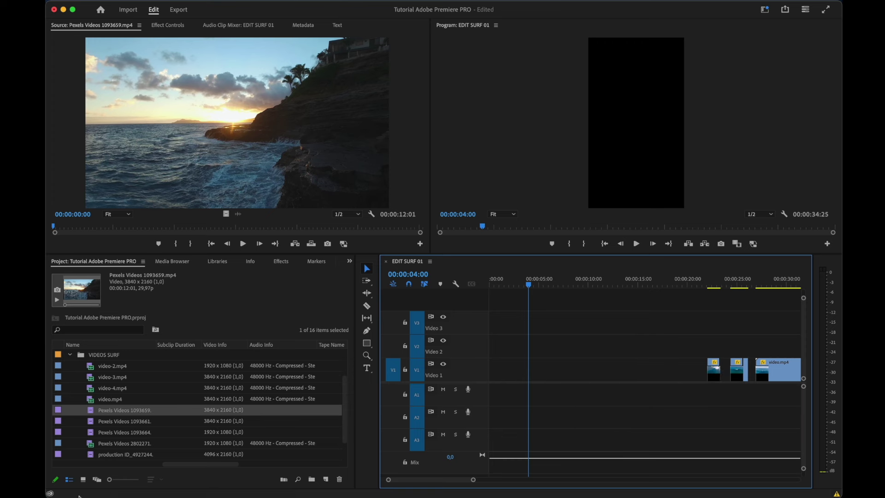
pyautogui.moveTo(102, 411)
pyautogui.mouseDown()
pyautogui.moveTo(562, 378)
pyautogui.moveTo(490, 369)
pyautogui.mouseUp()
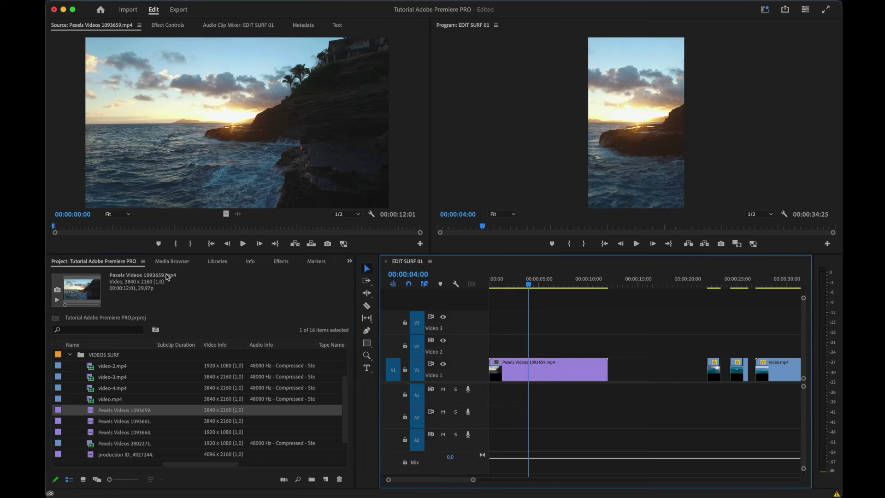
# Set the sunset clip to 90% scale and shift it right to Position X 614
pyautogui.click(178, 25)
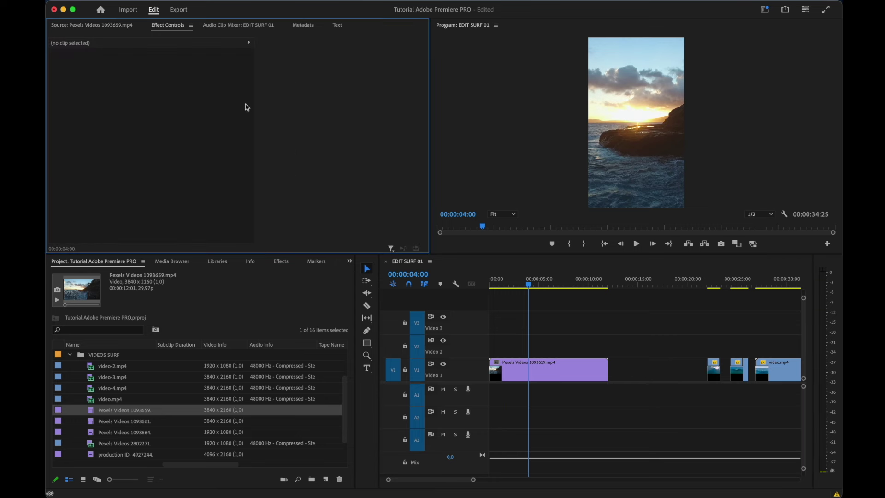
pyautogui.click(554, 364)
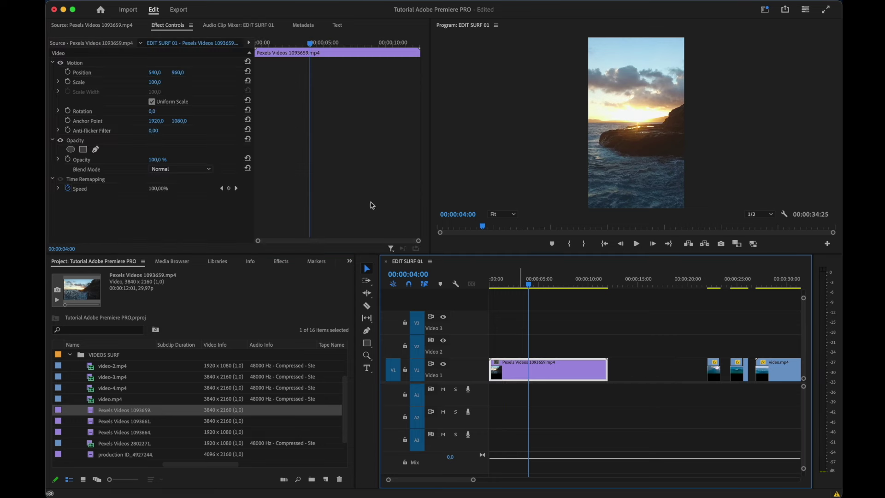
pyautogui.click(152, 82)
pyautogui.write('90')
pyautogui.press('Return')
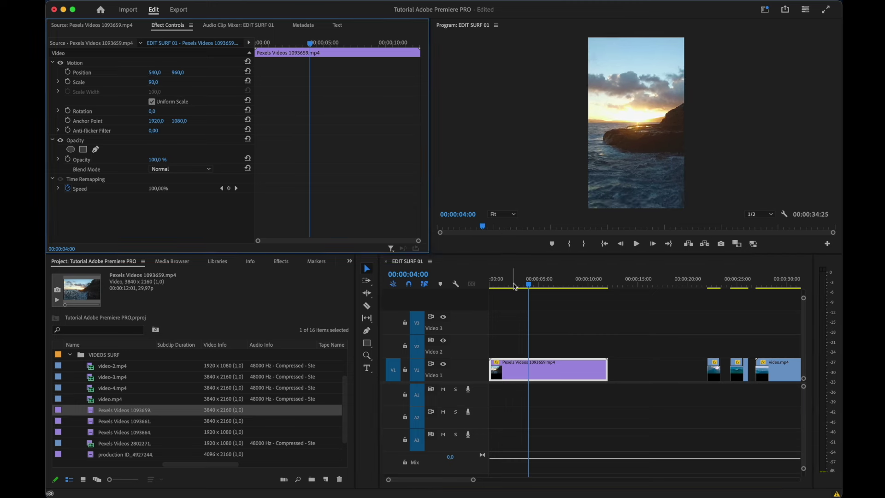
pyautogui.click(489, 285)
pyautogui.moveTo(488, 285)
pyautogui.mouseDown()
pyautogui.moveTo(578, 309)
pyautogui.moveTo(554, 308)
pyautogui.mouseUp()
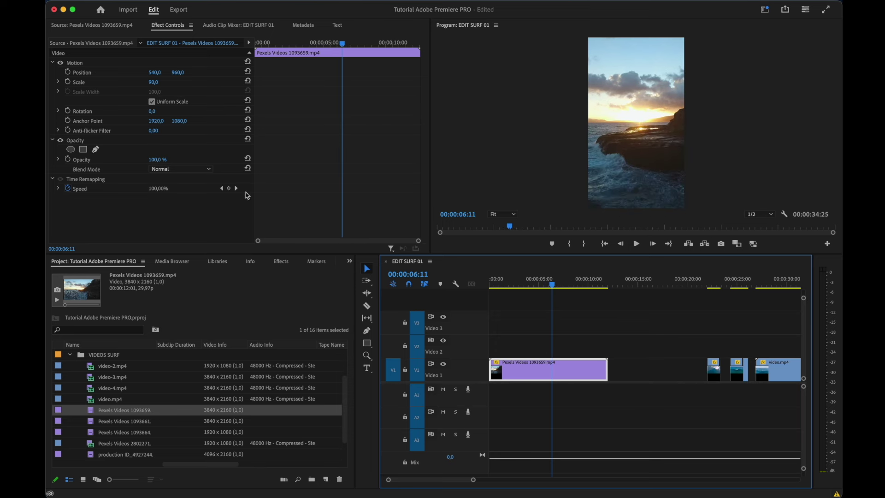
pyautogui.moveTo(154, 73); pyautogui.dragTo(186, 73)
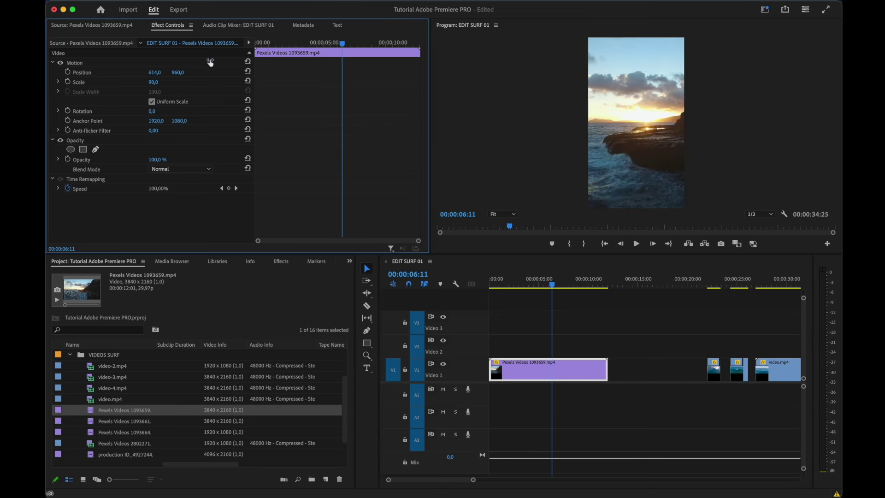
pyautogui.moveTo(490, 285)
pyautogui.mouseDown()
pyautogui.moveTo(579, 306)
pyautogui.moveTo(546, 304)
pyautogui.mouseUp()
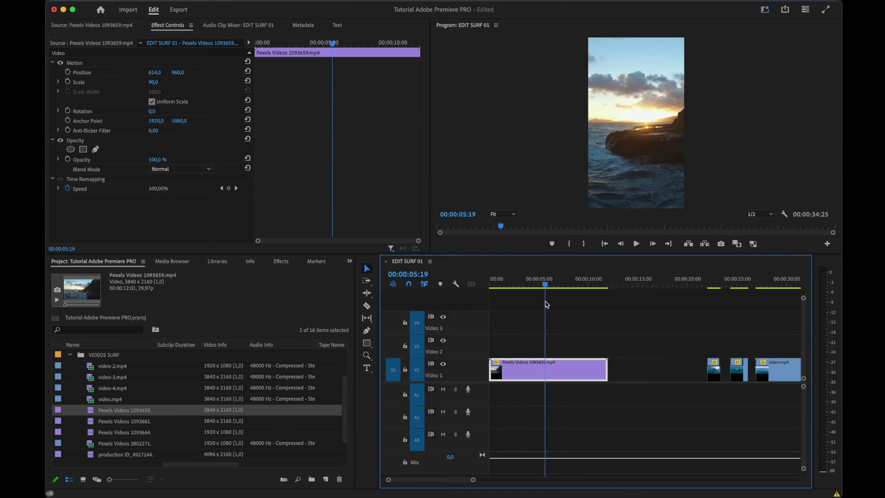
# Trim the sunset clip to 00:00:04:04 and ripple-delete the gap before it
pyautogui.moveTo(491, 371); pyautogui.dragTo(545, 376)
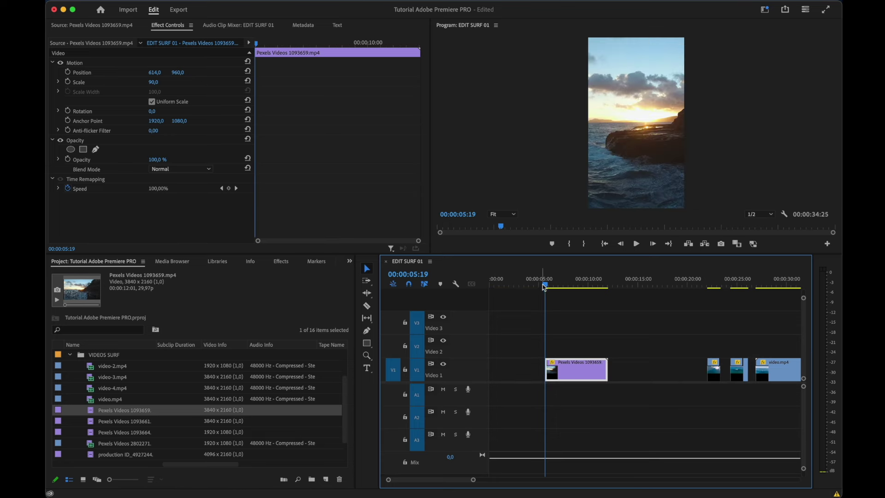
pyautogui.moveTo(544, 287); pyautogui.dragTo(584, 306)
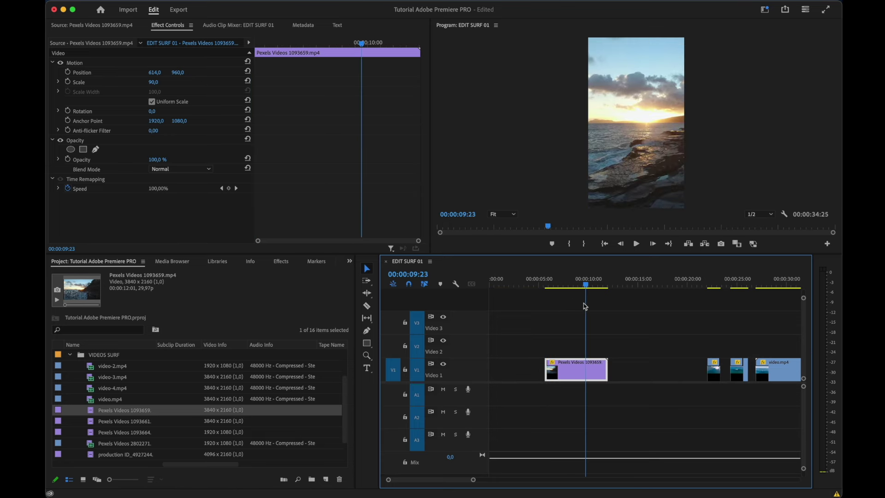
pyautogui.moveTo(607, 370)
pyautogui.mouseDown()
pyautogui.moveTo(496, 369)
pyautogui.moveTo(580, 372)
pyautogui.mouseUp()
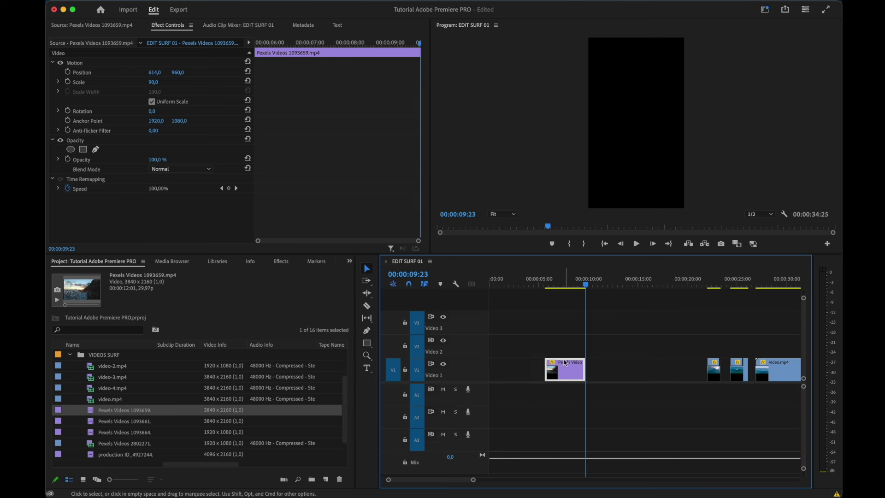
pyautogui.click(531, 376)
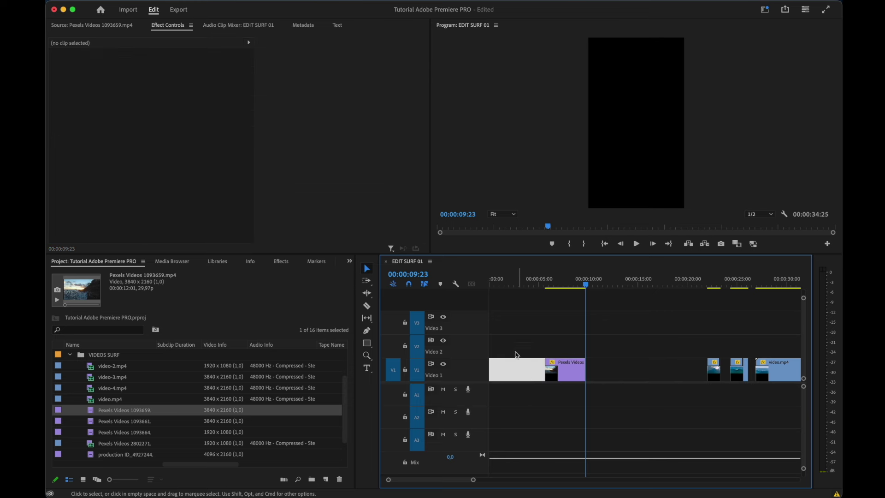
pyautogui.press('Delete')
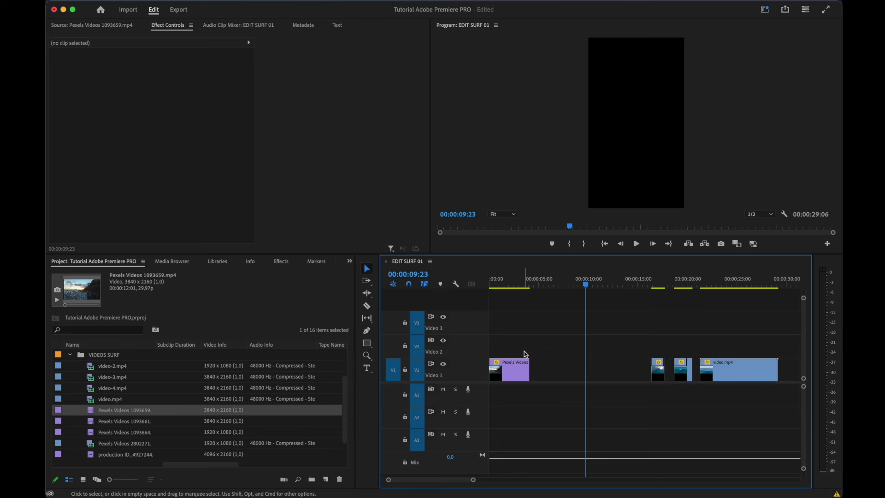
# Preview Pexels Videos 1093661 and undo its mistaken placement on the timeline
pyautogui.doubleClick(90, 423)
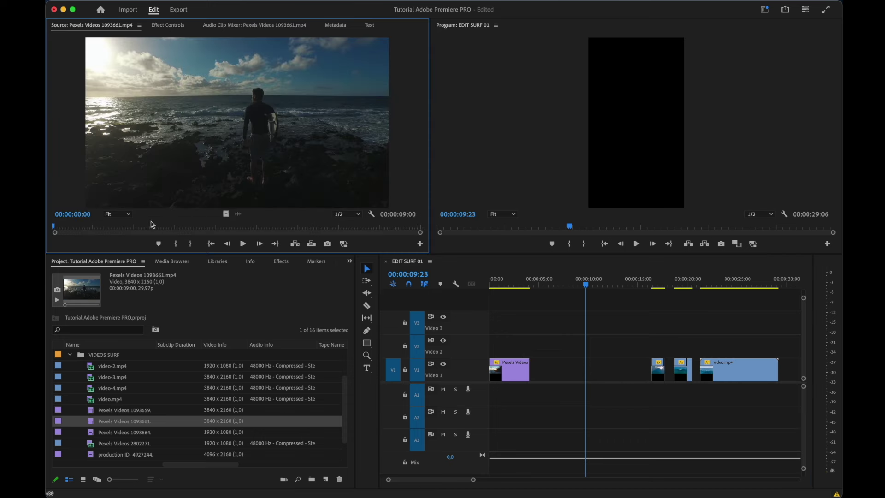
pyautogui.moveTo(97, 226)
pyautogui.mouseDown()
pyautogui.moveTo(149, 239)
pyautogui.moveTo(151, 268)
pyautogui.mouseUp()
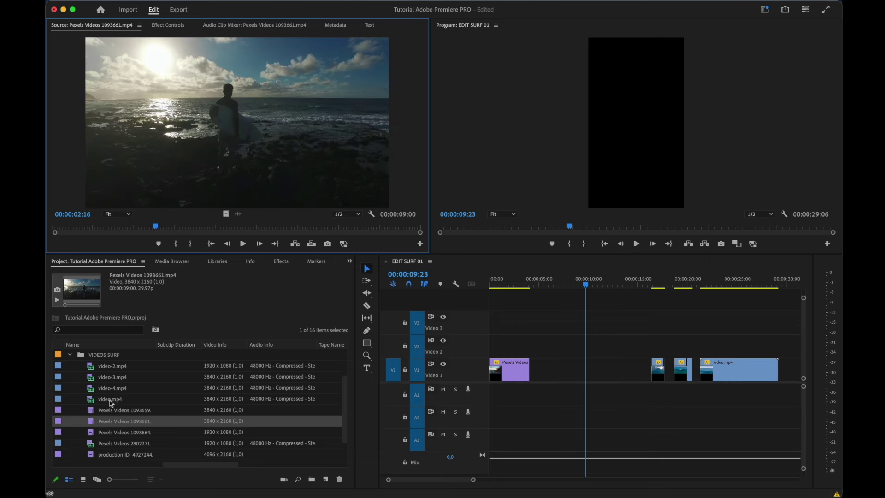
pyautogui.click(116, 431)
pyautogui.moveTo(95, 422)
pyautogui.mouseDown()
pyautogui.moveTo(515, 339)
pyautogui.moveTo(509, 363)
pyautogui.mouseUp()
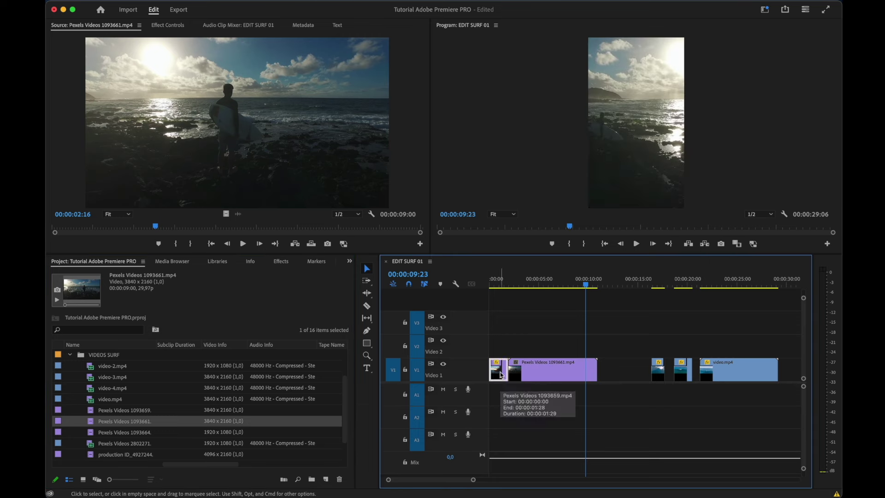
pyautogui.press('super+z')
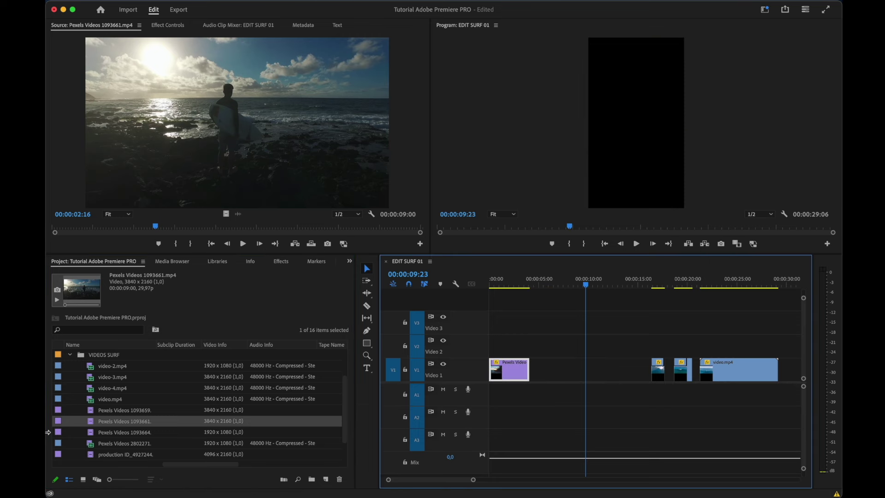
# Trim 1093661 on Video 2 to about 3 seconds and move it onto Video 1 after the sunset
pyautogui.moveTo(93, 422)
pyautogui.mouseDown()
pyautogui.moveTo(592, 367)
pyautogui.moveTo(551, 366)
pyautogui.moveTo(548, 355)
pyautogui.mouseUp()
pyautogui.moveTo(545, 343); pyautogui.dragTo(544, 343)
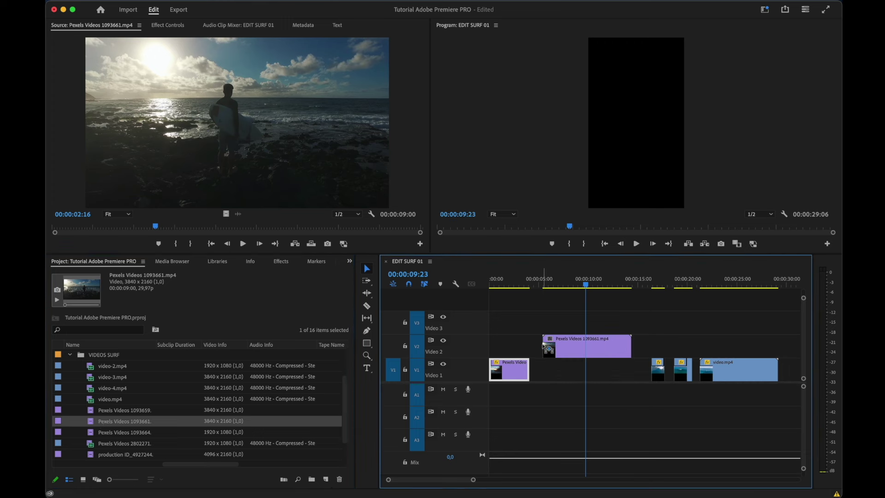
pyautogui.moveTo(575, 284)
pyautogui.mouseDown()
pyautogui.moveTo(561, 284)
pyautogui.moveTo(576, 294)
pyautogui.mouseUp()
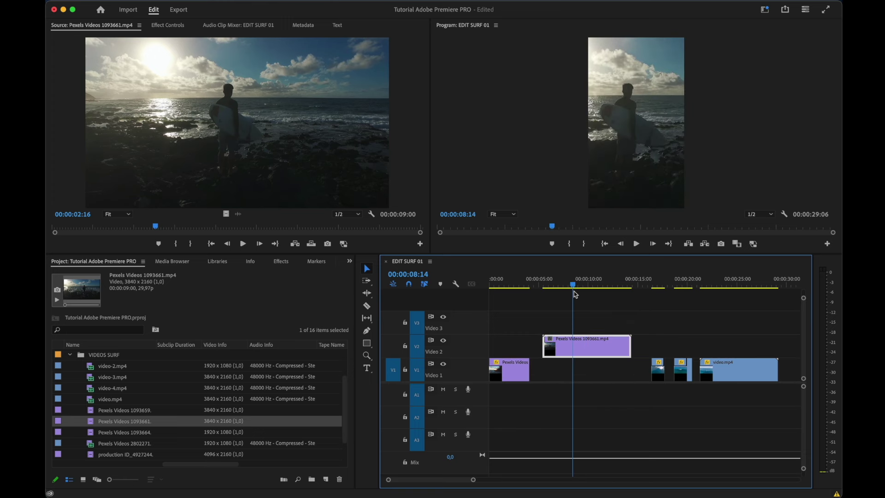
pyautogui.moveTo(548, 344); pyautogui.dragTo(573, 344)
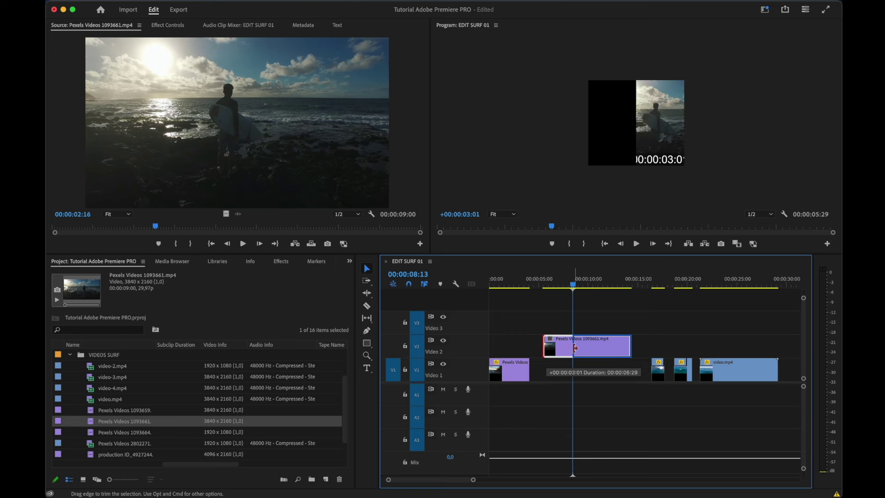
pyautogui.moveTo(574, 285); pyautogui.dragTo(587, 285)
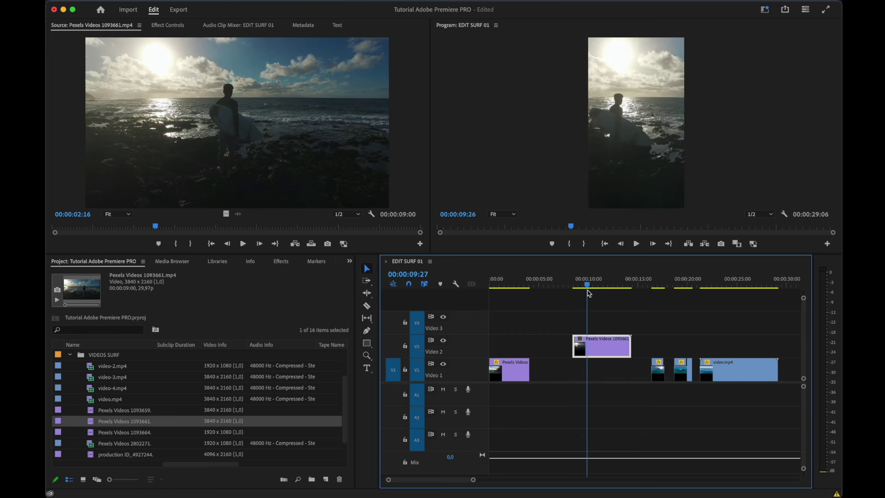
pyautogui.moveTo(626, 341); pyautogui.dragTo(587, 341)
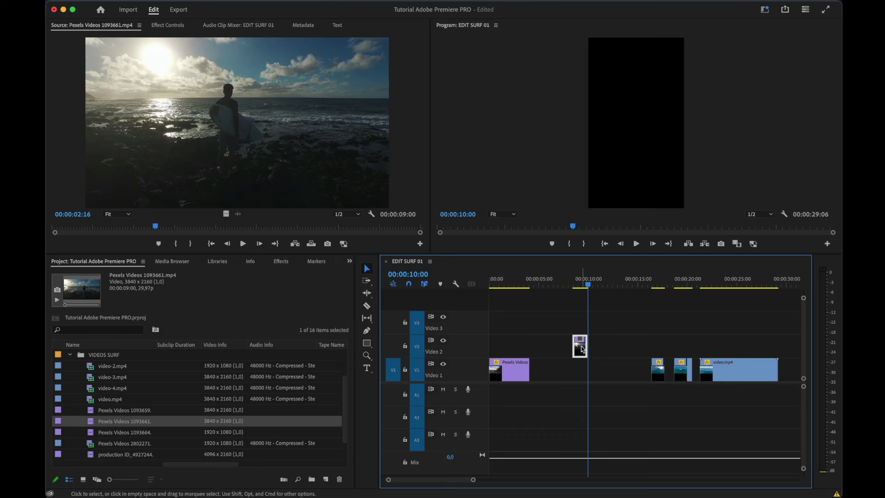
pyautogui.moveTo(582, 349); pyautogui.dragTo(543, 365)
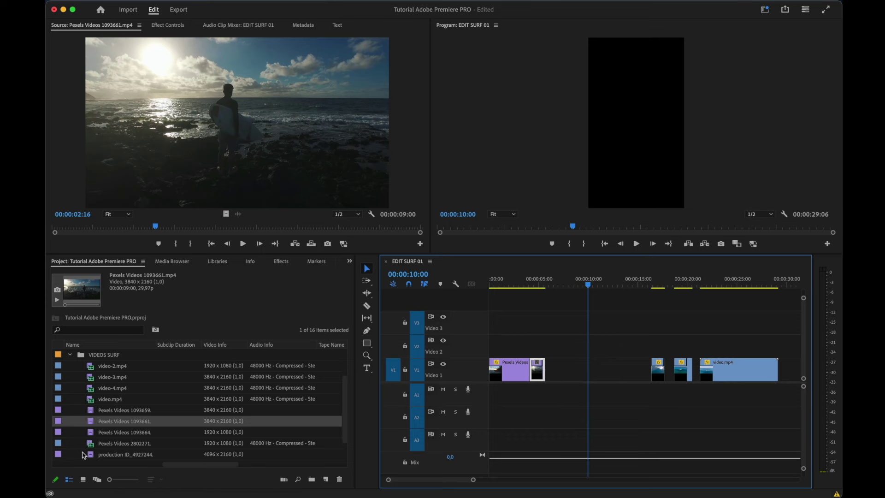
# Preview the Pexels Videos 1093664 and 2802271 clips in the Source monitor
pyautogui.doubleClick(102, 431)
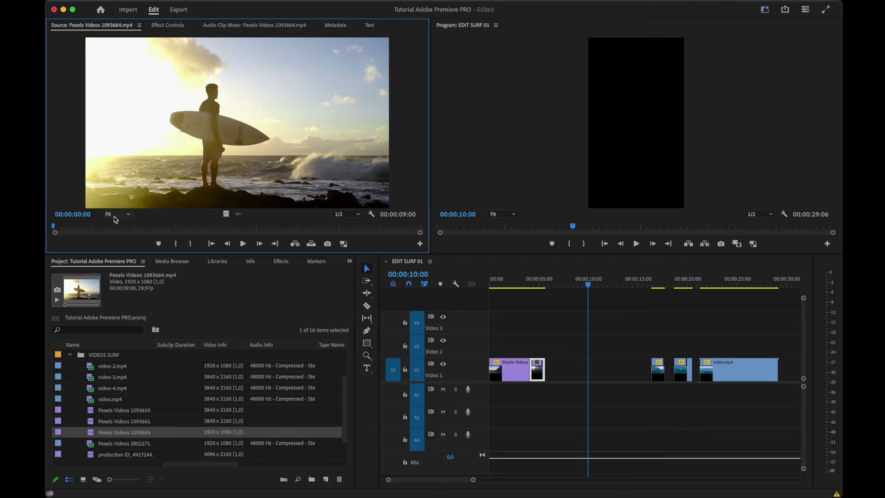
pyautogui.moveTo(115, 226); pyautogui.dragTo(232, 227)
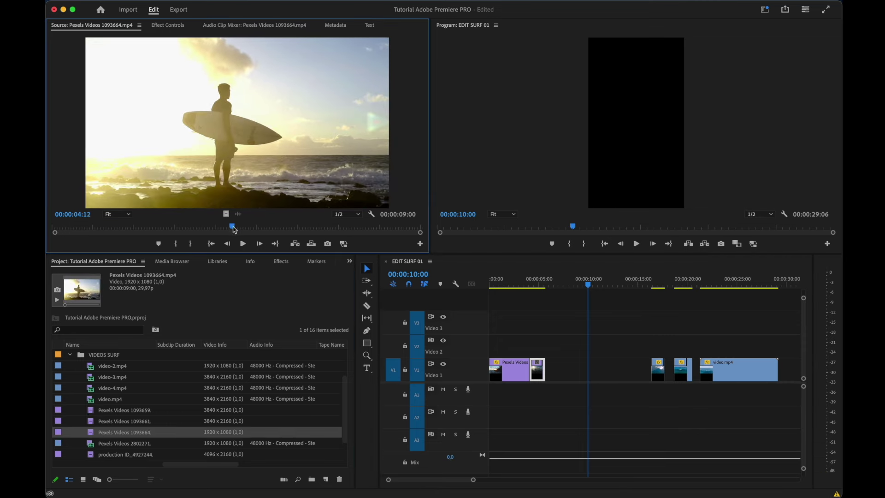
pyautogui.doubleClick(101, 444)
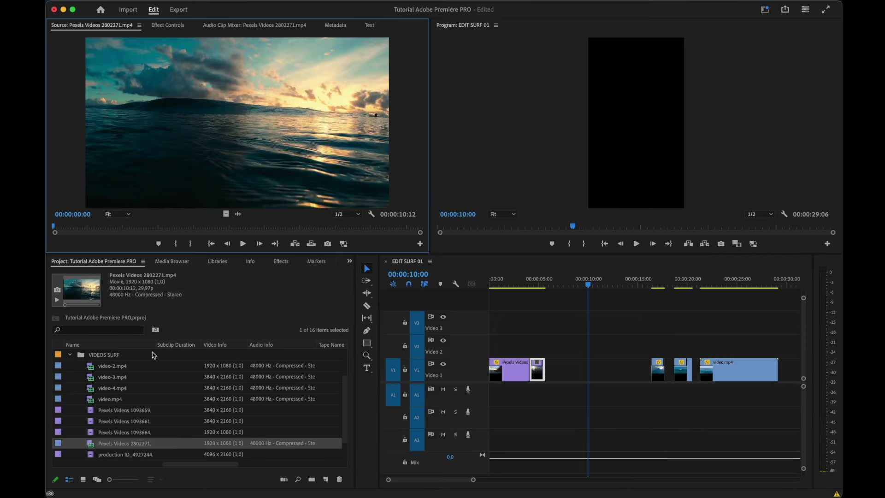
pyautogui.moveTo(80, 232)
pyautogui.mouseDown()
pyautogui.moveTo(187, 233)
pyautogui.moveTo(145, 234)
pyautogui.mouseUp()
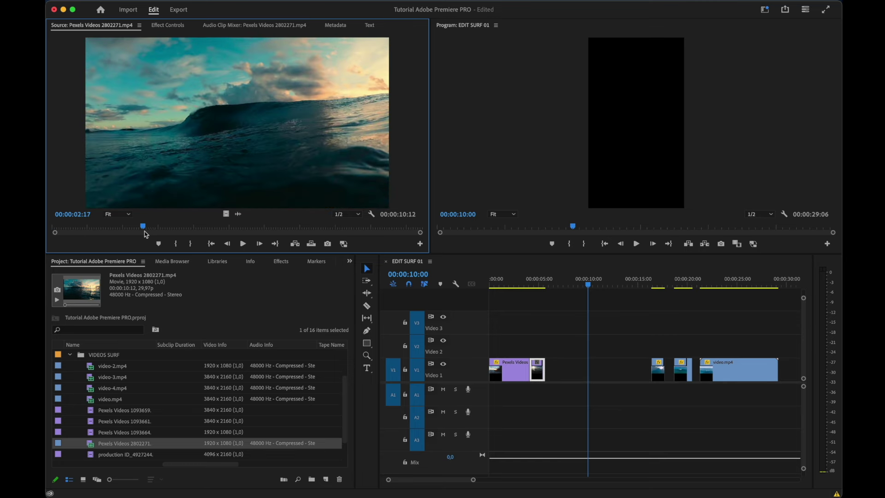
# Add the 2802271 wave clip to Video 2, unlink it and delete its audio
pyautogui.moveTo(95, 451); pyautogui.dragTo(566, 348)
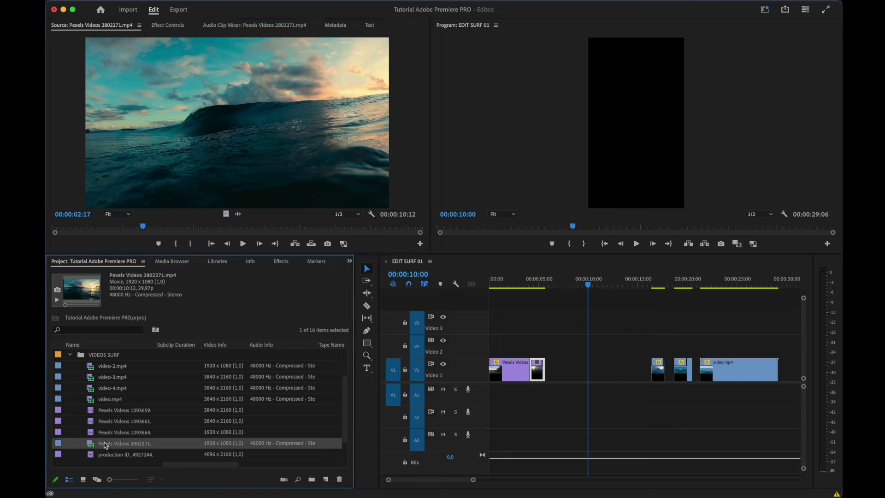
pyautogui.rightClick(567, 348)
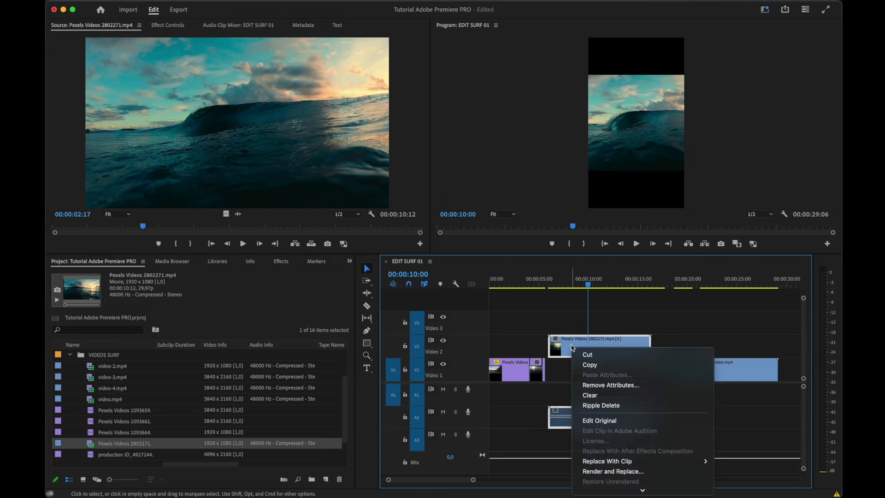
pyautogui.click(599, 446)
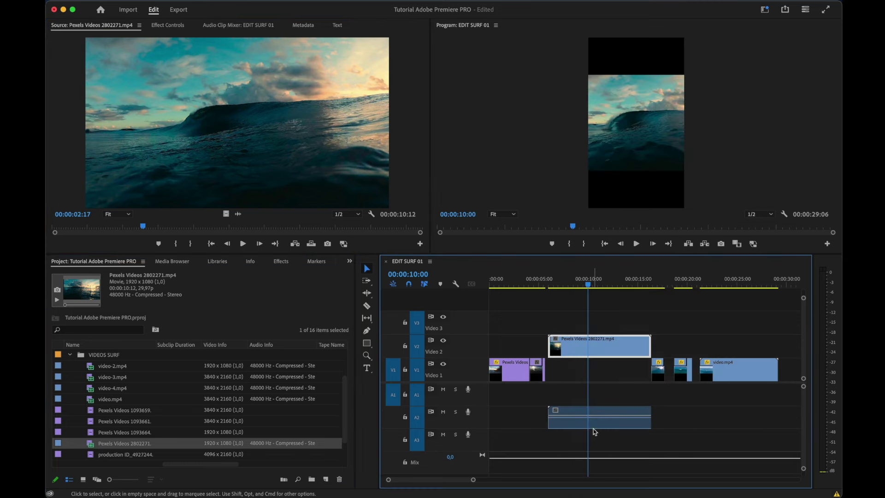
pyautogui.click(593, 426)
pyautogui.press('Delete')
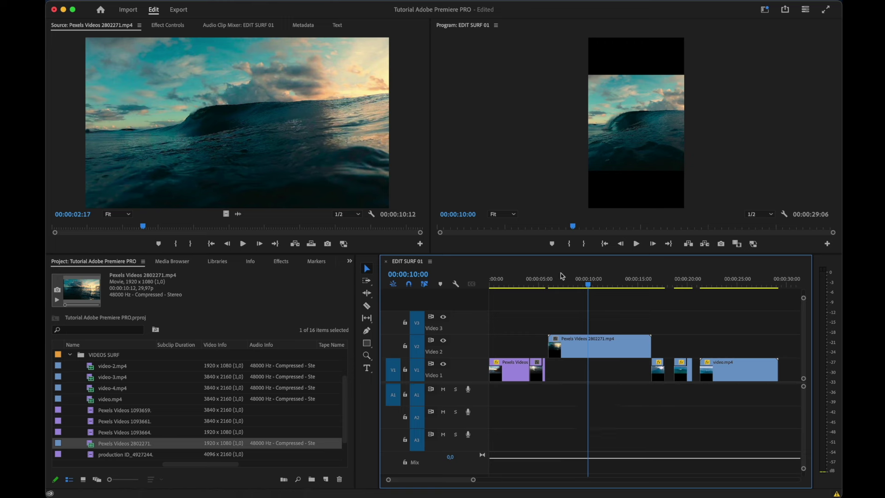
# Trim the wave clip to 00:00:08:00–00:00:11:11 and move it onto Video 1 after 1093661
pyautogui.moveTo(562, 276); pyautogui.dragTo(568, 286)
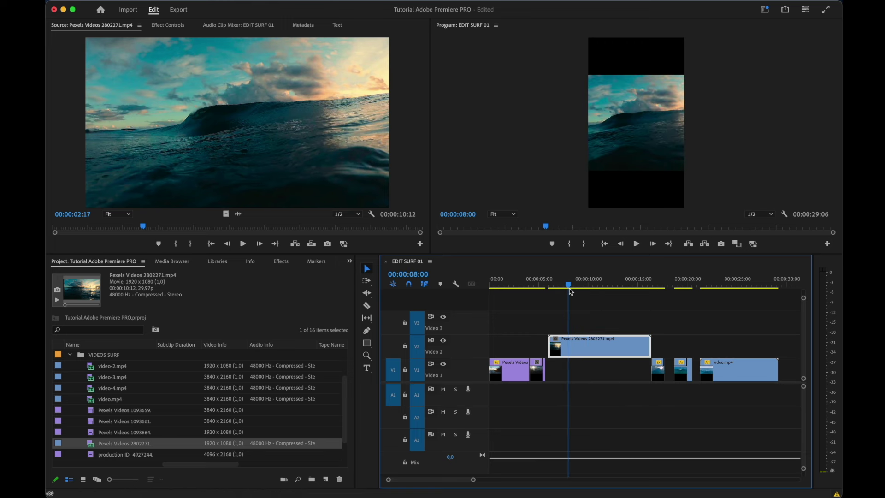
pyautogui.moveTo(554, 349); pyautogui.dragTo(568, 348)
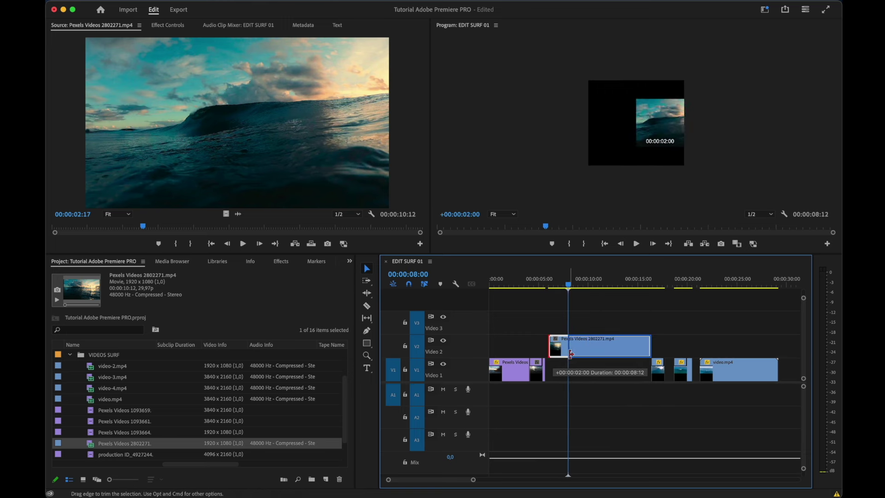
pyautogui.moveTo(572, 285); pyautogui.dragTo(603, 295)
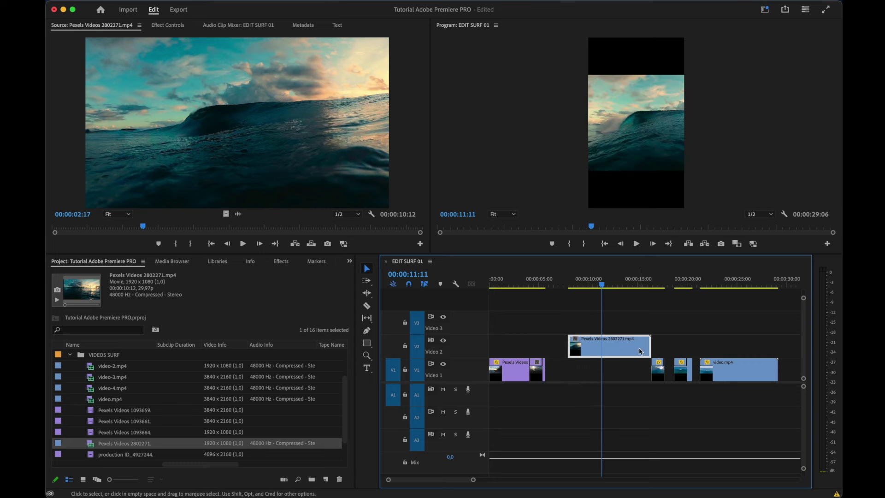
pyautogui.moveTo(643, 345)
pyautogui.mouseDown()
pyautogui.moveTo(601, 344)
pyautogui.moveTo(580, 366)
pyautogui.moveTo(557, 369)
pyautogui.mouseUp()
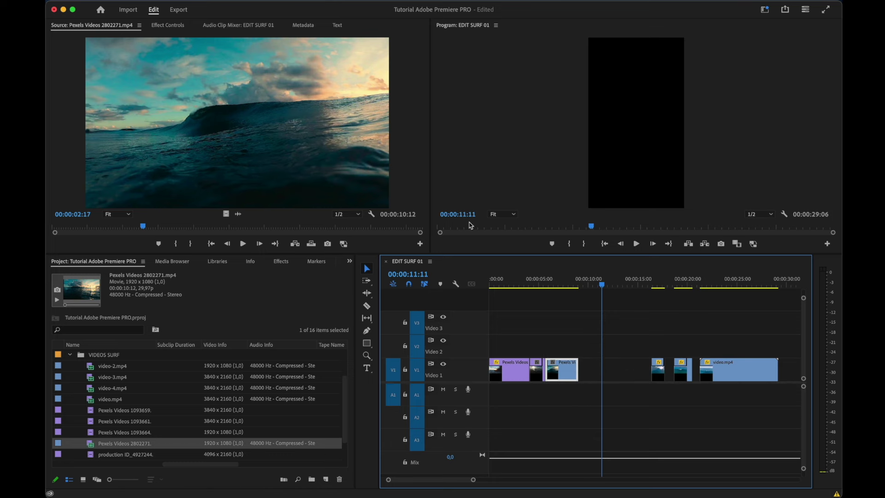
pyautogui.moveTo(542, 286)
pyautogui.mouseDown()
pyautogui.moveTo(563, 287)
pyautogui.moveTo(455, 283)
pyautogui.mouseUp()
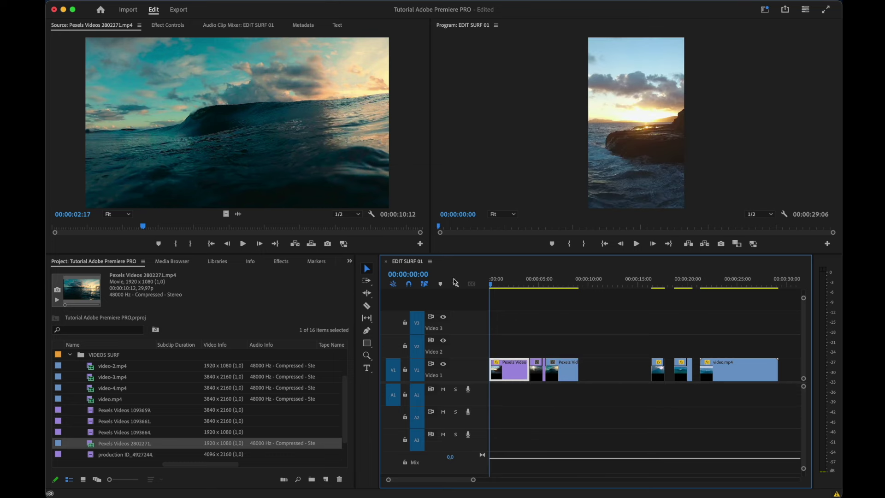
# Trim the first clip to end at 00:00:03:08 and delete the resulting gap
pyautogui.press('space')
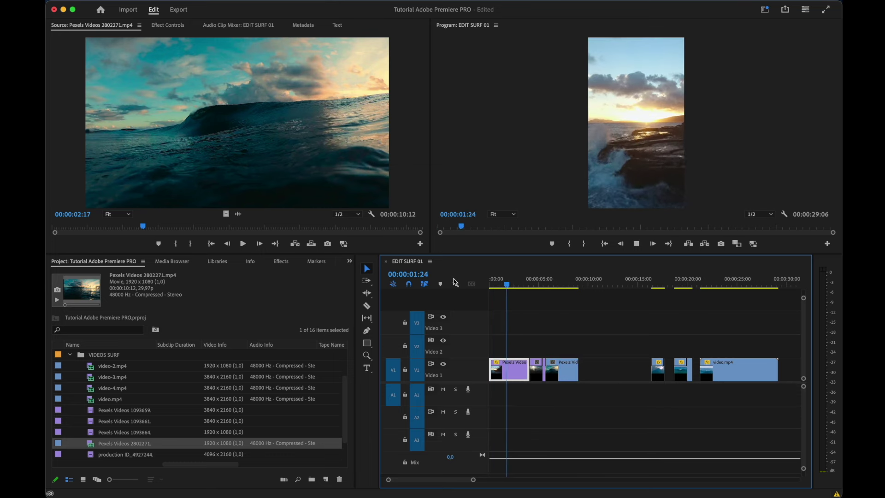
pyautogui.press('space')
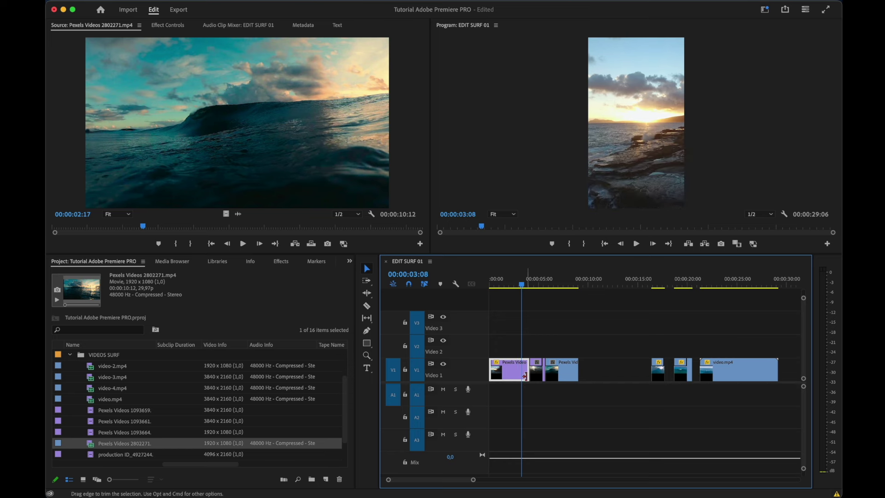
pyautogui.moveTo(519, 373); pyautogui.dragTo(524, 374)
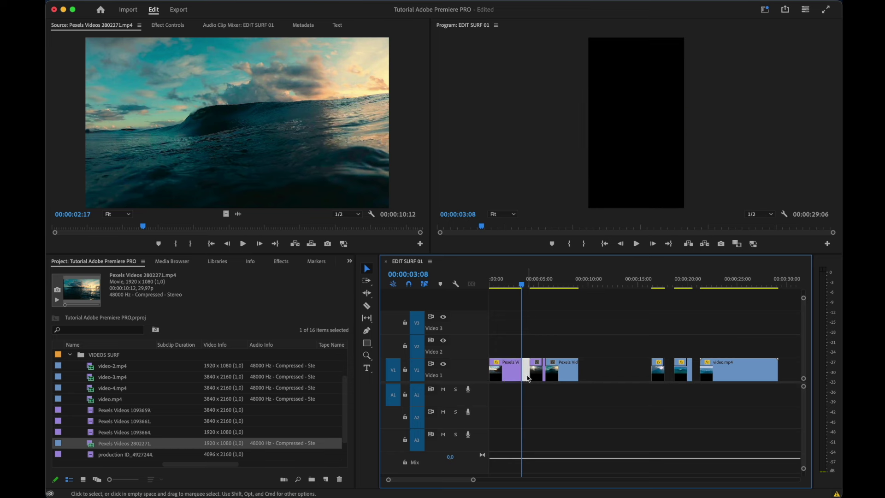
pyautogui.press('Delete')
pyautogui.press('space')
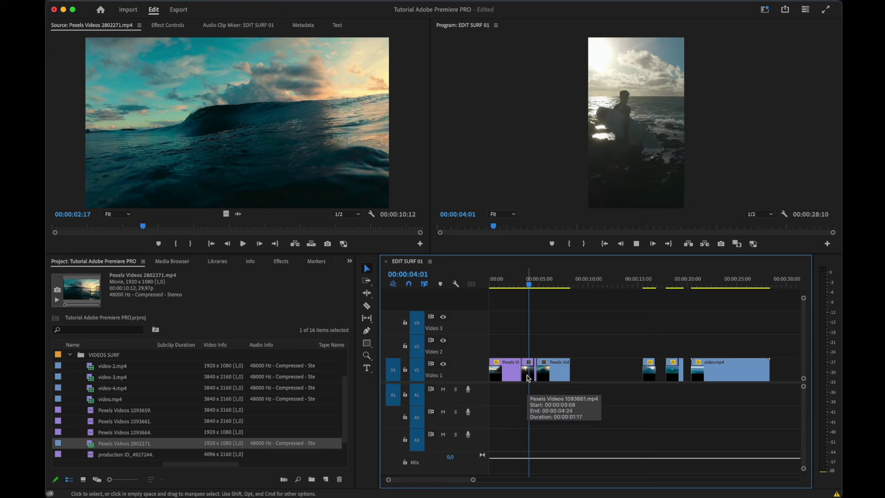
# Lengthen the short 1093661 clip by 8 frames and replay the cuts from the start
pyautogui.click(535, 364)
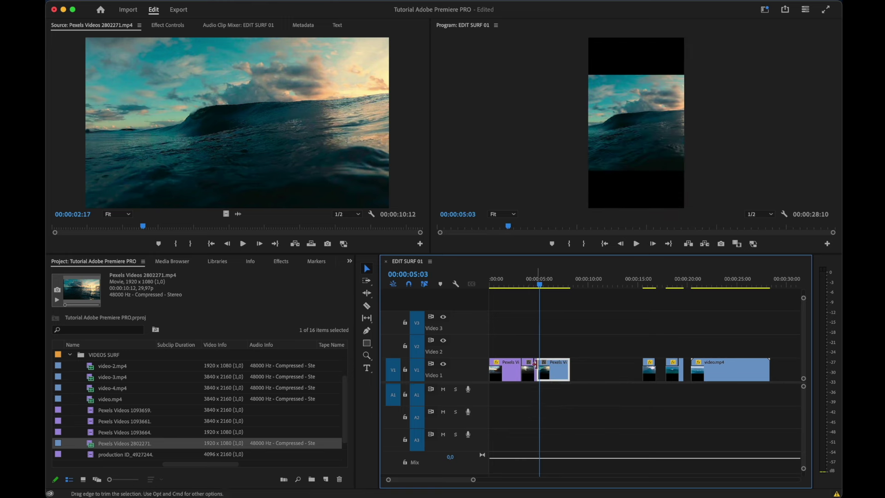
pyautogui.moveTo(532, 367); pyautogui.dragTo(583, 371)
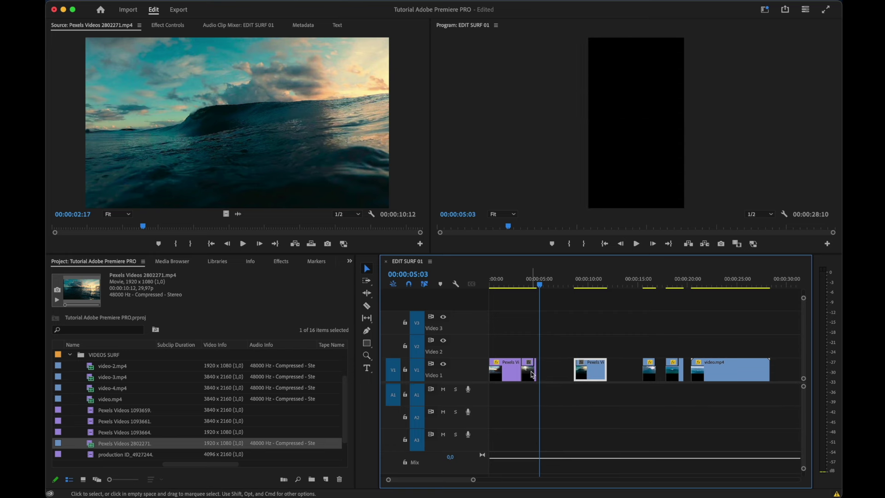
pyautogui.moveTo(533, 368)
pyautogui.mouseDown()
pyautogui.moveTo(565, 369)
pyautogui.moveTo(554, 369)
pyautogui.mouseUp()
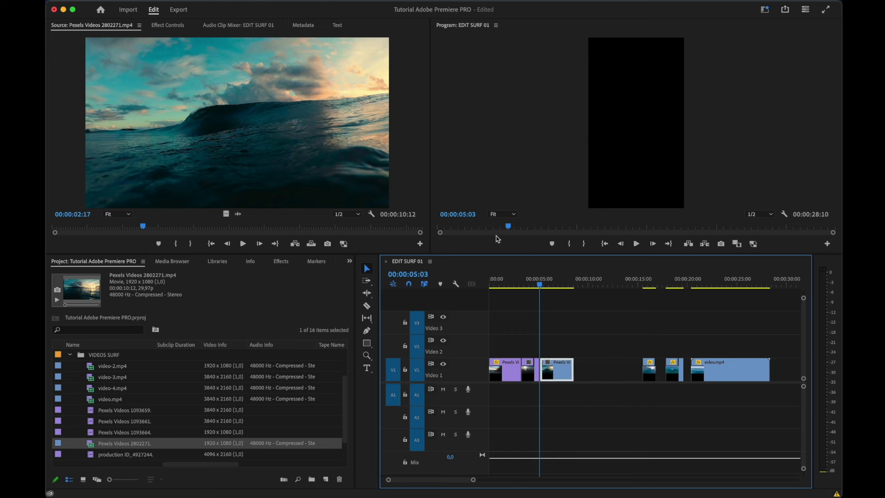
pyautogui.click(496, 280)
pyautogui.press('space')
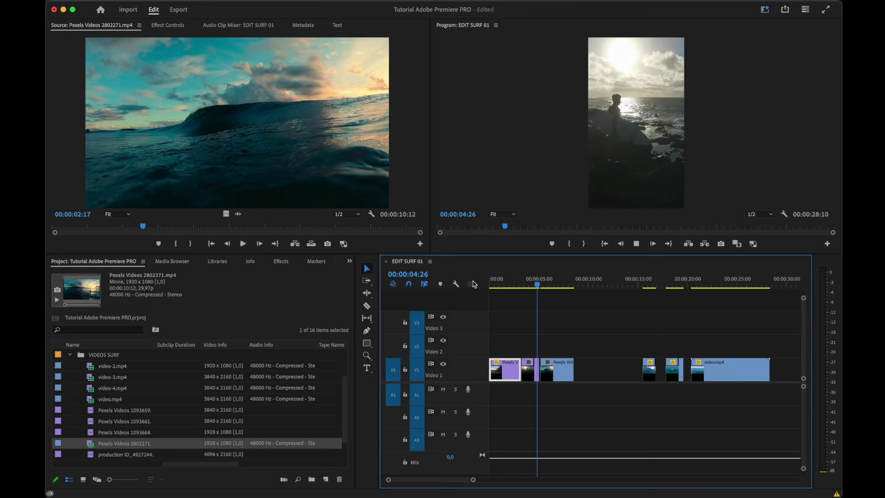
pyautogui.press('space')
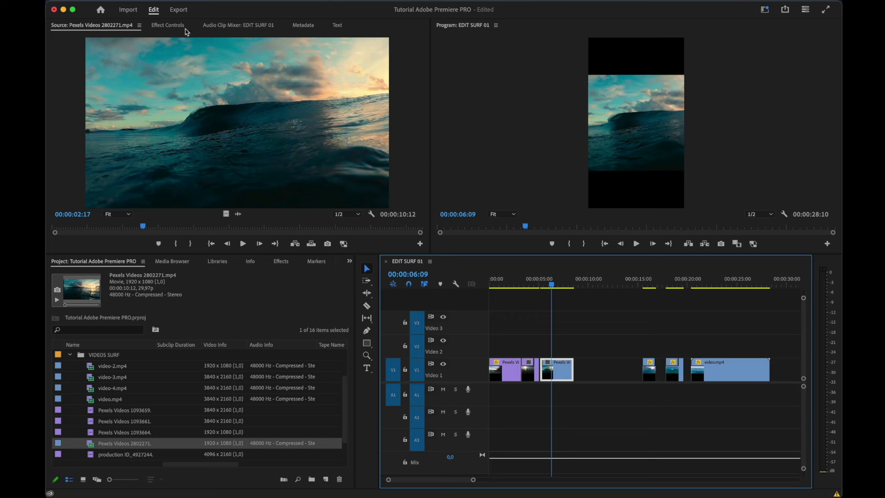
# Set the wave clip's Position X to 910 and play the sequence to check it
pyautogui.click(168, 26)
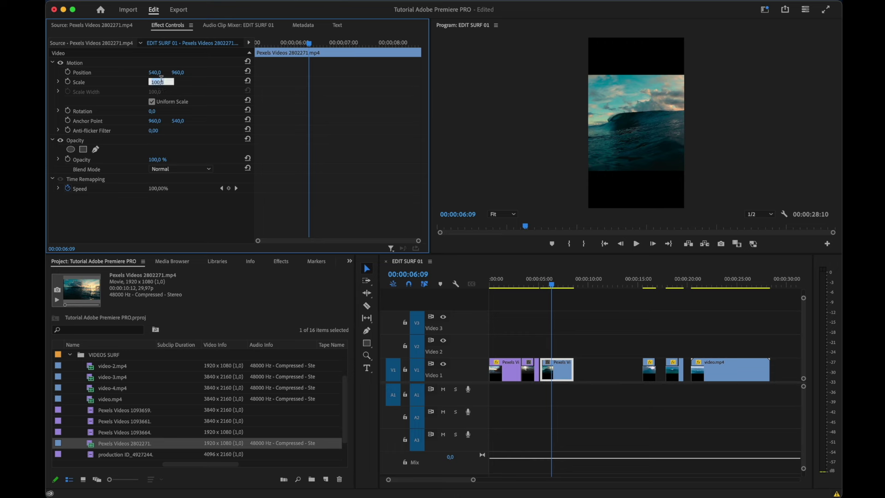
pyautogui.write('180')
pyautogui.press('Return')
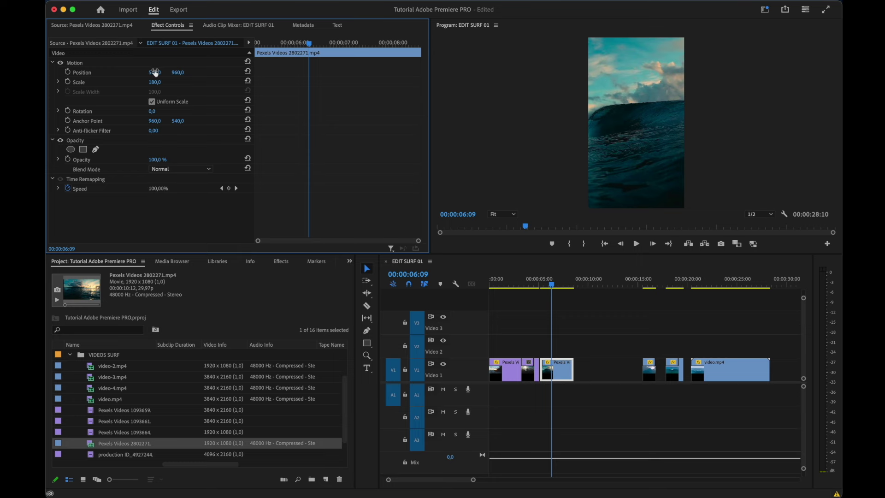
pyautogui.moveTo(155, 73); pyautogui.dragTo(185, 73)
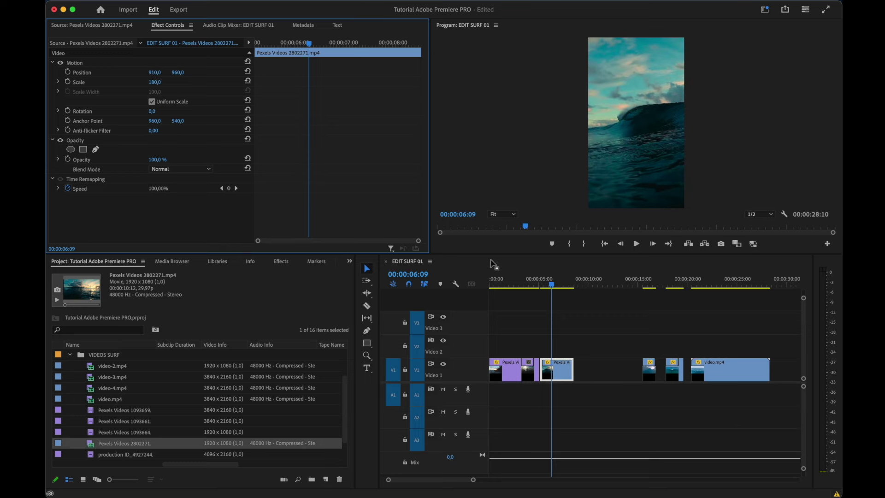
pyautogui.moveTo(556, 286); pyautogui.dragTo(541, 287)
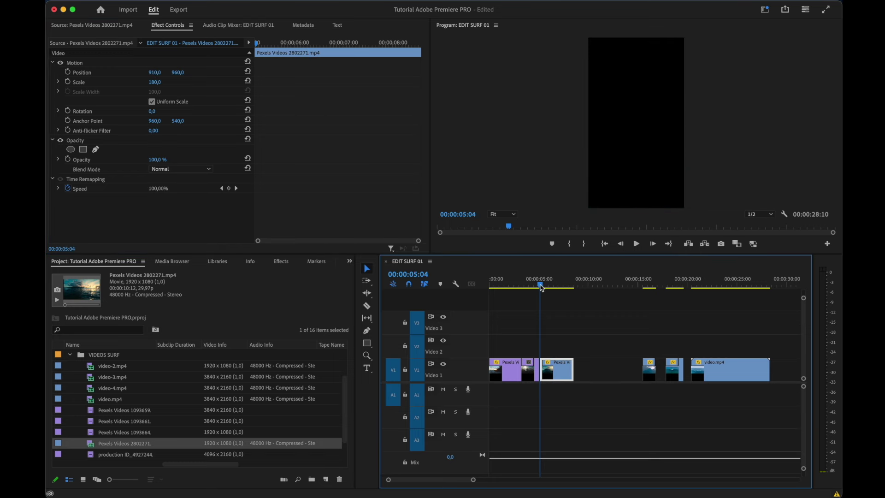
pyautogui.press('space')
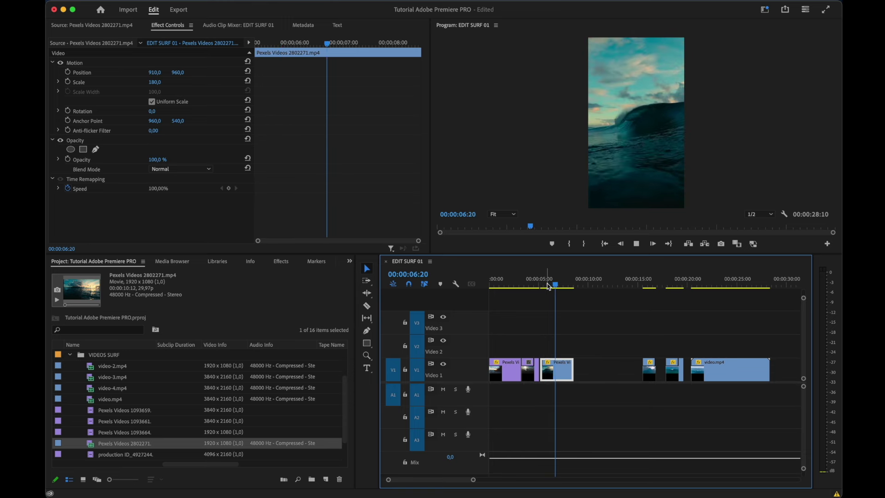
pyautogui.press('space')
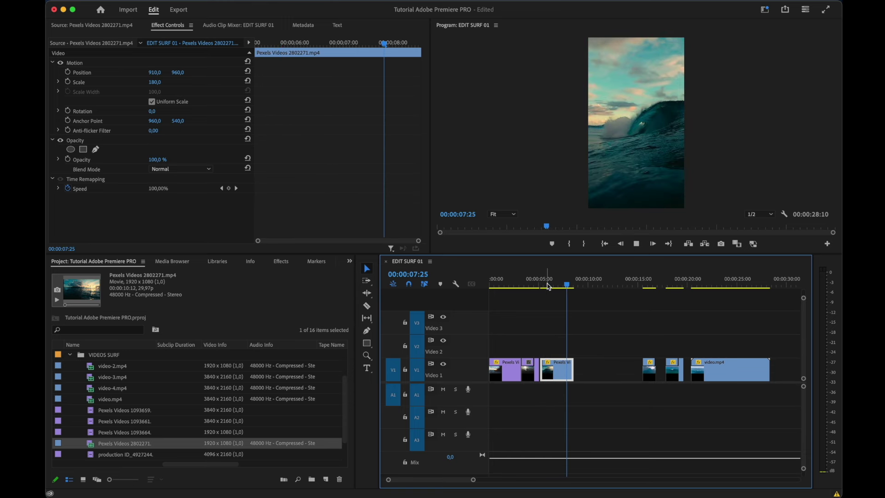
pyautogui.press('space')
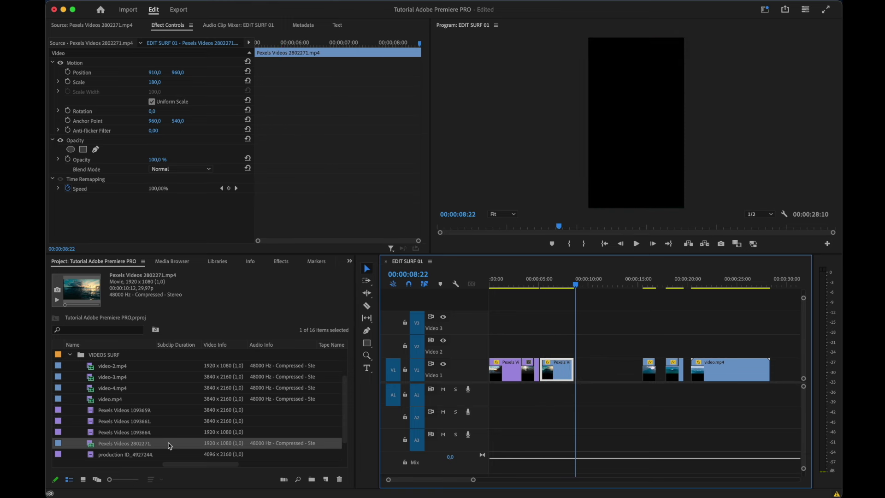
pyautogui.scroll(-2, 146, 442)
# Preview production ID_4927244, place it on Video 2 and trim off its opening
pyautogui.doubleClick(94, 434)
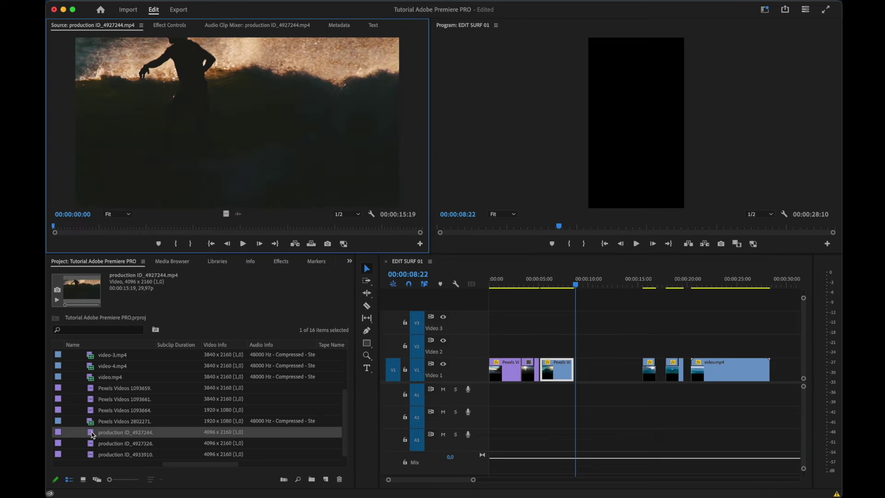
pyautogui.moveTo(102, 230)
pyautogui.mouseDown()
pyautogui.moveTo(213, 242)
pyautogui.moveTo(216, 230)
pyautogui.moveTo(278, 222)
pyautogui.moveTo(263, 226)
pyautogui.mouseUp()
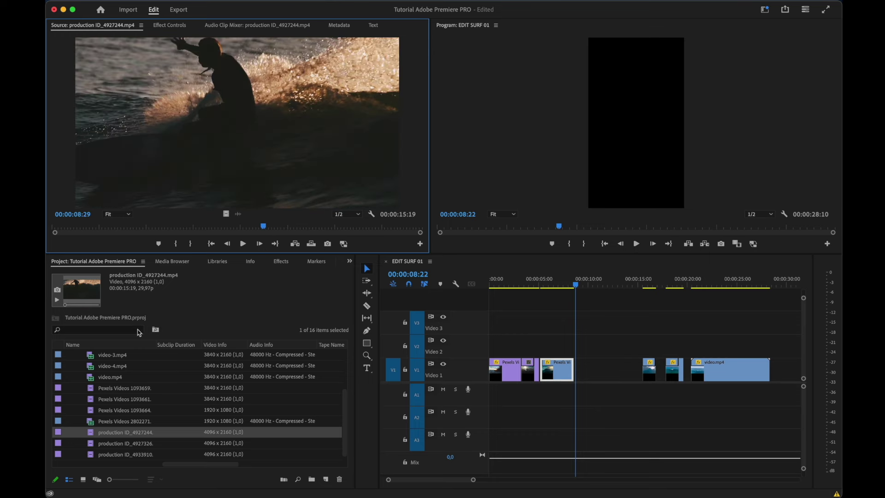
pyautogui.moveTo(94, 433); pyautogui.dragTo(620, 337)
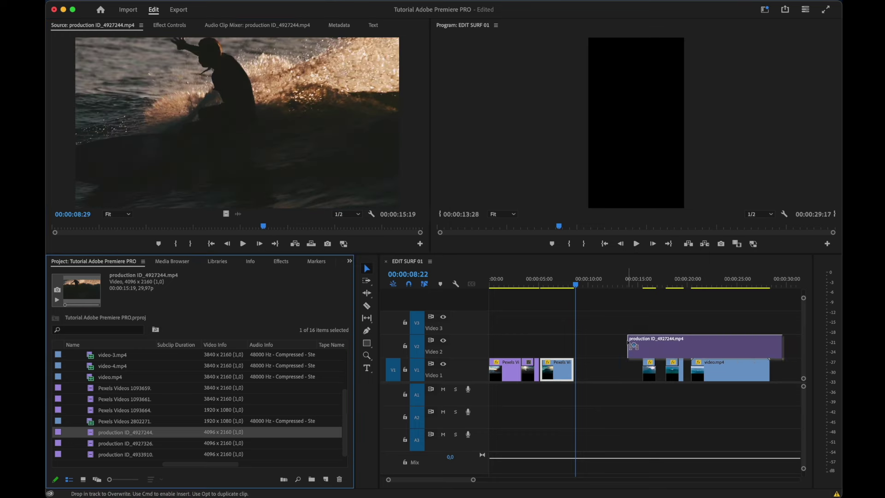
pyautogui.moveTo(612, 282)
pyautogui.mouseDown()
pyautogui.moveTo(653, 282)
pyautogui.moveTo(640, 282)
pyautogui.mouseUp()
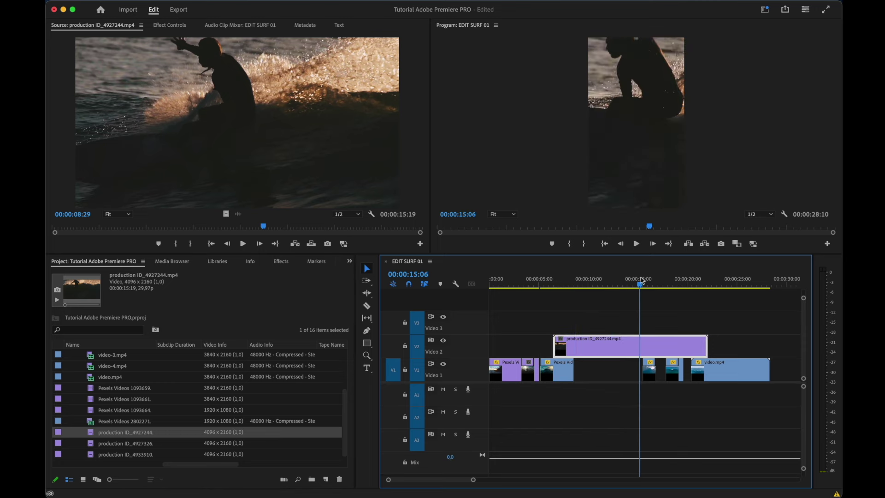
pyautogui.moveTo(551, 352)
pyautogui.mouseDown()
pyautogui.moveTo(647, 346)
pyautogui.moveTo(625, 348)
pyautogui.mouseUp()
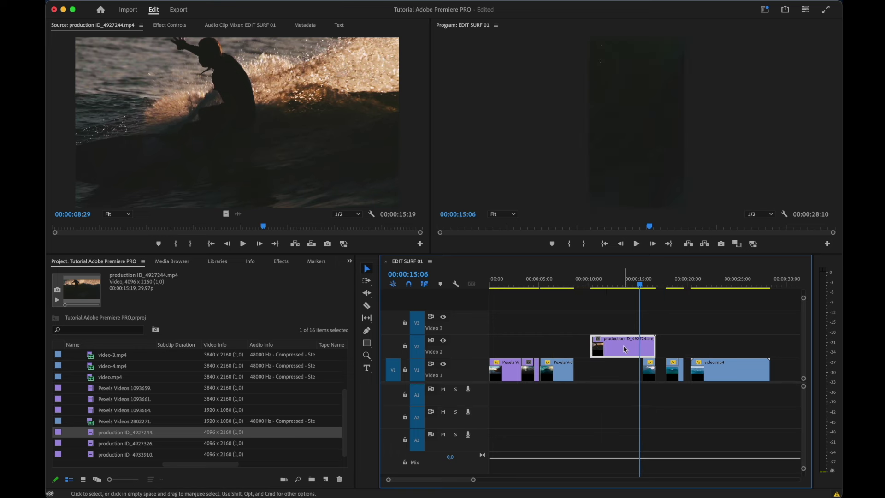
# Set the silhouette clip's scale to 90% and play it back to check
pyautogui.click(154, 25)
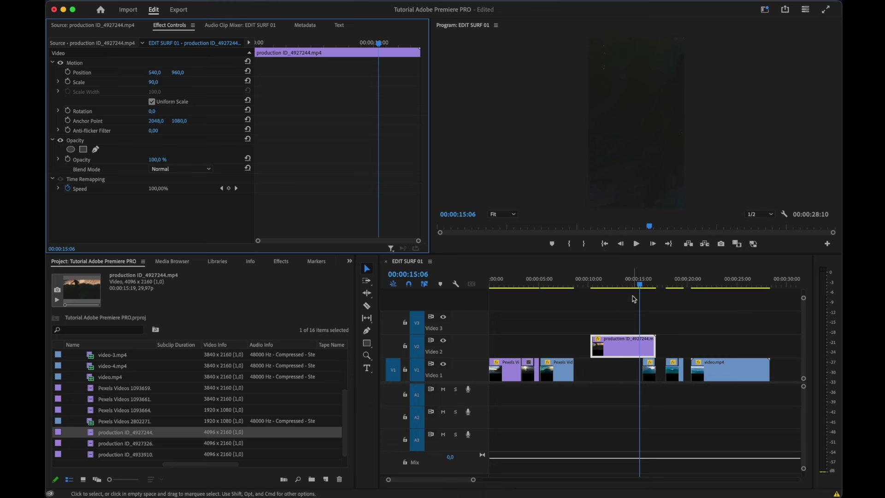
pyautogui.click(618, 280)
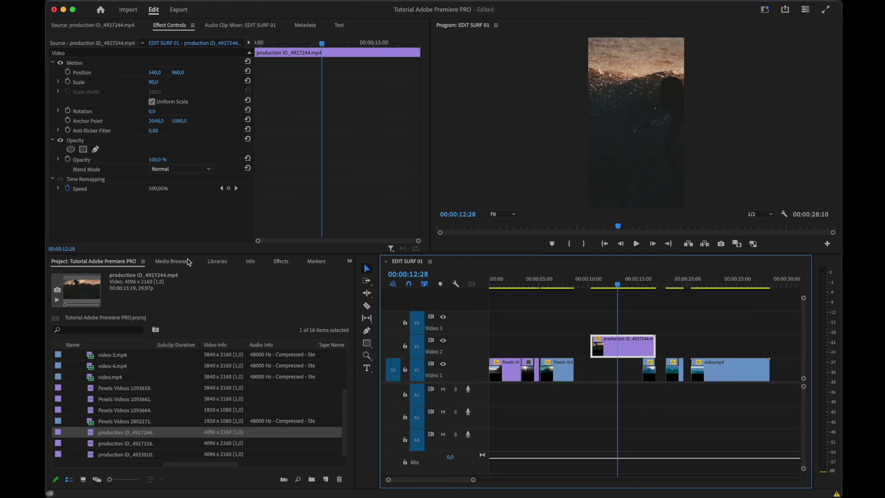
pyautogui.moveTo(151, 86); pyautogui.dragTo(145, 87)
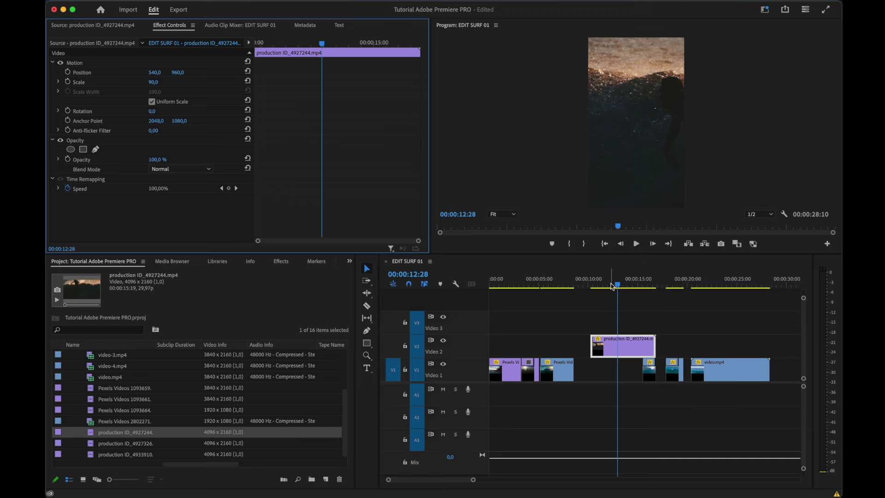
pyautogui.click(592, 285)
pyautogui.press('space')
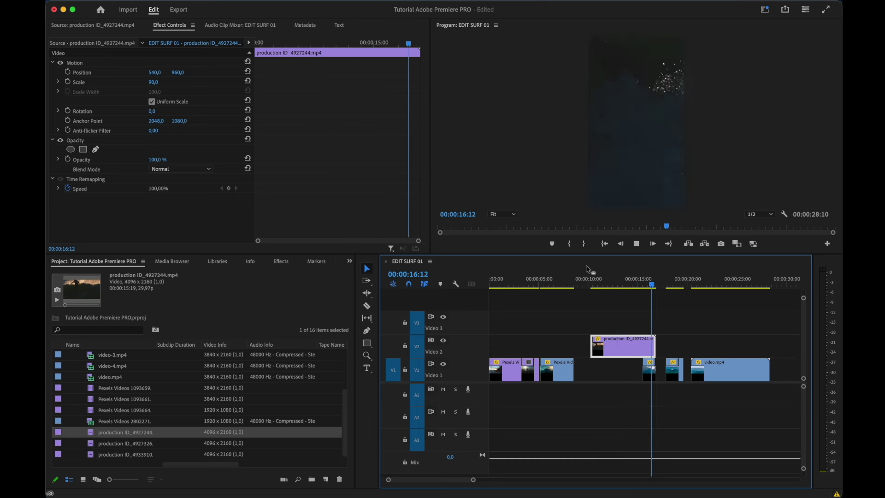
pyautogui.press('space')
pyautogui.moveTo(613, 283); pyautogui.dragTo(594, 295)
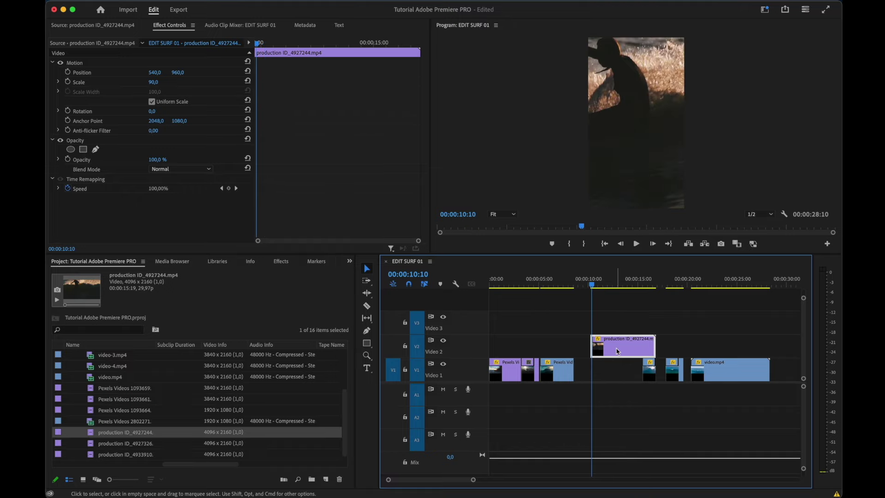
# Move the silhouette clip to Position X 762 and trim its end to a brief shot
pyautogui.moveTo(0, 0)
pyautogui.click(152, 83)
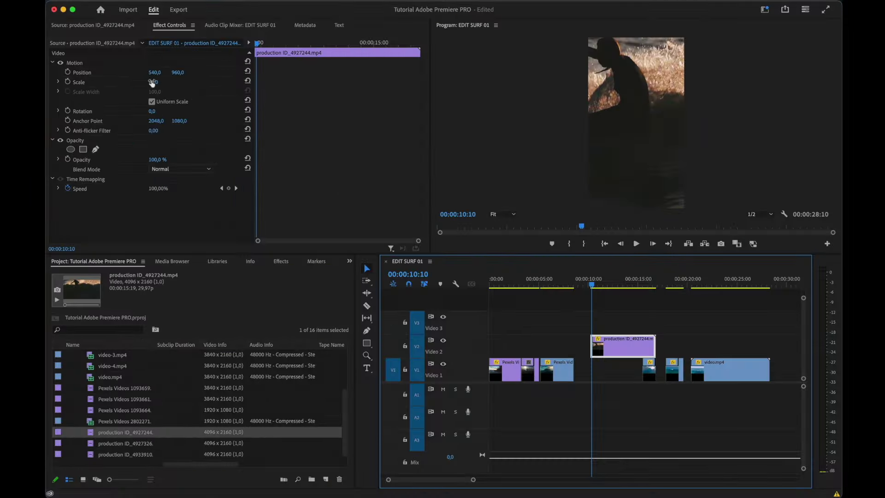
pyautogui.moveTo(153, 73); pyautogui.dragTo(62, 73)
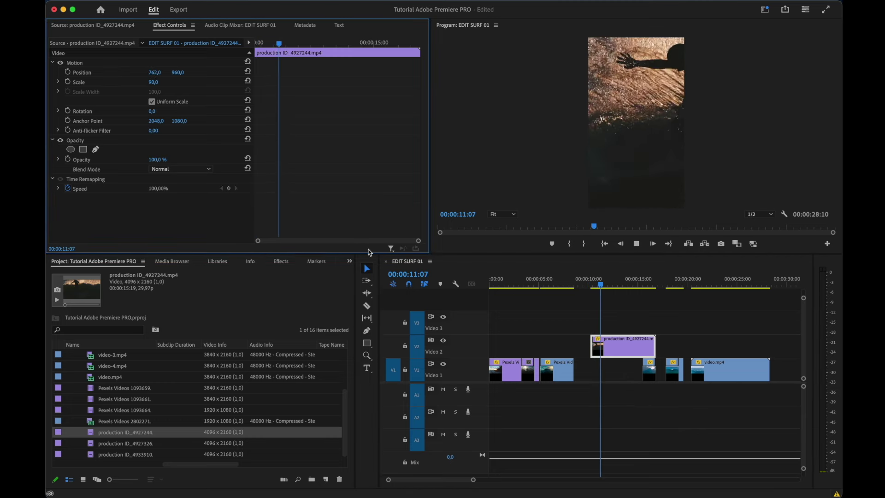
pyautogui.press('space')
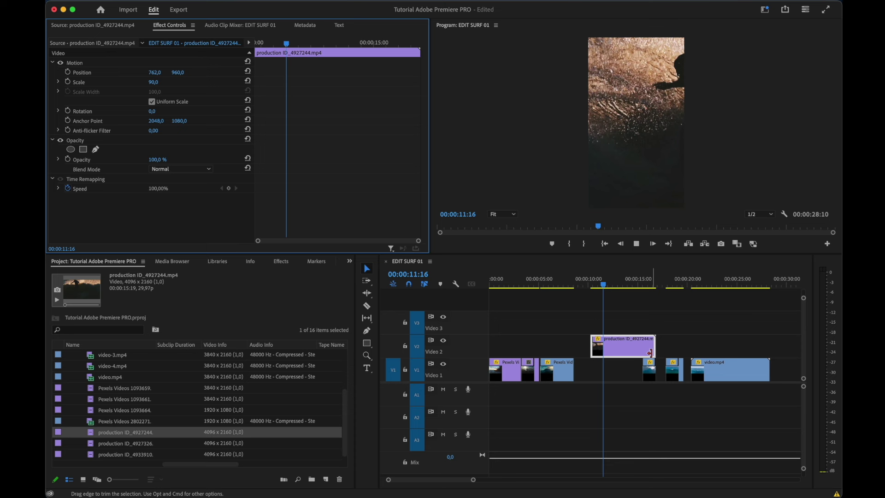
pyautogui.moveTo(658, 355)
pyautogui.mouseDown()
pyautogui.moveTo(607, 346)
pyautogui.moveTo(706, 353)
pyautogui.mouseUp()
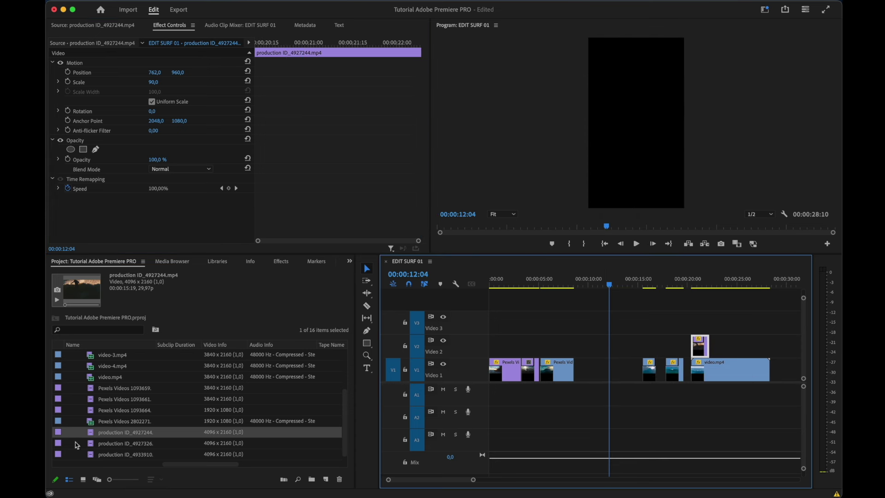
# Preview production ID_4927326 in the Source monitor
pyautogui.click(95, 444)
pyautogui.doubleClick(94, 444)
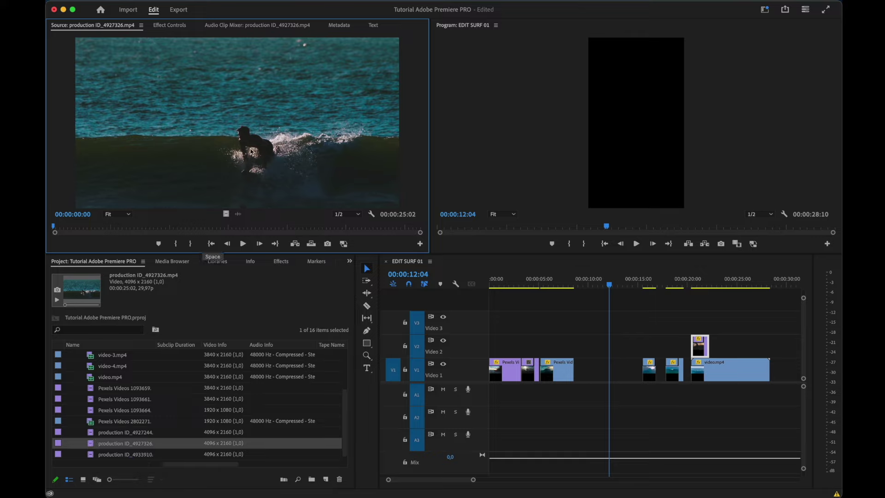
pyautogui.moveTo(132, 226); pyautogui.dragTo(308, 201)
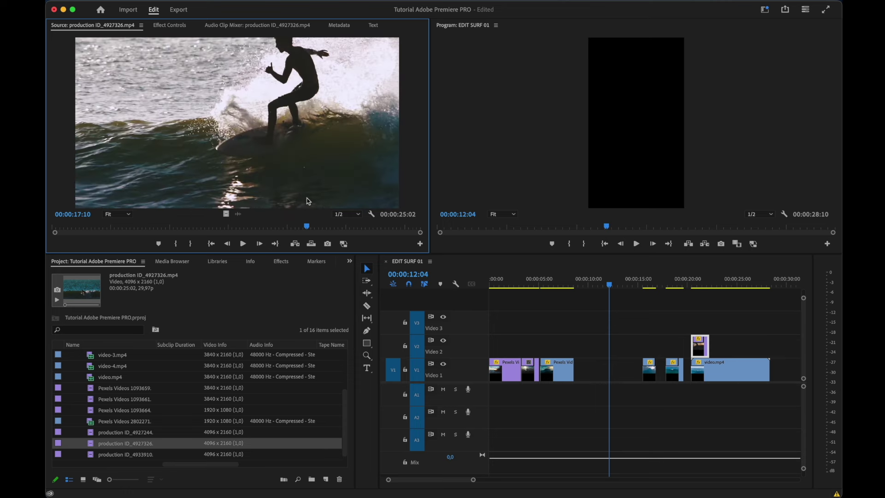
# Preview production ID_4933910 and place it on Video 3 of EDIT SURF 01
pyautogui.doubleClick(87, 454)
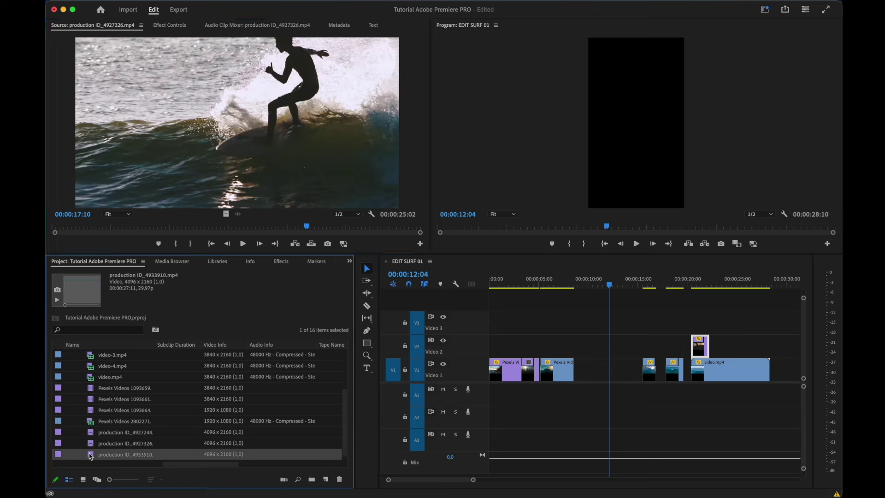
pyautogui.moveTo(100, 231); pyautogui.dragTo(271, 232)
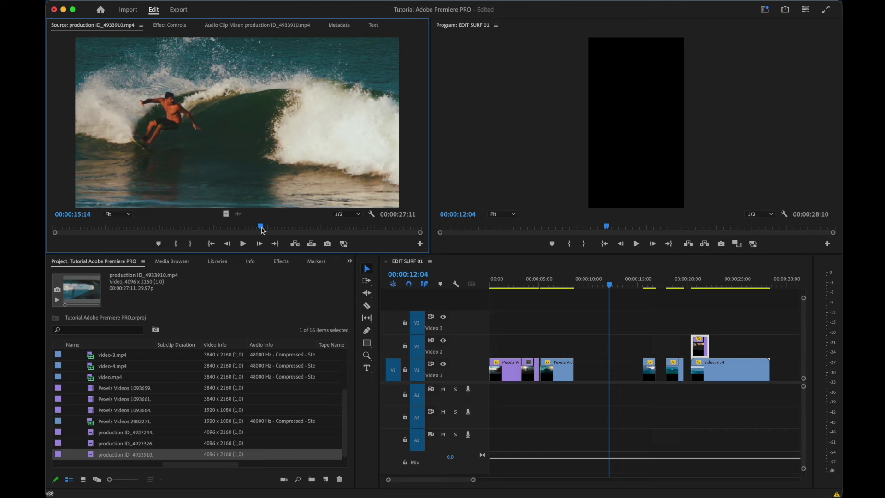
pyautogui.moveTo(254, 237)
pyautogui.mouseDown()
pyautogui.moveTo(237, 242)
pyautogui.moveTo(249, 252)
pyautogui.moveTo(242, 255)
pyautogui.mouseUp()
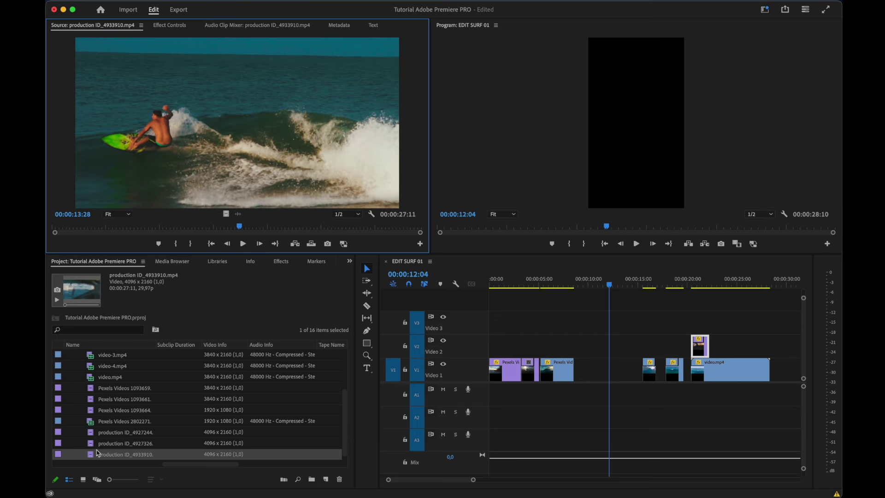
pyautogui.moveTo(97, 452)
pyautogui.mouseDown()
pyautogui.moveTo(571, 324)
pyautogui.moveTo(530, 328)
pyautogui.mouseUp()
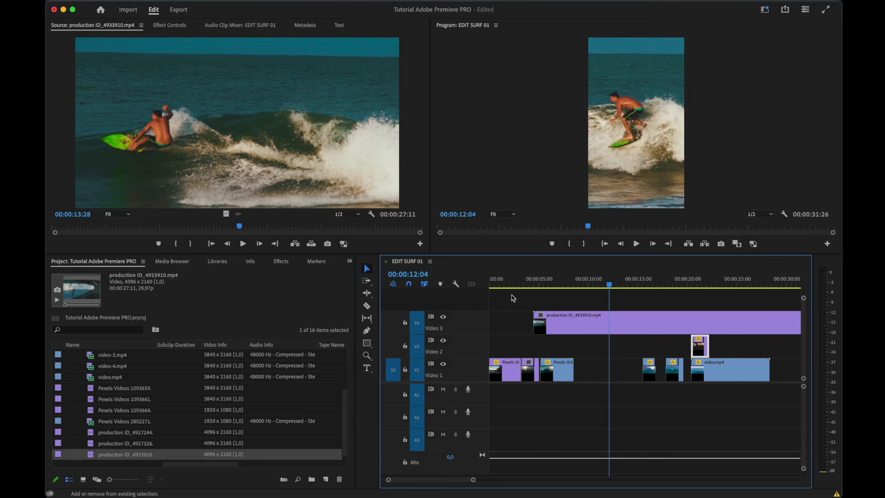
# Set the new Video 3 clip's scale to 90 and Position X to 1222
pyautogui.click(158, 28)
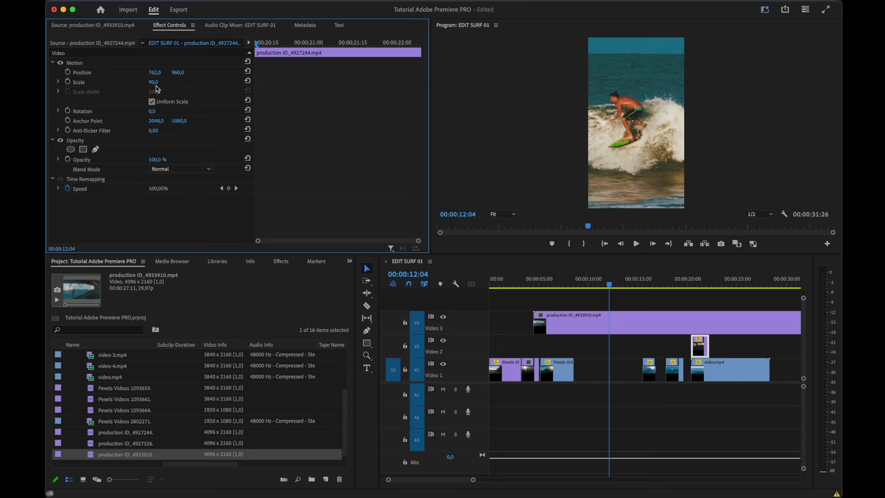
pyautogui.click(685, 314)
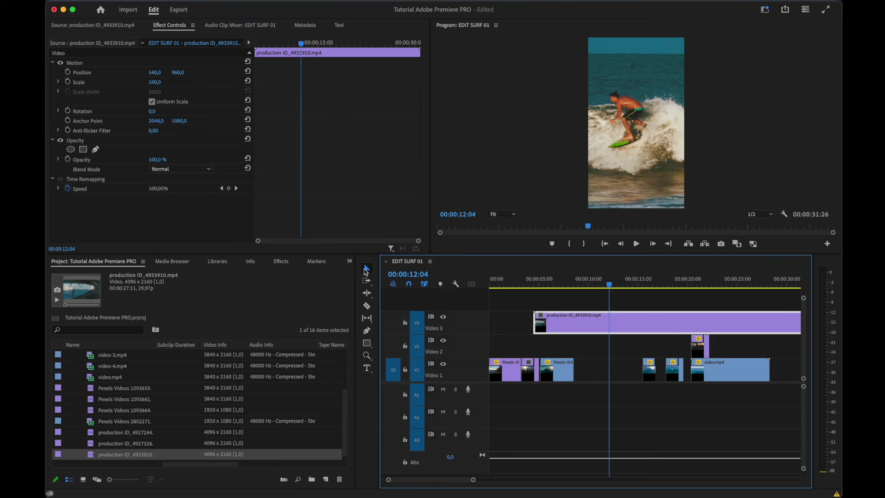
pyautogui.click(155, 82)
pyautogui.write('90')
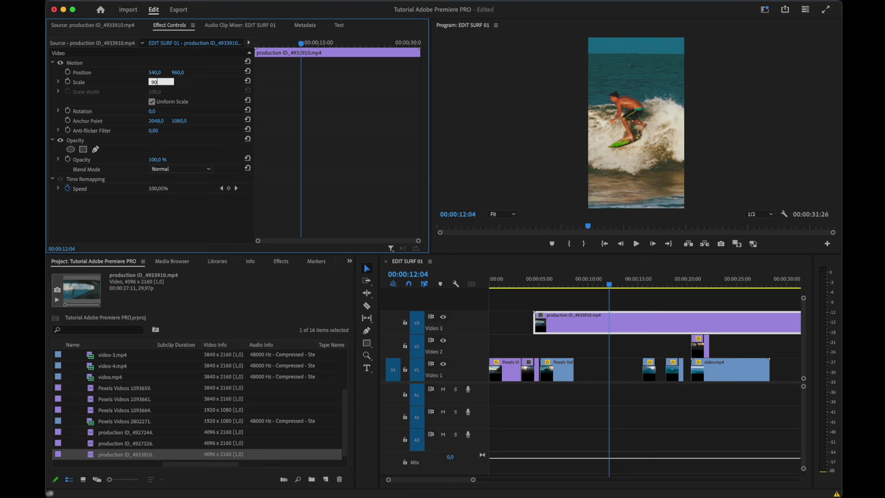
pyautogui.press('Return')
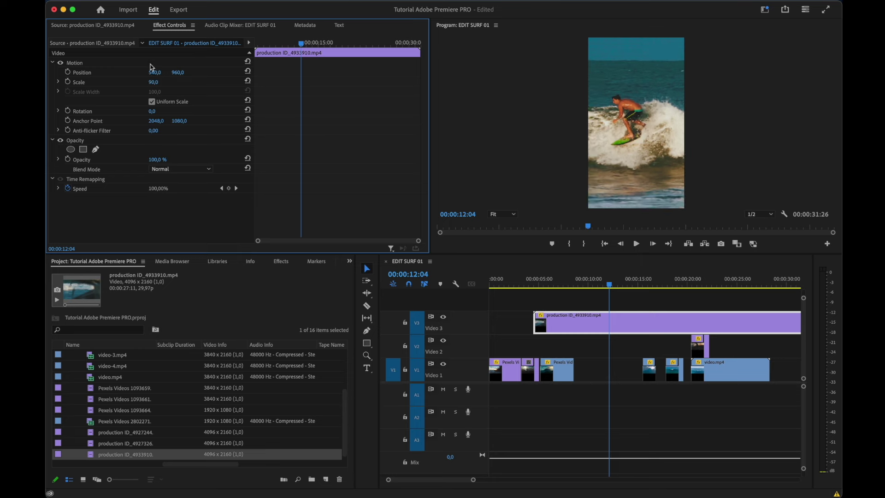
pyautogui.moveTo(155, 73); pyautogui.dragTo(276, 73)
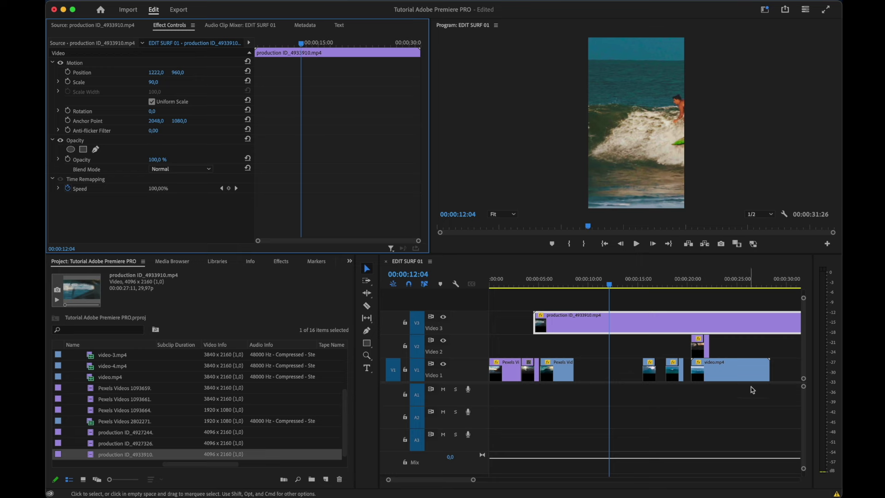
# Trim the Video 3 clip to a short surf moment and move it to about 10 seconds
pyautogui.hscroll(10, 630, 276)
pyautogui.click(507, 281)
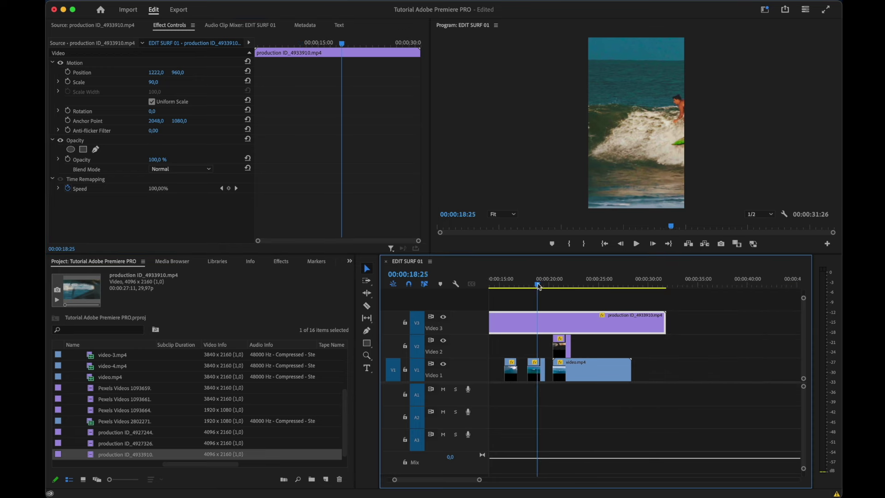
pyautogui.moveTo(507, 281); pyautogui.dragTo(531, 288)
pyautogui.hscroll(-5, 547, 321)
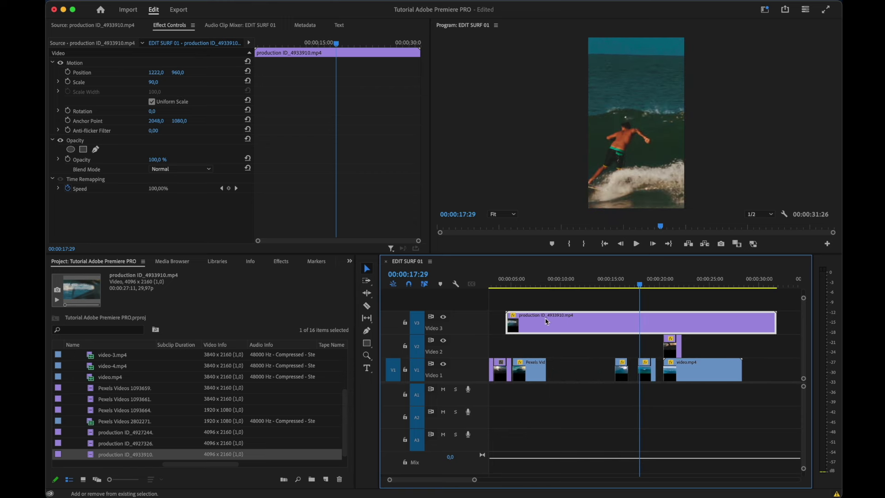
pyautogui.moveTo(510, 317); pyautogui.dragTo(645, 312)
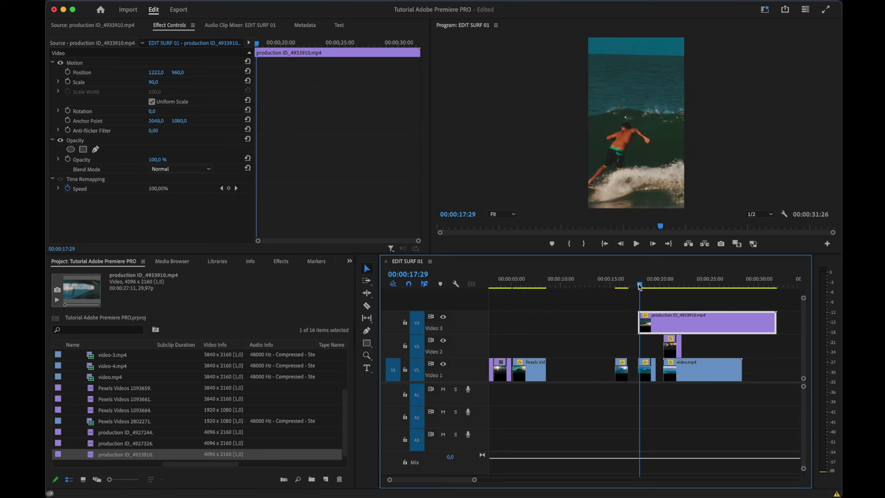
pyautogui.moveTo(639, 286); pyautogui.dragTo(666, 296)
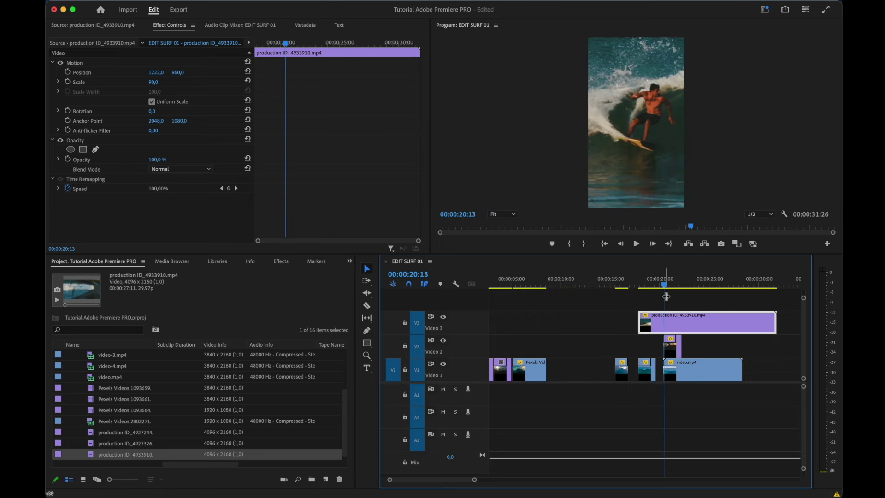
pyautogui.moveTo(775, 325); pyautogui.dragTo(568, 322)
pyautogui.moveTo(556, 283); pyautogui.dragTo(559, 284)
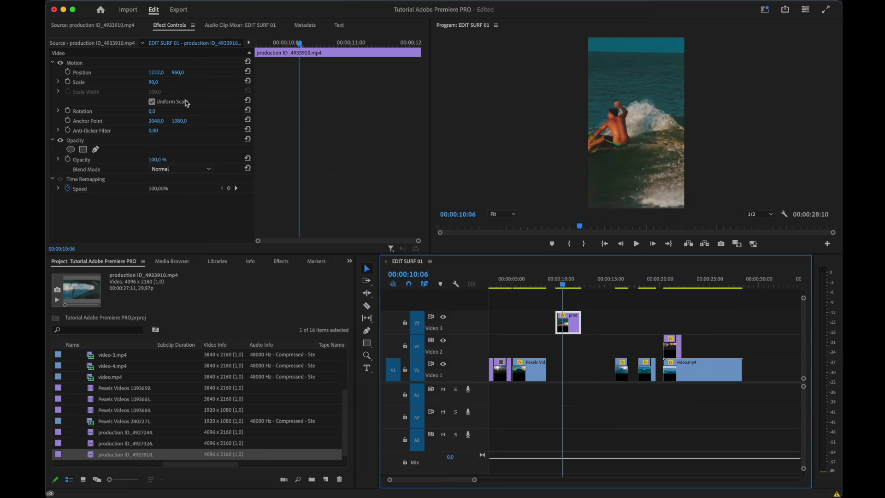
# Reframe the short Video 3 clip to Position X 1530 and play it back to check
pyautogui.moveTo(157, 73); pyautogui.dragTo(298, 73)
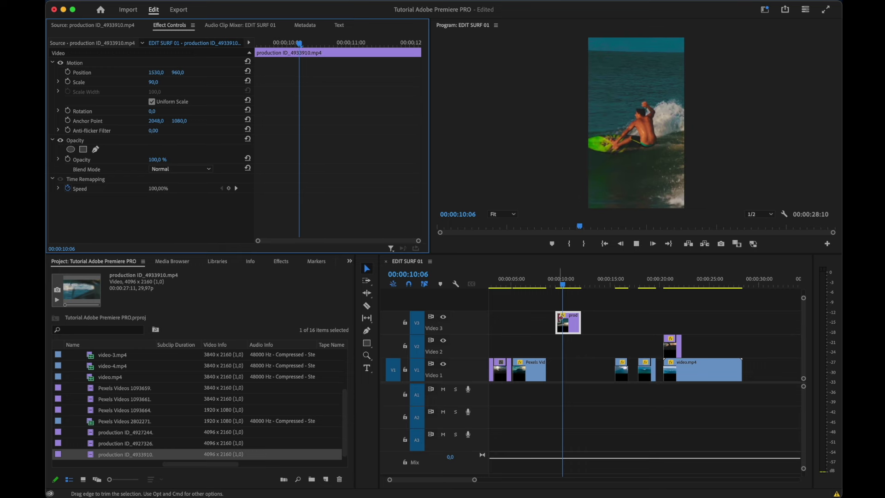
pyautogui.press('space')
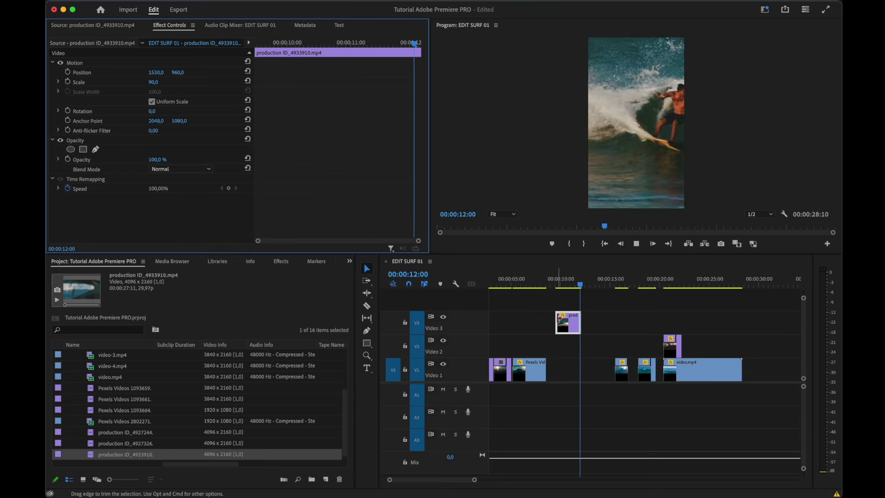
pyautogui.press('space')
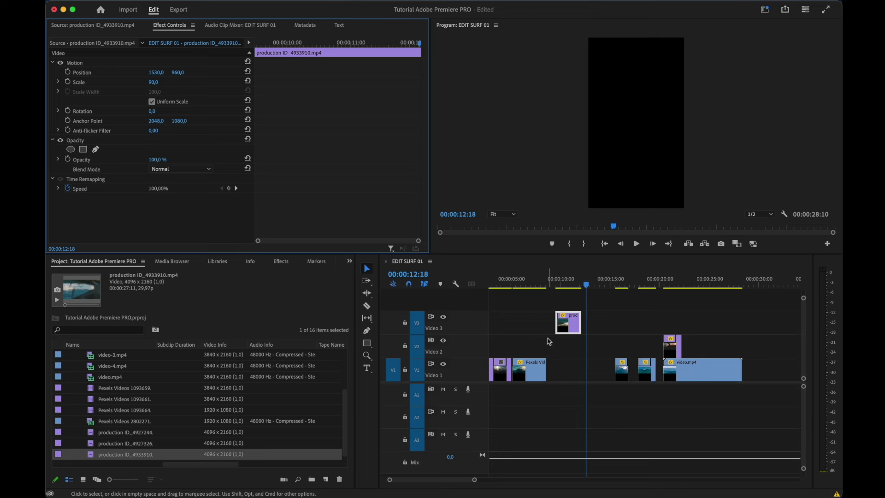
# Reorder video-3 and video-2 on Video 1 right after the Pexels clips
pyautogui.click(626, 286)
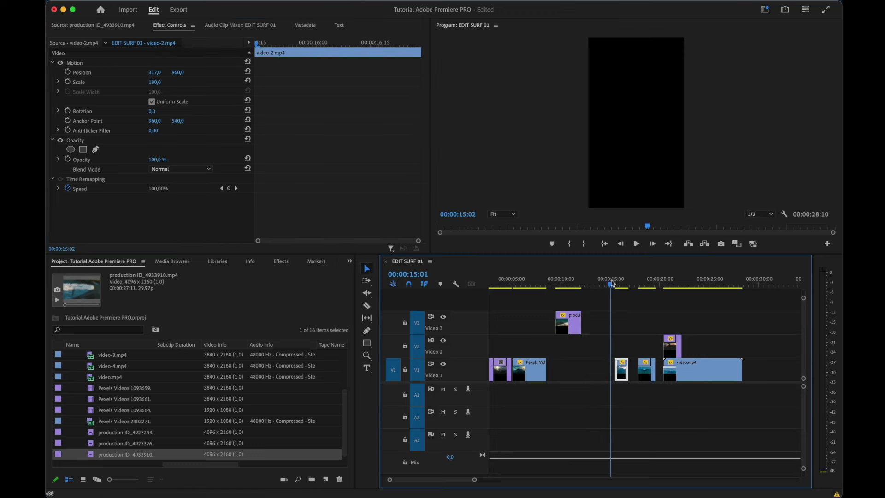
pyautogui.moveTo(625, 286); pyautogui.dragTo(640, 286)
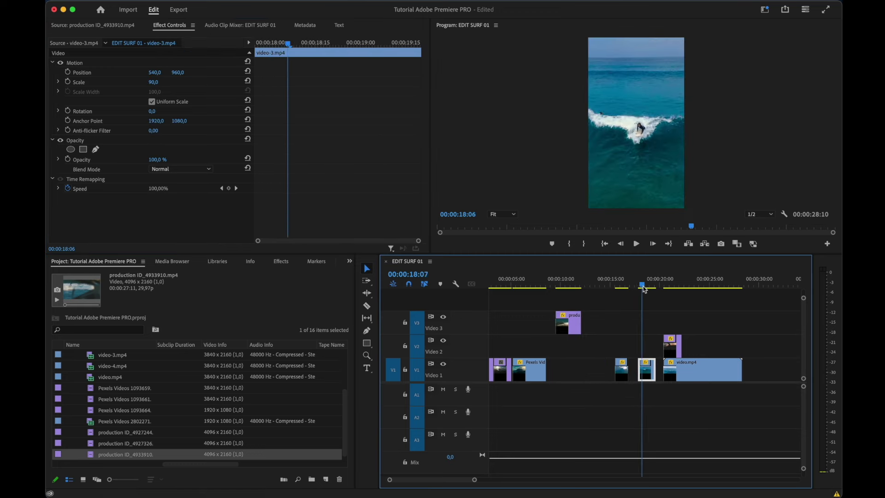
pyautogui.click(650, 372)
pyautogui.moveTo(649, 372); pyautogui.dragTo(558, 371)
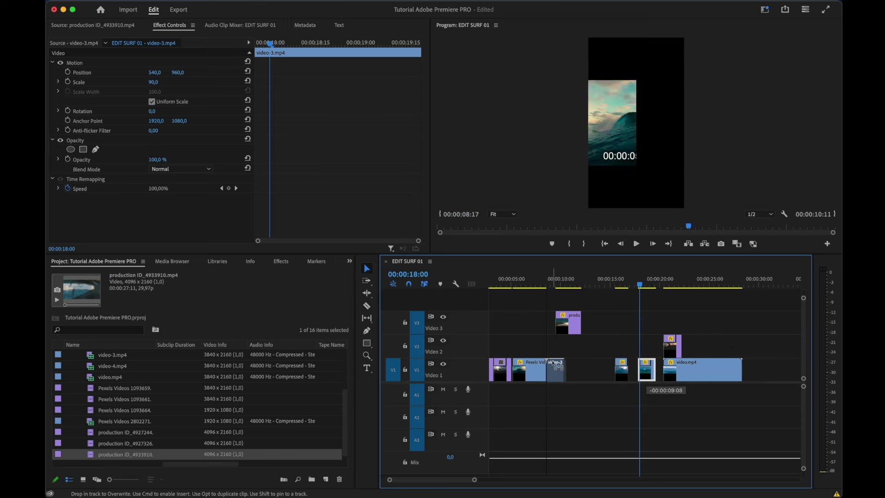
pyautogui.moveTo(623, 283); pyautogui.dragTo(625, 289)
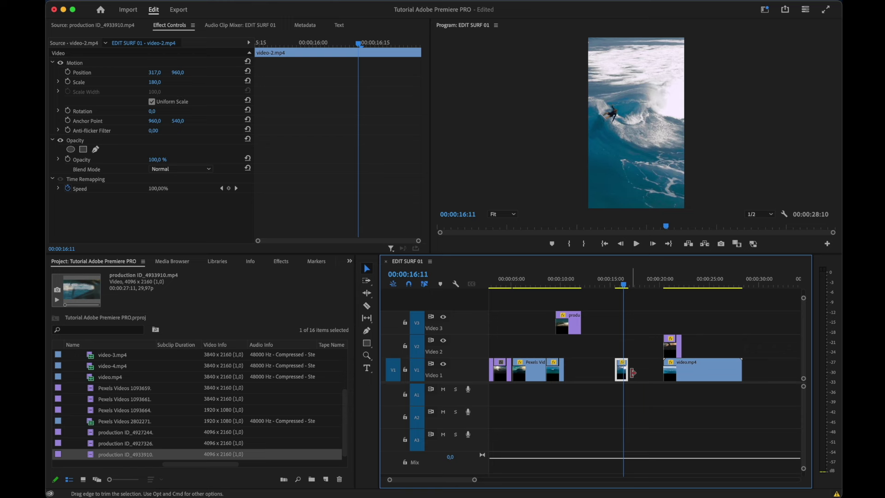
pyautogui.moveTo(621, 376); pyautogui.dragTo(570, 375)
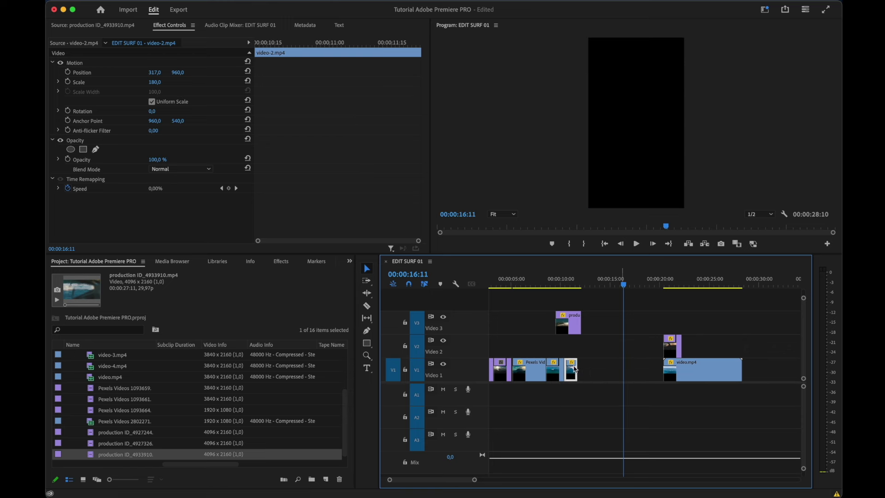
# Bring the short Video 2 clip down to Video 1 and close the gap before video.mp4
pyautogui.moveTo(670, 350); pyautogui.dragTo(612, 373)
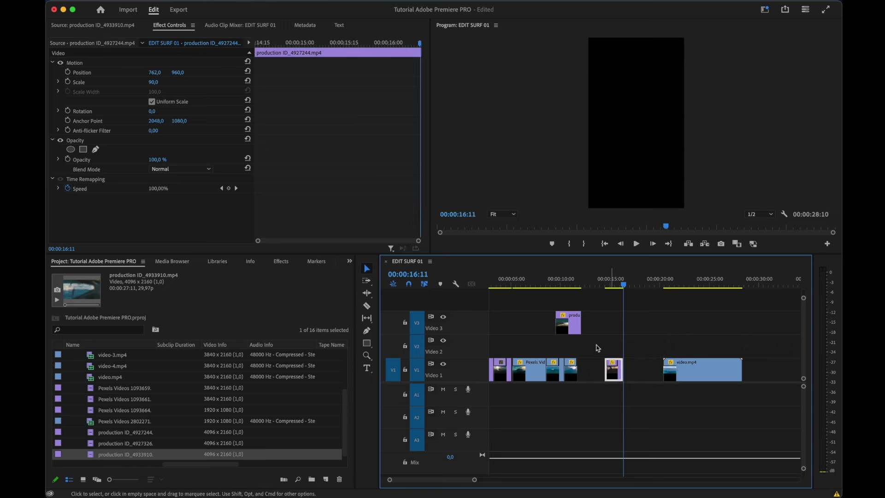
pyautogui.moveTo(566, 329); pyautogui.dragTo(589, 329)
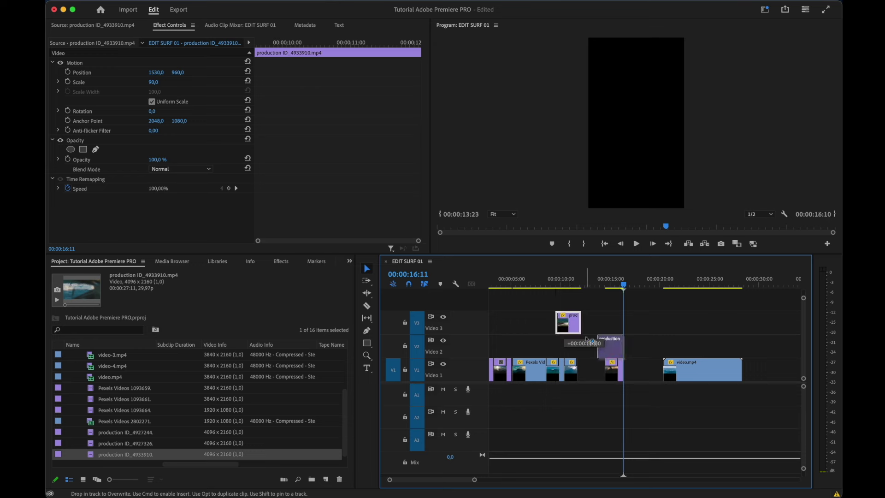
pyautogui.moveTo(616, 375)
pyautogui.mouseDown()
pyautogui.moveTo(627, 378)
pyautogui.moveTo(618, 375)
pyautogui.mouseUp()
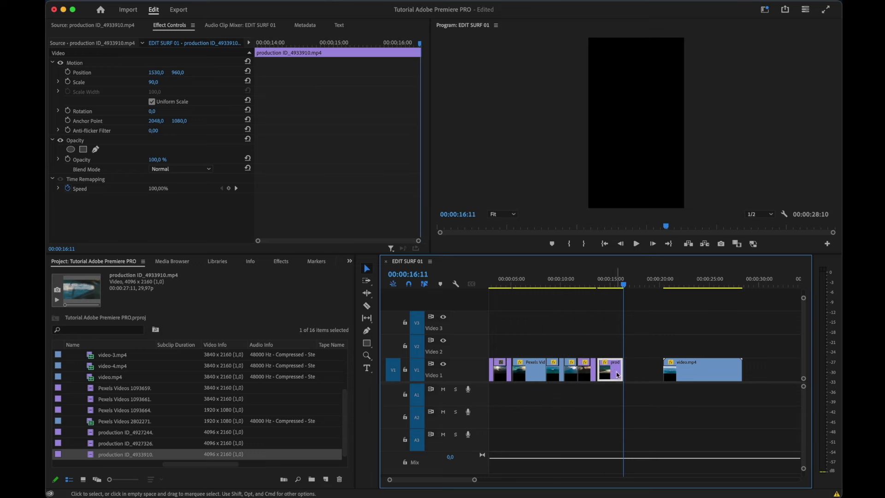
pyautogui.moveTo(682, 371); pyautogui.dragTo(639, 369)
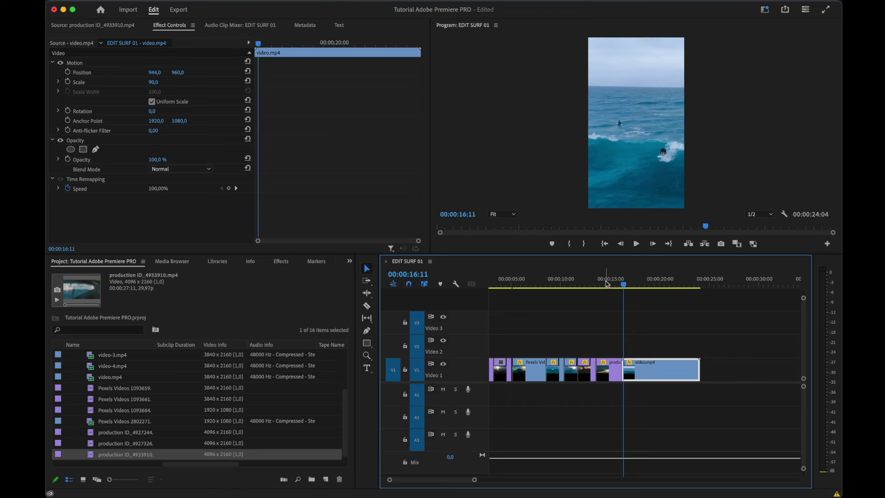
# Play the sequence from about 8 seconds to review the edit
pyautogui.moveTo(637, 289); pyautogui.dragTo(537, 287)
pyautogui.press('space')
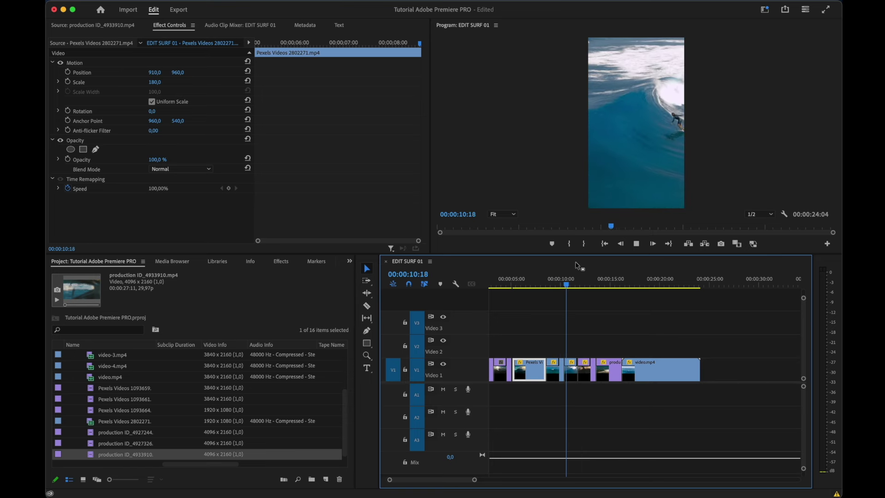
pyautogui.press('space')
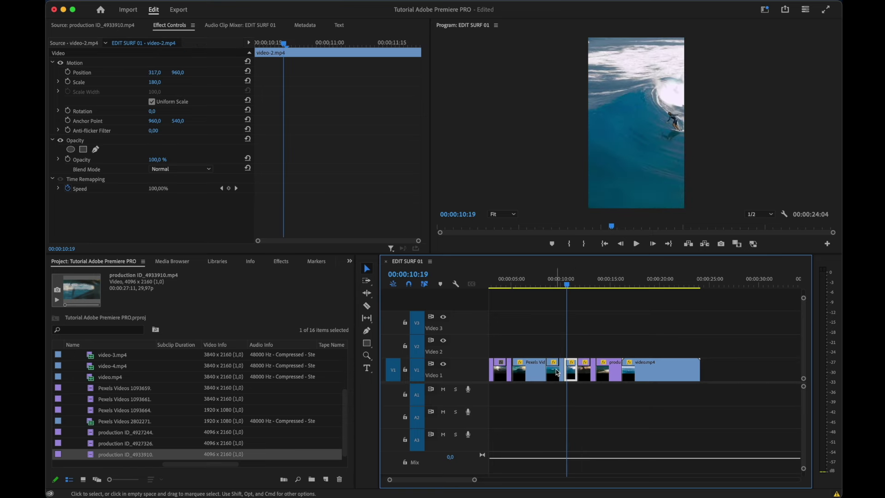
# Shift video-3 left to Position X about 434, then lift the production clip onto Video 3
pyautogui.click(553, 277)
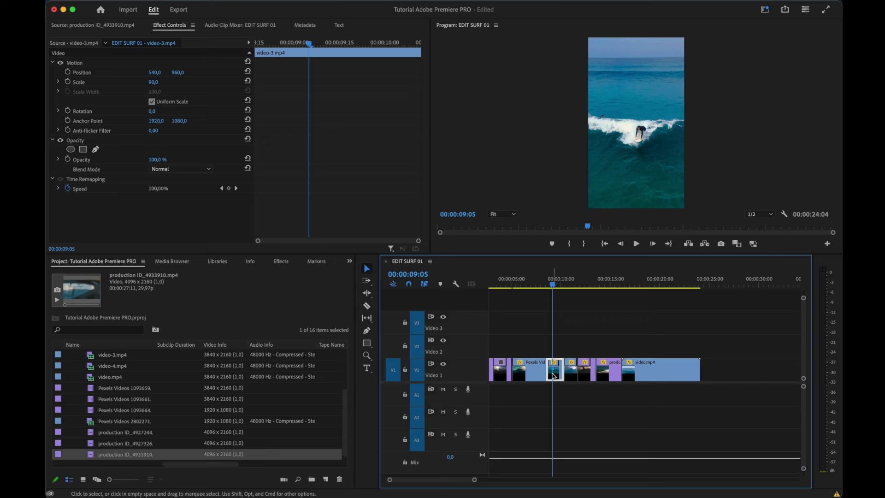
pyautogui.moveTo(151, 72); pyautogui.dragTo(106, 72)
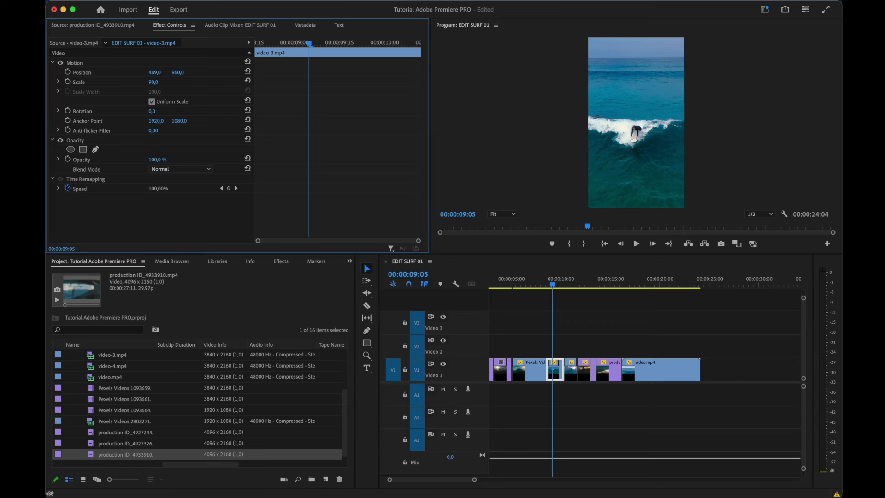
pyautogui.press('space')
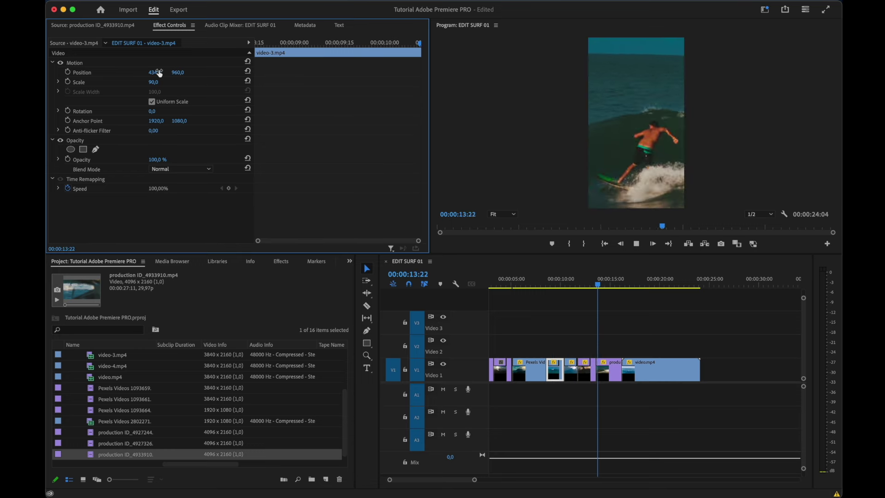
pyautogui.press('space')
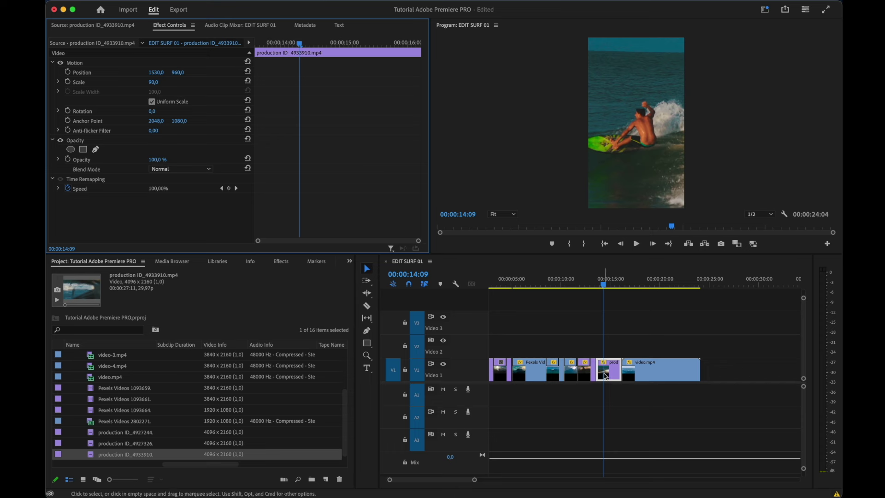
pyautogui.moveTo(606, 375)
pyautogui.mouseDown()
pyautogui.moveTo(627, 372)
pyautogui.moveTo(626, 323)
pyautogui.mouseUp()
# Split the production clip around 12 seconds and butt the cut piece against video.mp4
pyautogui.moveTo(595, 356); pyautogui.dragTo(594, 371)
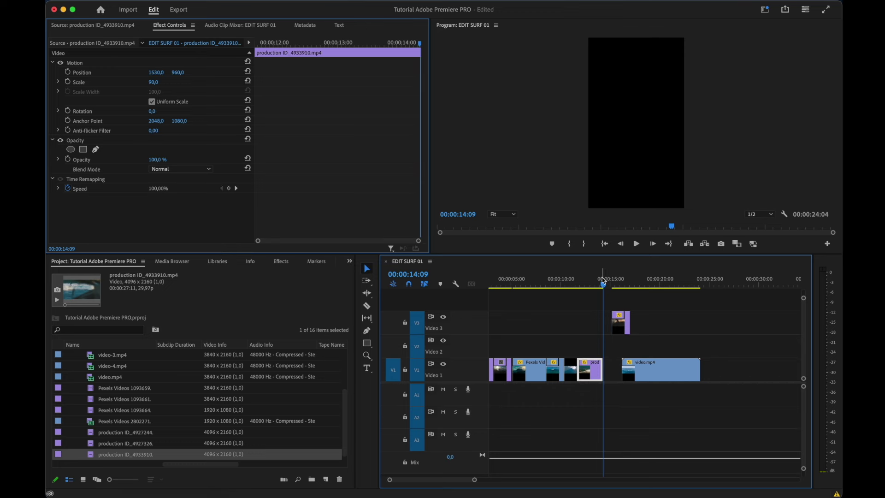
pyautogui.click(584, 285)
pyautogui.moveTo(585, 284); pyautogui.dragTo(586, 286)
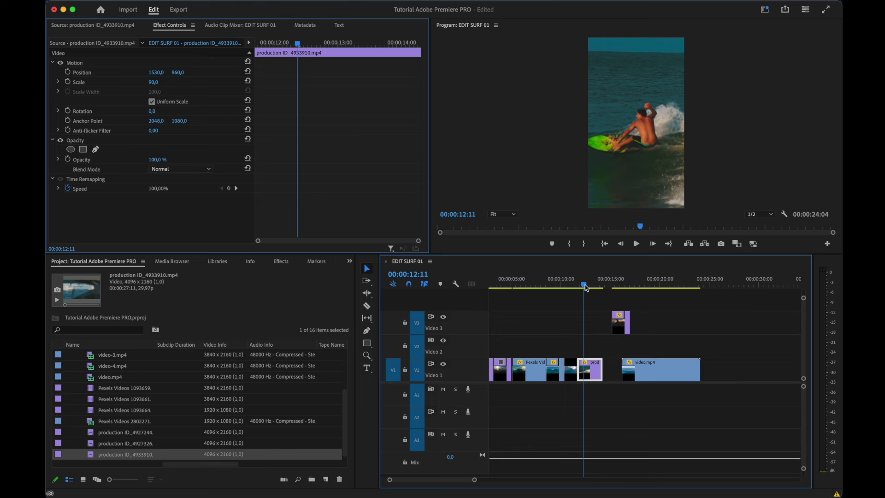
pyautogui.moveTo(586, 288); pyautogui.dragTo(588, 289)
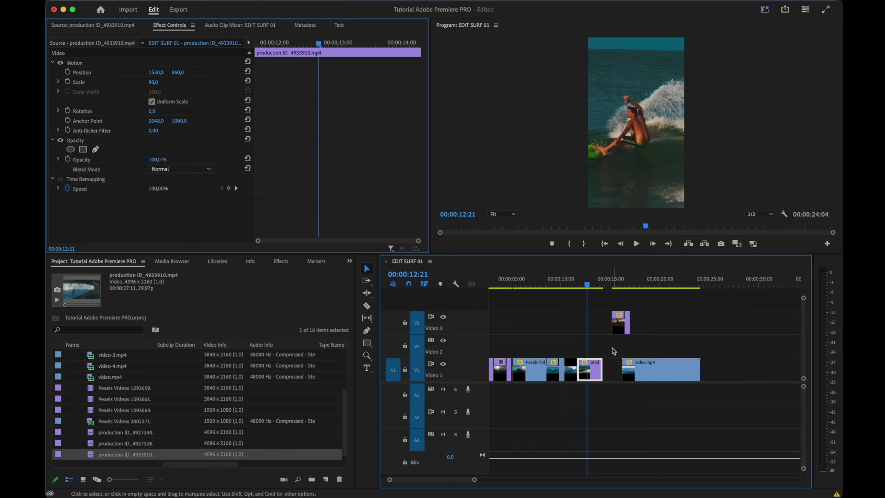
pyautogui.press('c')
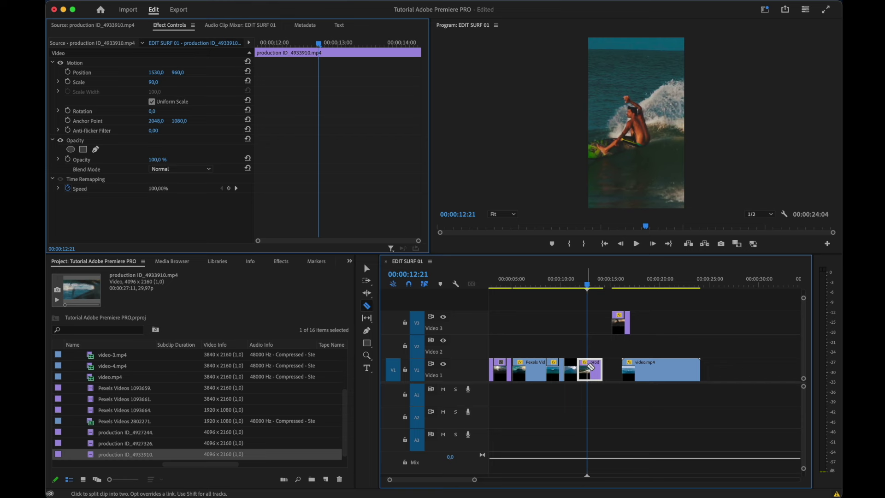
pyautogui.click(590, 367)
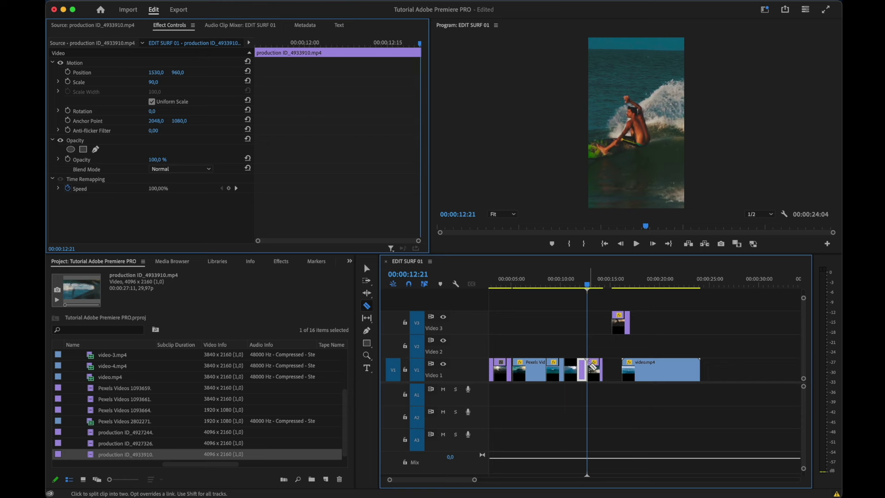
pyautogui.moveTo(593, 370); pyautogui.dragTo(611, 366)
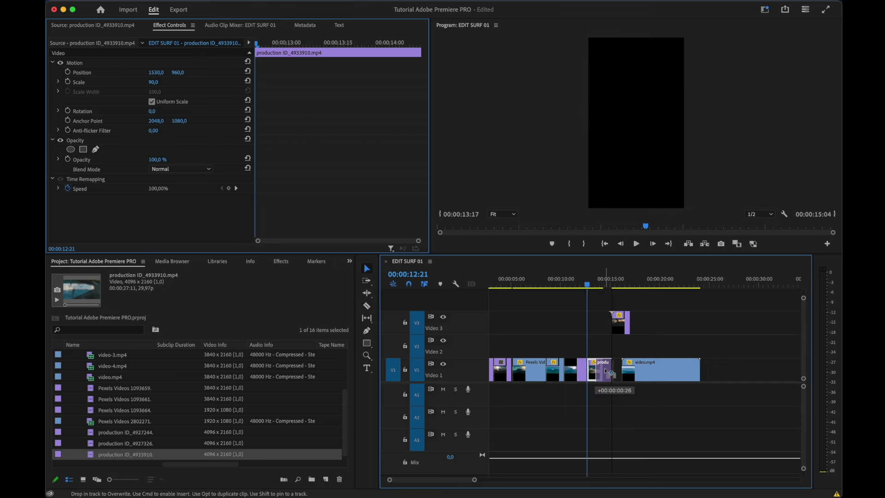
# Move the Video 3 clip down to Video 2, review it, and shorten its end
pyautogui.moveTo(621, 325); pyautogui.dragTo(599, 353)
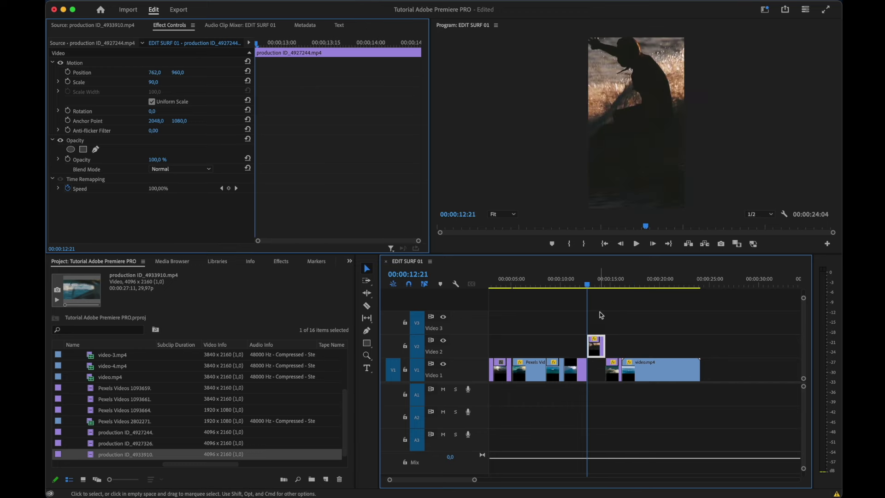
pyautogui.press('space')
pyautogui.press('space')
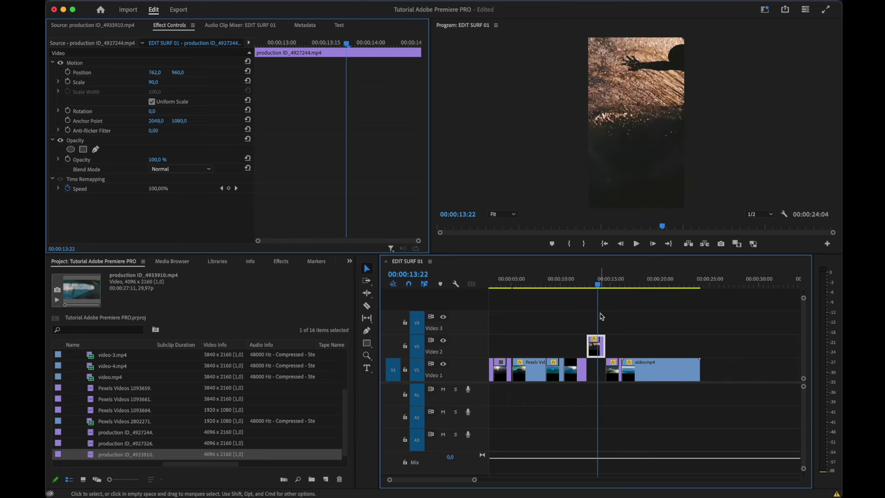
pyautogui.press('space')
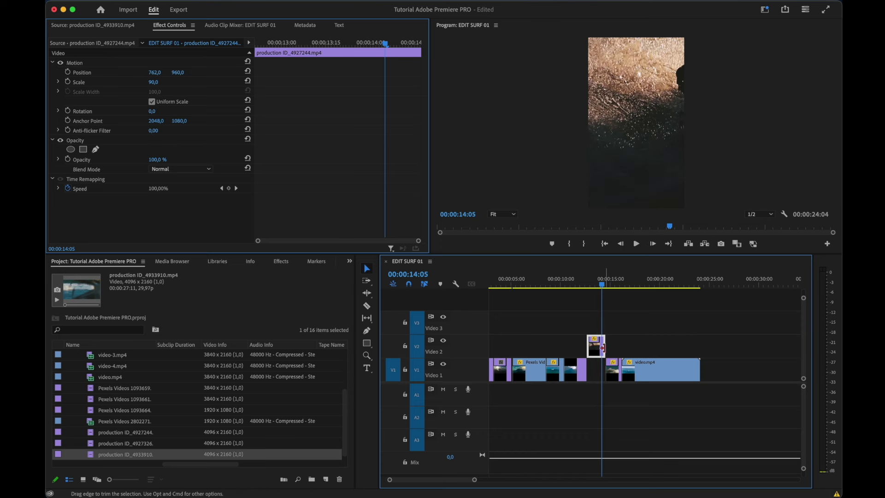
pyautogui.moveTo(602, 348)
pyautogui.mouseDown()
pyautogui.moveTo(597, 374)
pyautogui.moveTo(607, 370)
pyautogui.mouseUp()
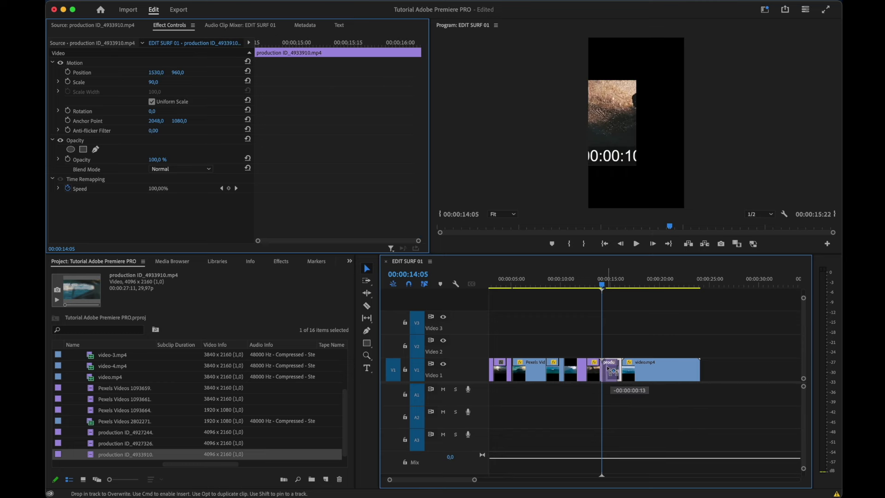
# Close the gap on Video 1 and extend the short clip toward video.mp4
pyautogui.click(572, 278)
pyautogui.press('space')
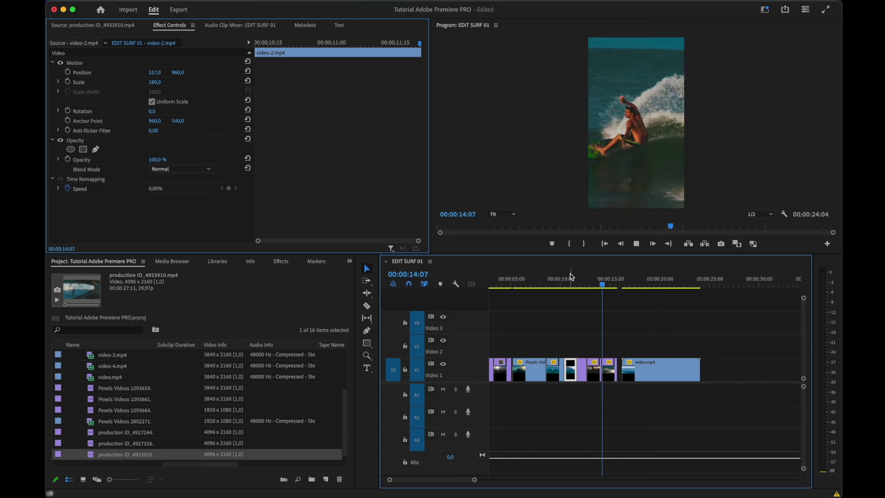
pyautogui.press('space')
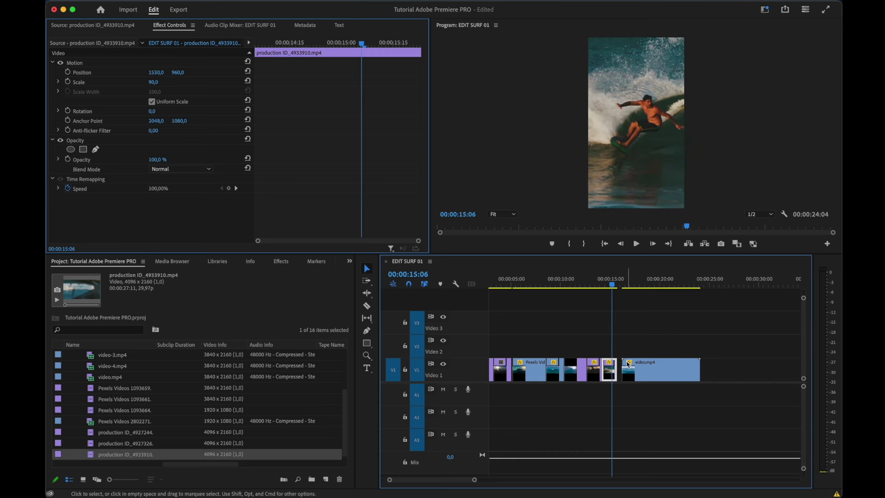
pyautogui.moveTo(615, 365); pyautogui.dragTo(608, 373)
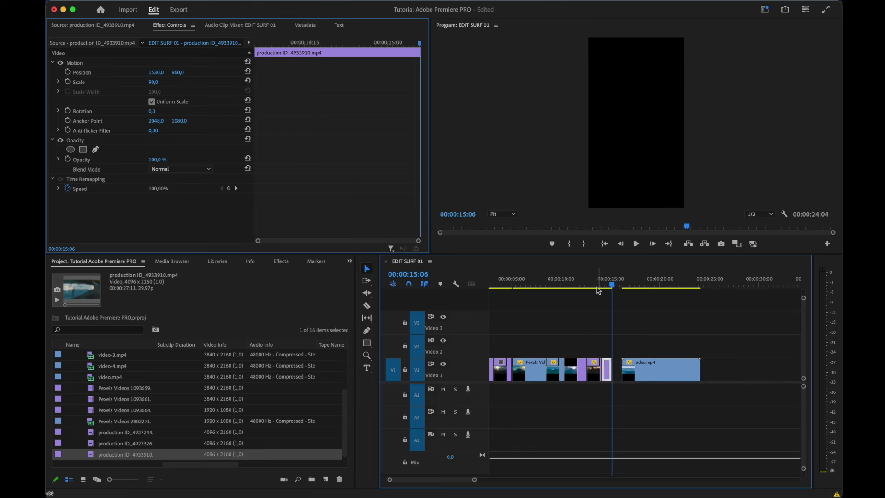
pyautogui.click(596, 281)
# Zoom into the recent cuts and trim the production clip's end, then play it back
pyautogui.press('z')
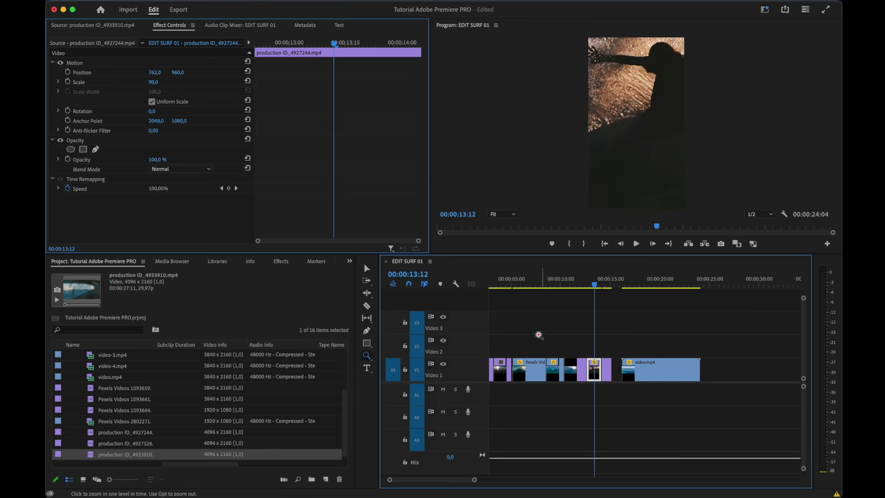
pyautogui.moveTo(578, 361); pyautogui.dragTo(636, 388)
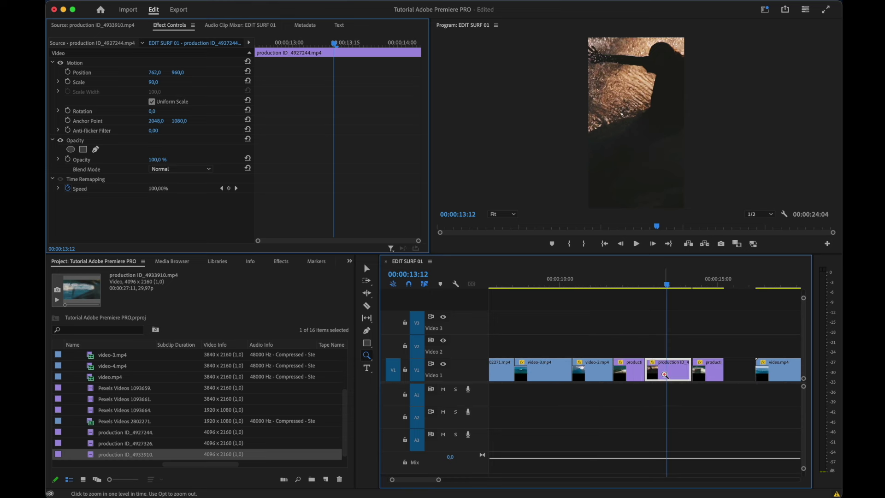
pyautogui.press('v')
pyautogui.moveTo(704, 369)
pyautogui.mouseDown()
pyautogui.moveTo(696, 372)
pyautogui.moveTo(718, 355)
pyautogui.moveTo(718, 365)
pyautogui.mouseUp()
pyautogui.press('space')
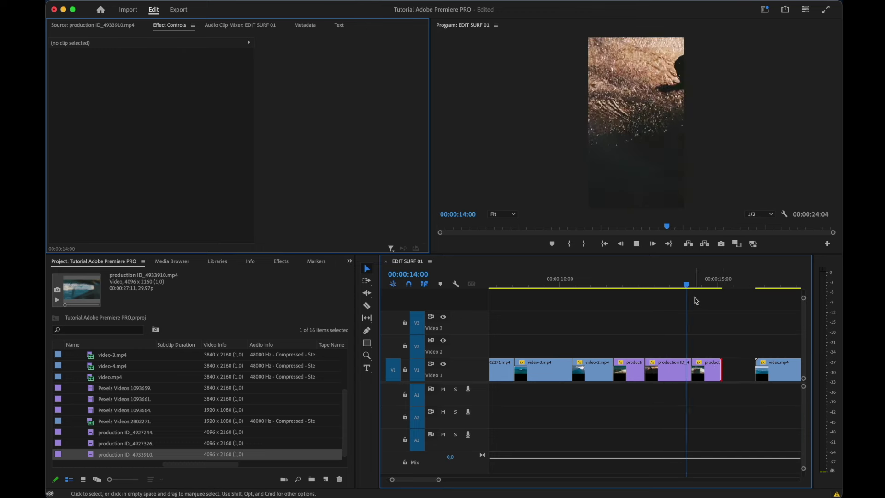
pyautogui.press('space')
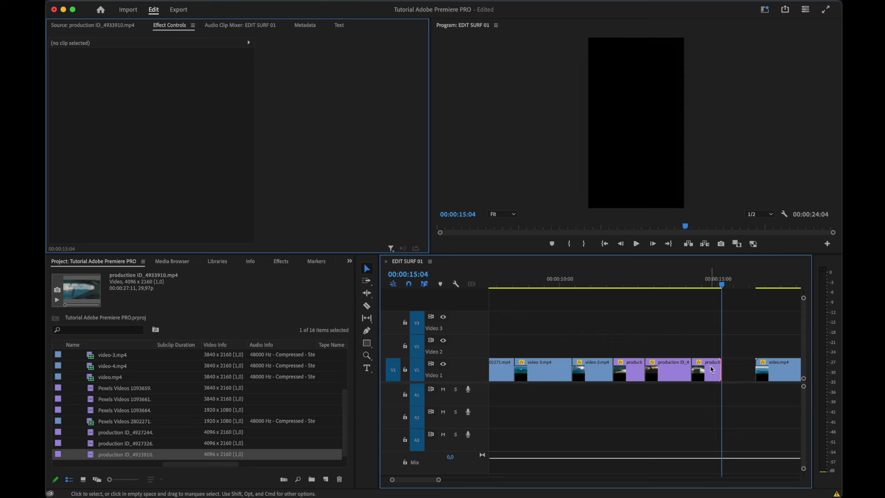
# Recentre the last production clip's surfer at Position X 1206 and review from 13:09
pyautogui.click(706, 281)
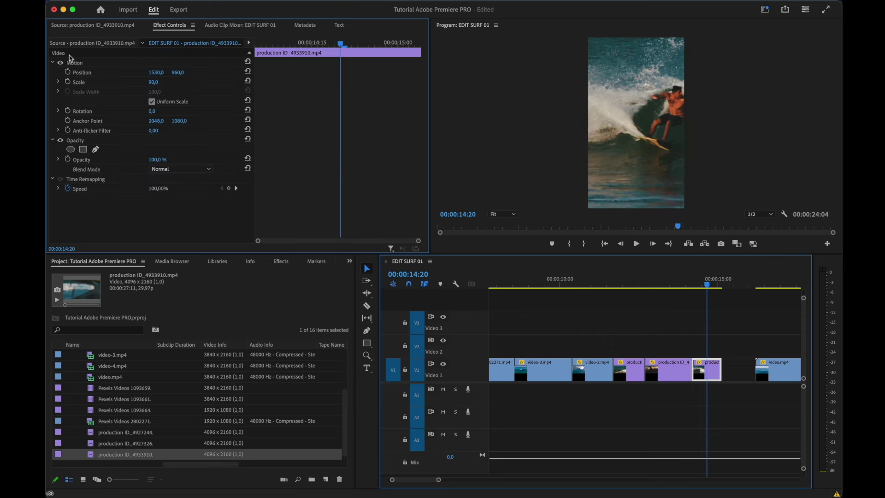
pyautogui.moveTo(156, 72); pyautogui.dragTo(102, 72)
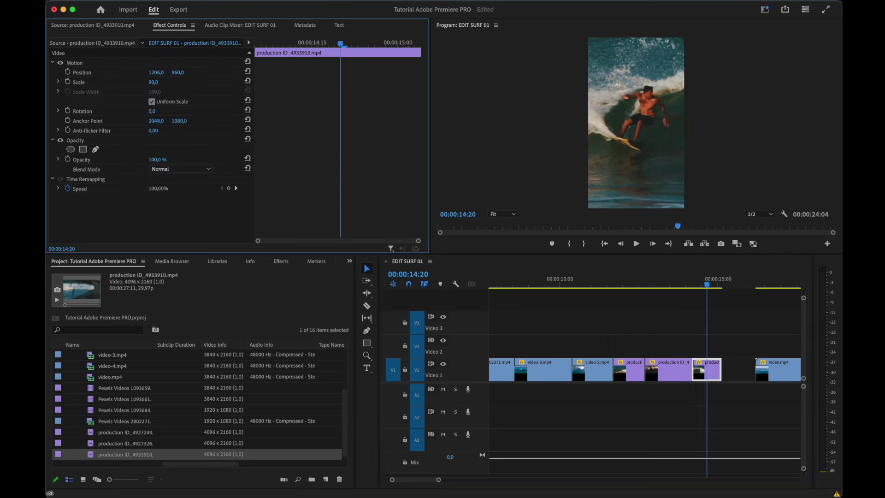
pyautogui.click(650, 280)
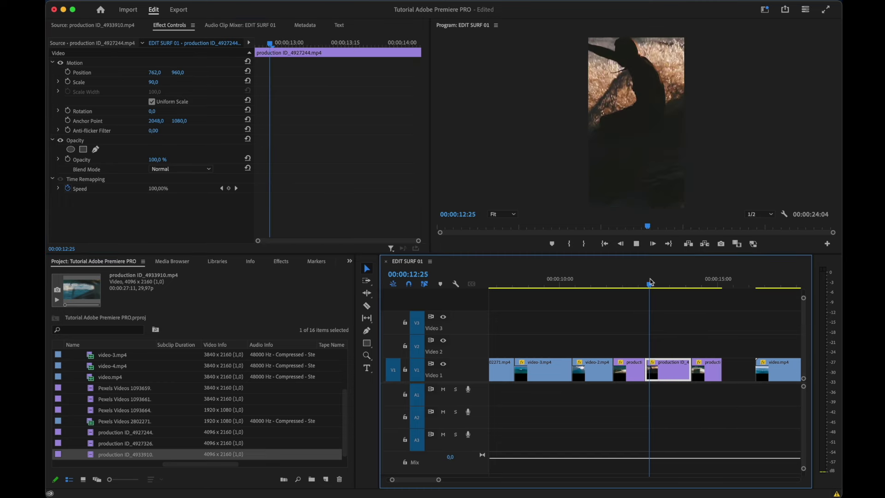
pyautogui.press('space')
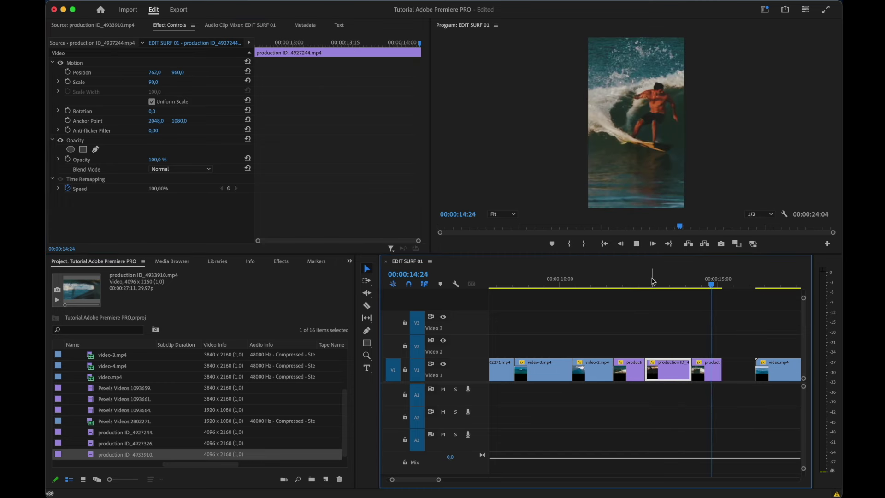
pyautogui.press('space')
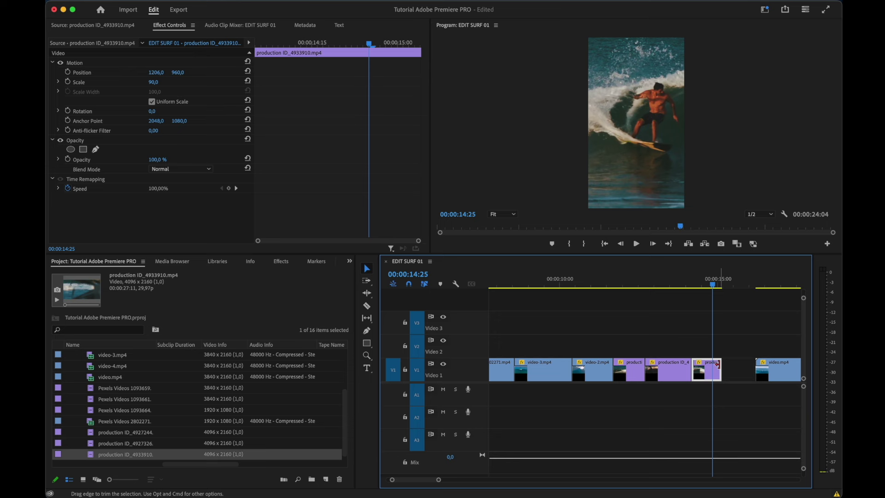
# Extend the last production clip by 16 frames and cut production ID_4927244 at 13:15
pyautogui.moveTo(717, 364)
pyautogui.mouseDown()
pyautogui.moveTo(738, 368)
pyautogui.moveTo(696, 372)
pyautogui.mouseUp()
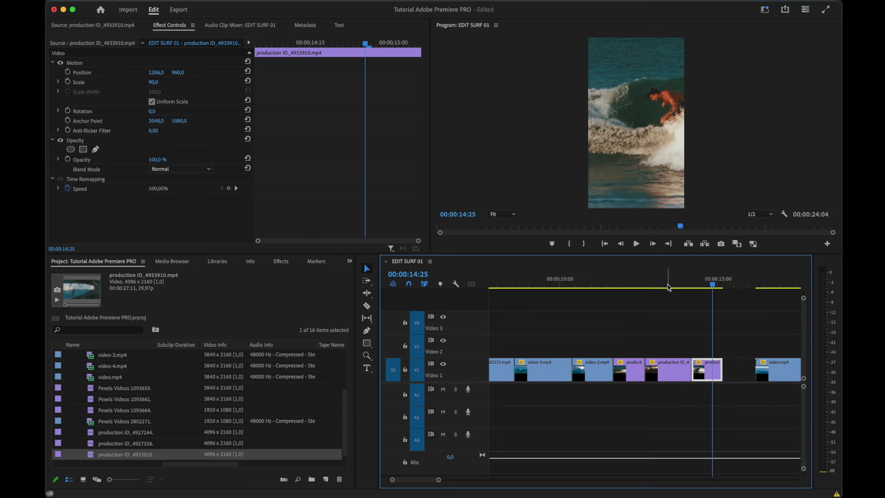
pyautogui.moveTo(668, 287); pyautogui.dragTo(654, 302)
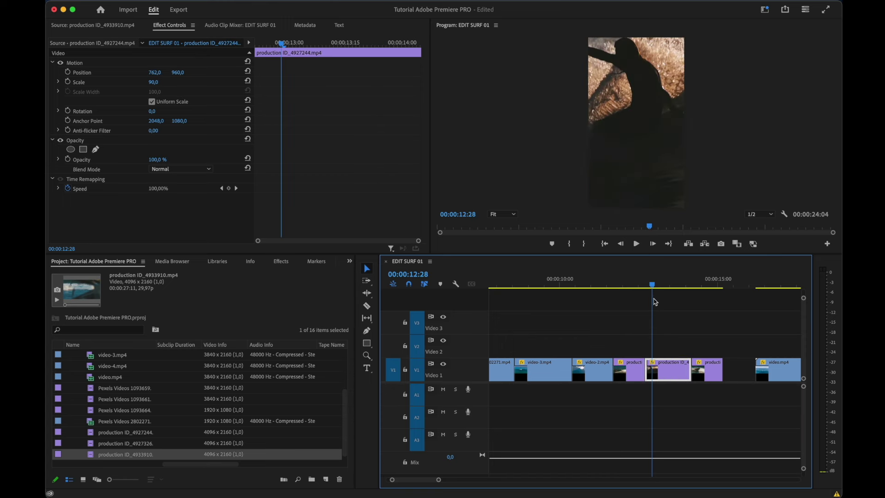
pyautogui.moveTo(655, 302); pyautogui.dragTo(678, 297)
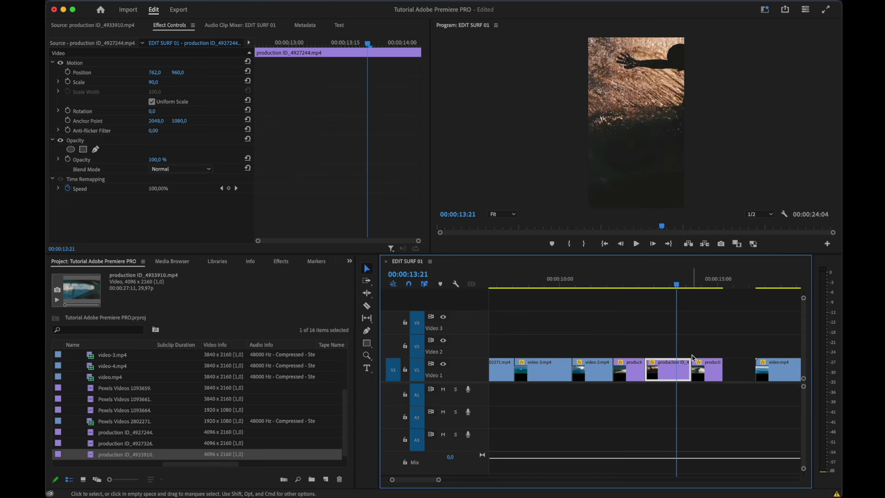
pyautogui.moveTo(690, 363); pyautogui.dragTo(676, 363)
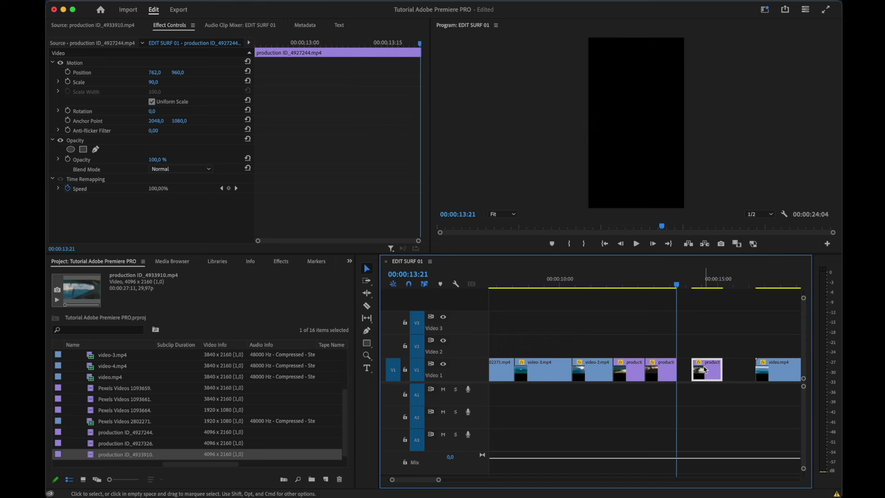
# Review from video-2 and extend the last production clip to meet video.mp4
pyautogui.click(682, 366)
pyautogui.click(598, 282)
pyautogui.press('space')
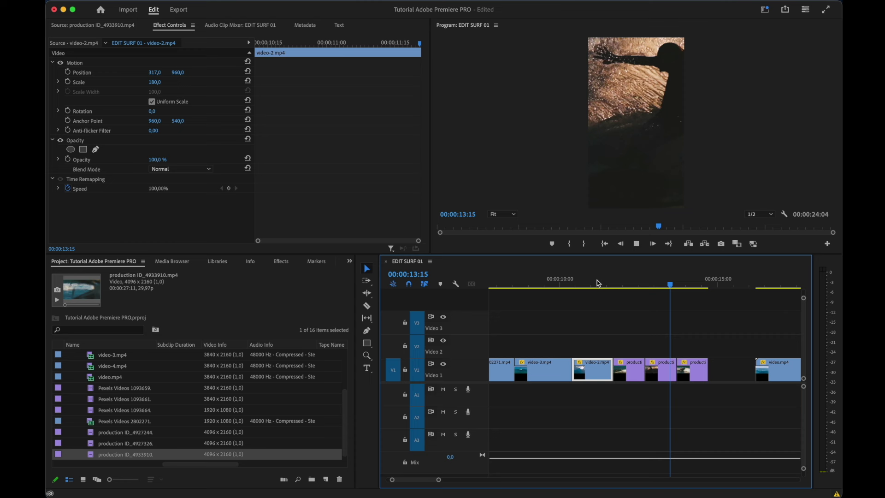
pyautogui.press('space')
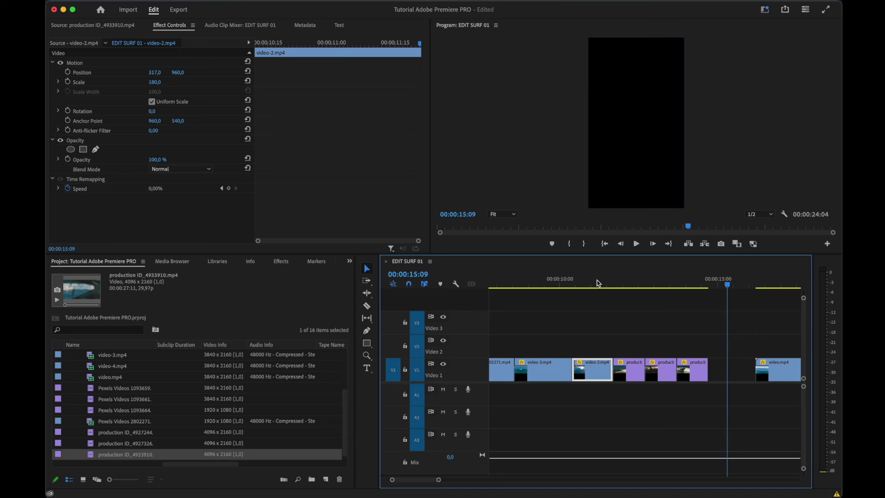
pyautogui.moveTo(705, 375); pyautogui.dragTo(745, 375)
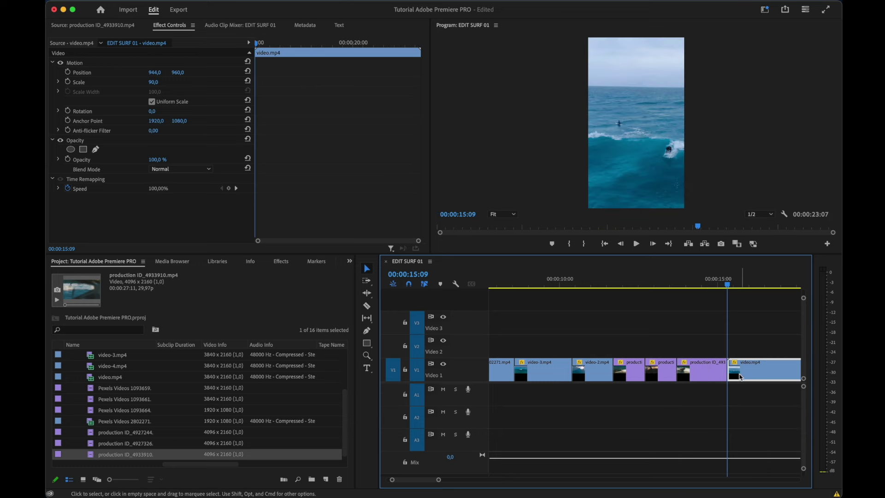
# Zoom the timeline out and play the edit from the start to 7:02
pyautogui.press('z')
pyautogui.keyDown('alt'); pyautogui.click(641, 369); pyautogui.keyUp('alt')
pyautogui.keyDown('alt'); pyautogui.click(639, 370); pyautogui.keyUp('alt')
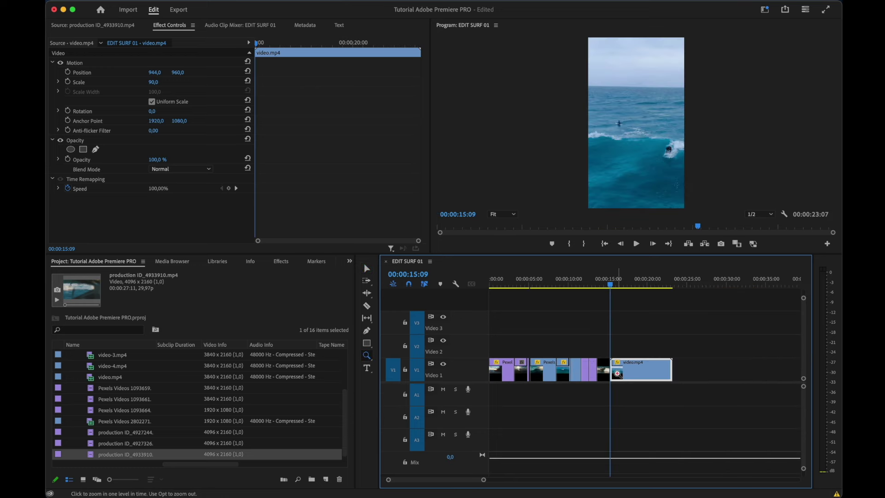
pyautogui.press('super+shift+a')
pyautogui.press('Home')
pyautogui.press('space')
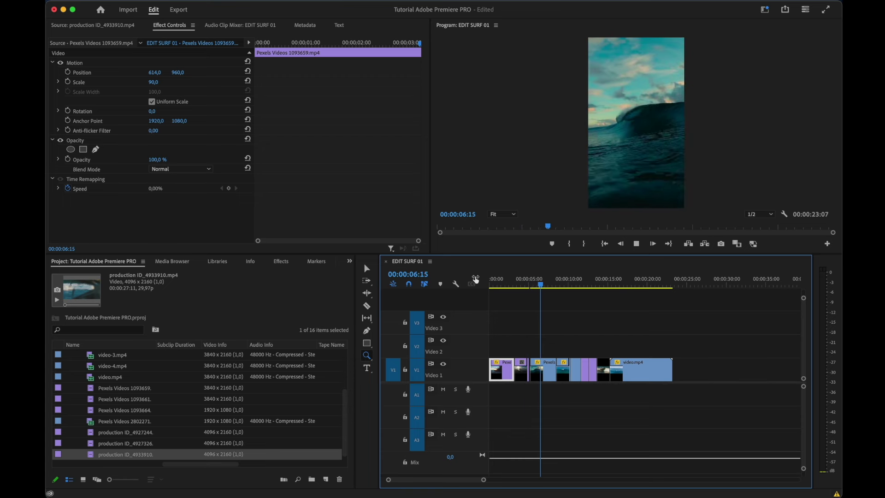
pyautogui.press('space')
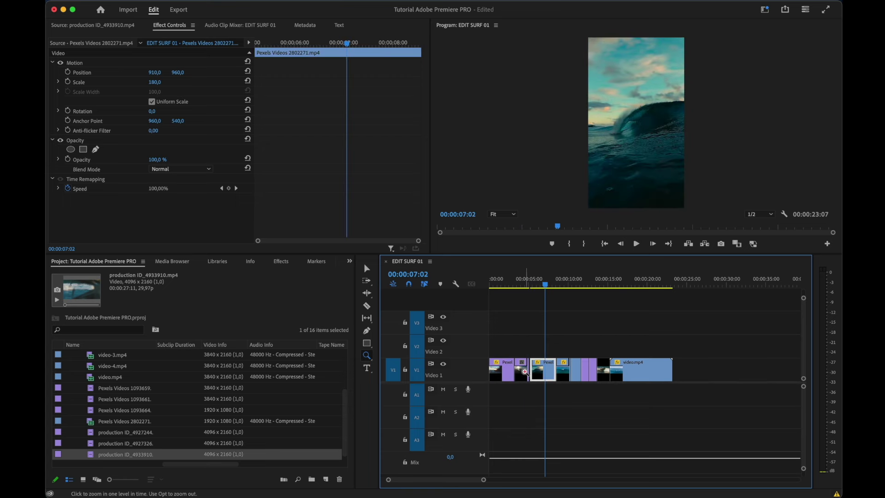
# Zoom in near 5 seconds and delete the gap before Pexels Videos 2802271
pyautogui.moveTo(521, 356); pyautogui.dragTo(700, 396)
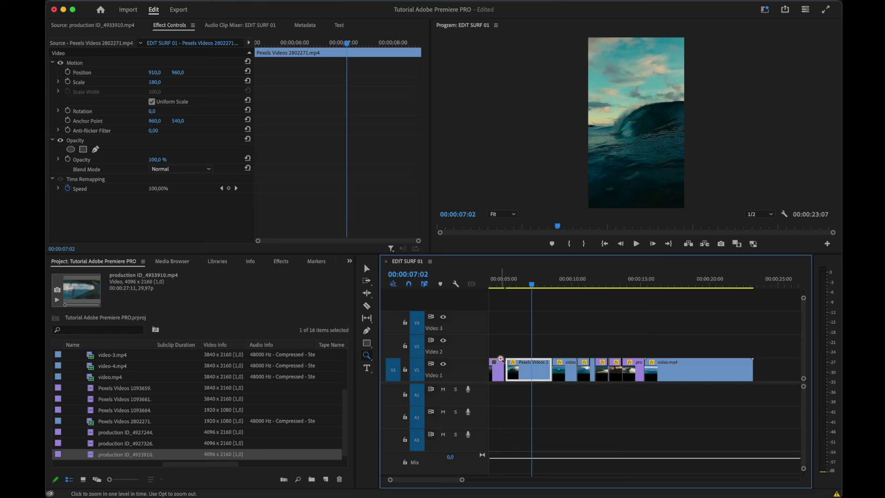
pyautogui.moveTo(501, 350); pyautogui.dragTo(515, 379)
pyautogui.press('v')
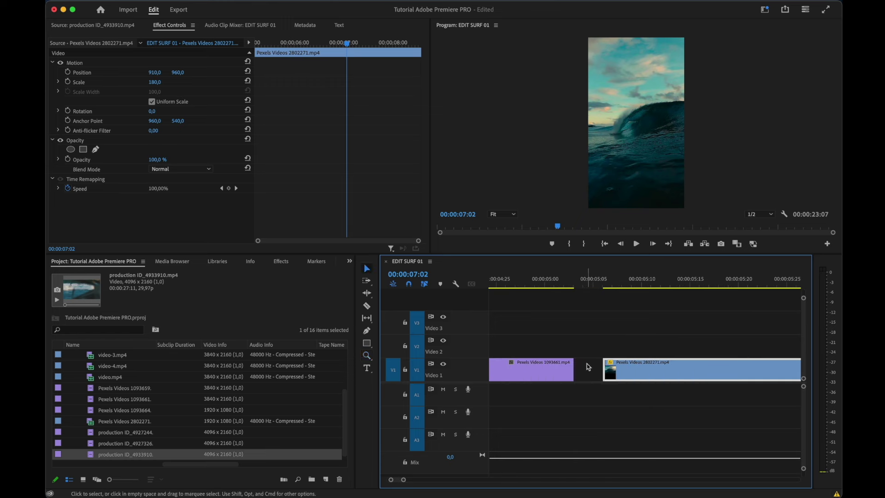
pyautogui.click(592, 370)
pyautogui.press('Delete')
# Zoom out to the whole sequence and play it from near the start
pyautogui.press('z')
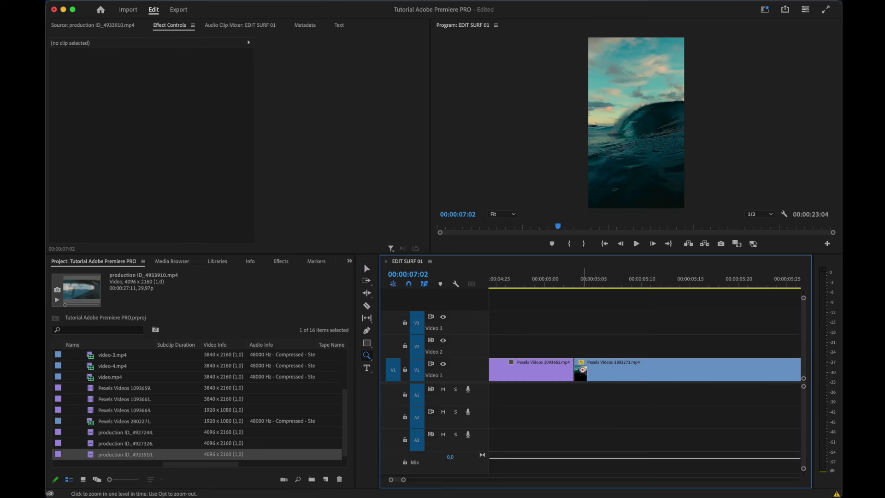
pyautogui.keyDown('alt'); pyautogui.click(594, 372); pyautogui.keyUp('alt')
pyautogui.keyDown('alt'); pyautogui.click(594, 372); pyautogui.keyUp('alt')
pyautogui.keyDown('alt'); pyautogui.click(652, 389); pyautogui.keyUp('alt')
pyautogui.keyDown('alt'); pyautogui.click(653, 389); pyautogui.keyUp('alt')
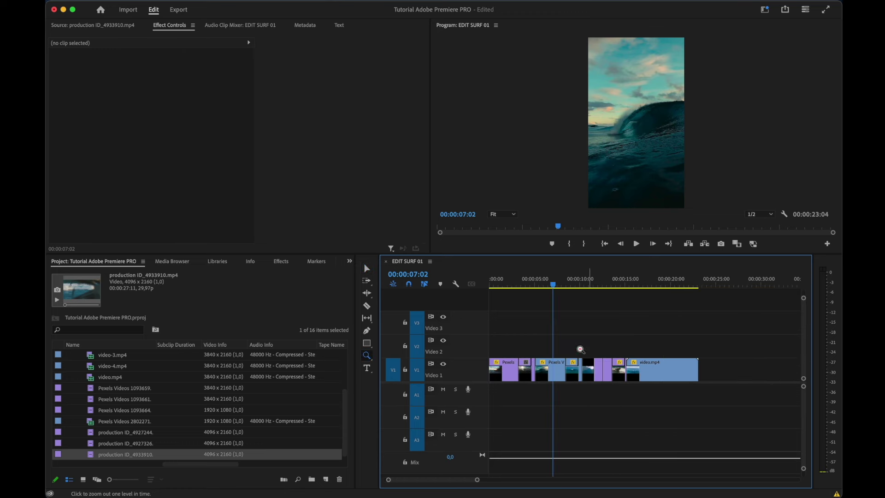
pyautogui.click(501, 277)
pyautogui.press('space')
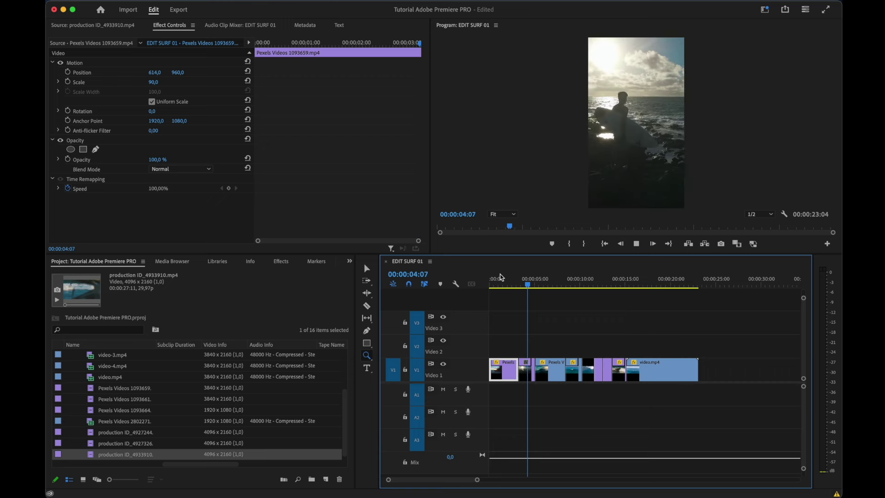
pyautogui.press('space')
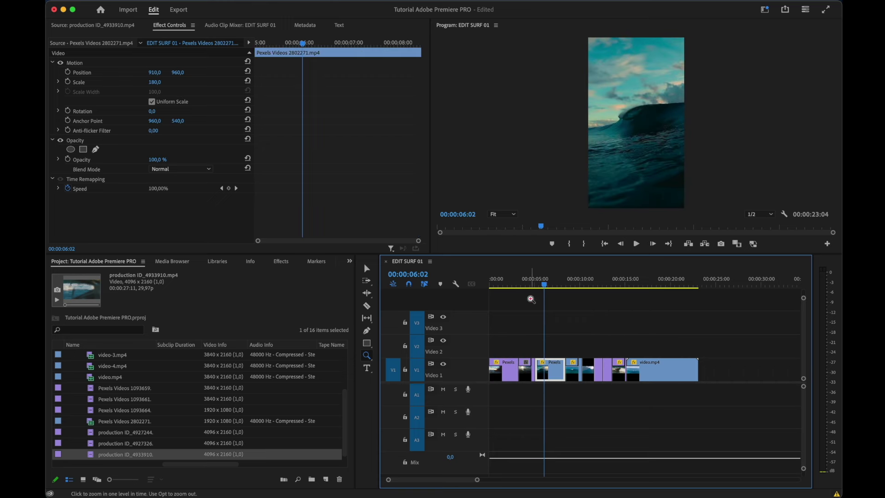
# Check the frames around the cut near 03:26 and return to the Selection tool
pyautogui.click(525, 279)
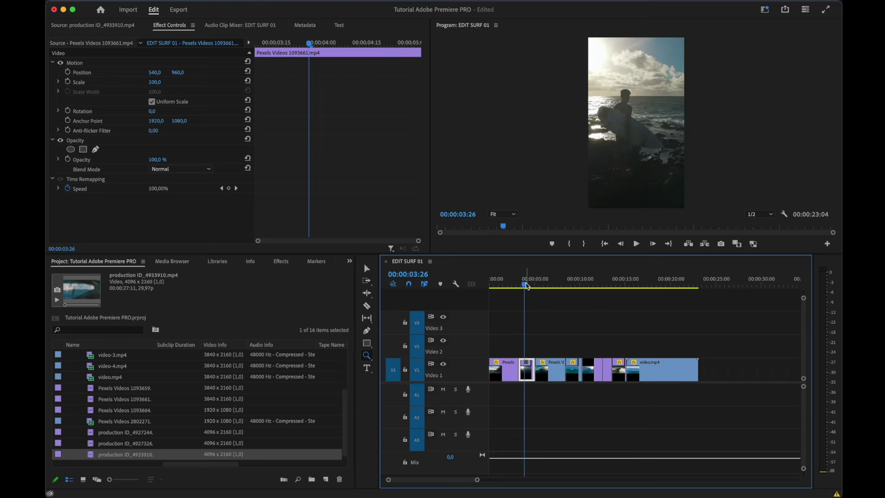
pyautogui.moveTo(526, 285); pyautogui.dragTo(529, 287)
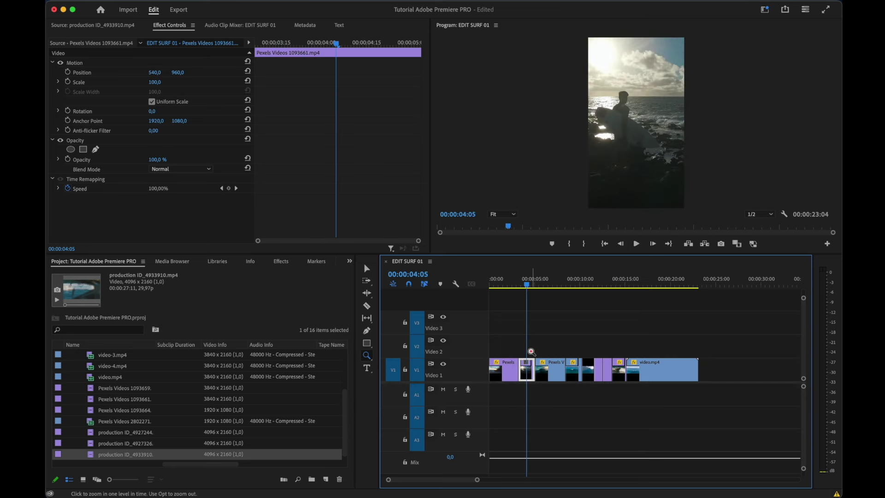
pyautogui.press('v')
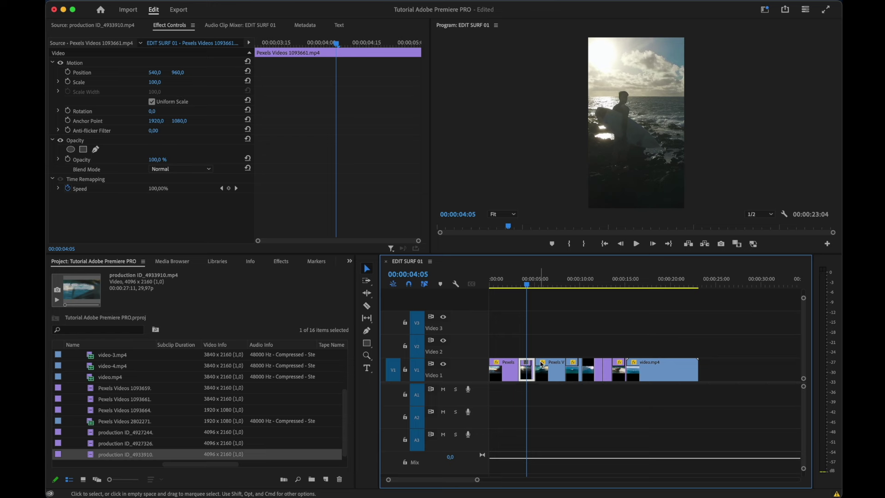
# Switch to the Color workspace and warm Pexels Videos 1093661 to Temperature 58.7, Tint 16.5
pyautogui.click(763, 11)
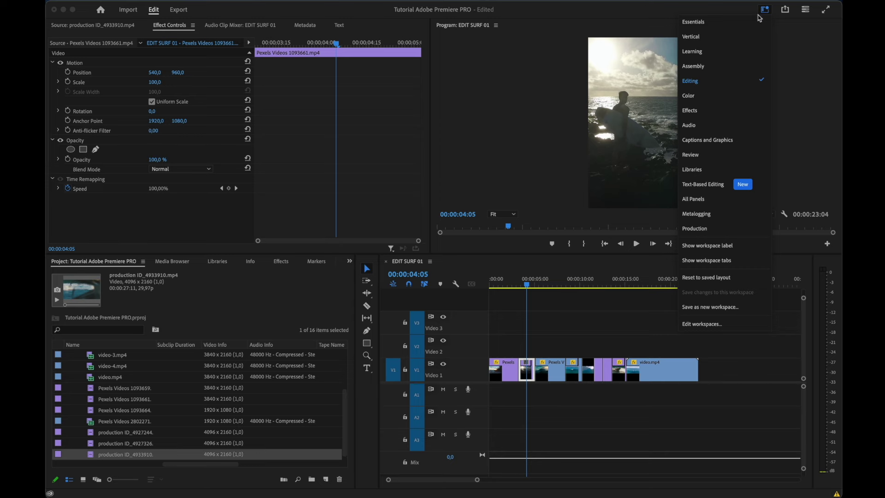
pyautogui.click(717, 96)
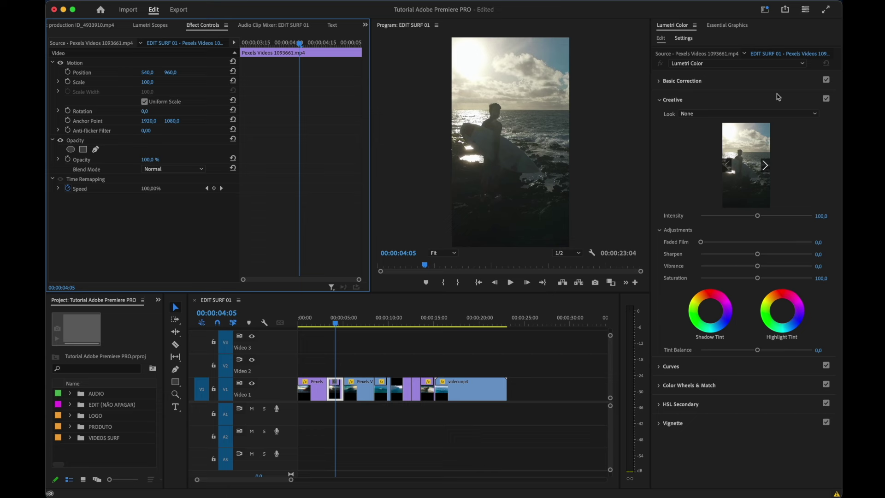
pyautogui.click(660, 83)
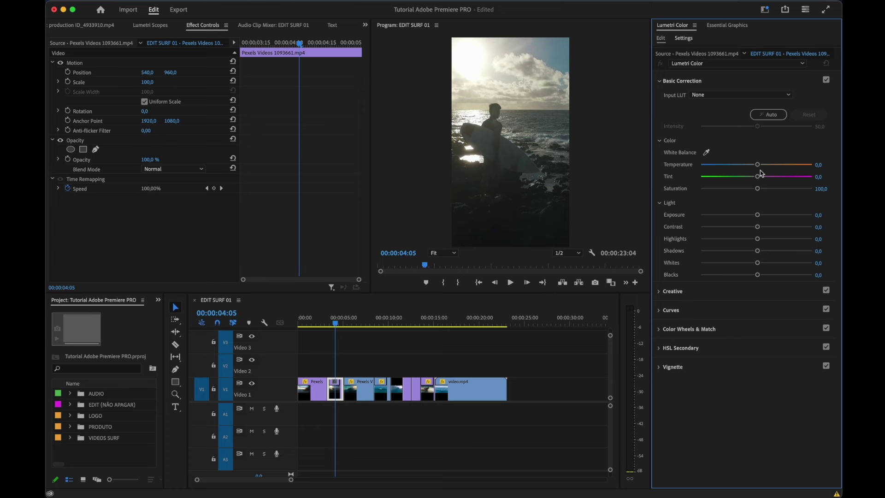
pyautogui.moveTo(757, 164)
pyautogui.mouseDown()
pyautogui.moveTo(789, 165)
pyautogui.moveTo(764, 182)
pyautogui.mouseUp()
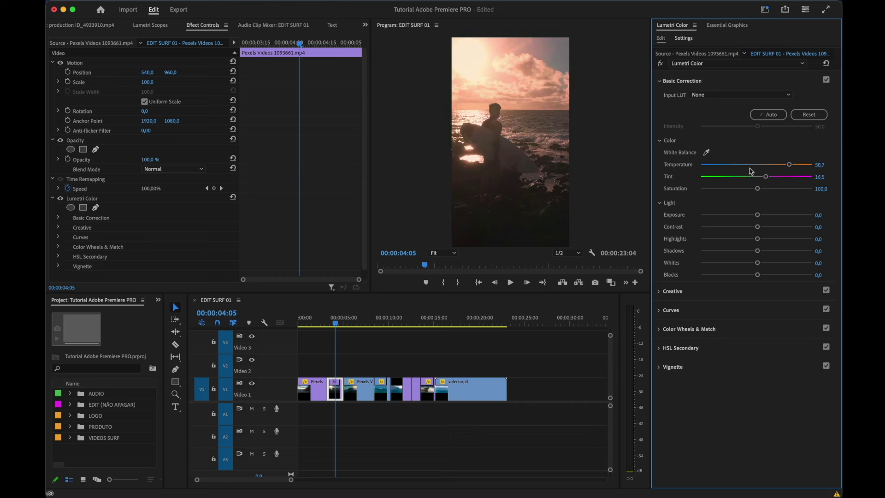
pyautogui.click(691, 292)
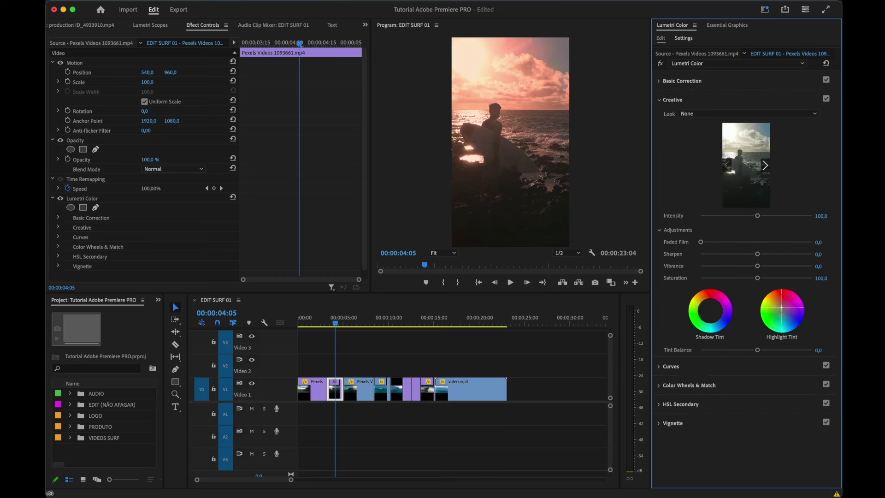
# Tint the highlights warmer, then reset the clip's Tint to zero
pyautogui.moveTo(781, 307); pyautogui.dragTo(779, 306)
pyautogui.moveTo(780, 312); pyautogui.dragTo(786, 310)
pyautogui.click(702, 81)
pyautogui.doubleClick(765, 177)
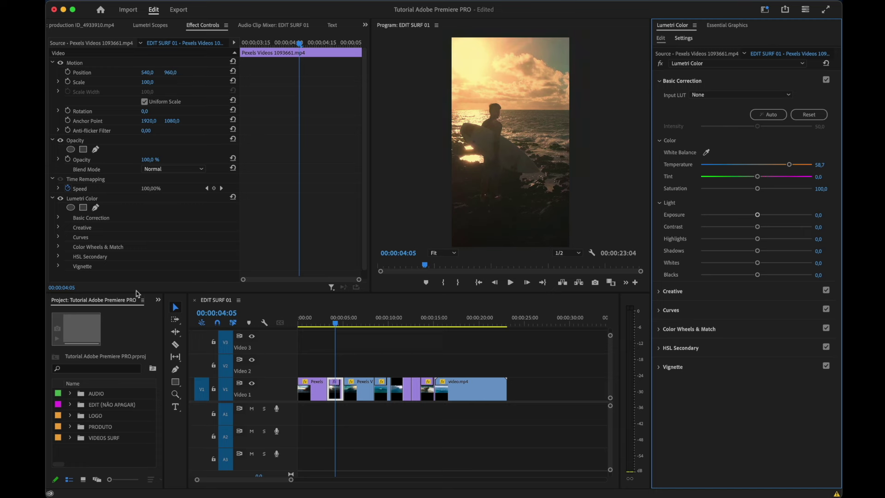
# Reselect the surfer sunset clip and reset its Temperature to zero
pyautogui.moveTo(310, 322); pyautogui.dragTo(335, 324)
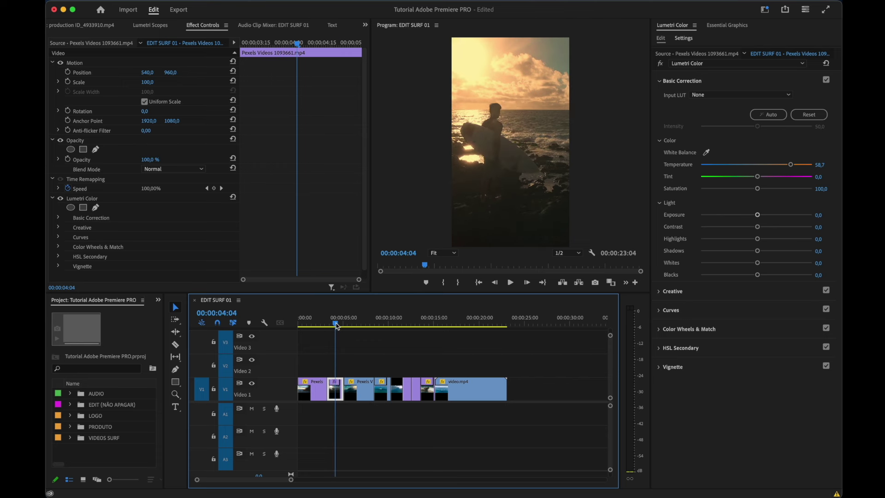
pyautogui.click(333, 382)
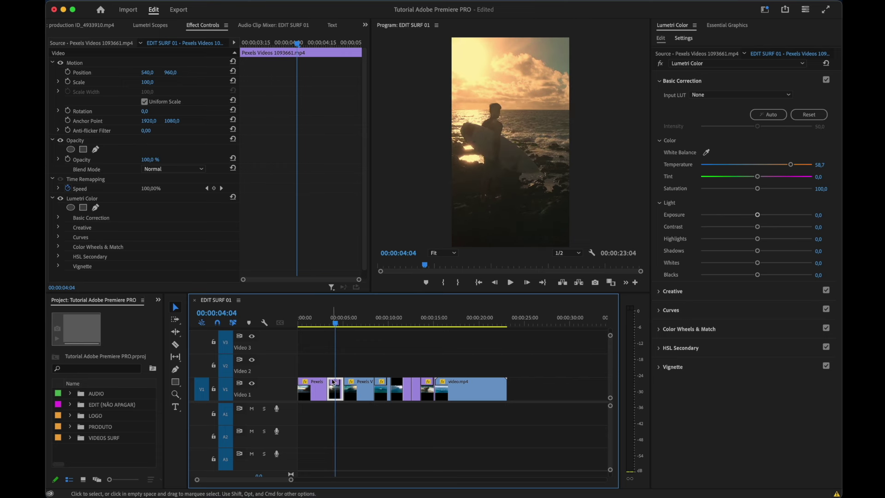
pyautogui.click(771, 165)
pyautogui.moveTo(771, 166); pyautogui.dragTo(773, 164)
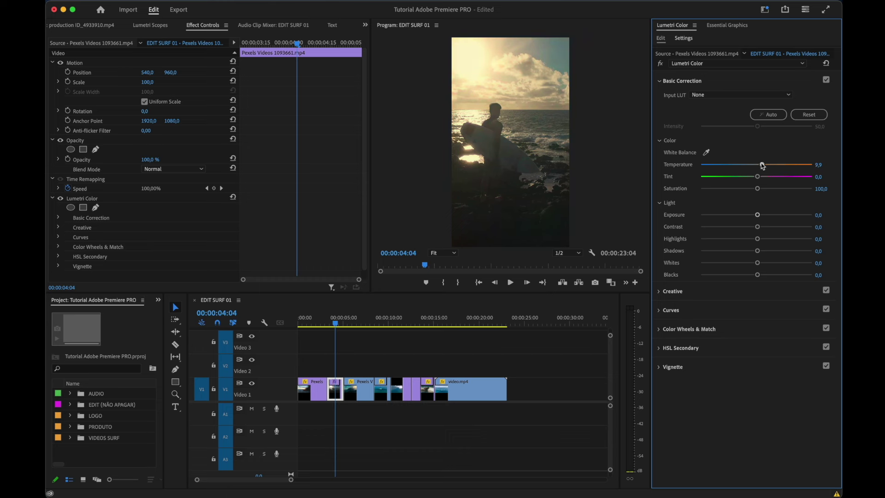
pyautogui.doubleClick(762, 165)
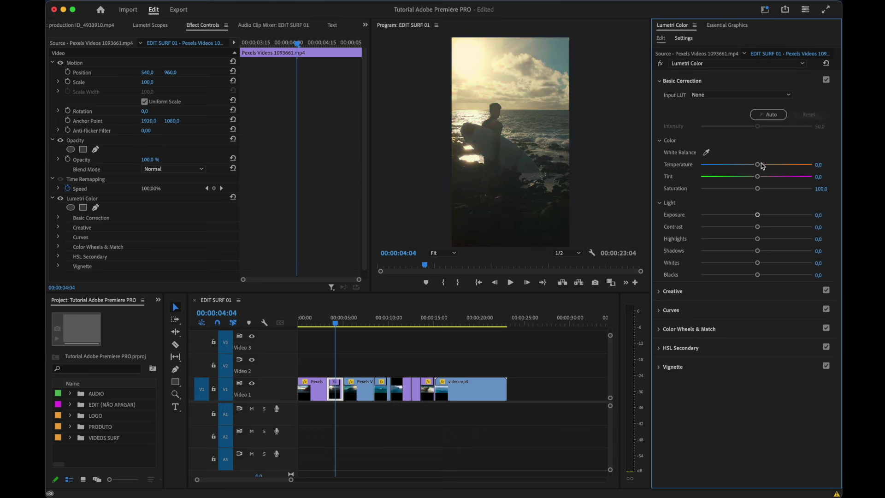
# Give the clip a golden Highlight Tint and a coloured Shadow Tint in Creative
pyautogui.click(687, 290)
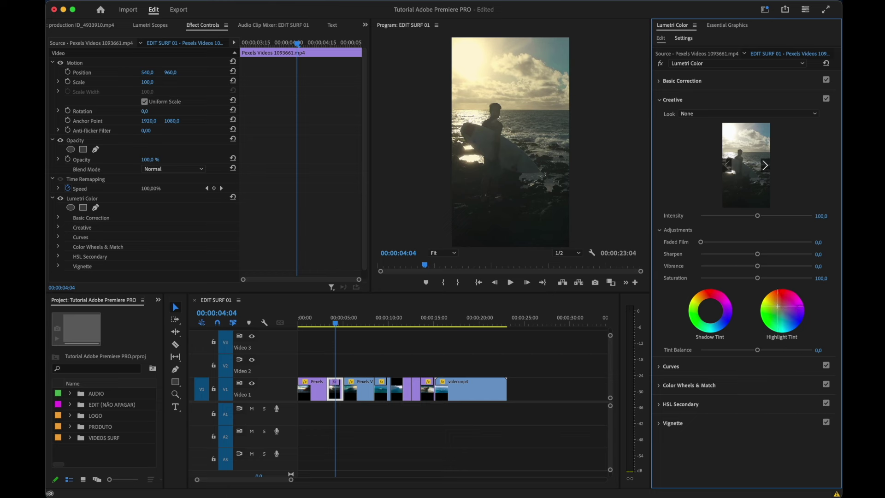
pyautogui.moveTo(776, 305); pyautogui.dragTo(772, 297)
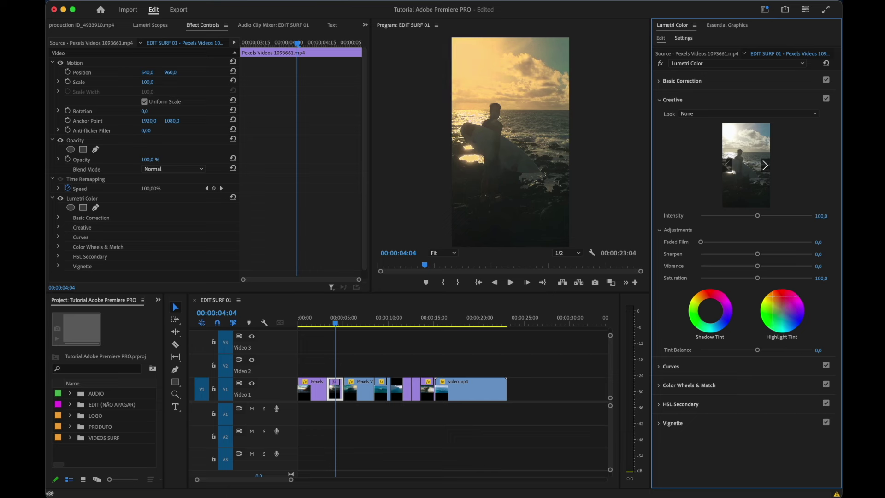
pyautogui.moveTo(772, 299); pyautogui.dragTo(771, 299)
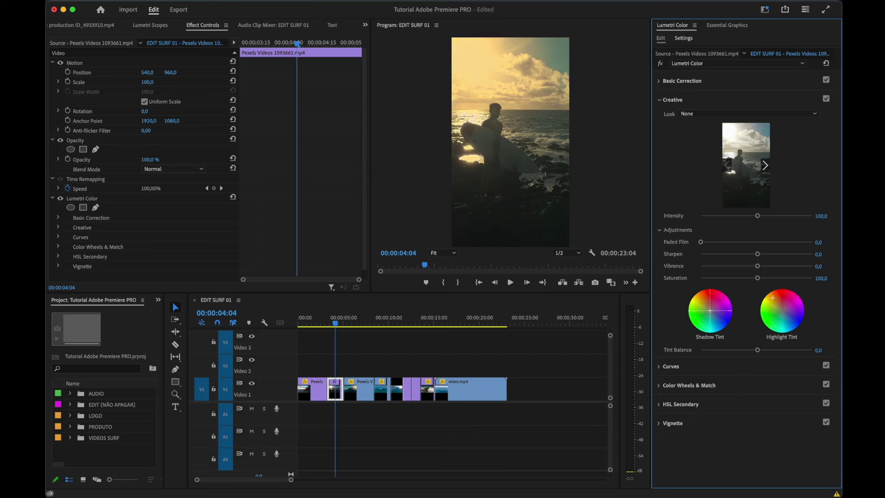
pyautogui.moveTo(710, 310); pyautogui.dragTo(710, 312)
pyautogui.click(660, 81)
pyautogui.click(660, 81)
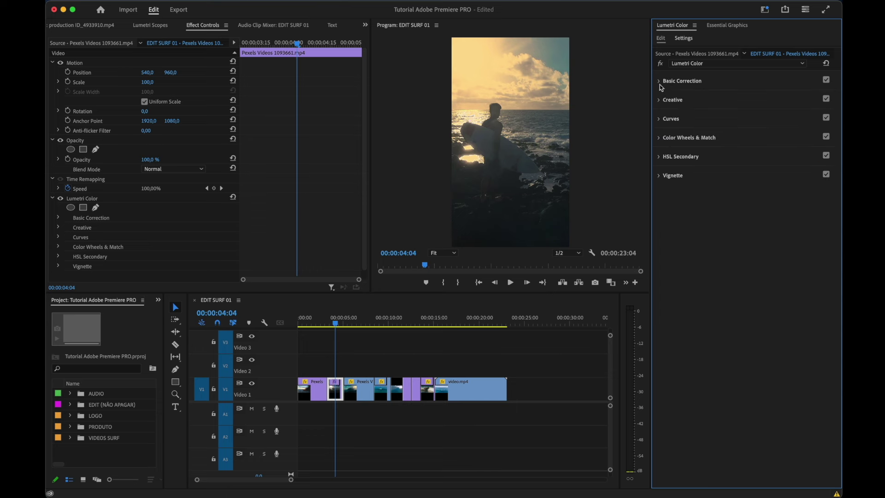
# Raise the surfer clip's Vibrance to 44.6 in Lumetri Creative
pyautogui.click(659, 81)
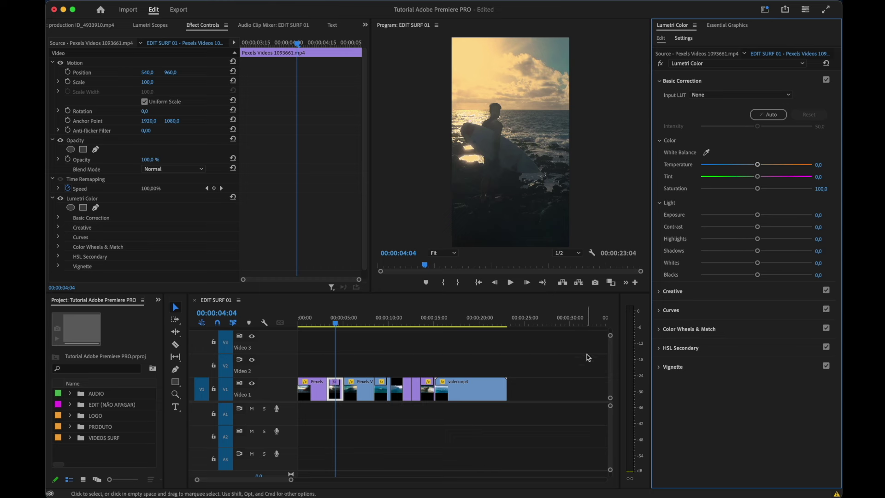
pyautogui.click(660, 313)
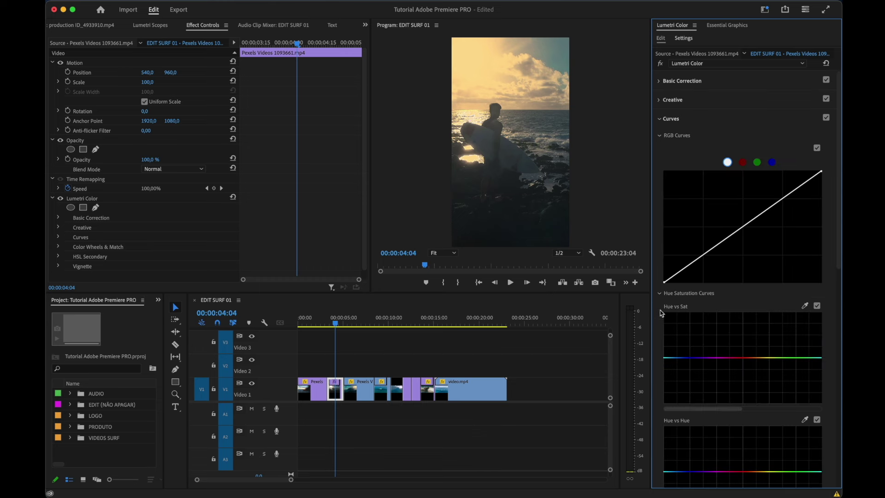
pyautogui.click(659, 100)
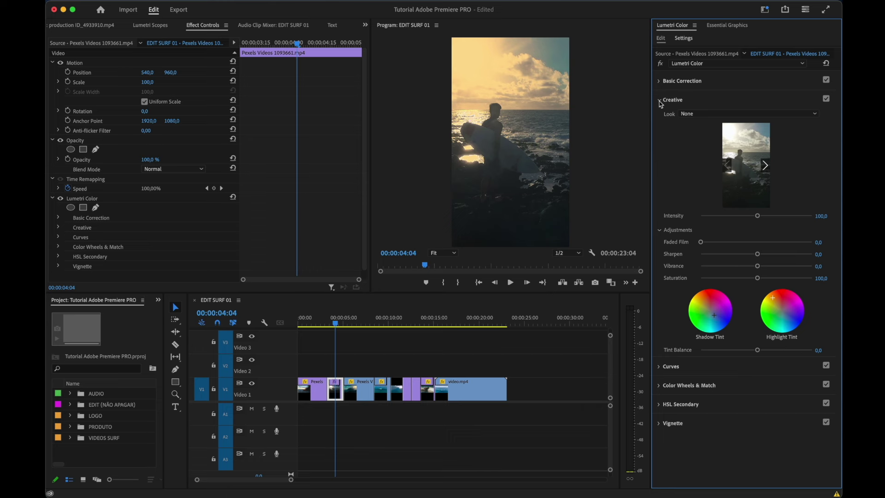
pyautogui.click(774, 266)
pyautogui.doubleClick(774, 266)
pyautogui.click(780, 266)
pyautogui.moveTo(332, 323); pyautogui.dragTo(337, 328)
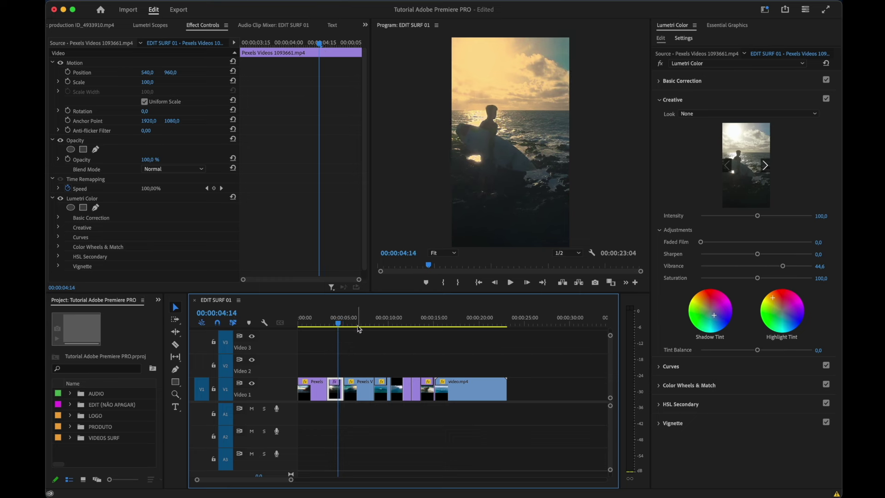
# Toggle Basic Correction and Creative off and on to compare, leaving both enabled
pyautogui.click(826, 81)
pyautogui.click(826, 81)
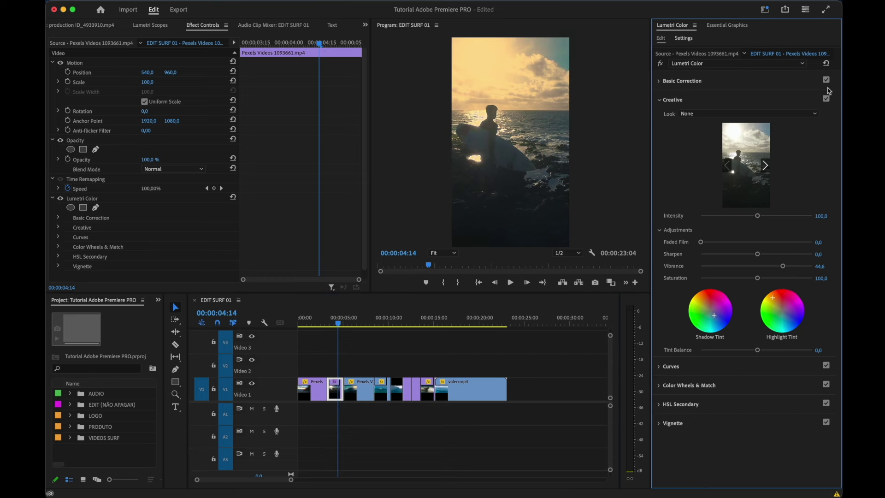
pyautogui.click(826, 100)
pyautogui.click(826, 99)
pyautogui.click(826, 99)
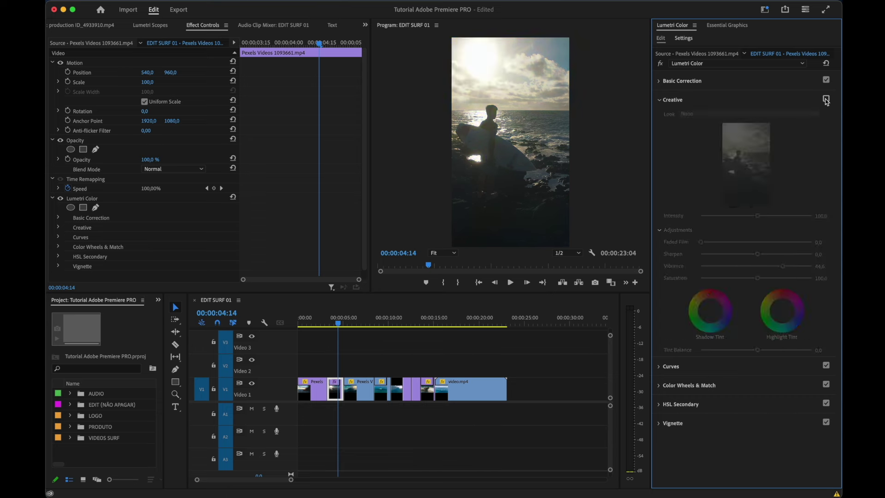
pyautogui.click(826, 99)
pyautogui.click(826, 99)
pyautogui.click(827, 99)
pyautogui.click(826, 100)
pyautogui.click(826, 100)
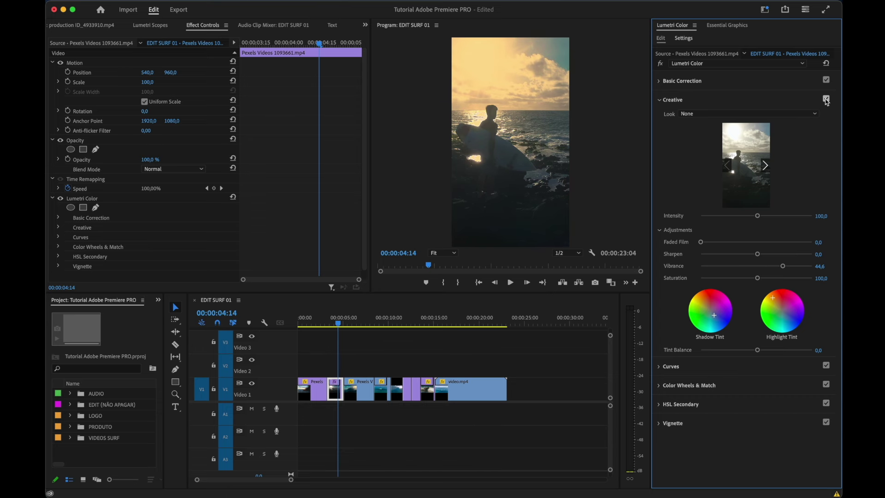
# Set Highlights to -43, Exposure to 0.2, Blacks to -11.6, and add contrast
pyautogui.click(668, 82)
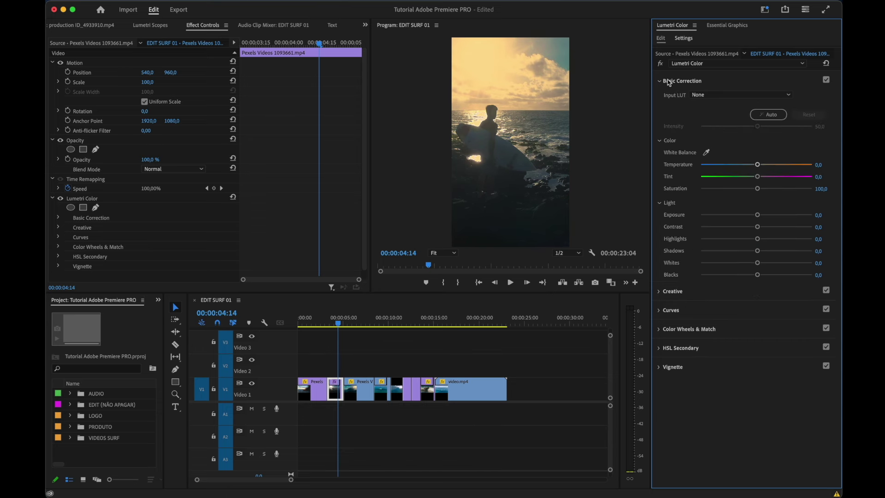
pyautogui.moveTo(729, 238)
pyautogui.mouseDown()
pyautogui.moveTo(773, 253)
pyautogui.moveTo(763, 253)
pyautogui.mouseUp()
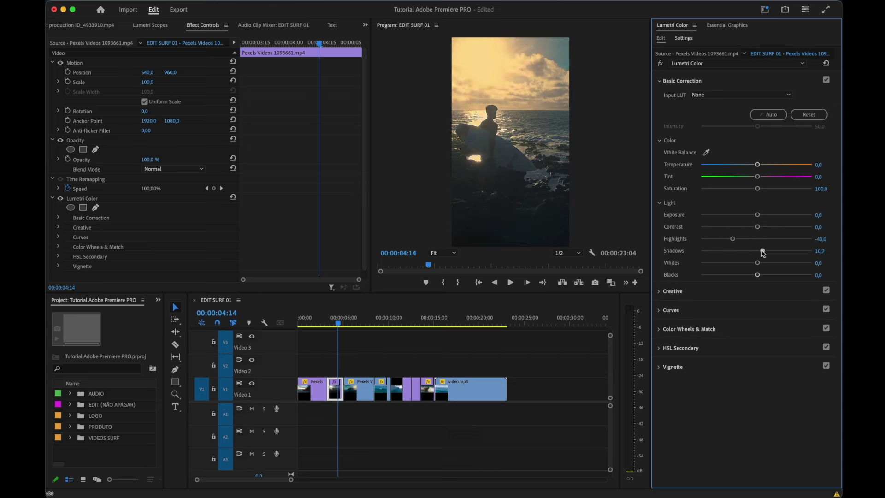
pyautogui.moveTo(759, 218); pyautogui.dragTo(761, 219)
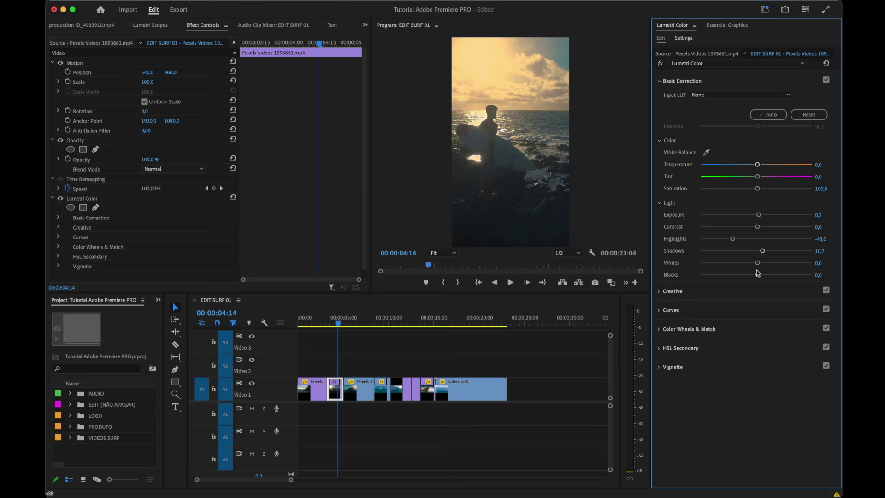
pyautogui.moveTo(758, 276); pyautogui.dragTo(750, 275)
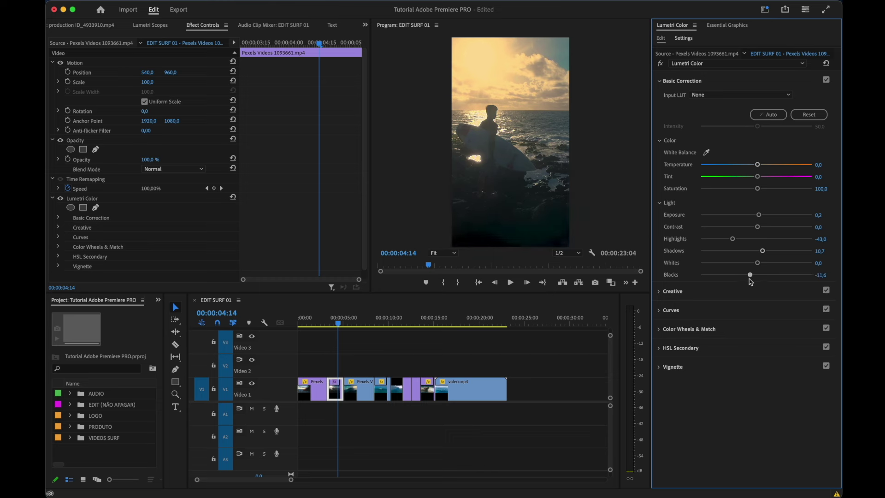
pyautogui.moveTo(757, 227); pyautogui.dragTo(769, 226)
# Play back the sequence to review the grade, then add video-2 to the selection
pyautogui.click(315, 322)
pyautogui.press('space')
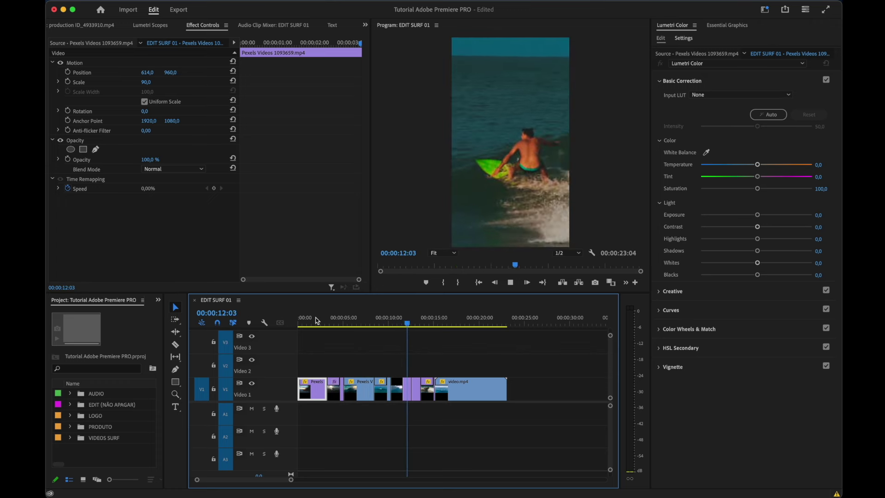
pyautogui.press('space')
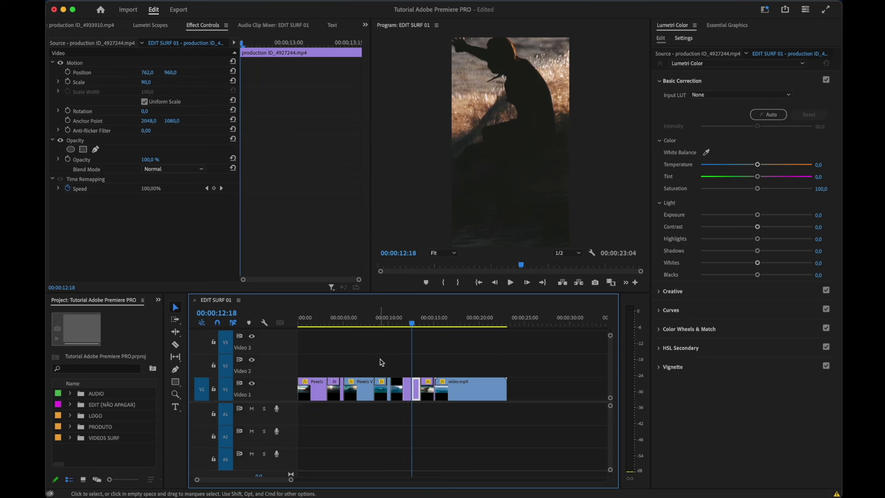
pyautogui.moveTo(375, 322); pyautogui.dragTo(380, 334)
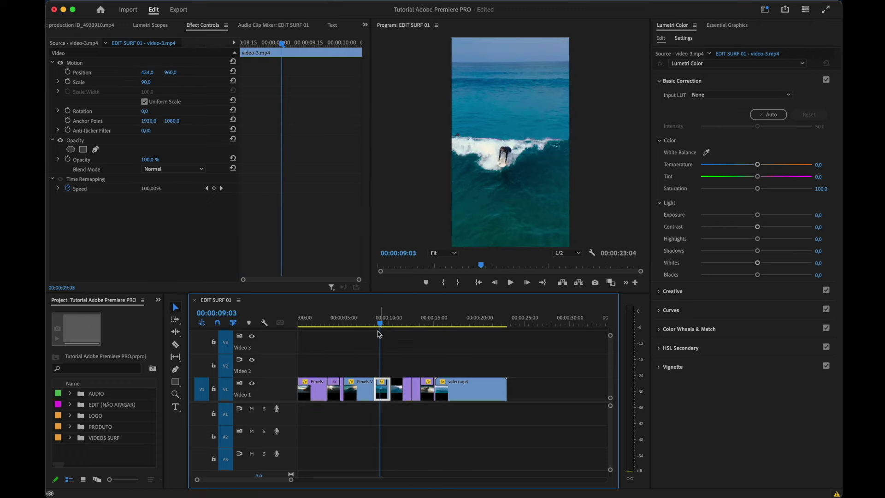
pyautogui.press('space')
pyautogui.press('space')
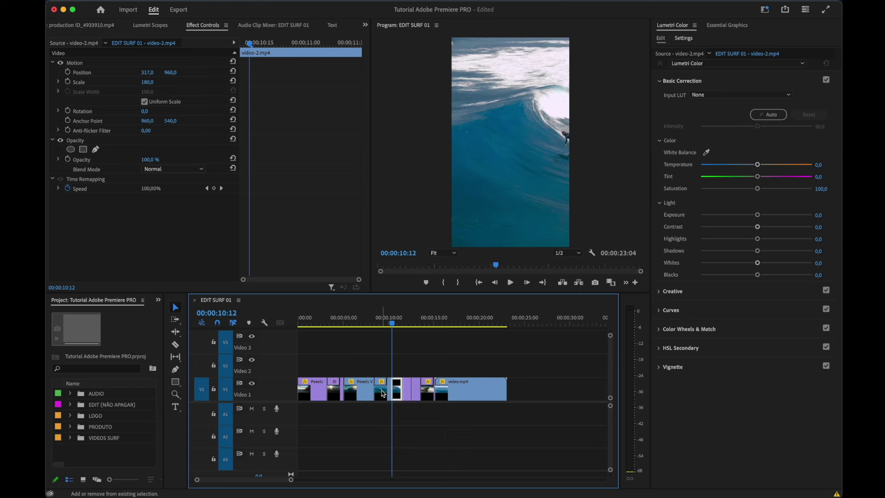
pyautogui.keyDown('shift'); pyautogui.click(382, 393); pyautogui.keyUp('shift')
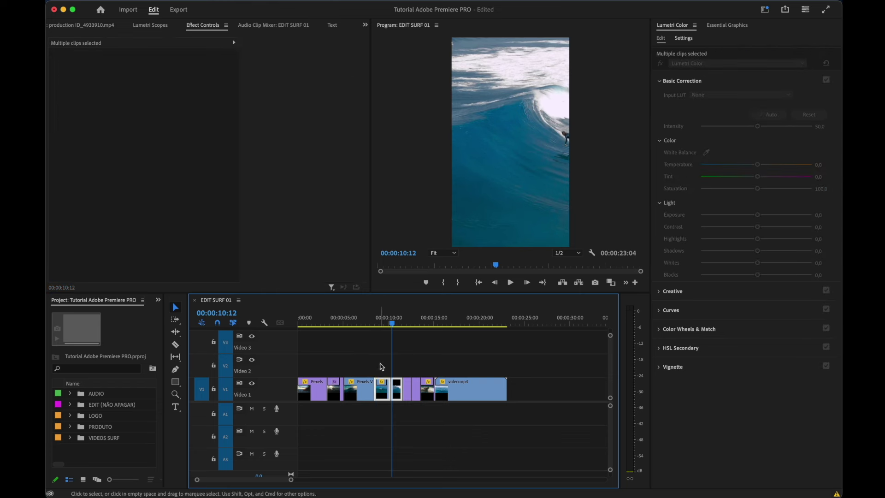
# Warm the video-3.mp4 clip's Temperature to 28.9
pyautogui.click(381, 389)
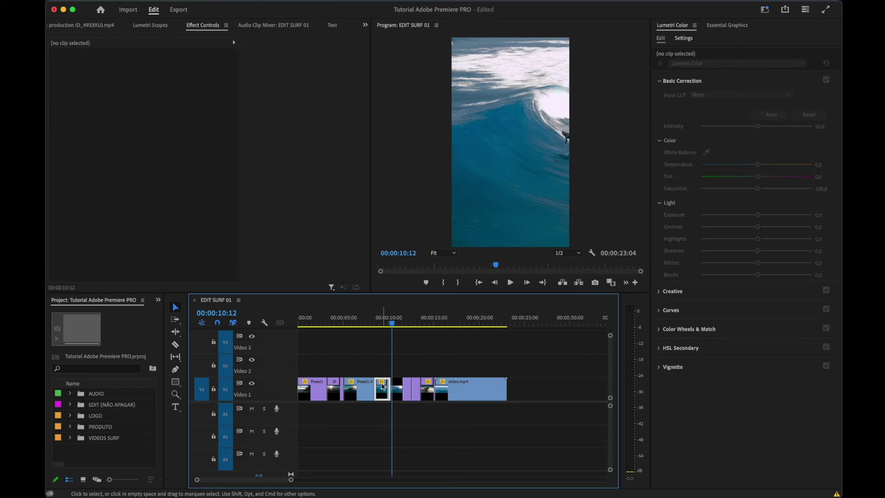
pyautogui.click(774, 167)
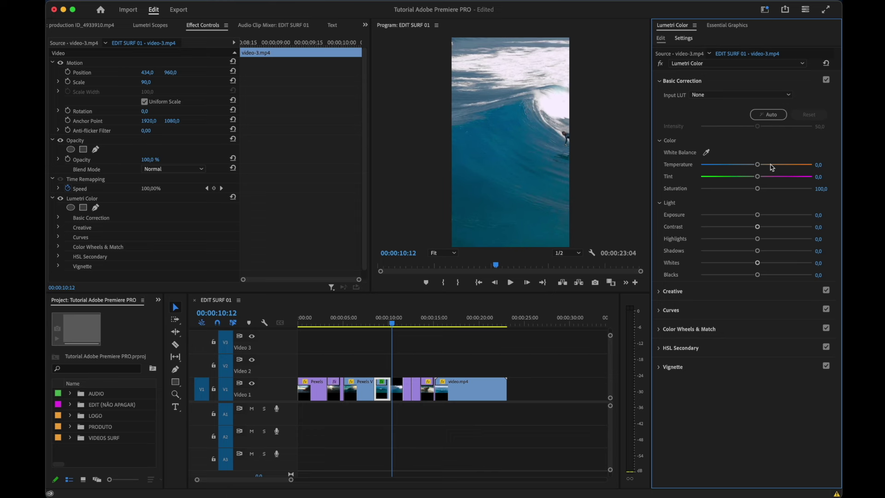
pyautogui.moveTo(772, 167); pyautogui.dragTo(764, 166)
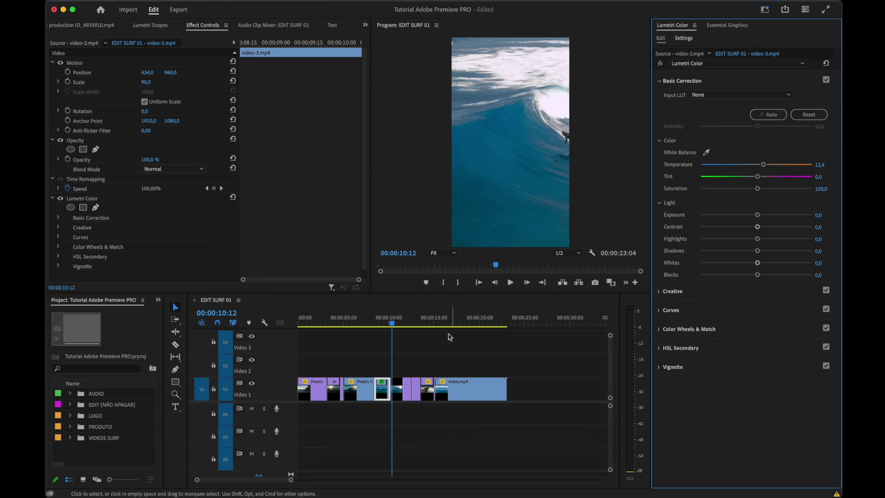
pyautogui.click(381, 321)
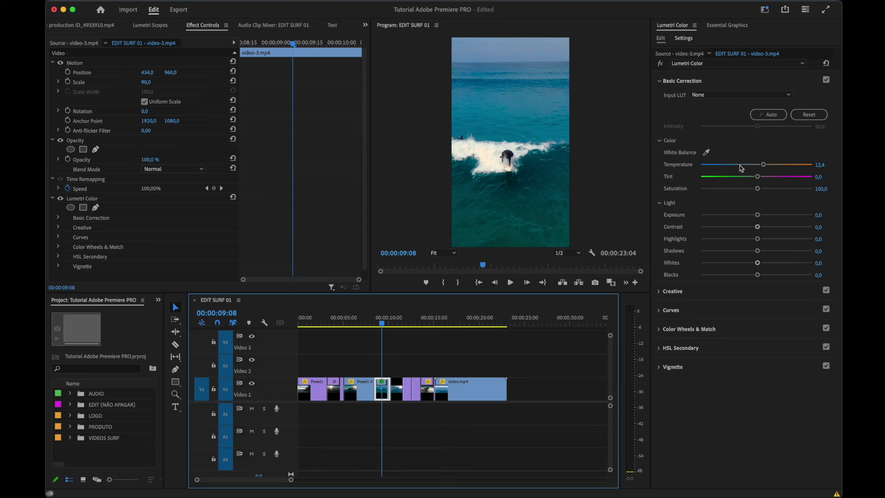
pyautogui.moveTo(764, 165); pyautogui.dragTo(779, 165)
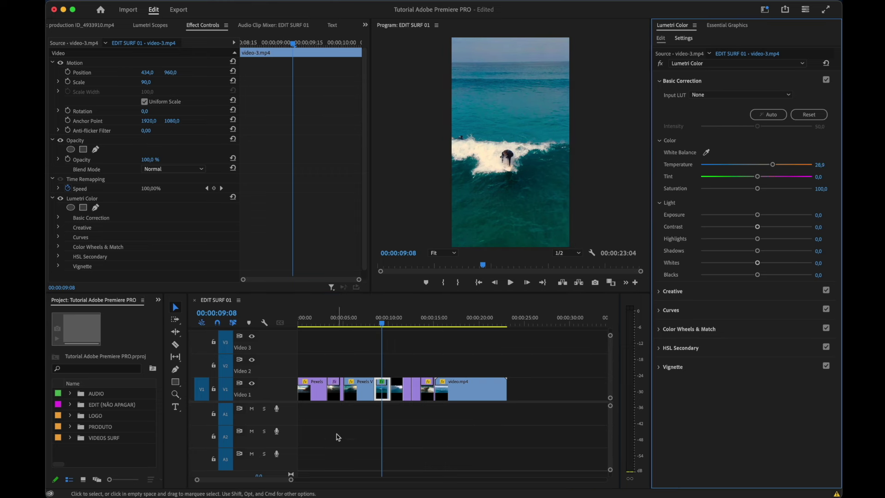
# Warm the video-2.mp4 clip's Temperature to 19.8
pyautogui.click(396, 388)
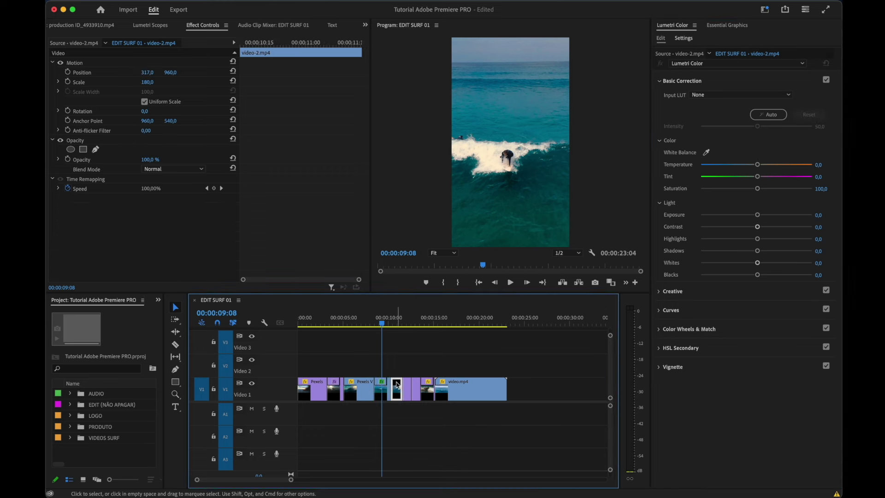
pyautogui.click(396, 322)
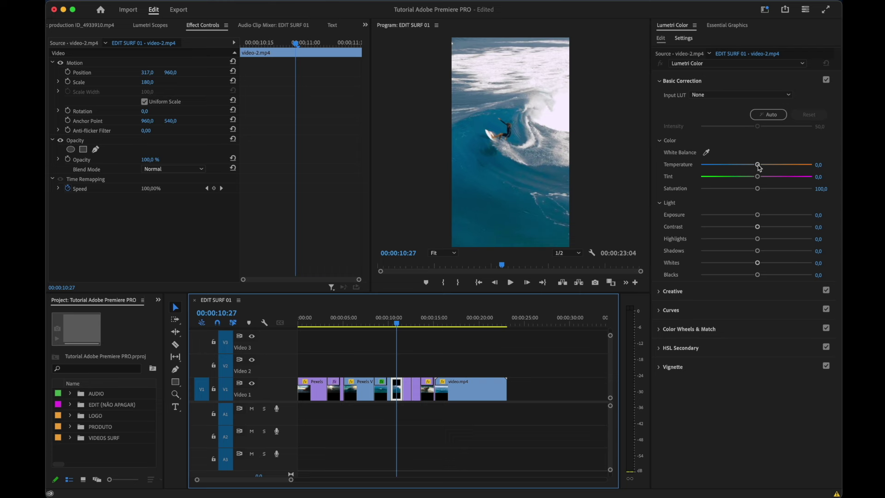
pyautogui.moveTo(758, 166)
pyautogui.mouseDown()
pyautogui.moveTo(780, 168)
pyautogui.moveTo(763, 168)
pyautogui.mouseUp()
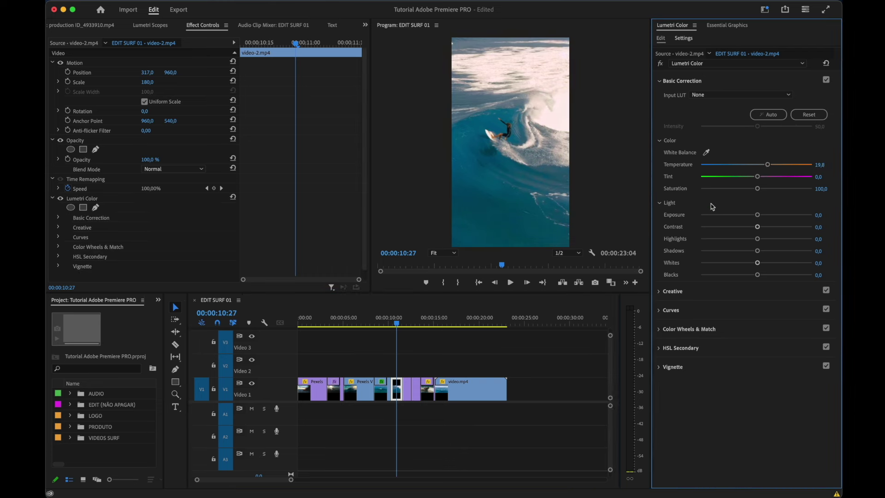
pyautogui.moveTo(398, 325); pyautogui.dragTo(407, 324)
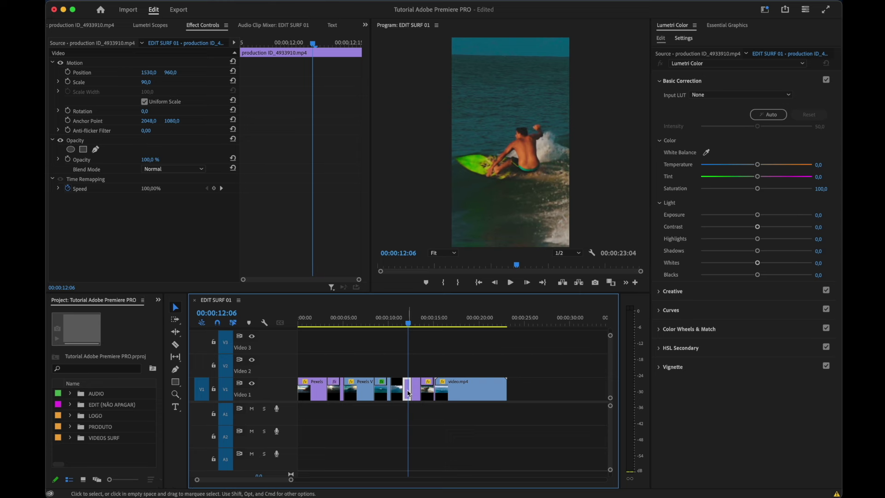
# Cool the three production ID clips' Temperature, production ID_4933910 to -39.7
pyautogui.moveTo(758, 166); pyautogui.dragTo(726, 168)
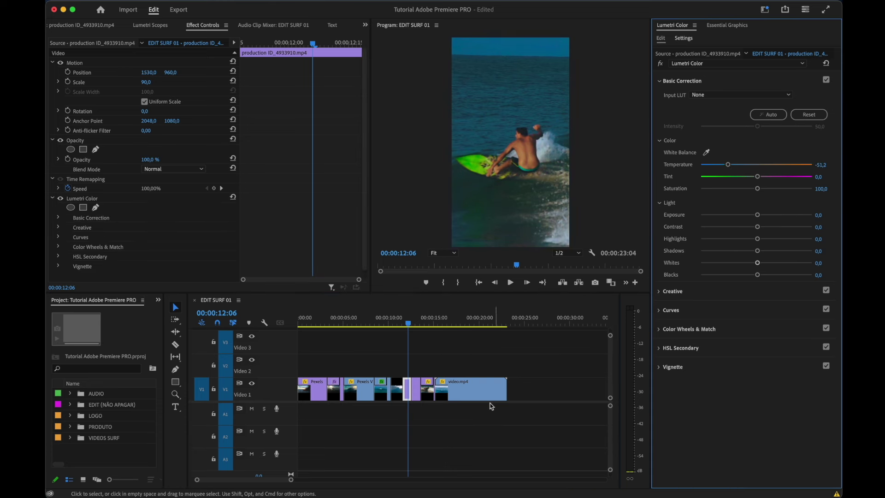
pyautogui.click(418, 392)
pyautogui.click(418, 391)
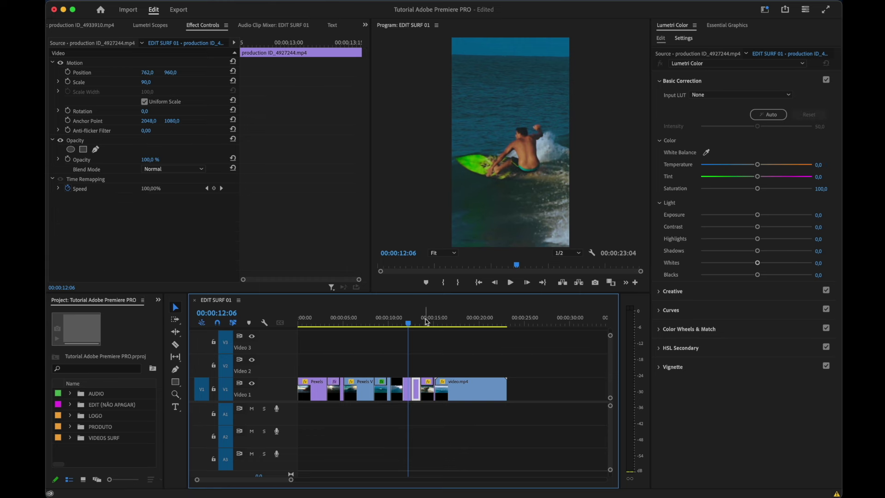
pyautogui.click(415, 322)
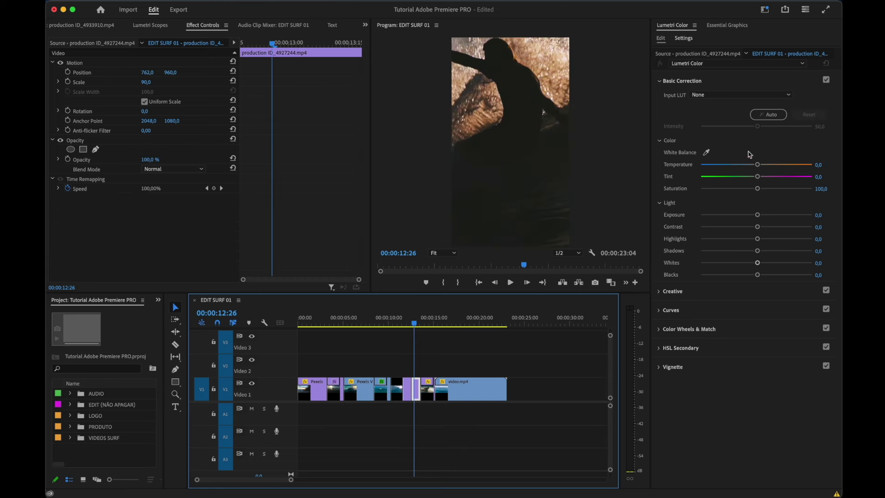
pyautogui.click(740, 166)
pyautogui.click(737, 165)
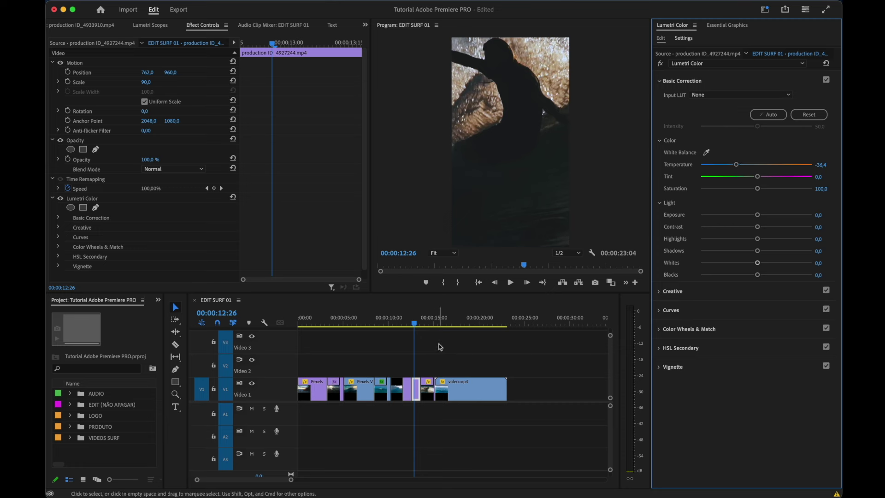
pyautogui.click(422, 320)
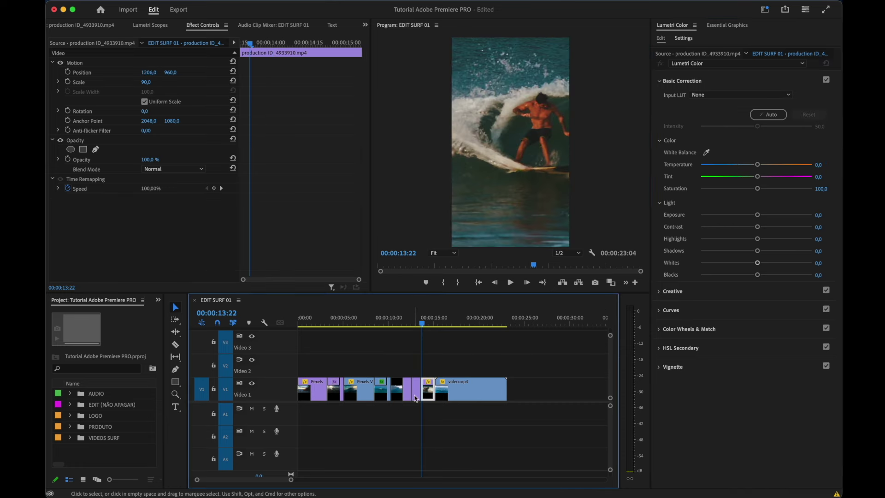
pyautogui.click(430, 393)
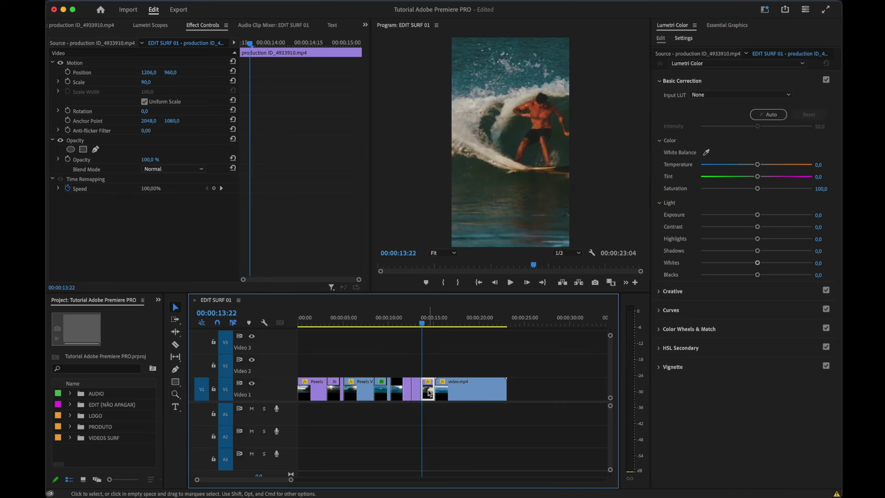
pyautogui.click(735, 166)
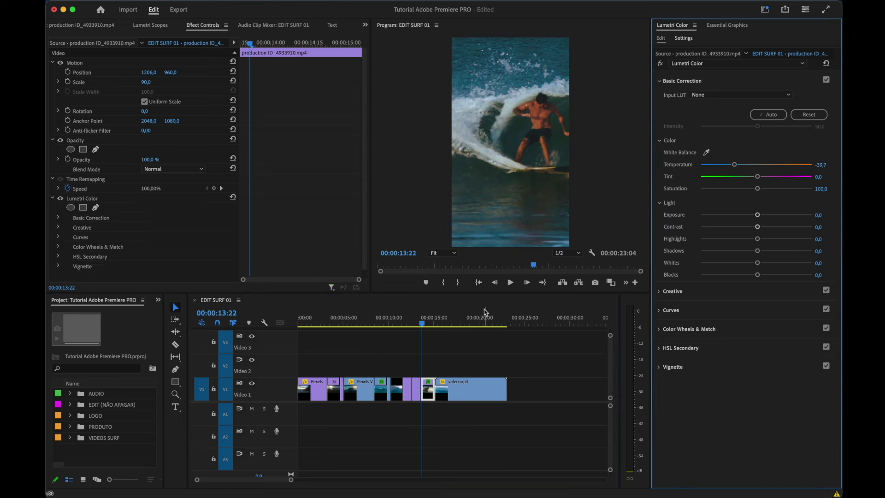
# Warm the final video.mp4 clip's Temperature to 37.2
pyautogui.click(474, 320)
pyautogui.click(474, 391)
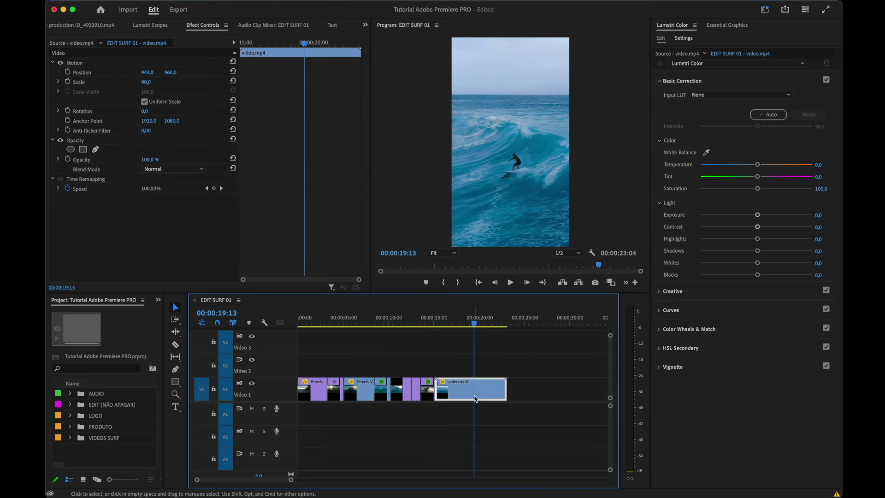
pyautogui.click(777, 169)
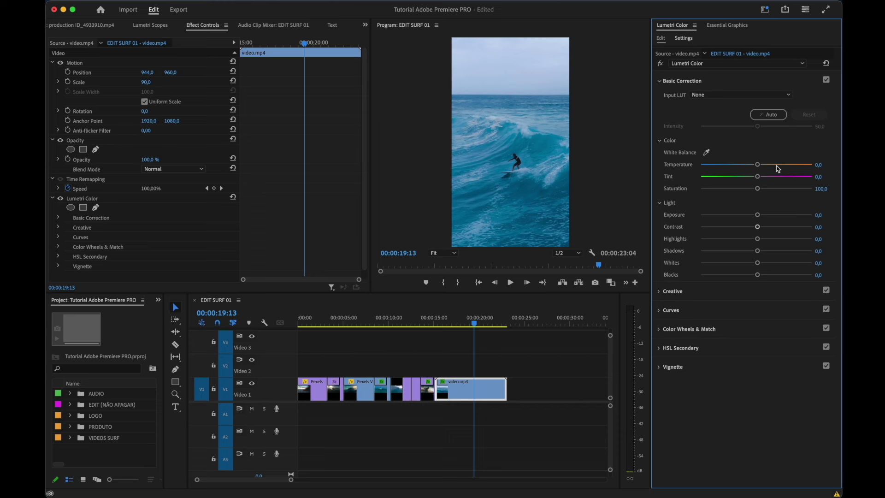
pyautogui.click(777, 165)
pyautogui.click(459, 323)
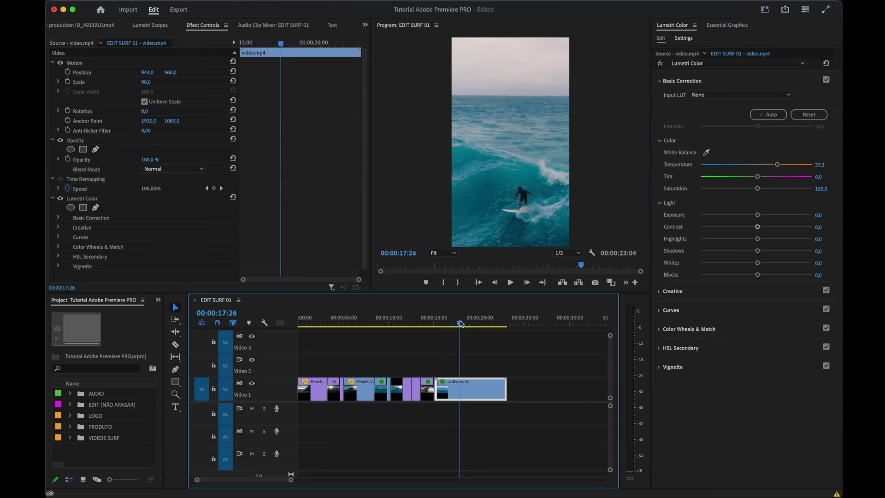
pyautogui.click(764, 10)
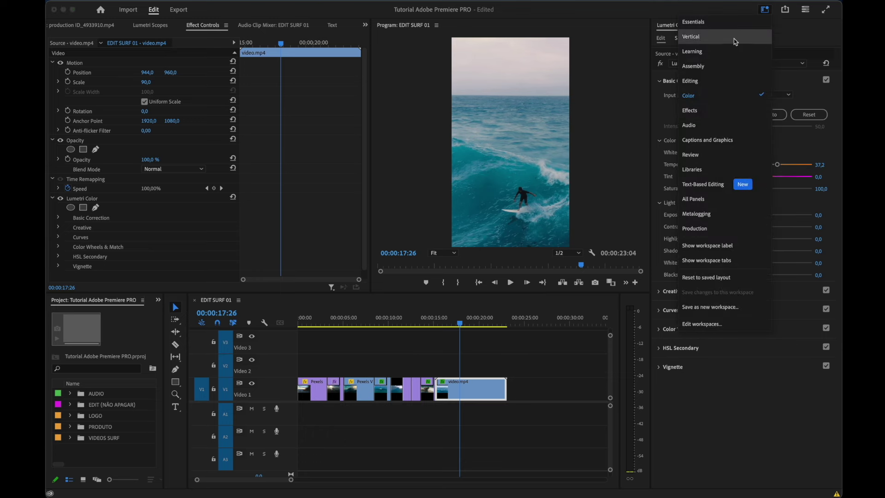
# Return to the Editing workspace and expand the AUDIO bin to list its eight files
pyautogui.click(717, 85)
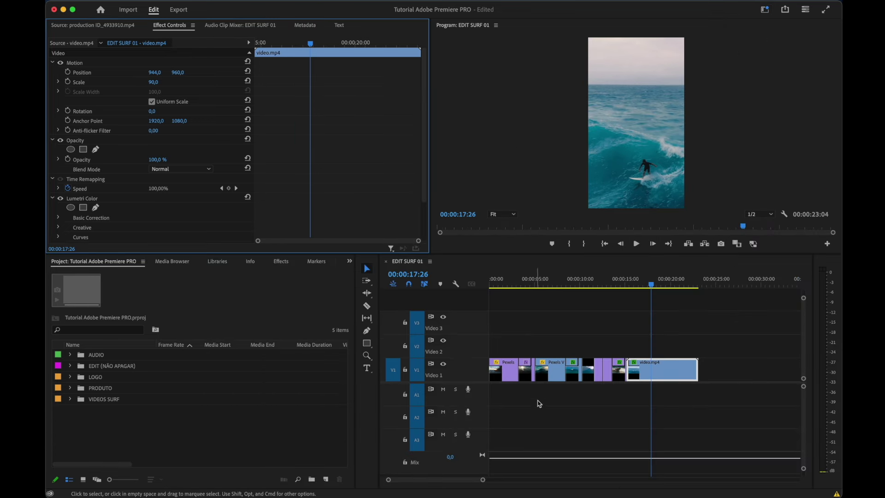
pyautogui.moveTo(650, 280); pyautogui.dragTo(401, 277)
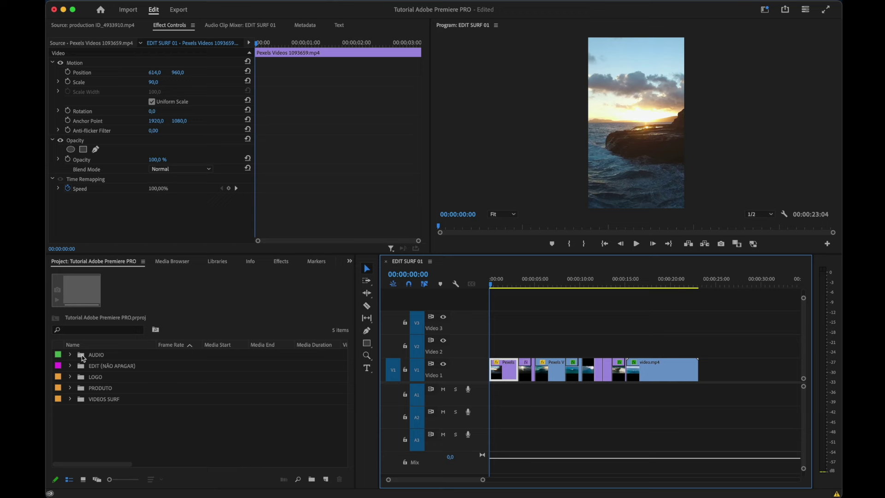
pyautogui.click(83, 357)
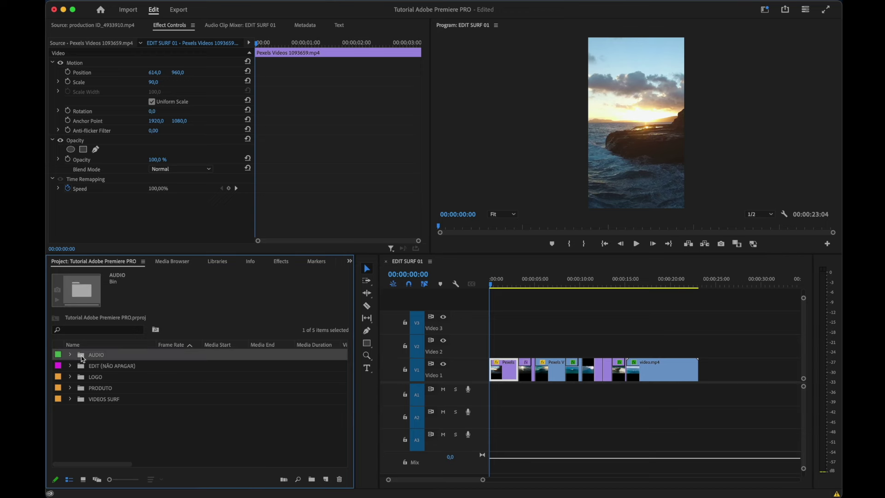
pyautogui.doubleClick(83, 358)
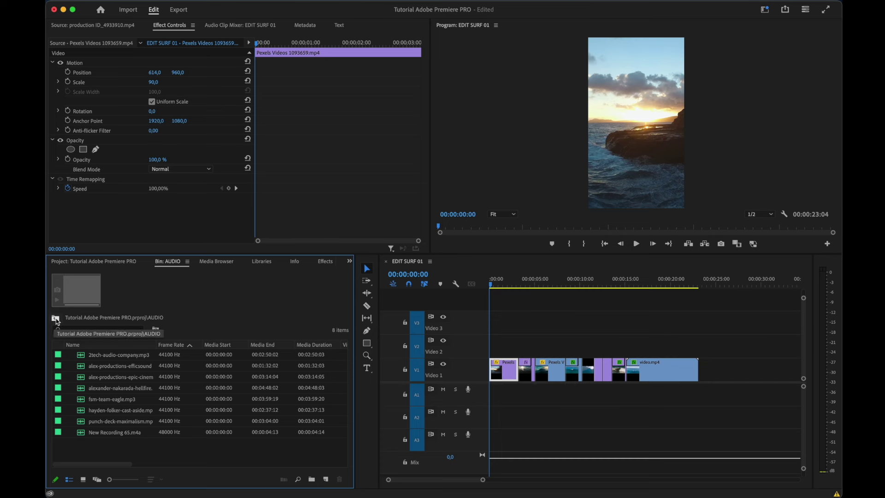
pyautogui.click(56, 319)
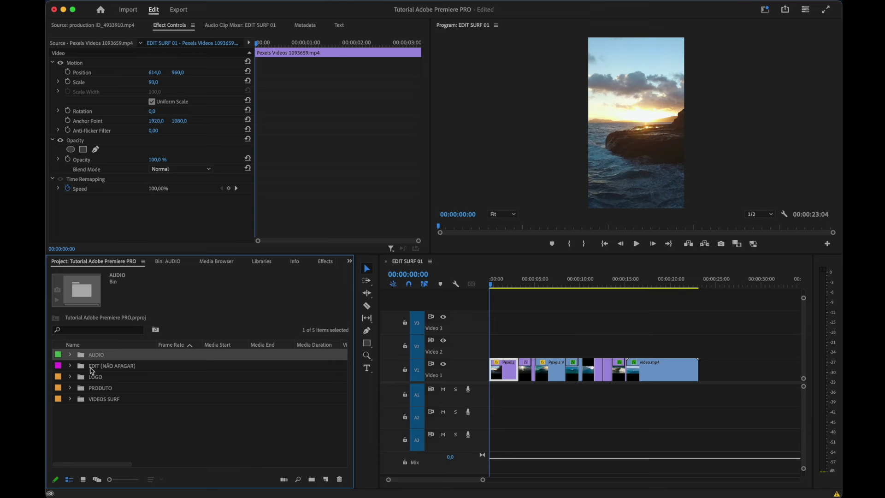
pyautogui.click(69, 355)
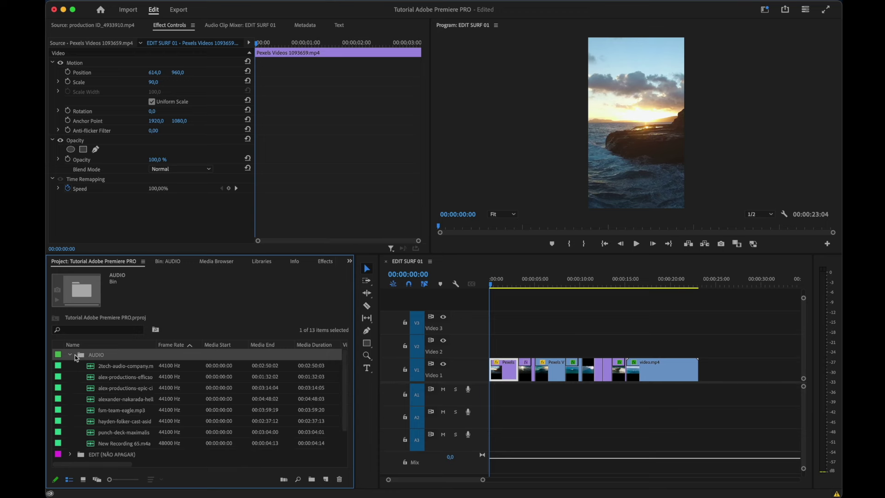
# Load 2tech-audio-company.mp3 in the Source monitor and listen to part of it
pyautogui.scroll(-1, 138, 366)
pyautogui.scroll(1, 145, 369)
pyautogui.doubleClick(91, 368)
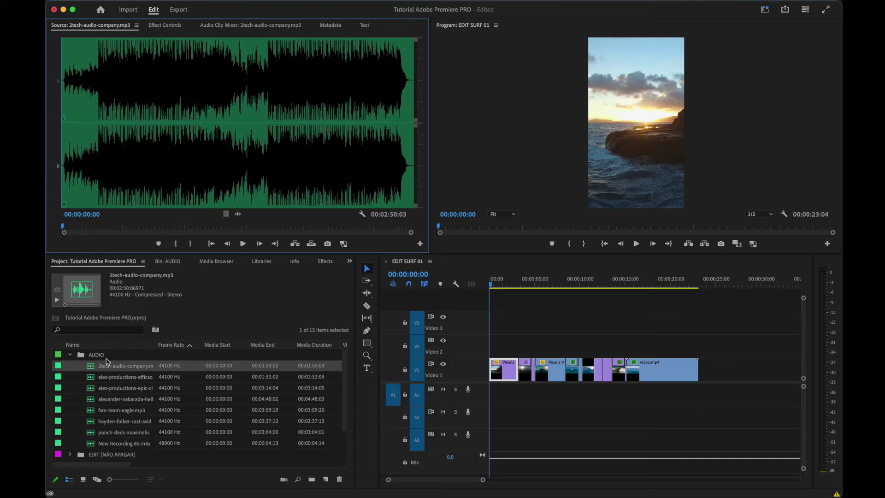
pyautogui.click(246, 243)
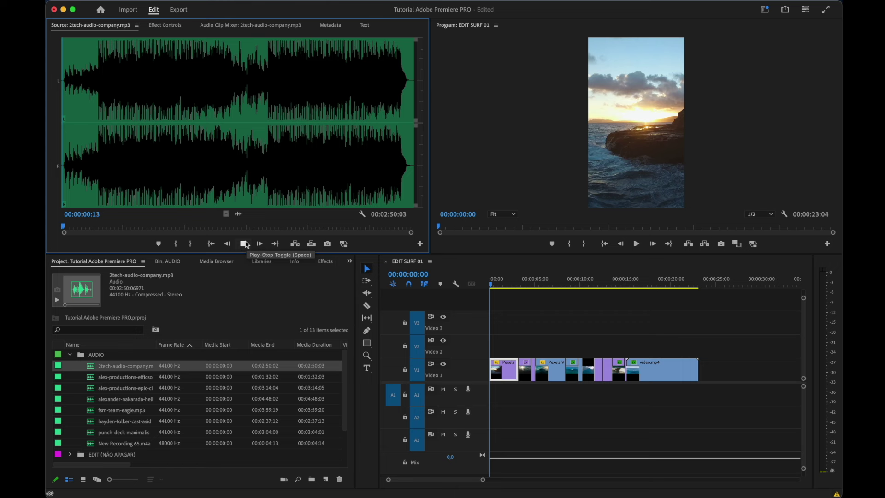
pyautogui.click(246, 242)
pyautogui.click(85, 225)
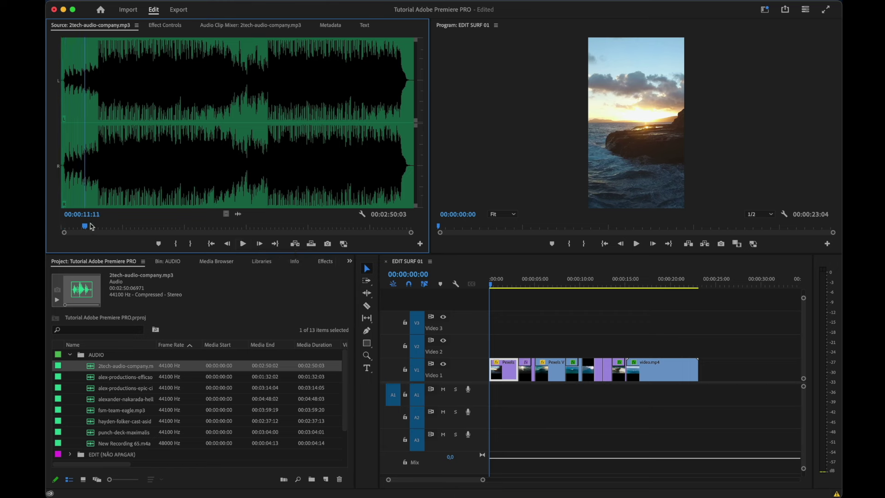
pyautogui.click(97, 226)
pyautogui.press('space')
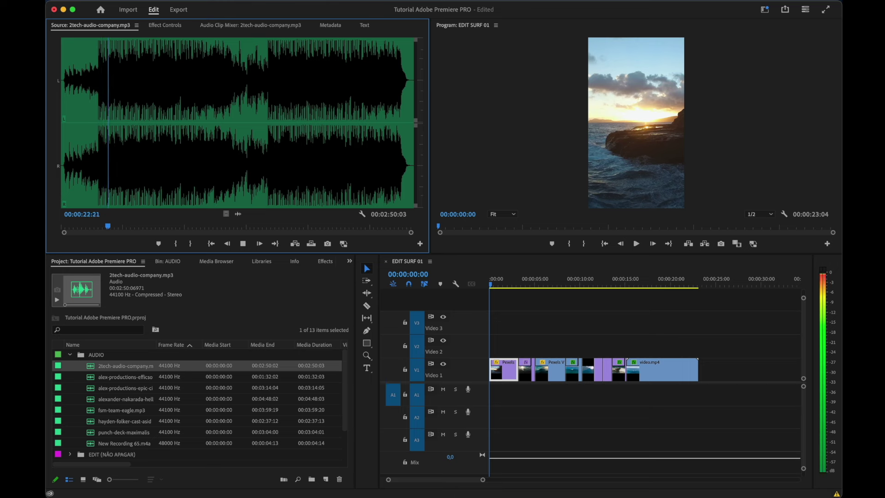
pyautogui.press('space')
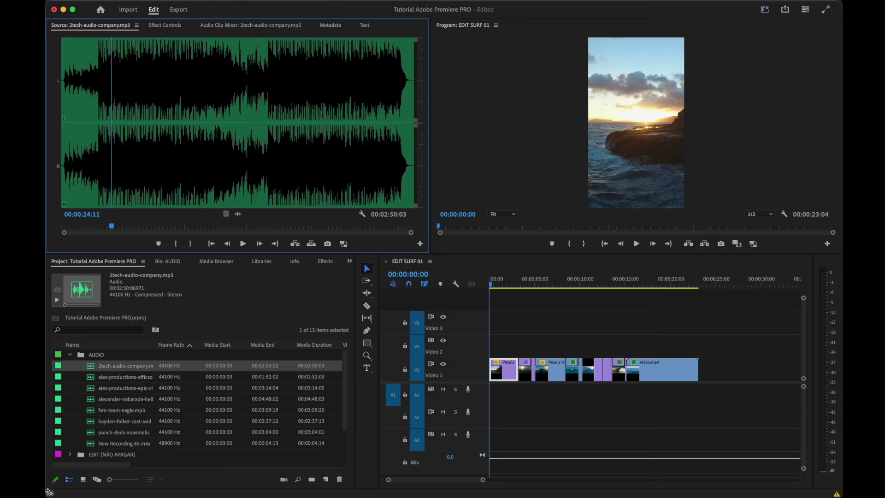
# Audition fsm-team-eagle and hellfire, then play the epic cinematic dramatic track
pyautogui.scroll(-1, 94, 390)
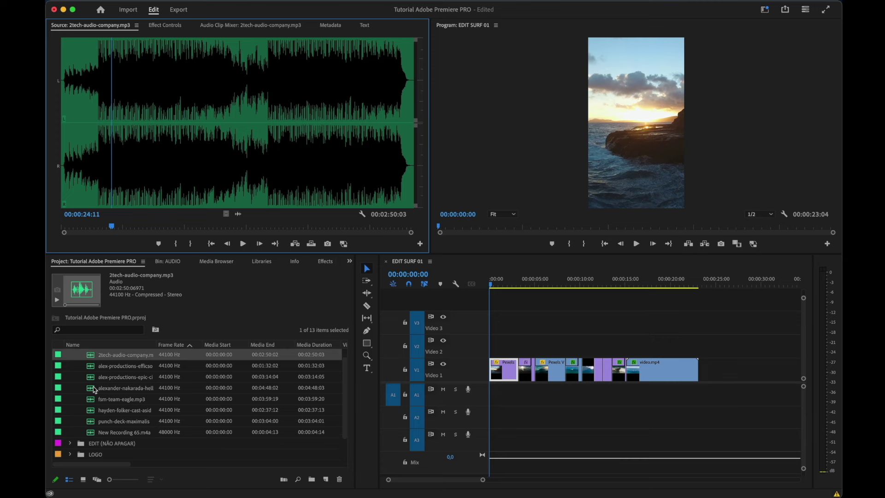
pyautogui.doubleClick(91, 399)
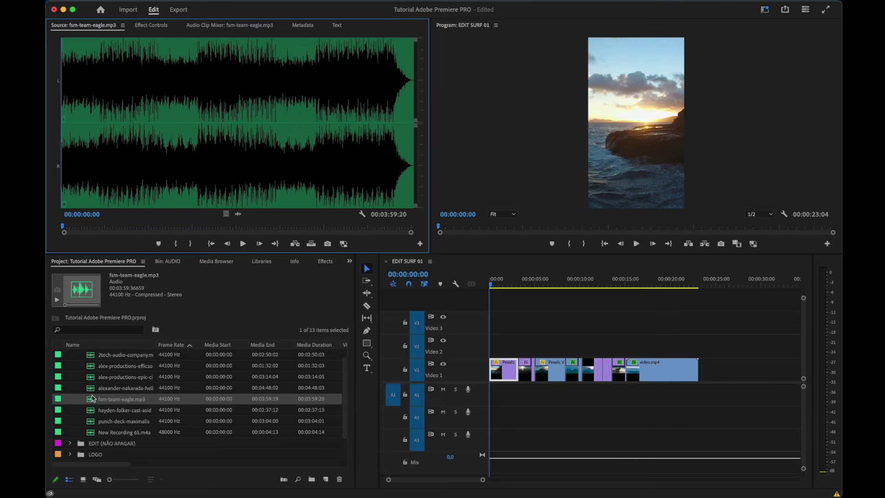
pyautogui.doubleClick(91, 389)
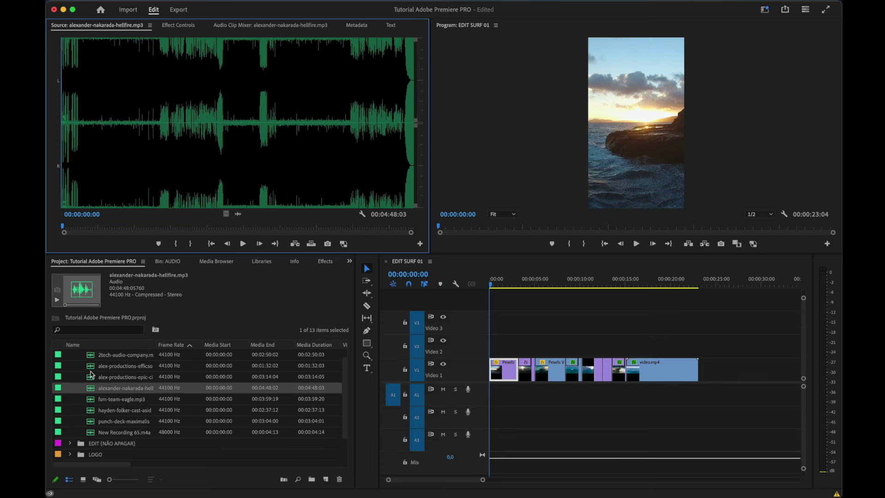
pyautogui.doubleClick(91, 376)
pyautogui.press('space')
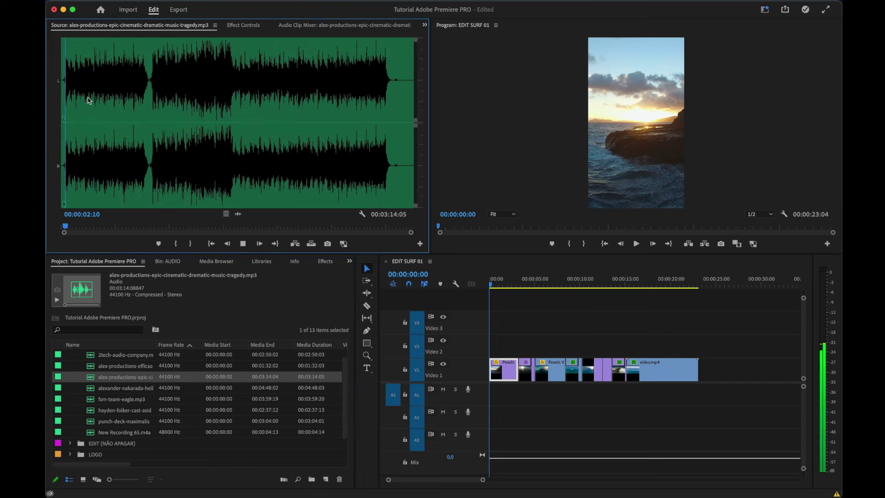
pyautogui.click(826, 310)
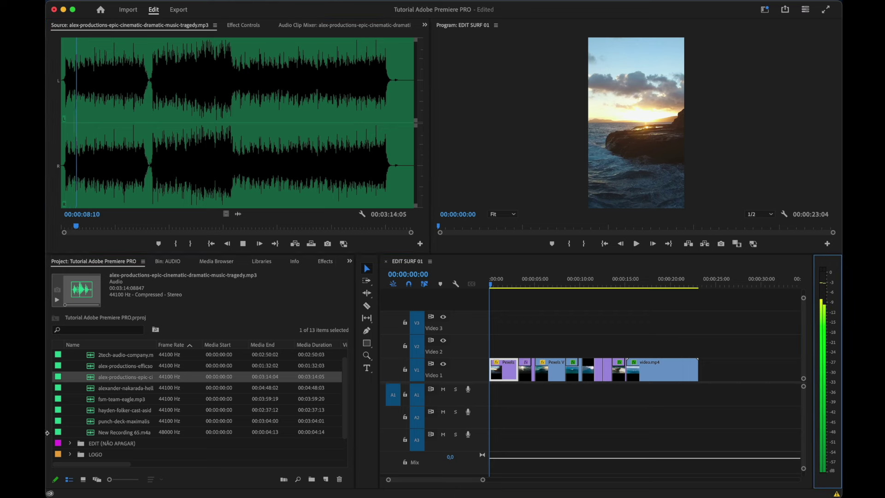
pyautogui.press('space')
# Place the epic cinematic track on A1 and cut it to end at 00:00:08:13
pyautogui.moveTo(92, 380)
pyautogui.mouseDown()
pyautogui.moveTo(513, 344)
pyautogui.moveTo(502, 384)
pyautogui.mouseUp()
pyautogui.click(497, 402)
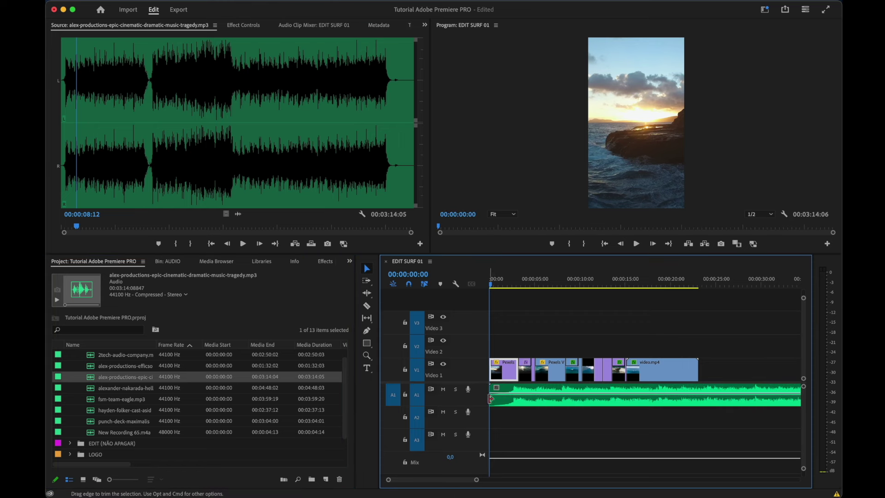
pyautogui.moveTo(492, 399); pyautogui.dragTo(524, 397)
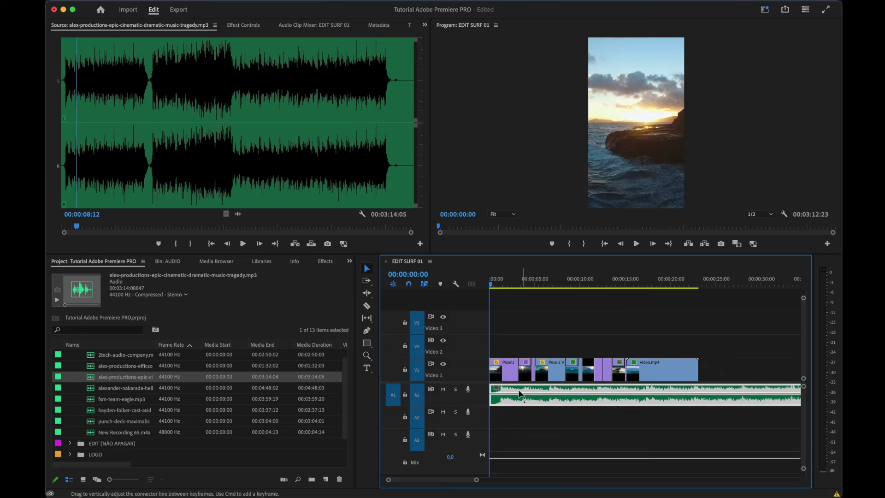
pyautogui.click(534, 278)
pyautogui.moveTo(537, 277); pyautogui.dragTo(565, 279)
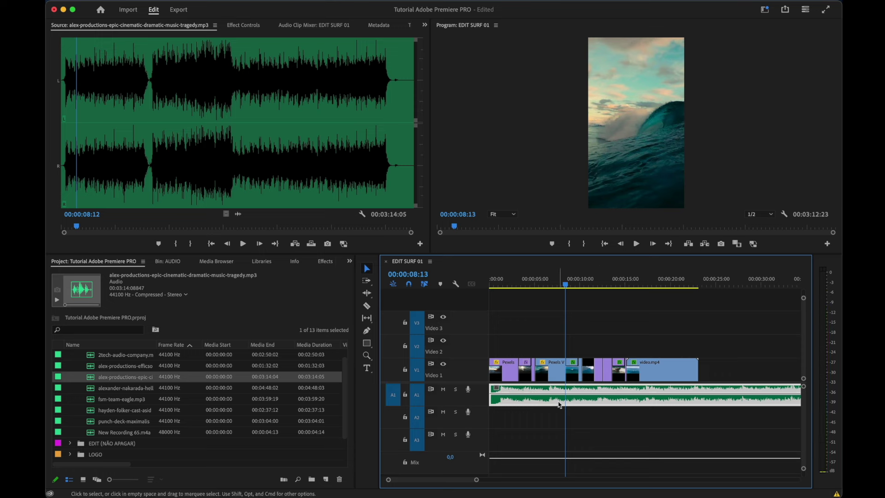
pyautogui.press('c')
pyautogui.click(567, 394)
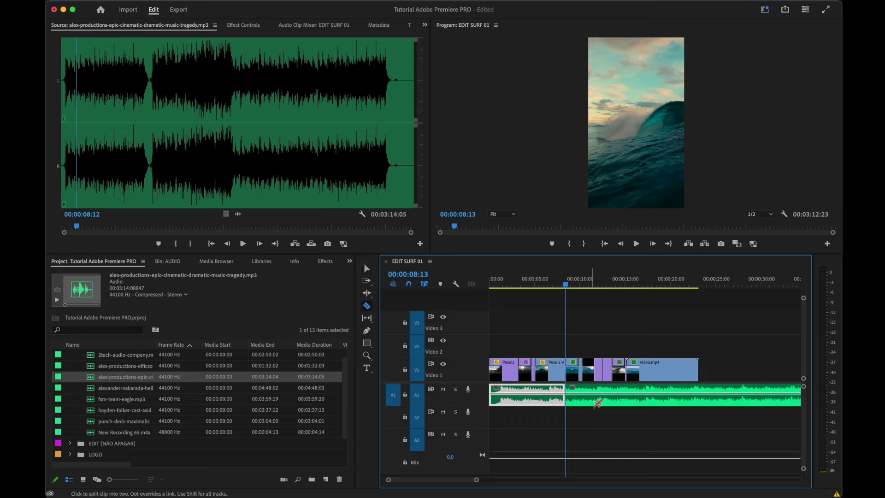
pyautogui.press('v')
pyautogui.click(603, 405)
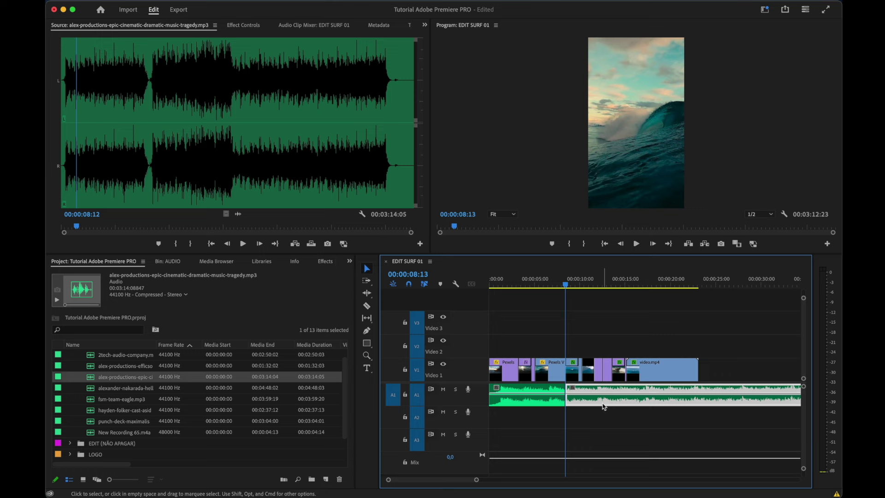
pyautogui.press('Delete')
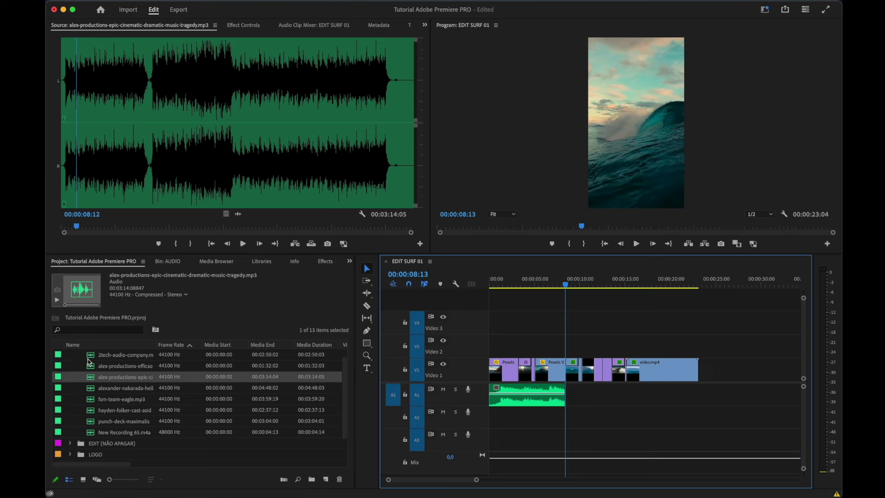
# Audition other audio files and pick the energetic rock hiking track
pyautogui.doubleClick(92, 399)
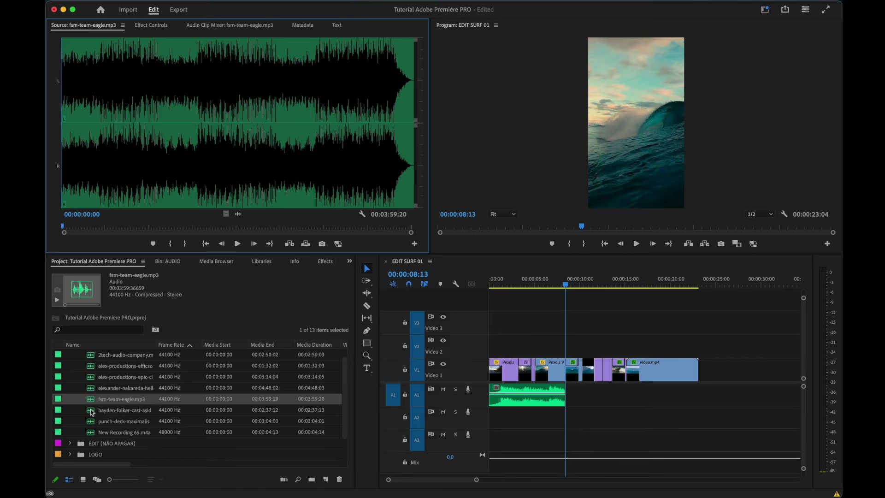
pyautogui.doubleClick(92, 410)
pyautogui.doubleClick(92, 420)
pyautogui.doubleClick(92, 431)
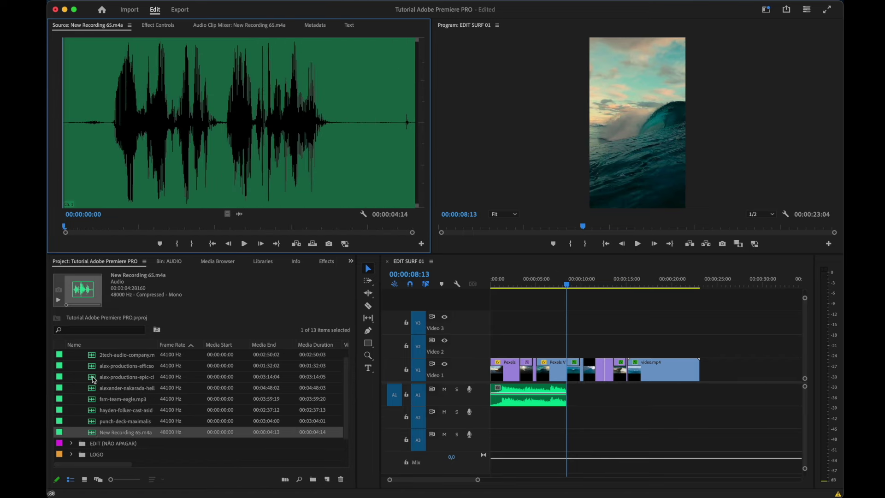
pyautogui.doubleClick(93, 376)
pyautogui.doubleClick(91, 366)
pyautogui.click(92, 355)
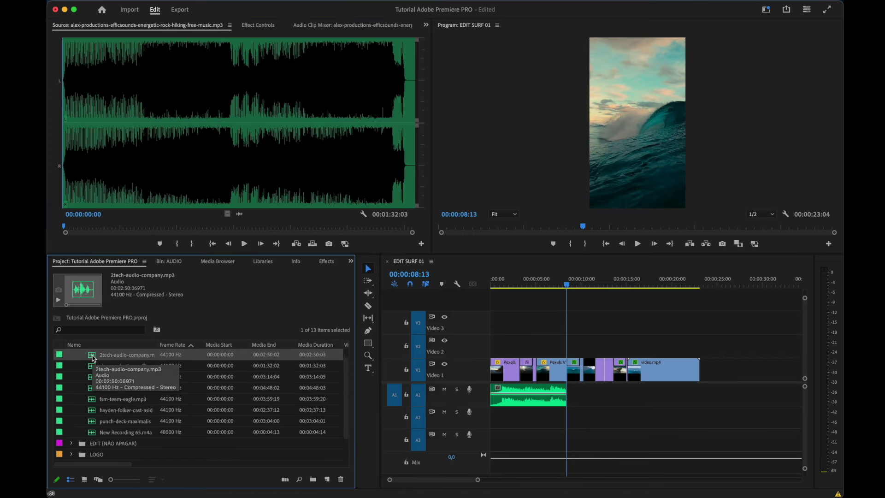
pyautogui.doubleClick(92, 359)
pyautogui.click(93, 368)
# Place the energetic rock hiking track on A2 around the 8-second mark
pyautogui.doubleClick(93, 366)
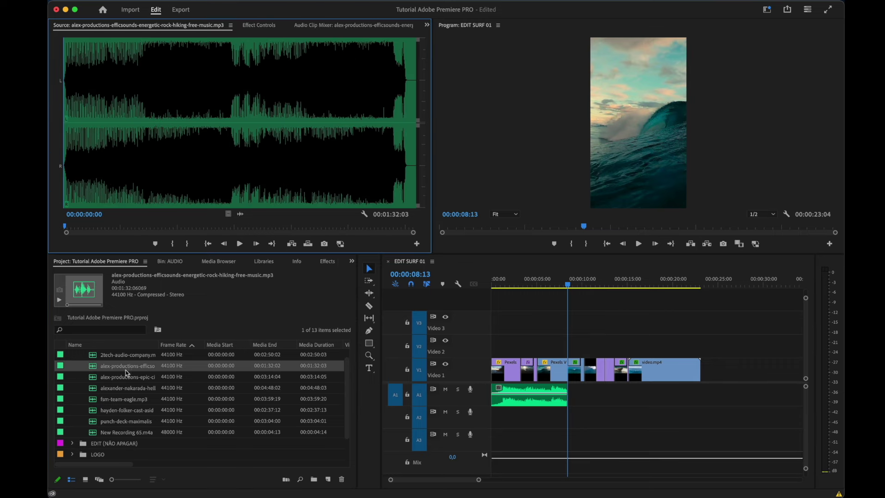
pyautogui.moveTo(126, 373); pyautogui.dragTo(573, 394)
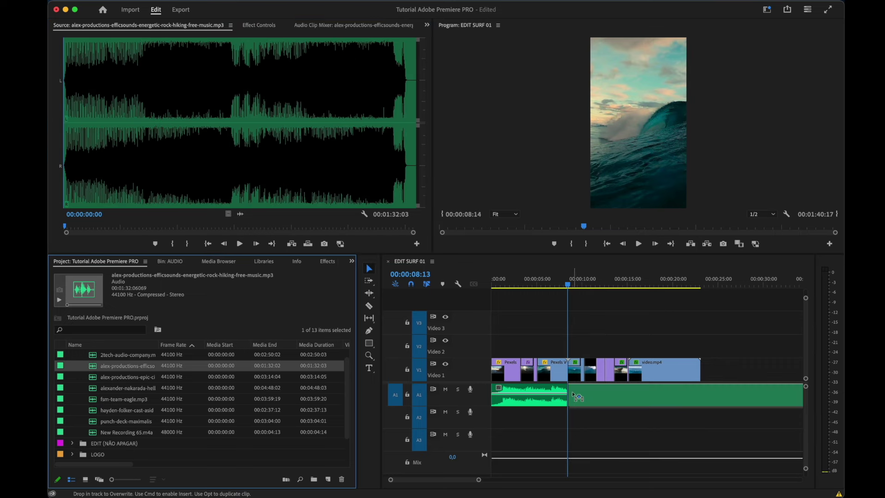
pyautogui.moveTo(572, 394)
pyautogui.mouseDown()
pyautogui.moveTo(593, 422)
pyautogui.moveTo(584, 420)
pyautogui.mouseUp()
pyautogui.press('z')
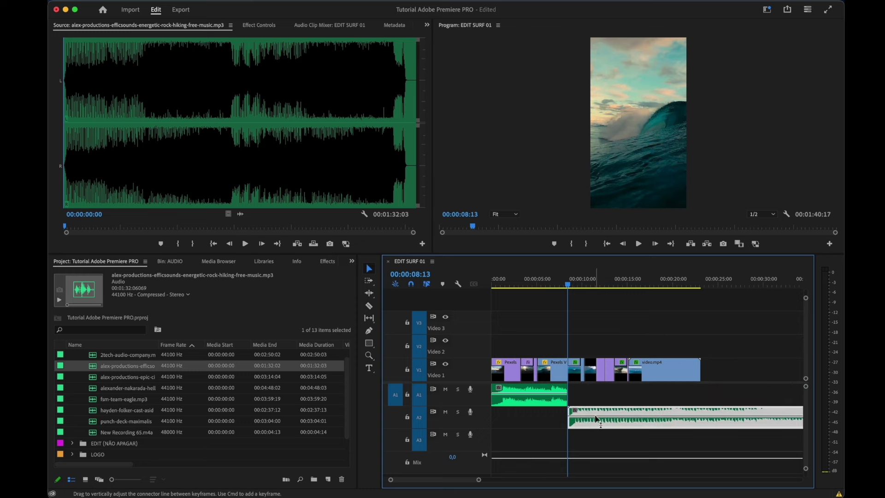
pyautogui.click(591, 424)
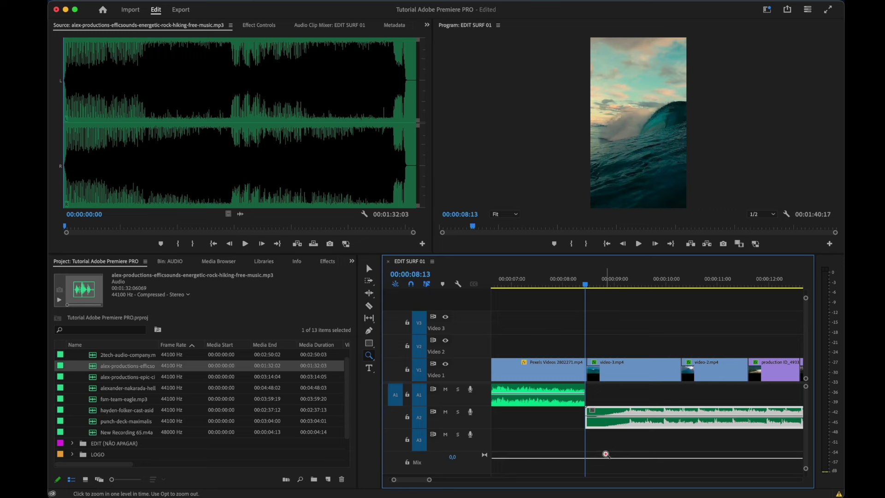
# Slide the A2 rock track slightly earlier to overlap the A1 music's end, then play
pyautogui.press('v')
pyautogui.moveTo(653, 424)
pyautogui.mouseDown()
pyautogui.moveTo(617, 424)
pyautogui.moveTo(635, 423)
pyautogui.mouseUp()
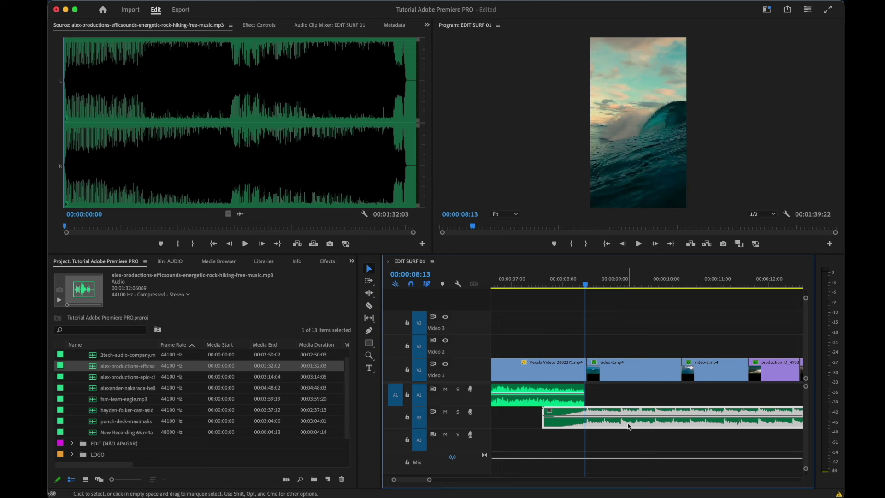
pyautogui.press('z')
pyautogui.click(601, 410)
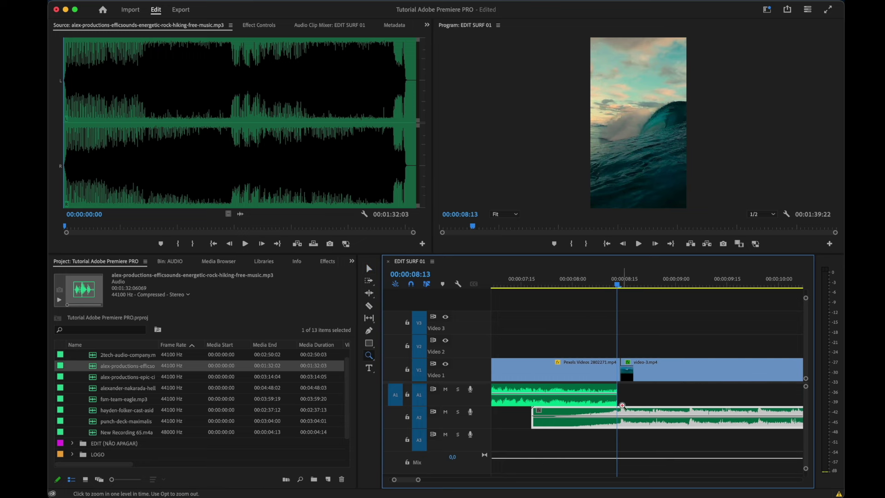
pyautogui.press('v')
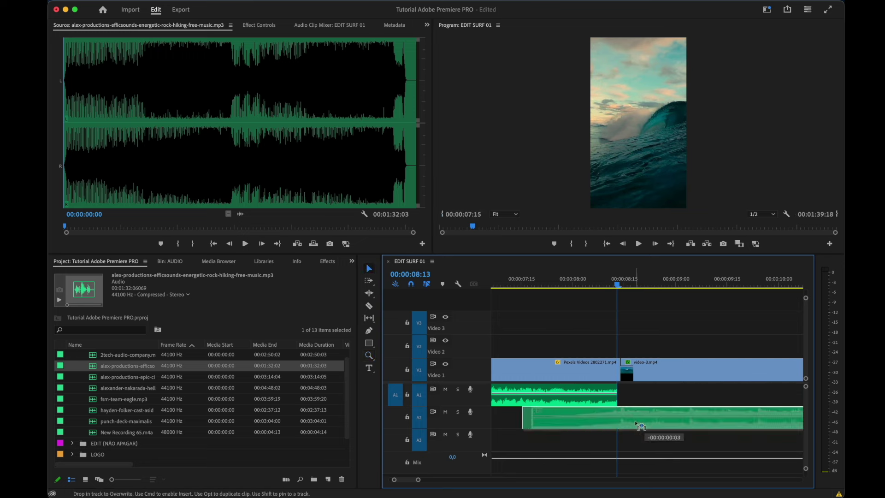
pyautogui.moveTo(645, 424); pyautogui.dragTo(648, 424)
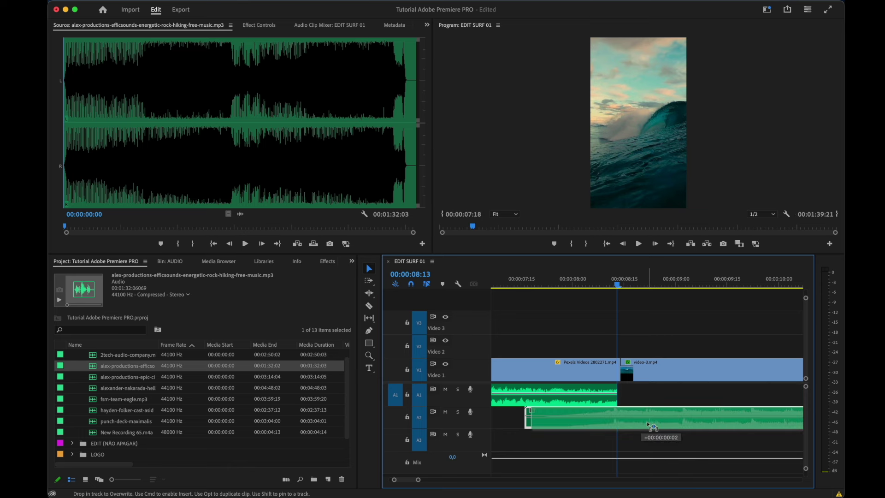
pyautogui.moveTo(647, 424); pyautogui.dragTo(654, 425)
pyautogui.press('super')
pyautogui.press('shift')
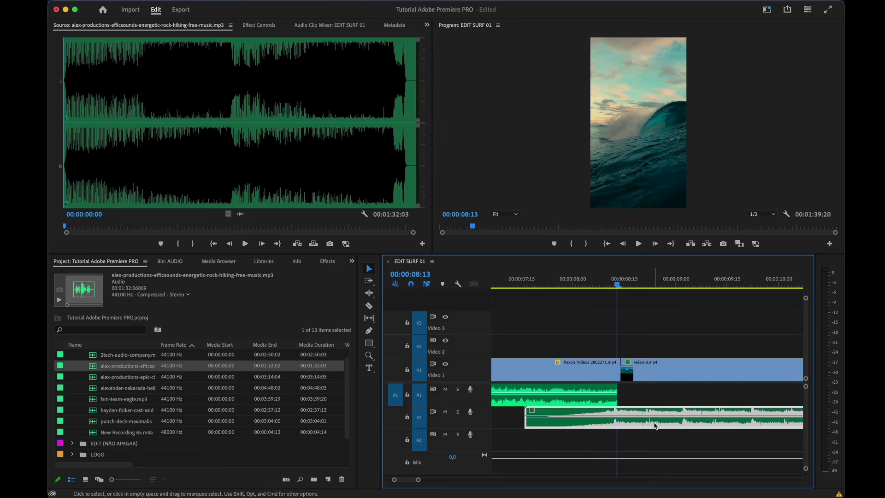
pyautogui.press('space')
pyautogui.press('space')
# Drag video-3.mp4's end edge to close the gap before video-2.mp4
pyautogui.press('z')
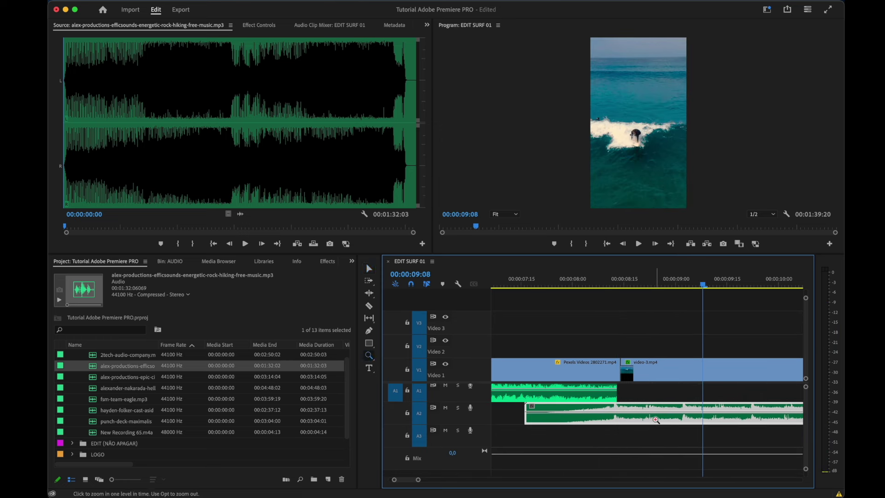
pyautogui.keyDown('alt'); pyautogui.click(667, 397); pyautogui.keyUp('alt')
pyautogui.scroll(1, 665, 400)
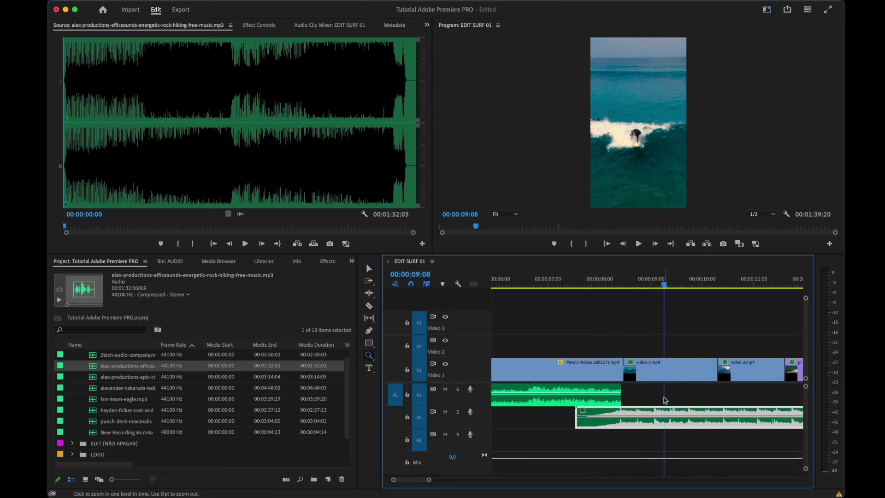
pyautogui.scroll(-1, 665, 400)
pyautogui.scroll(-4, 662, 398)
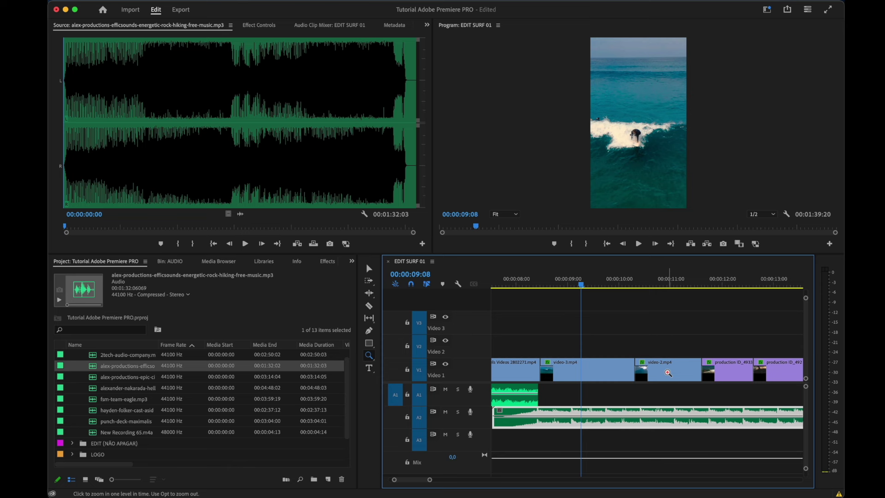
pyautogui.hscroll(5, 668, 373)
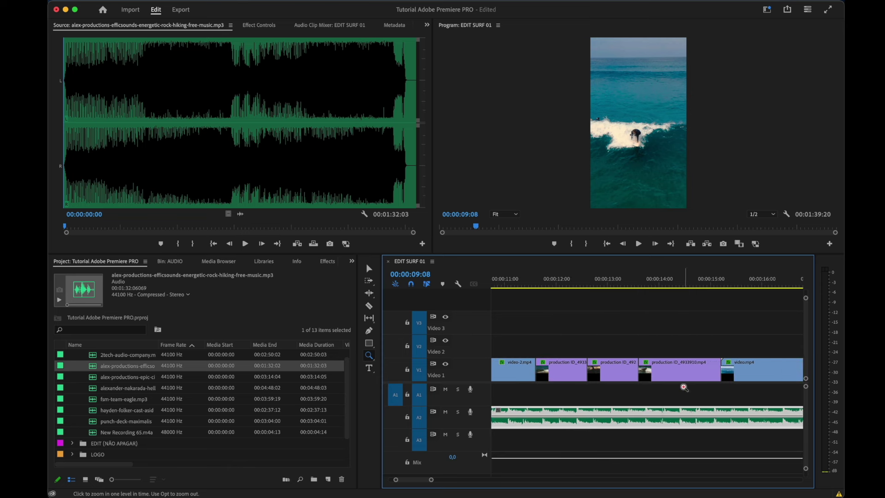
pyautogui.hscroll(-2, 684, 388)
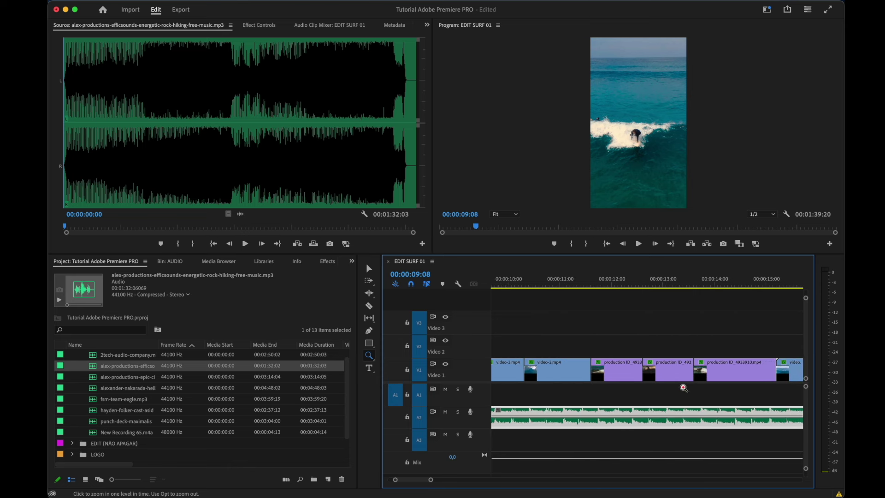
pyautogui.hscroll(3, 684, 388)
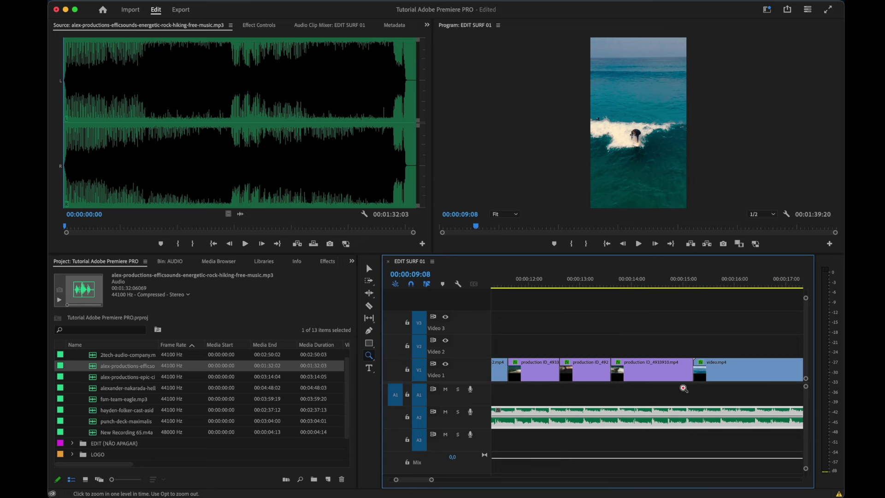
pyautogui.press('v')
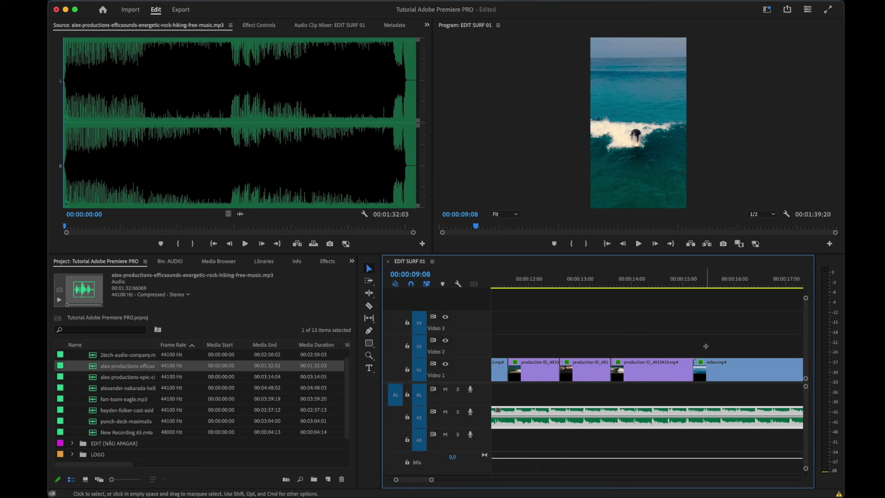
pyautogui.moveTo(706, 344); pyautogui.dragTo(549, 390)
pyautogui.hscroll(-3, 549, 390)
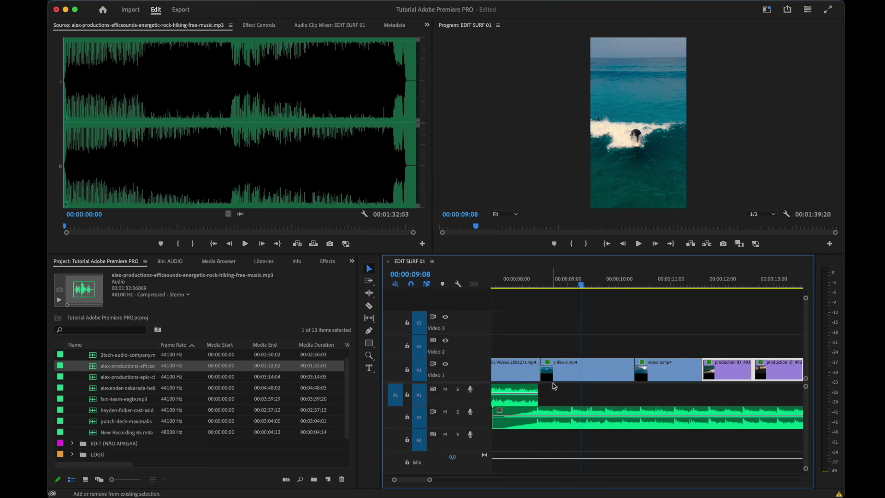
pyautogui.click(682, 377)
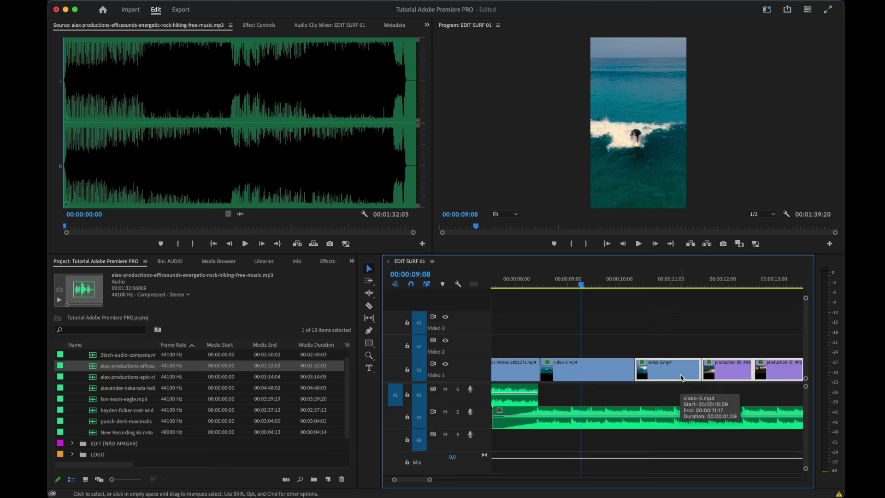
pyautogui.moveTo(682, 377); pyautogui.dragTo(686, 369)
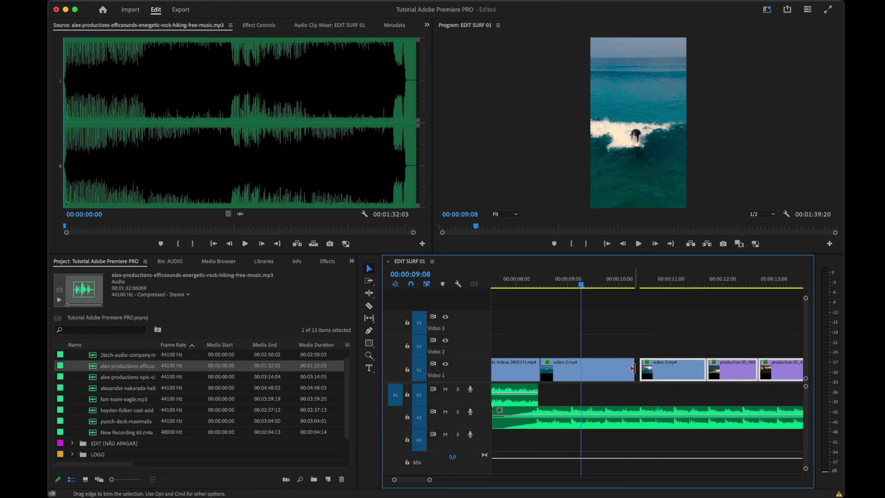
pyautogui.moveTo(632, 368); pyautogui.dragTo(640, 369)
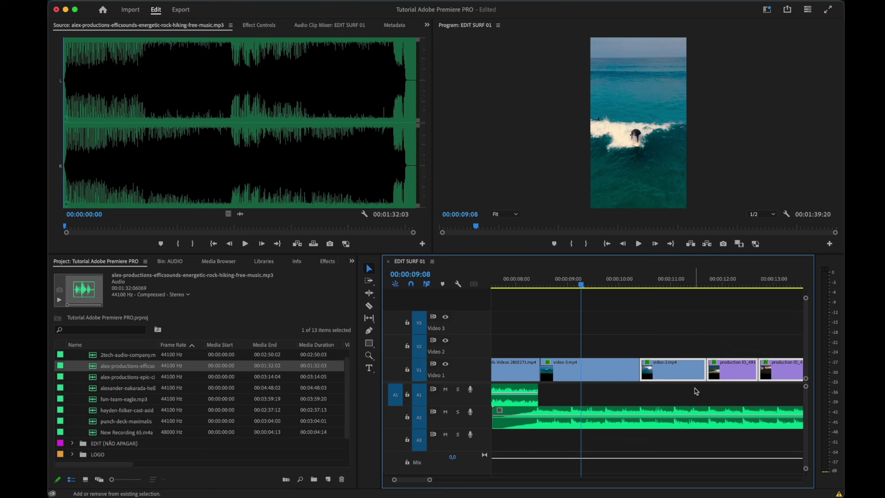
# Shift video.mp4 a few frames later, then zoom in on the music overlap
pyautogui.hscroll(3, 696, 391)
pyautogui.hscroll(3, 696, 391)
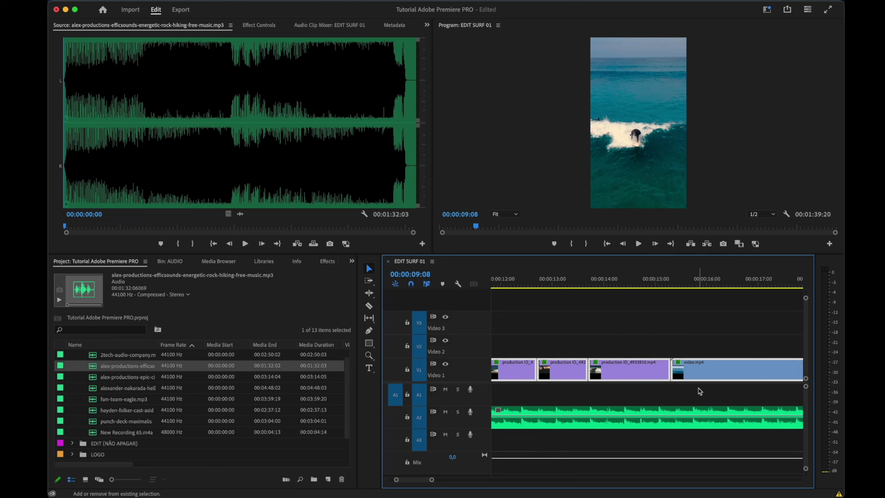
pyautogui.moveTo(684, 372)
pyautogui.mouseDown()
pyautogui.moveTo(691, 374)
pyautogui.moveTo(675, 381)
pyautogui.mouseUp()
pyautogui.moveTo(660, 281); pyautogui.dragTo(722, 289)
pyautogui.press('z')
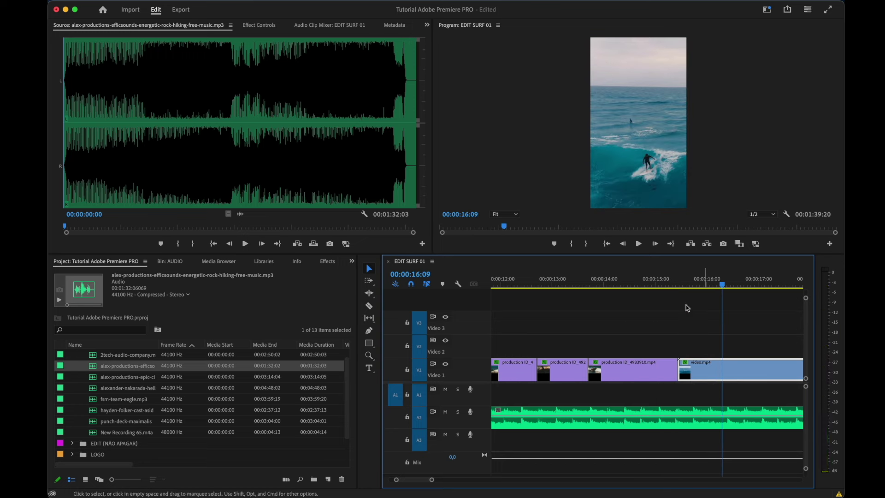
pyautogui.keyDown('alt'); pyautogui.click(589, 367); pyautogui.keyUp('alt')
pyautogui.keyDown('alt'); pyautogui.click(590, 369); pyautogui.keyUp('alt')
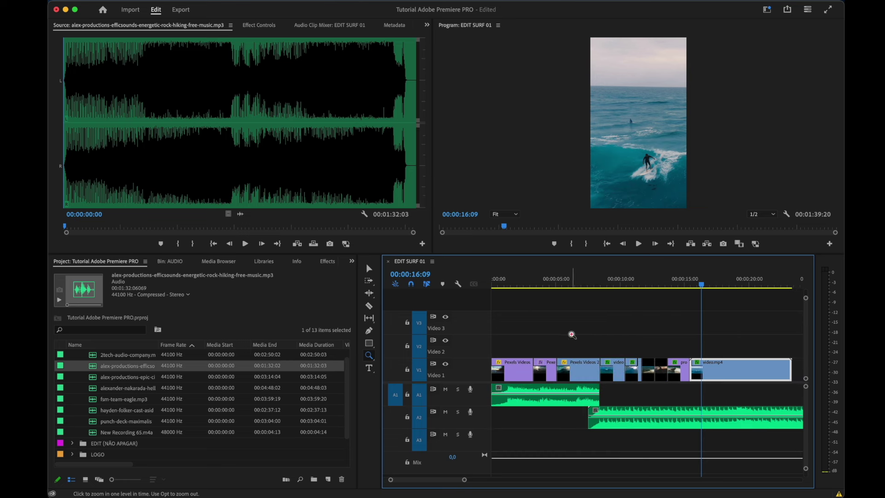
pyautogui.moveTo(571, 334); pyautogui.dragTo(681, 479)
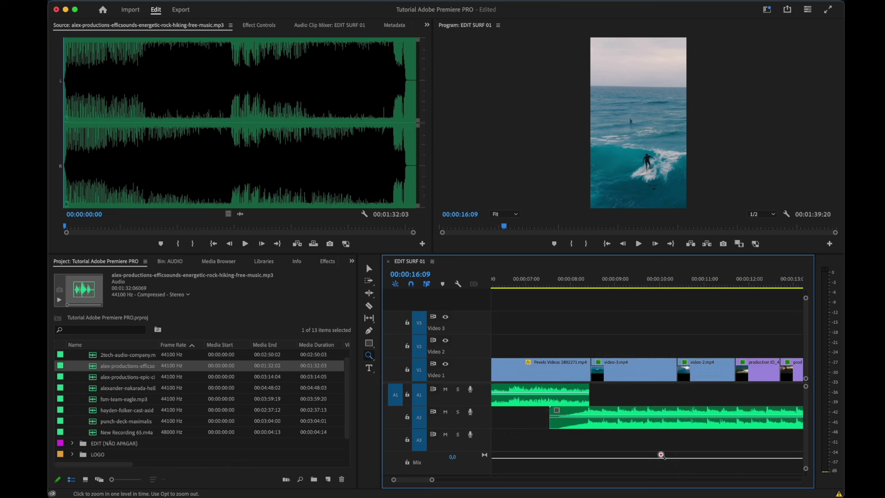
# Apply a Constant Power crossfade at the A1 music's end and shorten it to 22 frames
pyautogui.press('v')
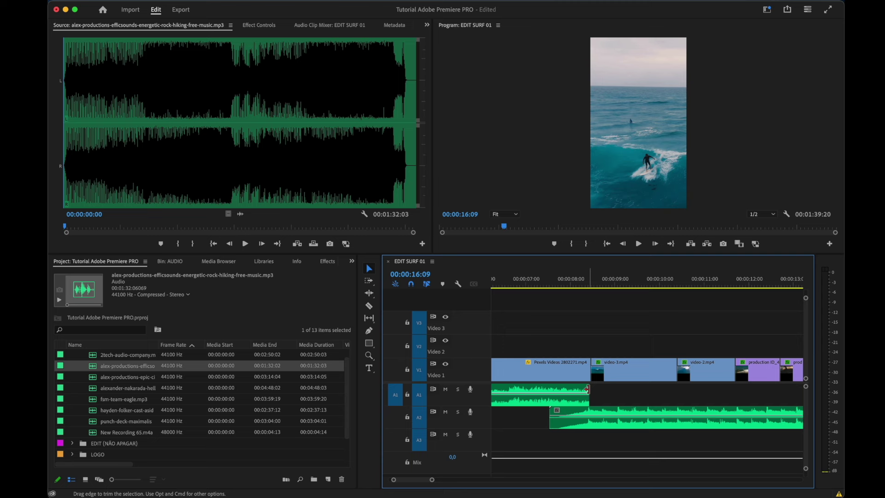
pyautogui.rightClick(587, 391)
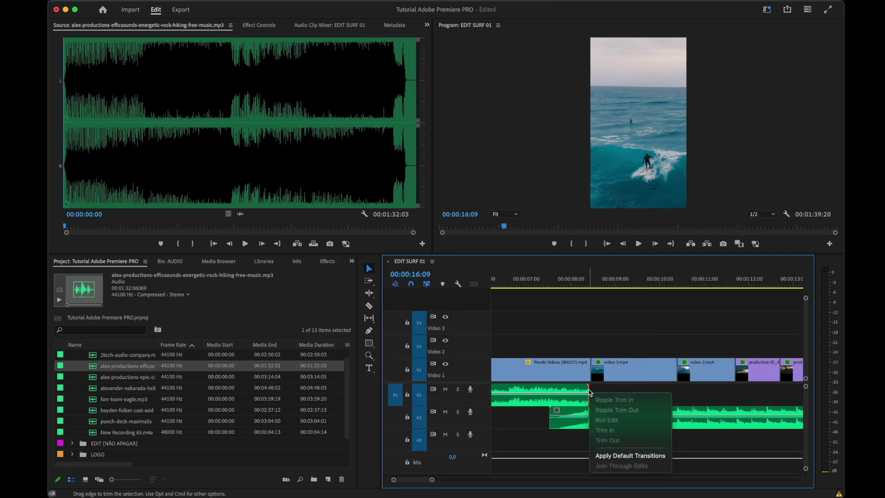
pyautogui.click(631, 455)
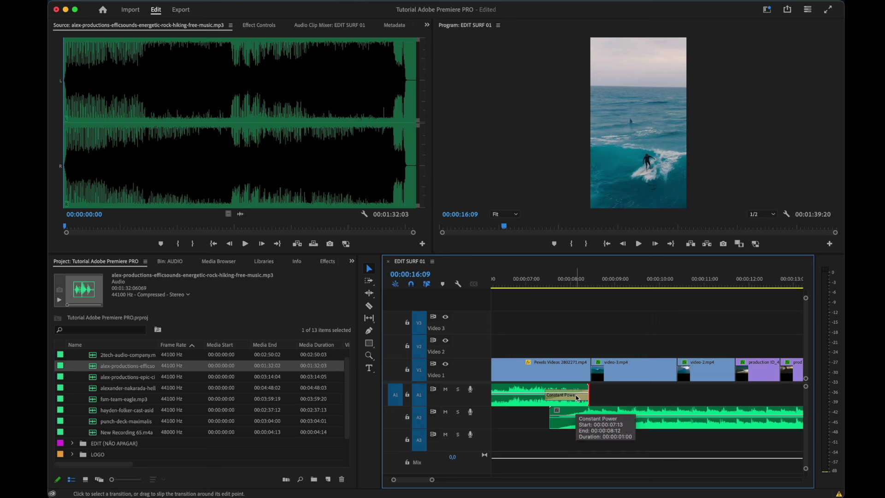
pyautogui.click(575, 398)
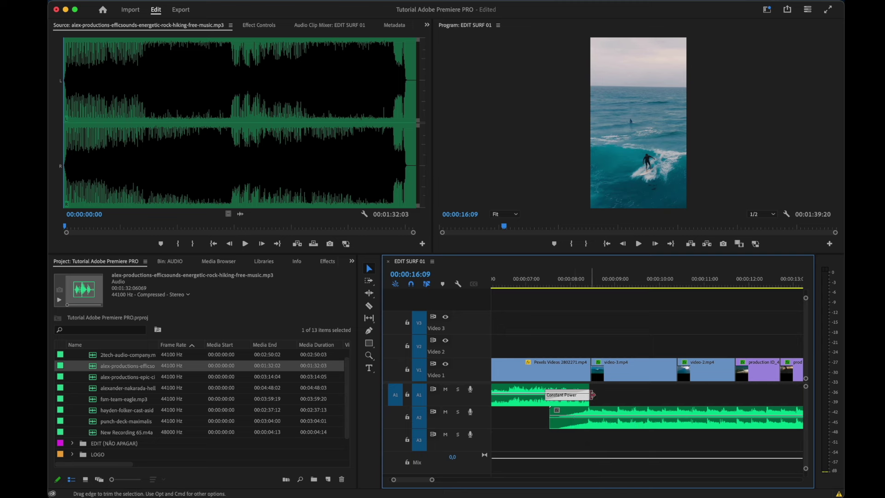
pyautogui.click(516, 422)
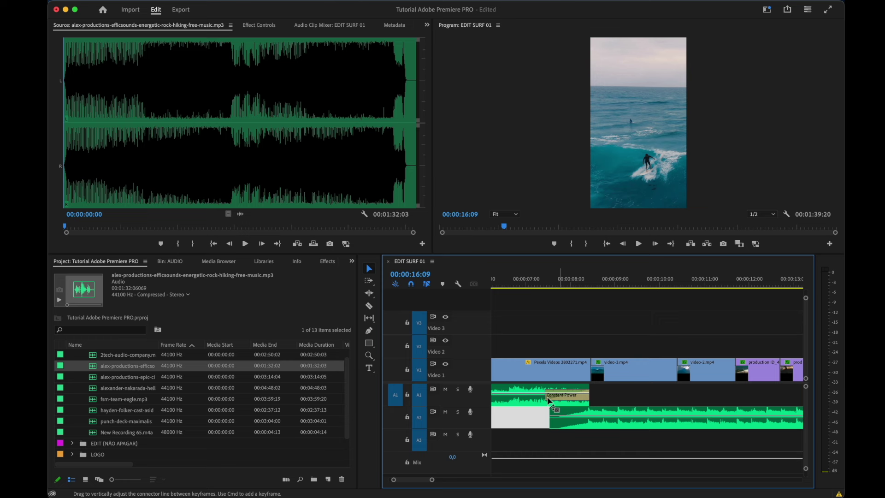
pyautogui.click(576, 399)
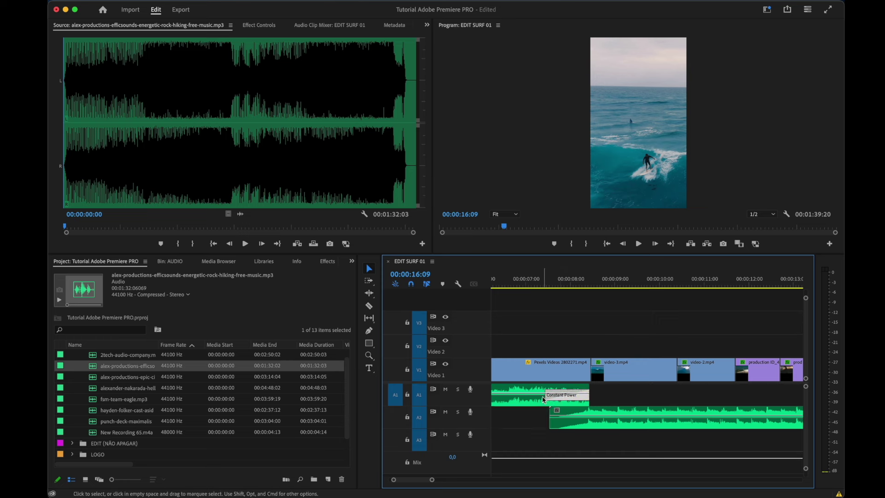
pyautogui.moveTo(545, 398)
pyautogui.mouseDown()
pyautogui.moveTo(570, 397)
pyautogui.moveTo(551, 395)
pyautogui.mouseUp()
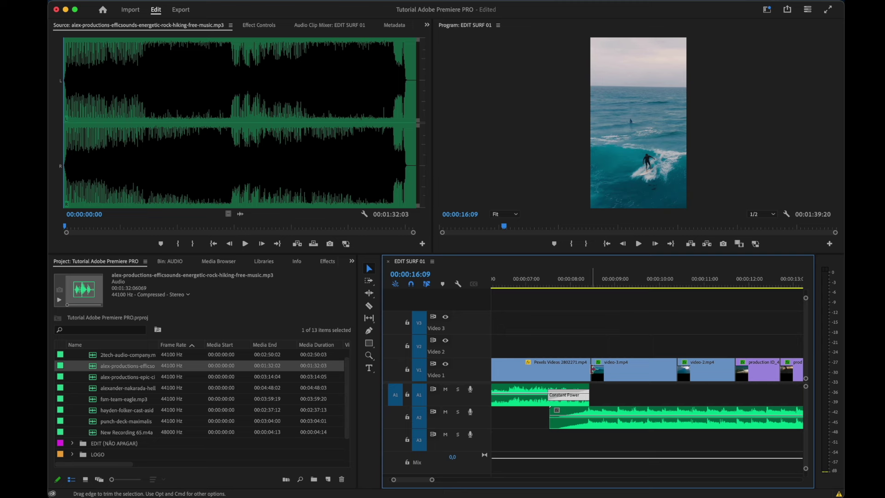
# Add a default Cross Dissolve between the Pexels clip and video-3.mp4 and preview it
pyautogui.rightClick(592, 372)
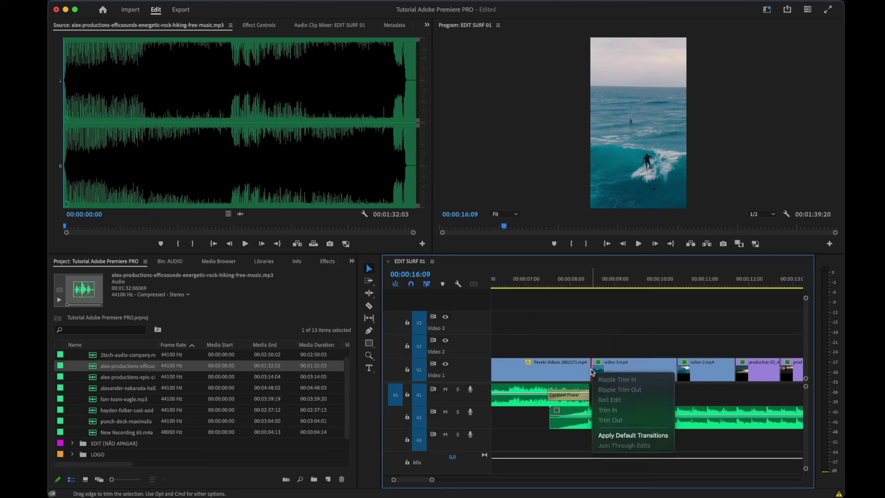
pyautogui.click(632, 439)
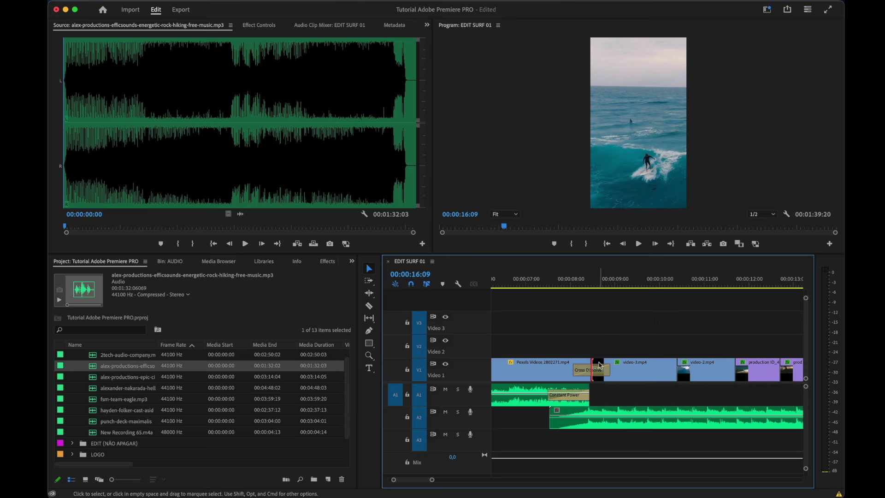
pyautogui.click(576, 281)
pyautogui.press('space')
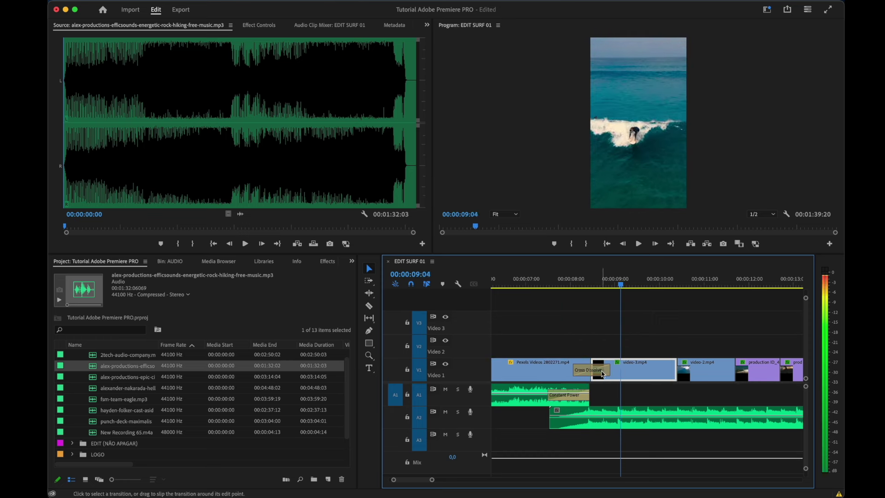
pyautogui.click(602, 374)
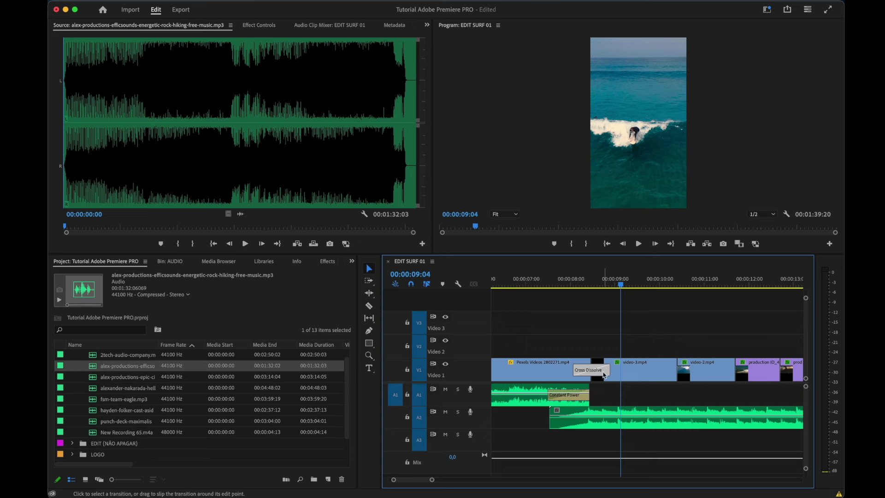
# Add a Cross Dissolve fade-out at the end of video.mp4 and preview the ending
pyautogui.scroll(-3, 604, 374)
pyautogui.scroll(-4, 604, 374)
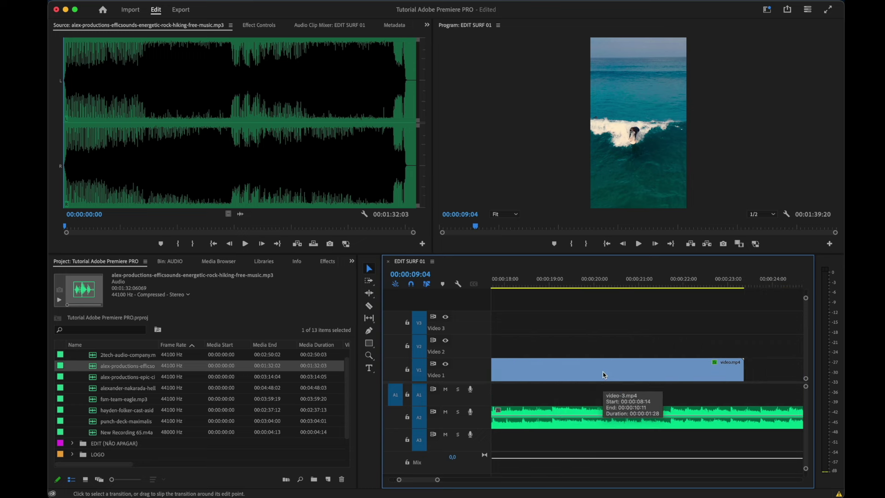
pyautogui.rightClick(742, 370)
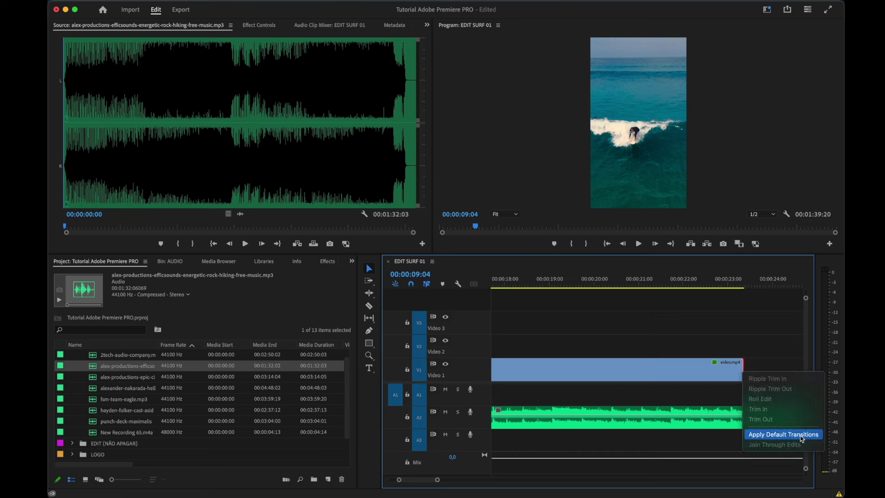
pyautogui.click(800, 435)
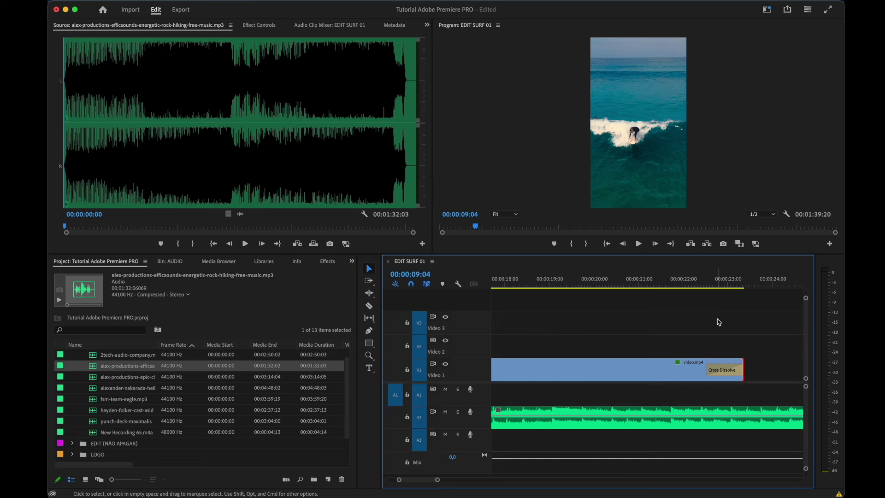
pyautogui.click(699, 283)
pyautogui.press('space')
# Cut the A2 rock track at the video's end, delete the leftover, and fit the 00:00:23:11 sequence
pyautogui.click(772, 422)
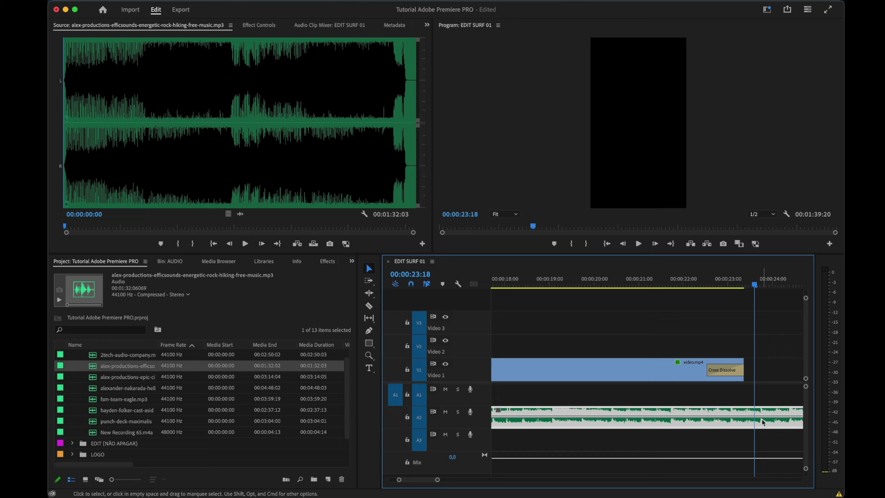
pyautogui.press('c')
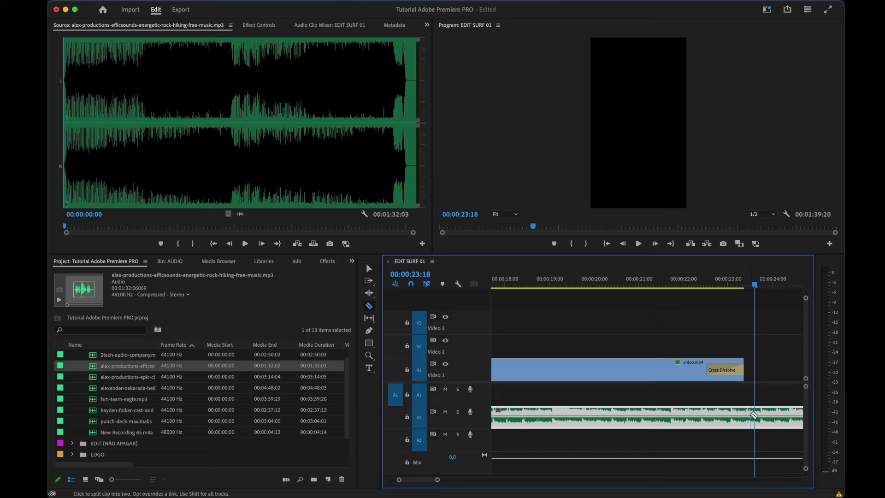
pyautogui.click(744, 414)
pyautogui.press('v')
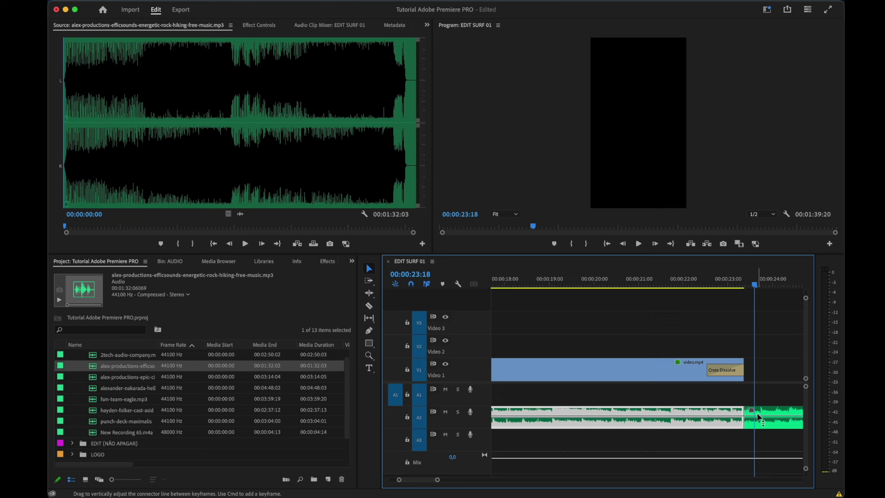
pyautogui.click(770, 417)
pyautogui.press('Delete')
pyautogui.press('\\')
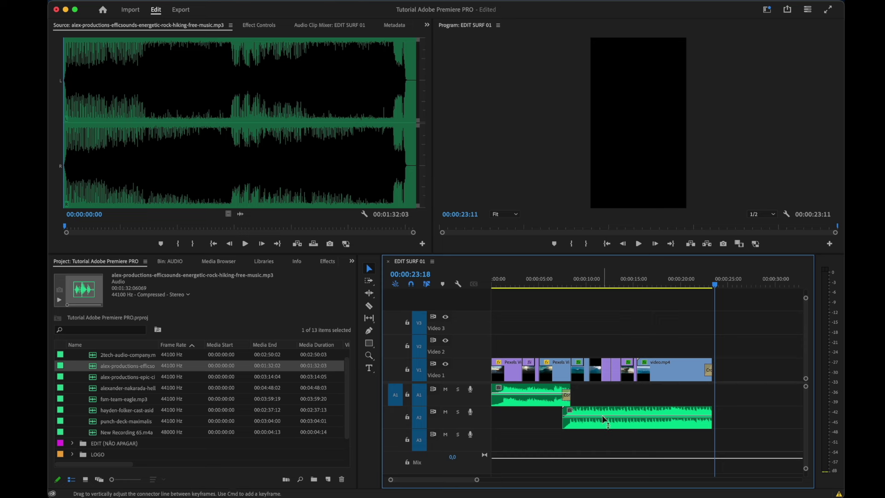
pyautogui.moveTo(602, 414)
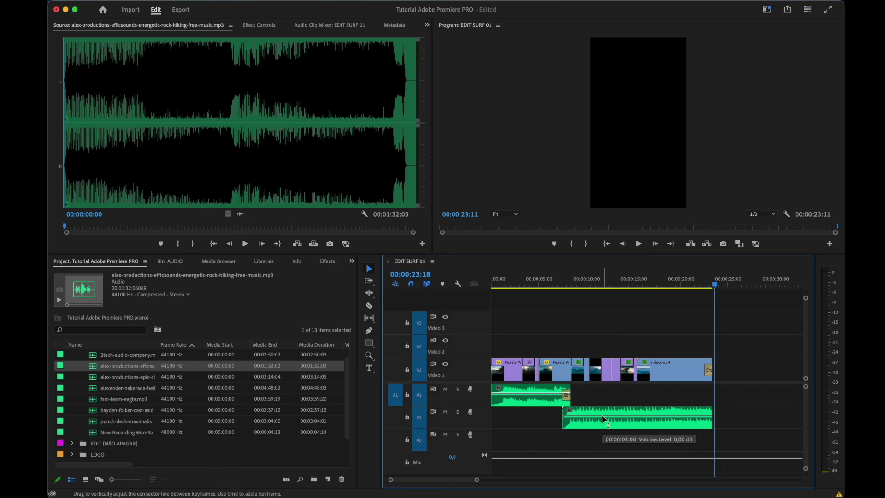
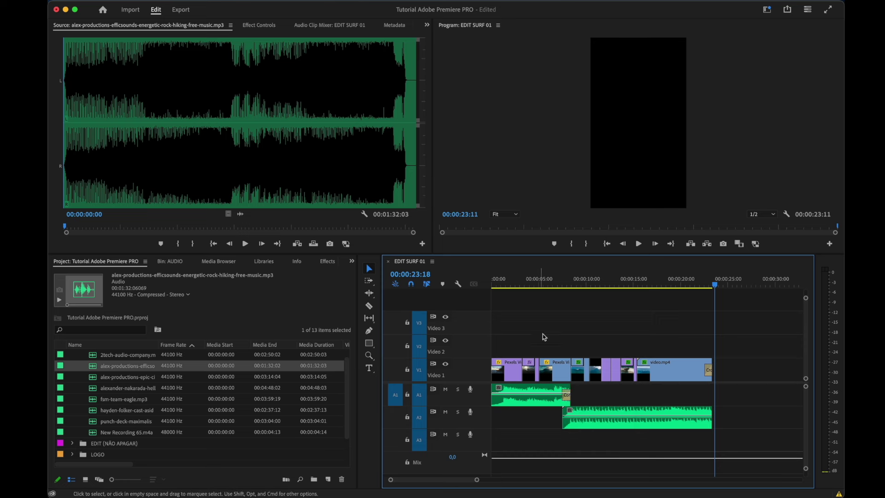
# Play the sequence from about 7 seconds, then select New Recording 65.m4a in the Project panel
pyautogui.click(558, 286)
pyautogui.press('space')
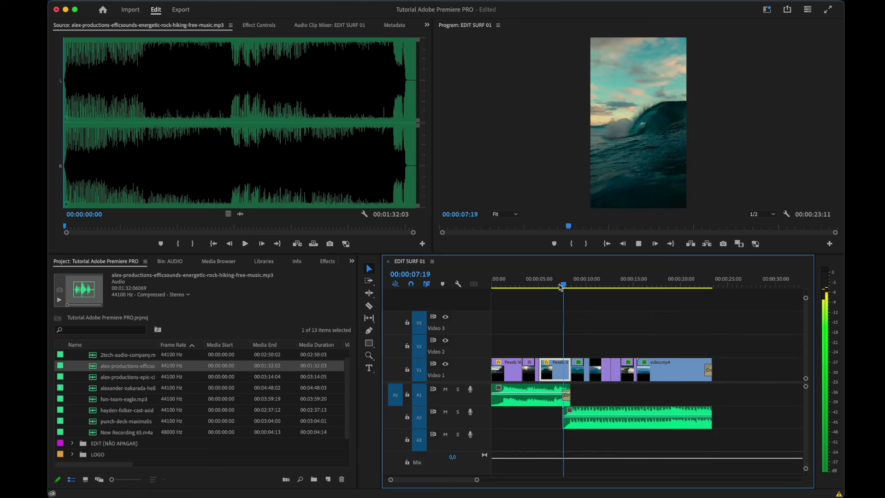
pyautogui.press('space')
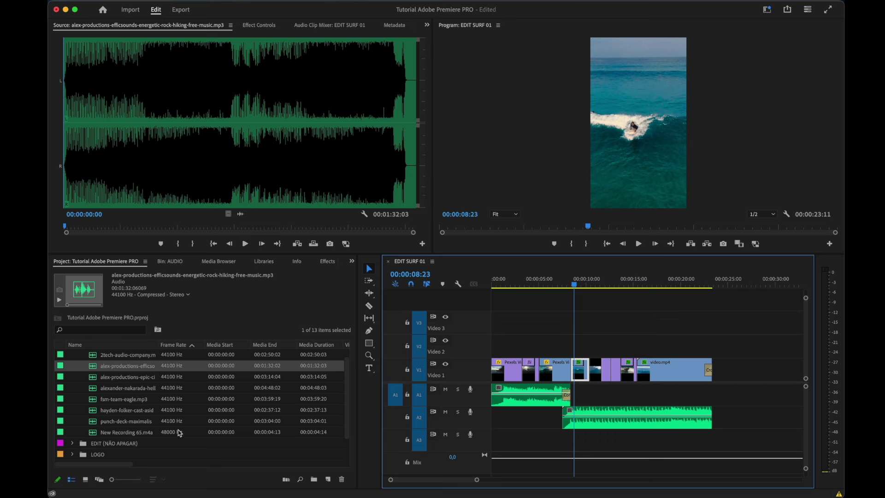
pyautogui.click(129, 433)
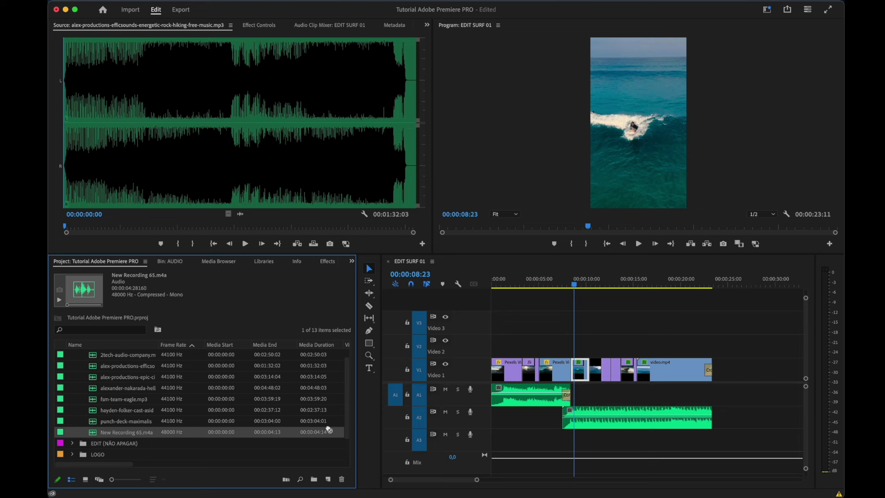
# Drop New Recording 65.m4a onto audio track 3 near 16 seconds and play it back
pyautogui.moveTo(329, 430); pyautogui.dragTo(662, 435)
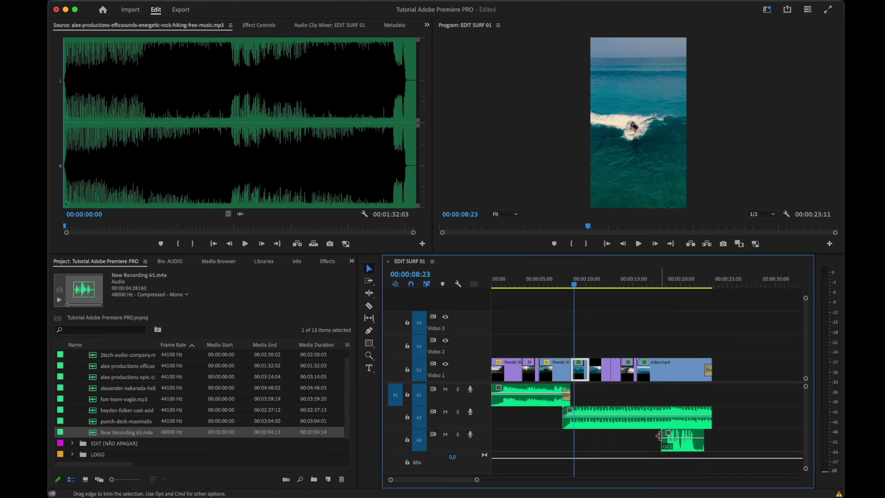
pyautogui.click(644, 281)
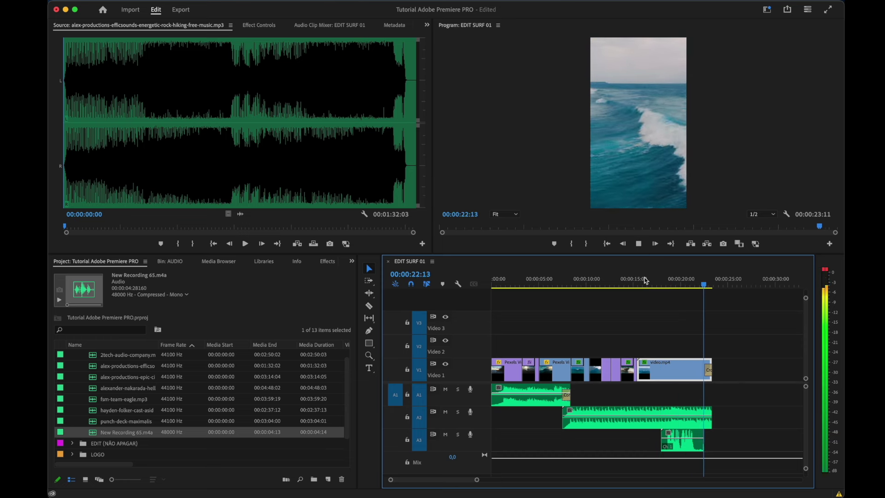
pyautogui.press('space')
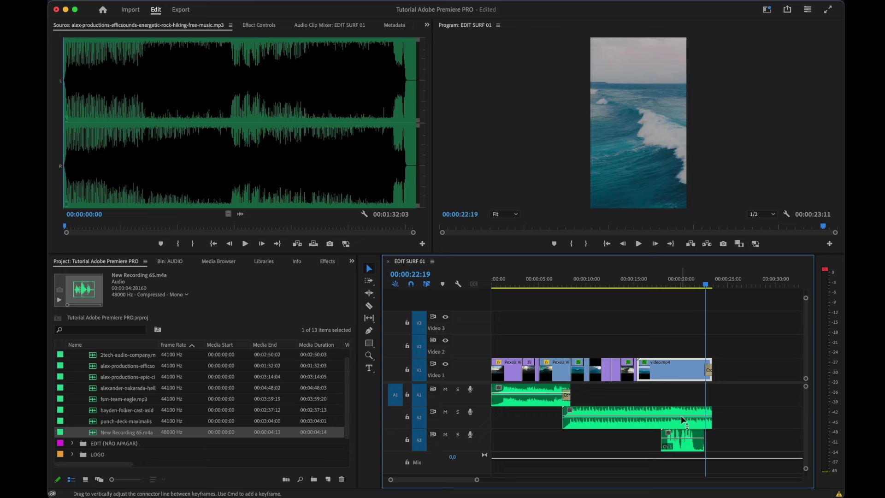
# Trim 12 frames off the voiceover's start on A3, leaving 00:00:03:04, and enlarge the audio tracks
pyautogui.press('z')
pyautogui.moveTo(648, 397); pyautogui.dragTo(711, 440)
pyautogui.press('v')
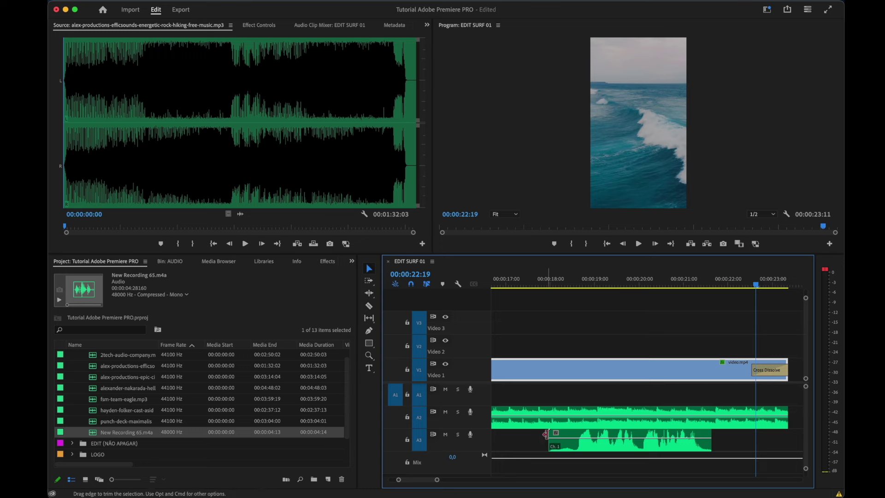
pyautogui.click(549, 438)
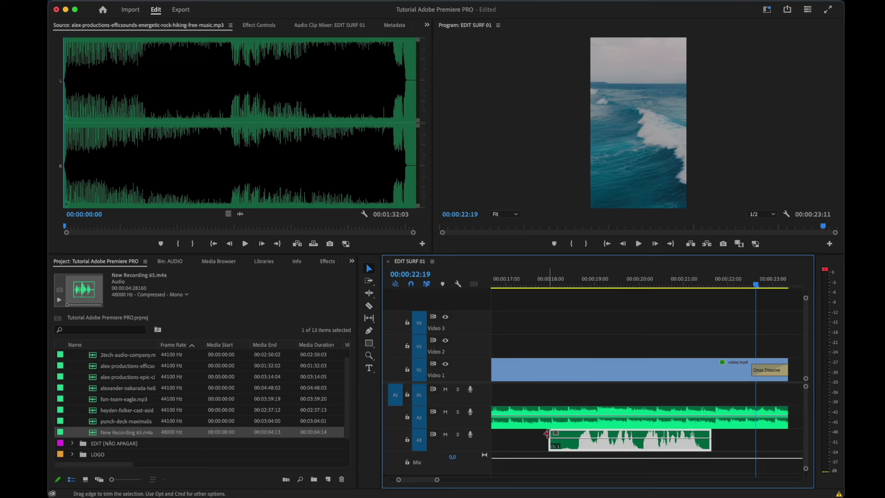
pyautogui.moveTo(551, 441); pyautogui.dragTo(574, 434)
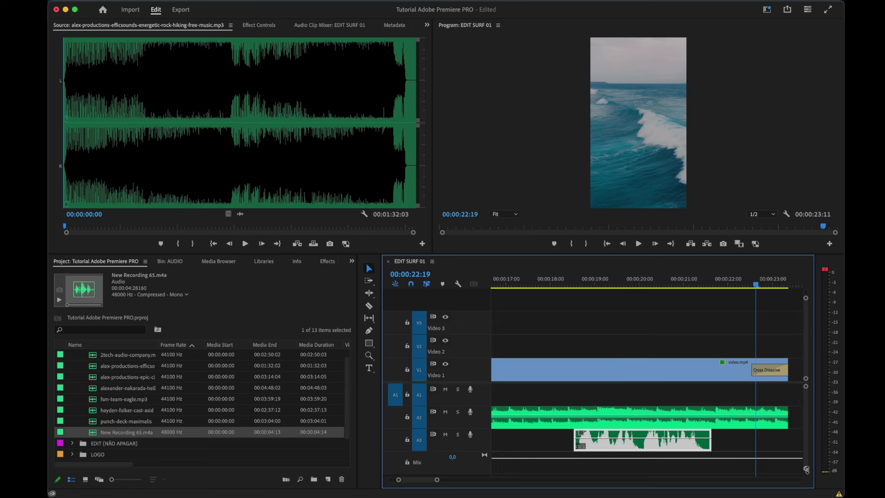
pyautogui.moveTo(805, 469); pyautogui.dragTo(805, 463)
pyautogui.scroll(-3, 737, 433)
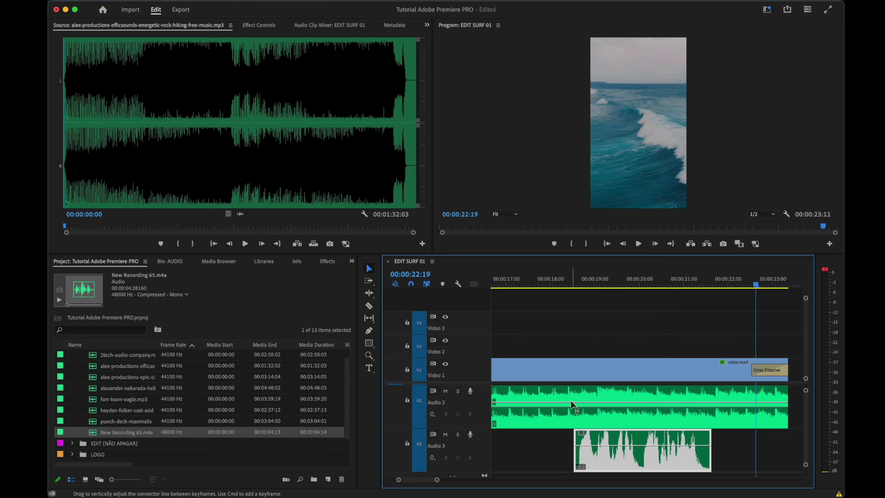
# Drag the voiceover's volume line down, up to 15 dB, then back near 0 dB
pyautogui.moveTo(636, 446); pyautogui.dragTo(637, 462)
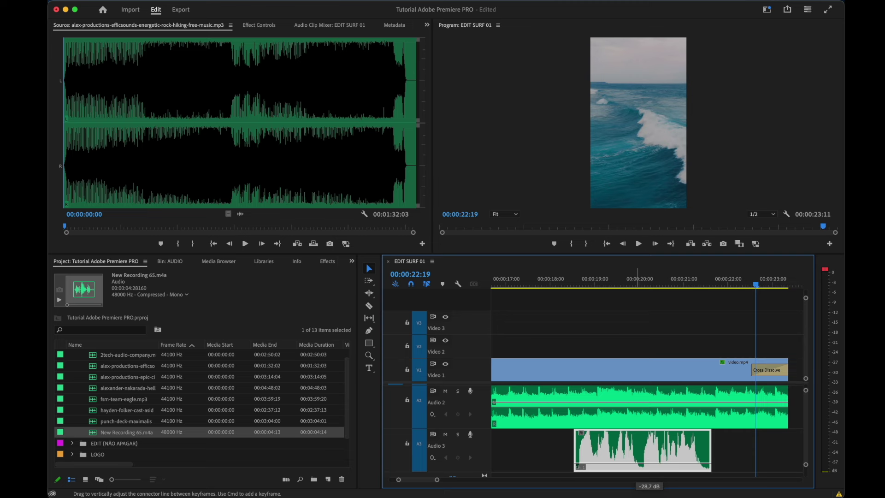
pyautogui.moveTo(637, 462); pyautogui.dragTo(637, 432)
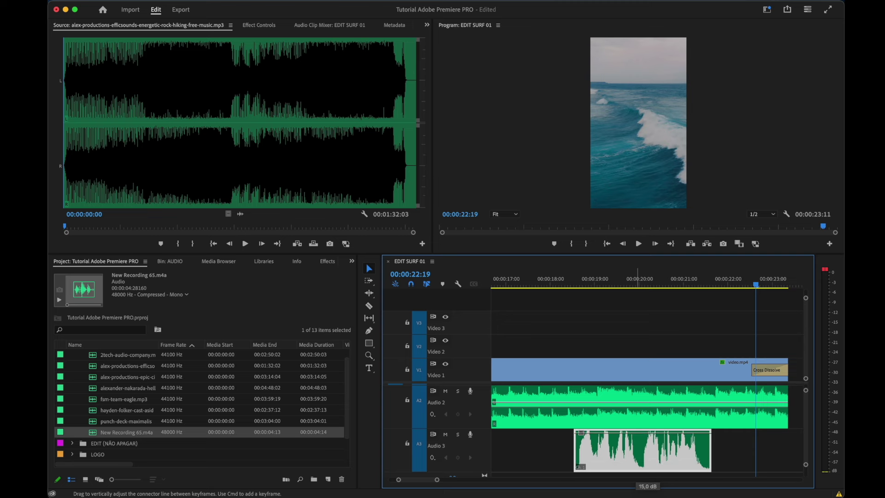
pyautogui.moveTo(640, 437); pyautogui.dragTo(641, 445)
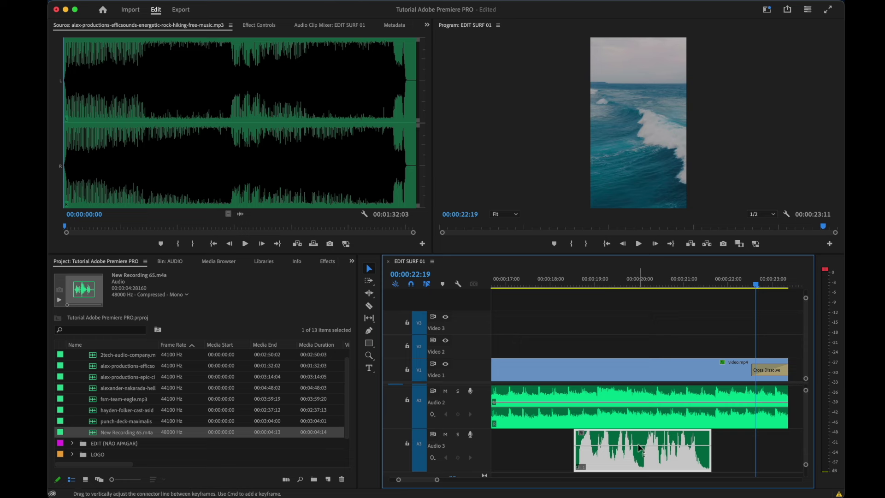
pyautogui.moveTo(631, 446); pyautogui.dragTo(631, 444)
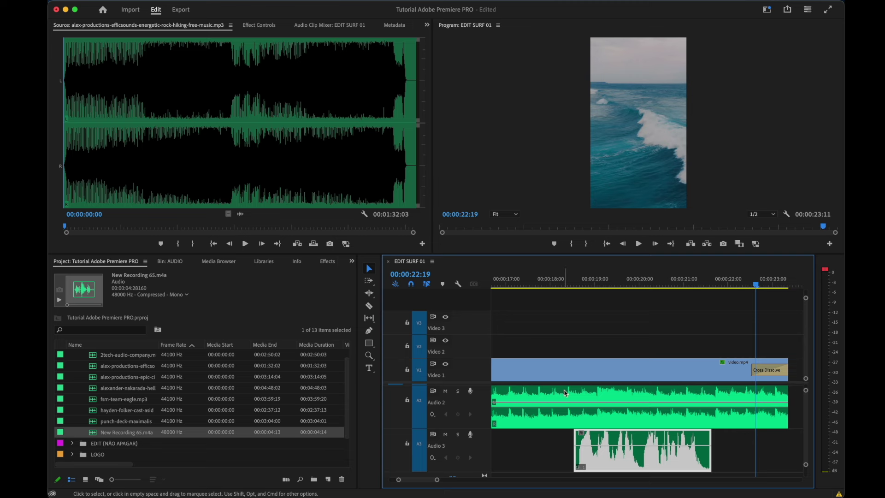
pyautogui.moveTo(561, 404)
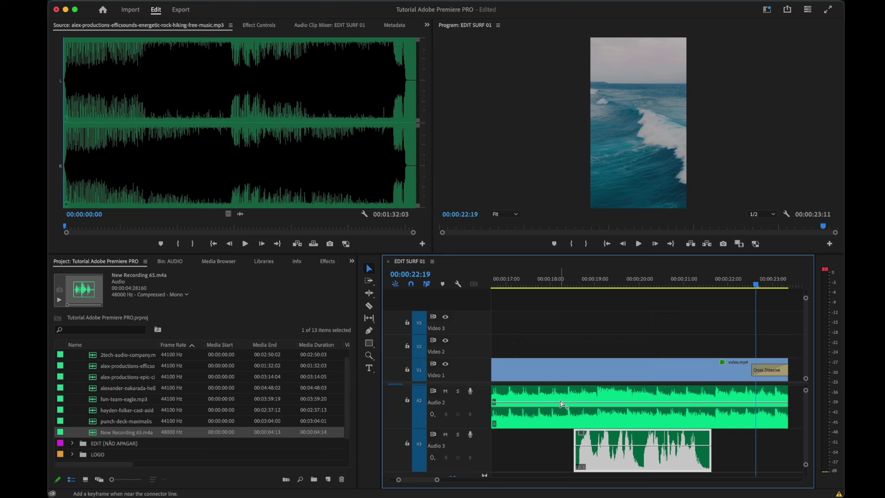
# Add music volume keyframes, preview a -46.1 dB dip, then flatten the volume back
pyautogui.keyDown('super'); pyautogui.click(561, 404); pyautogui.keyUp('super')
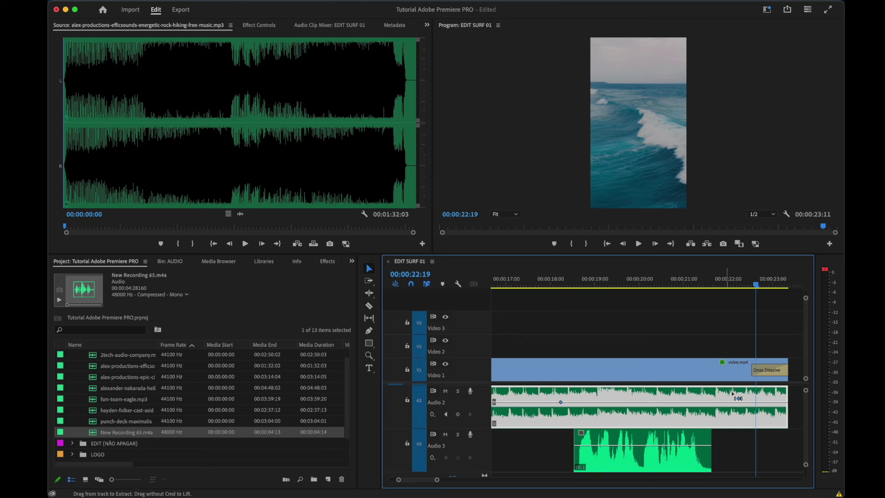
pyautogui.keyDown('super'); pyautogui.click(714, 403); pyautogui.keyUp('super')
pyautogui.keyDown('super'); pyautogui.click(637, 403); pyautogui.keyUp('super')
pyautogui.moveTo(637, 403); pyautogui.dragTo(633, 423)
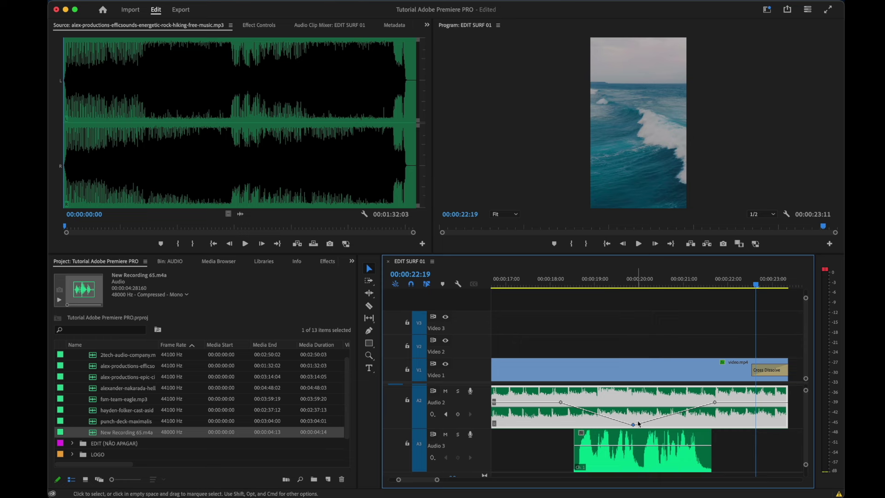
pyautogui.click(549, 286)
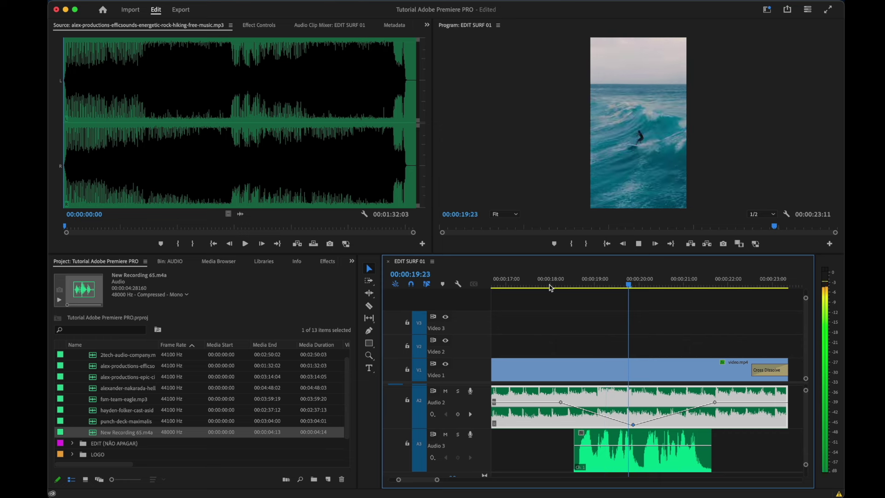
pyautogui.press('space')
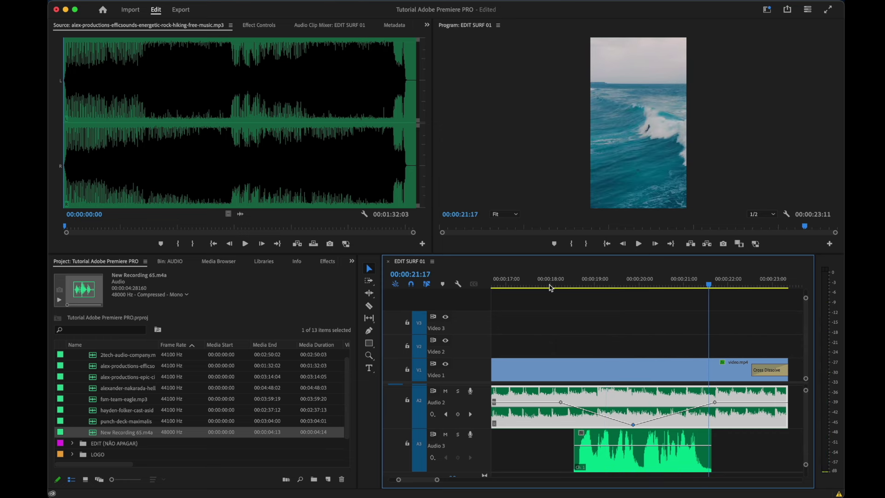
pyautogui.moveTo(633, 424); pyautogui.dragTo(636, 401)
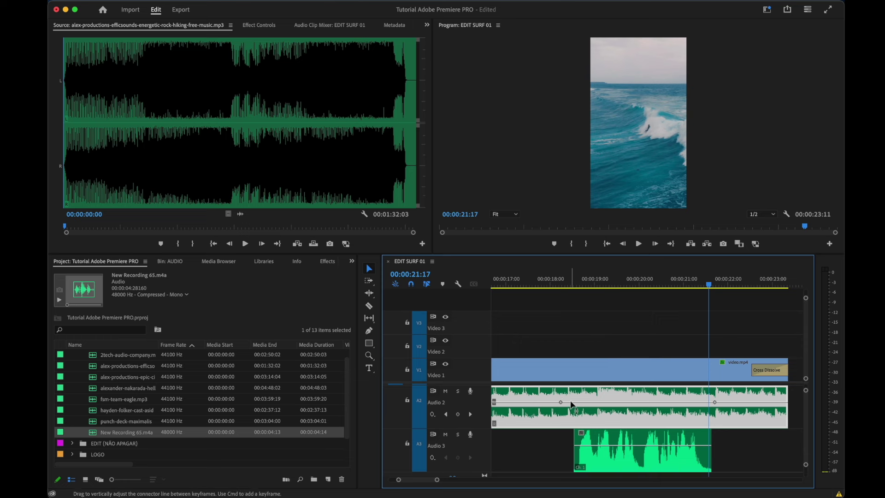
# Add keyframes at the dip's start and end, lower the music between them to about -27 dB, and play it back
pyautogui.moveTo(575, 403)
pyautogui.keyDown('super'); pyautogui.click(574, 401); pyautogui.keyUp('super')
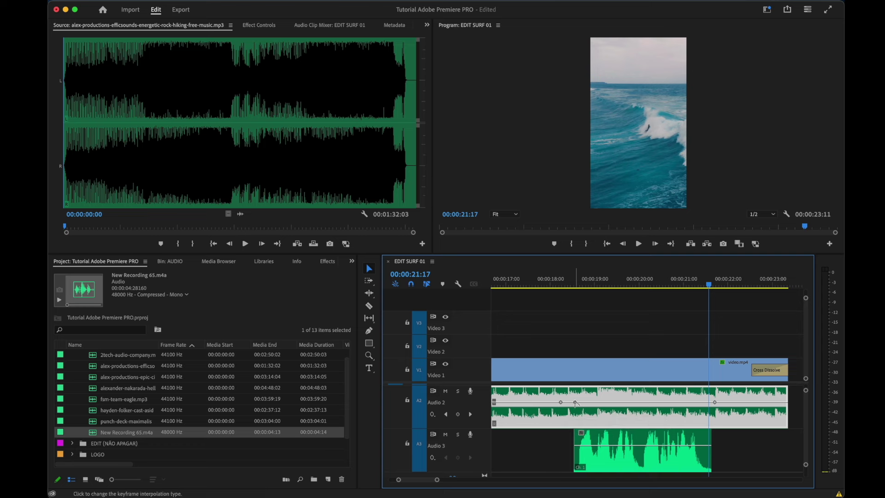
pyautogui.keyDown('super'); pyautogui.click(700, 402); pyautogui.keyUp('super')
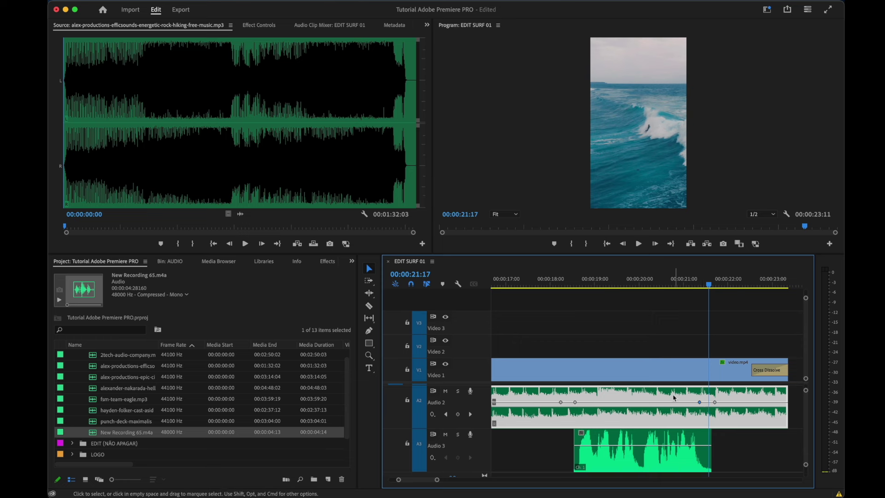
pyautogui.moveTo(644, 402); pyautogui.dragTo(644, 418)
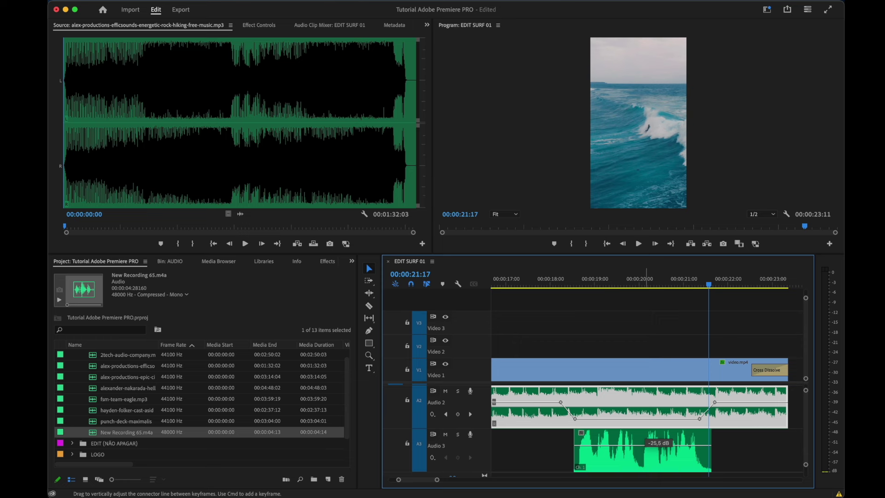
pyautogui.moveTo(644, 419); pyautogui.dragTo(645, 420)
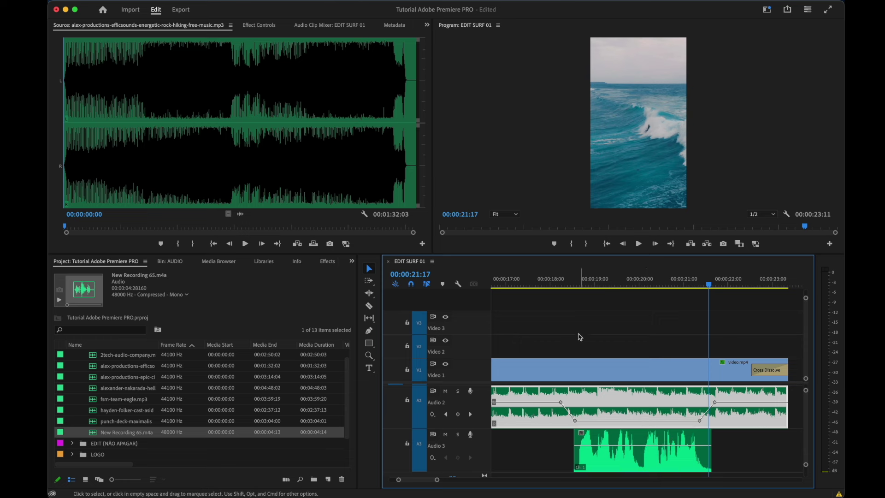
pyautogui.click(543, 278)
pyautogui.press('space')
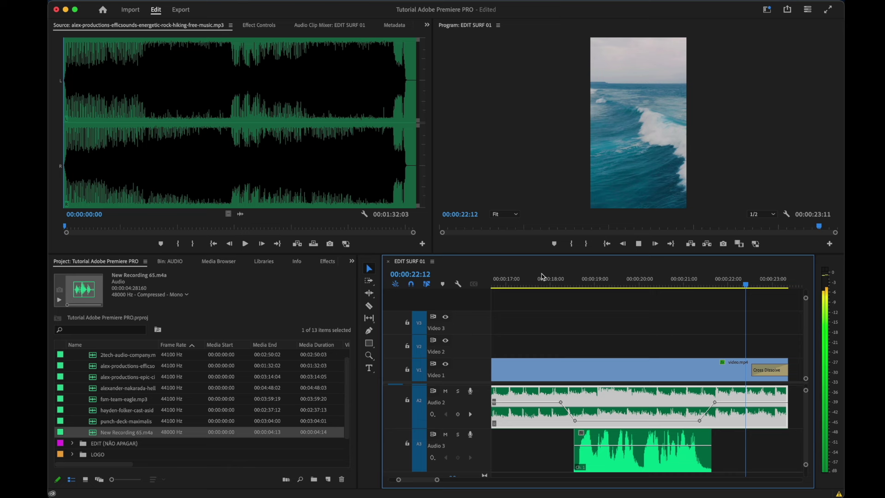
# Stop playback, park the playhead near 21 seconds, and shrink the audio tracks so A1–A3 fit
pyautogui.press('space')
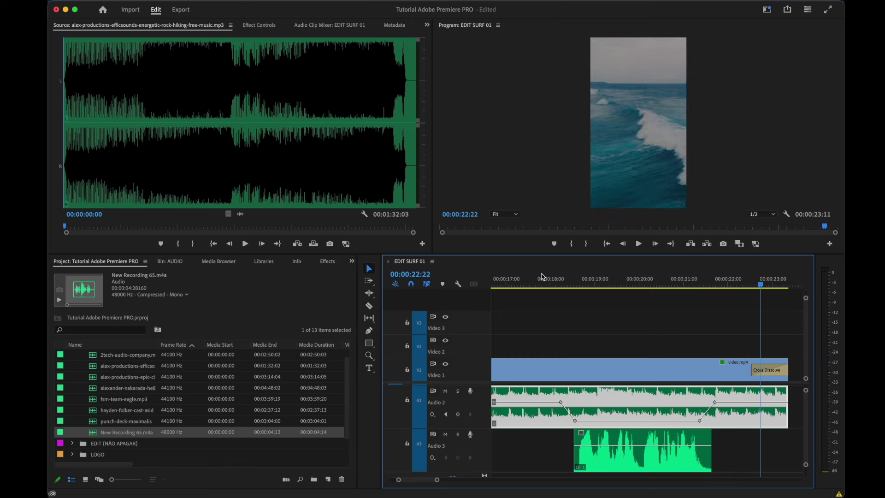
pyautogui.click(713, 283)
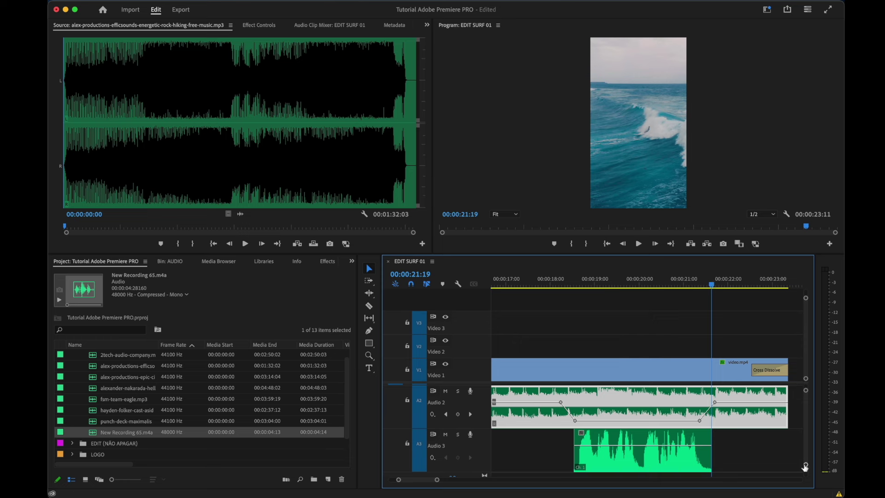
pyautogui.moveTo(805, 464); pyautogui.dragTo(805, 470)
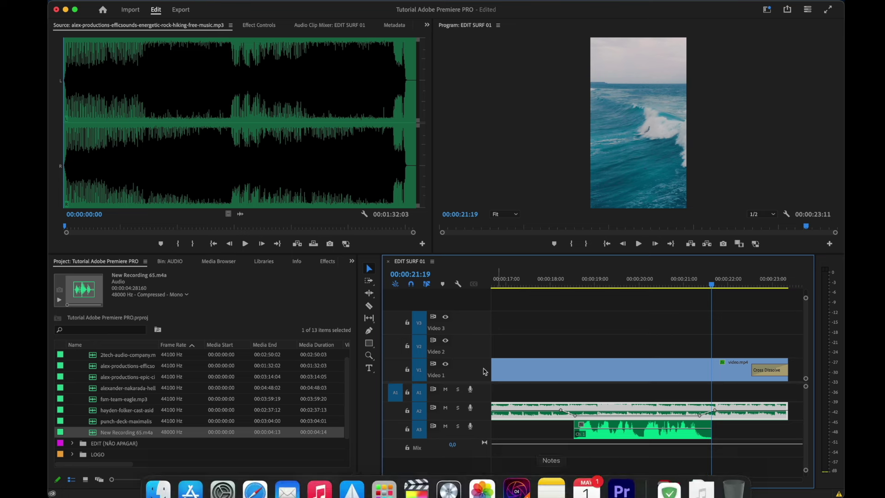
# Collapse the AUDIO folder, zoom out to the full 23-second sequence, and scrub to about 16 seconds
pyautogui.scroll(1, 180, 368)
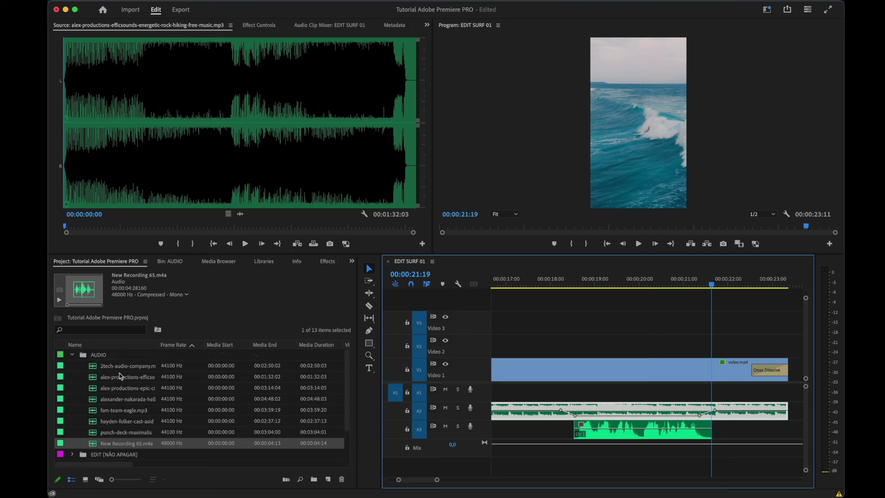
pyautogui.click(73, 354)
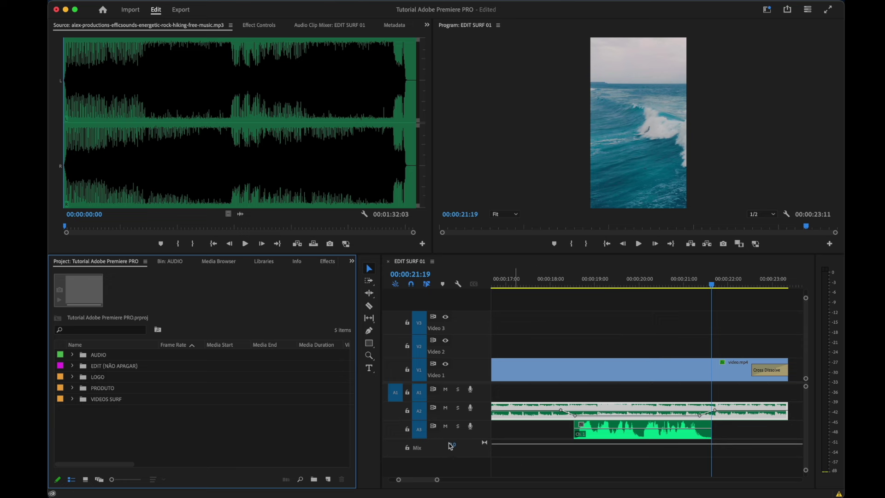
pyautogui.moveTo(436, 481); pyautogui.dragTo(482, 480)
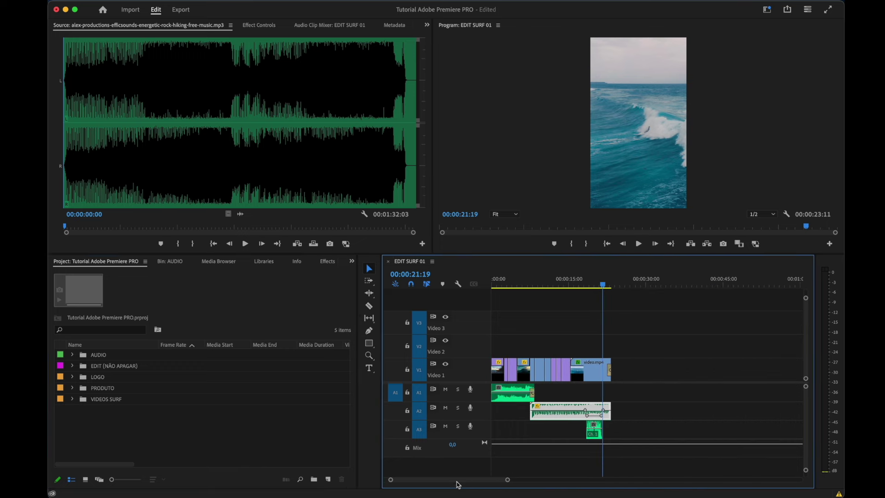
pyautogui.moveTo(577, 282); pyautogui.dragTo(576, 280)
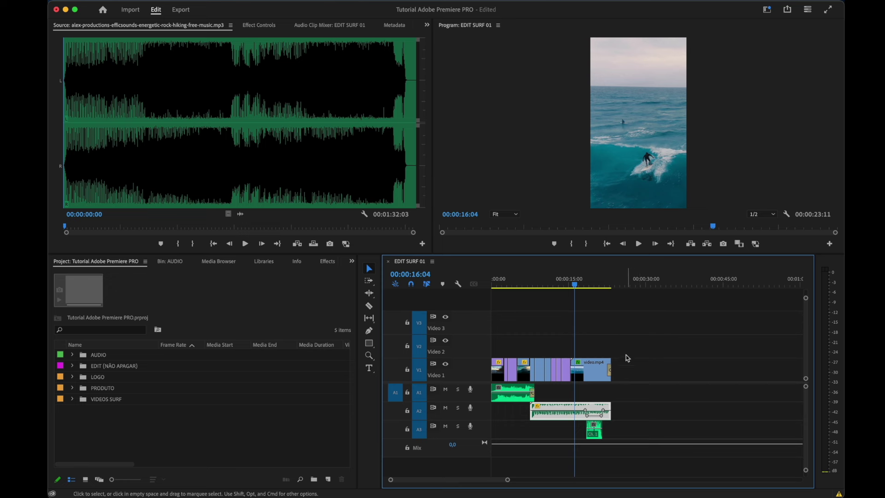
# Move the voiceover 1:14 earlier and slide the music's dip keyframes left to match
pyautogui.press('z')
pyautogui.moveTo(561, 339); pyautogui.dragTo(623, 430)
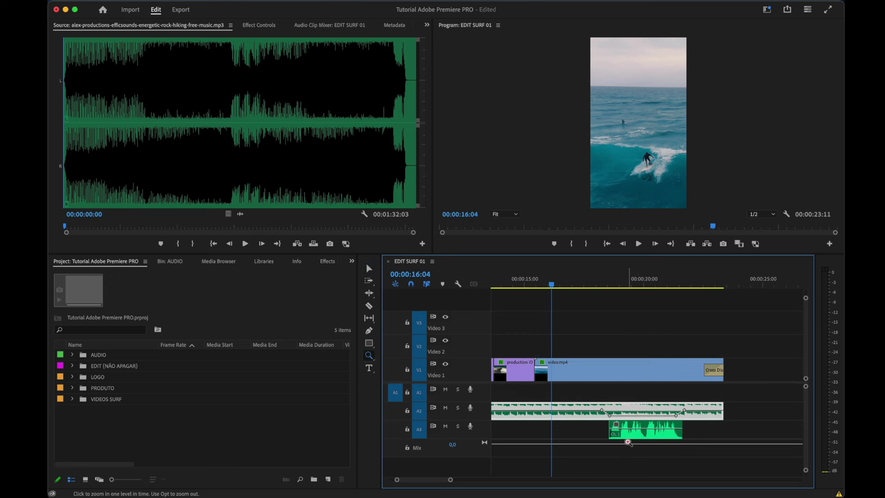
pyautogui.press('v')
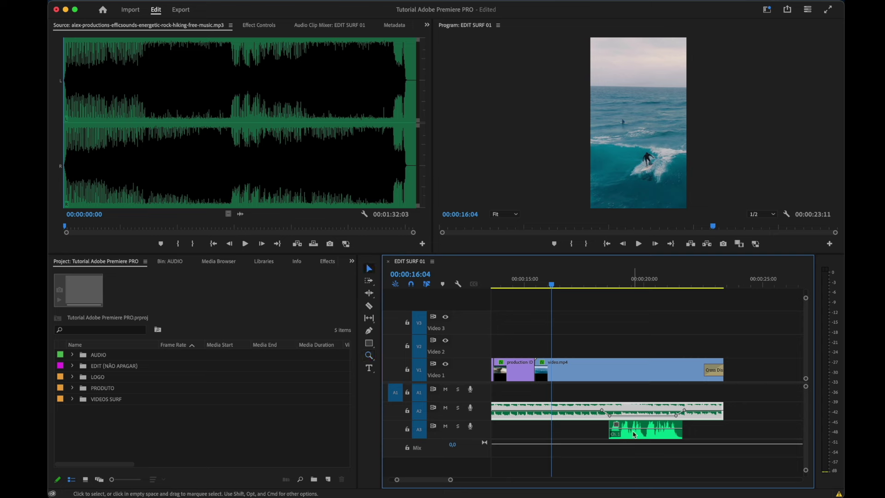
pyautogui.moveTo(635, 435); pyautogui.dragTo(589, 430)
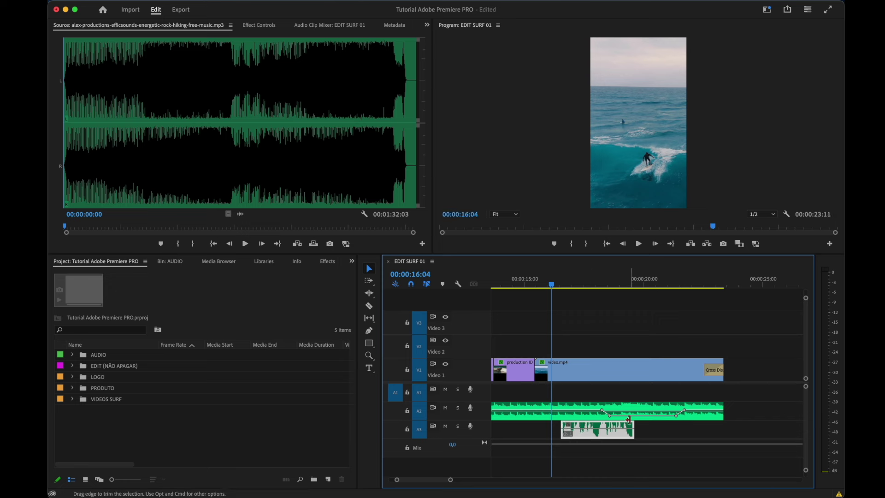
pyautogui.click(683, 410)
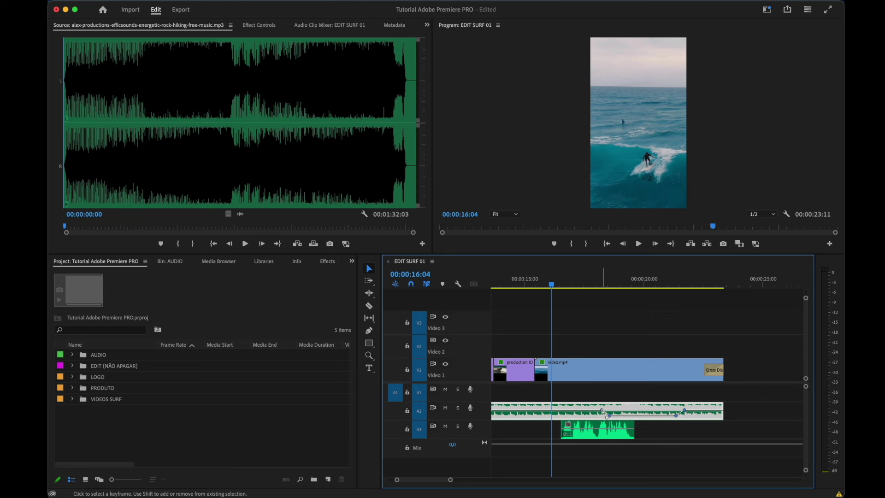
pyautogui.moveTo(602, 411); pyautogui.dragTo(559, 413)
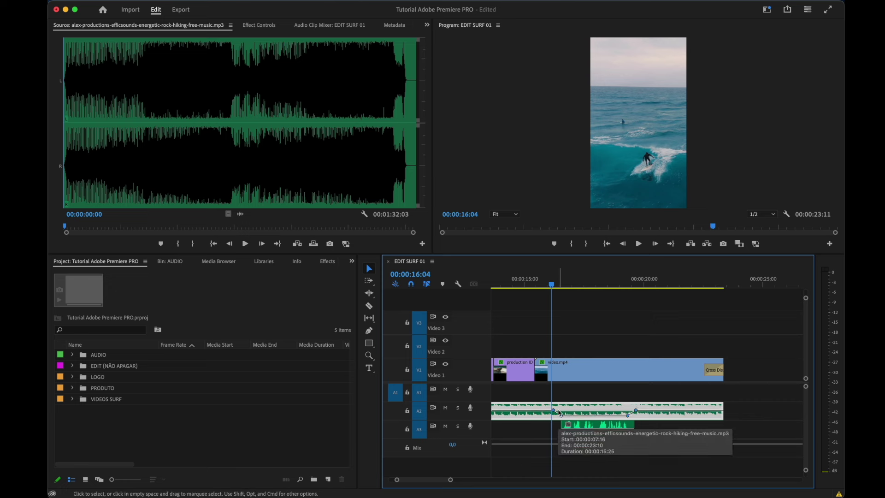
# Expand PRODUTO and compare Watch EDITADO.jpg and Watch EDITADO.png in the Source Monitor, ending on the png
pyautogui.click(72, 388)
pyautogui.click(118, 402)
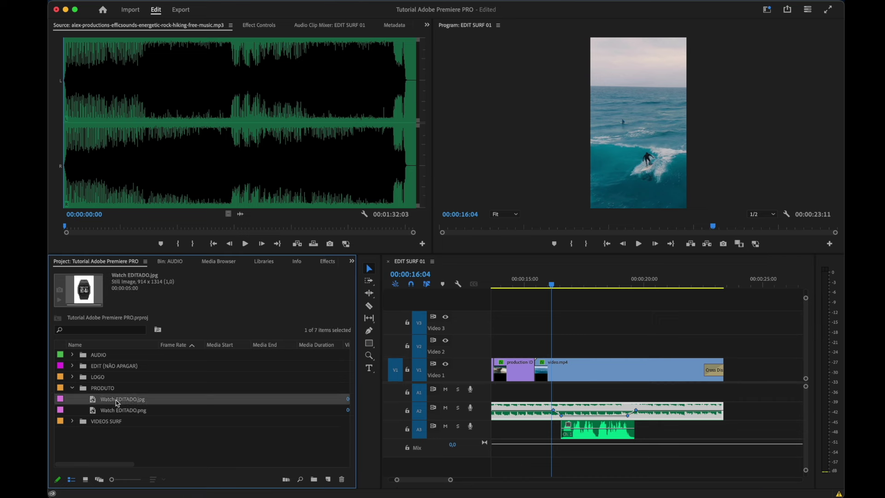
pyautogui.click(100, 413)
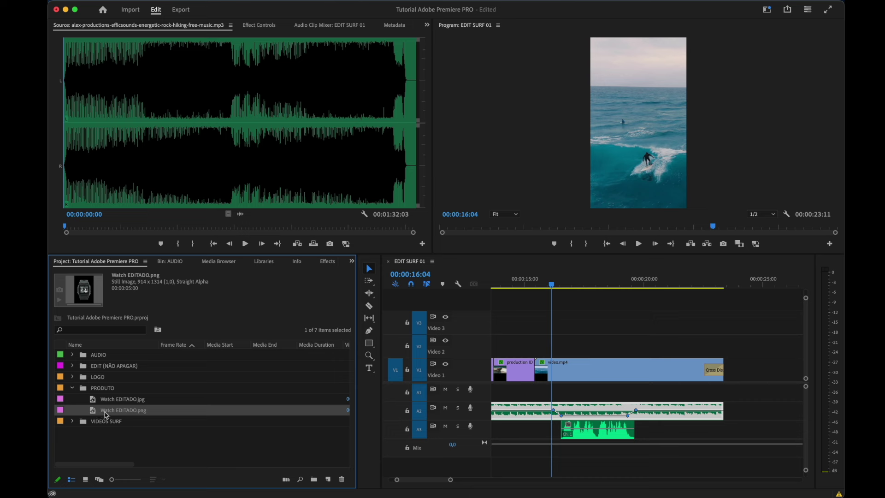
pyautogui.click(107, 411)
pyautogui.doubleClick(95, 411)
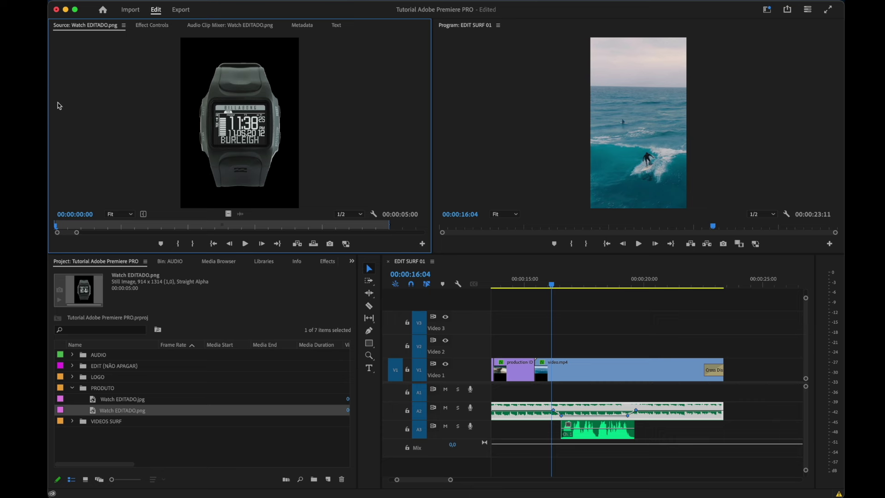
pyautogui.doubleClick(94, 400)
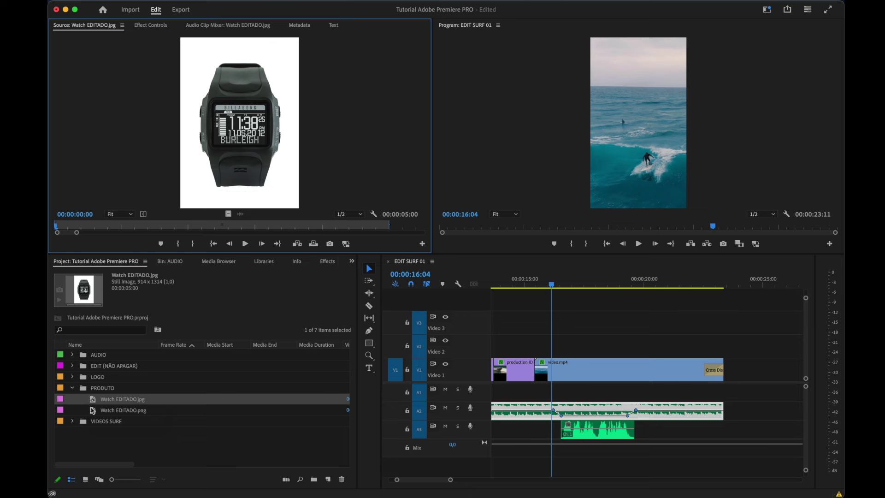
pyautogui.doubleClick(93, 410)
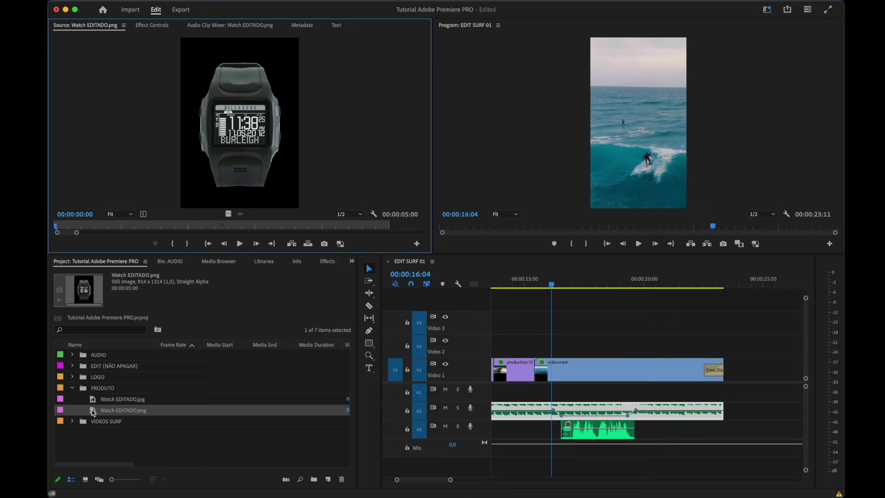
pyautogui.click(93, 411)
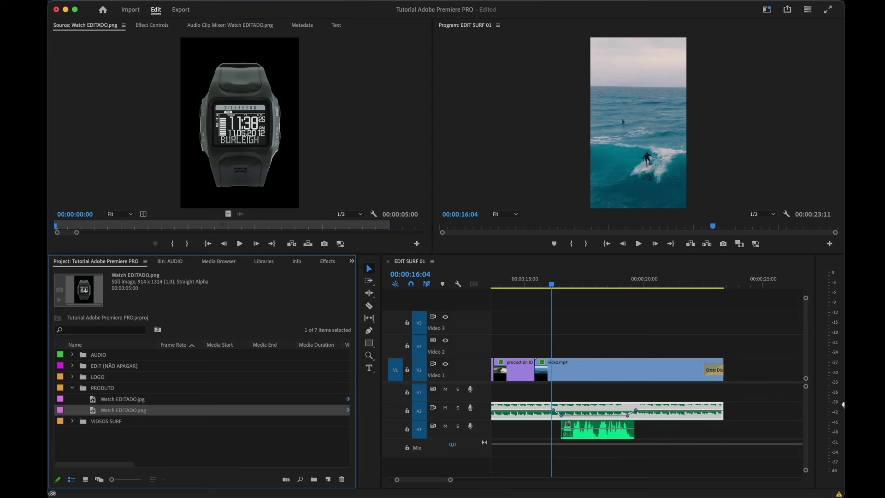
# Place Watch EDITADO.png on Video 2 from about 16 seconds, trim its end, preview, and select it
pyautogui.moveTo(240, 125); pyautogui.dragTo(563, 355)
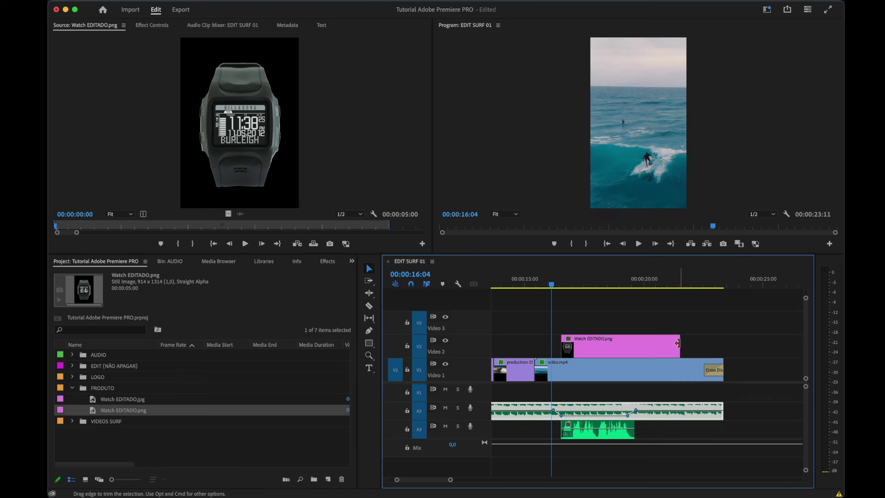
pyautogui.moveTo(679, 341); pyautogui.dragTo(651, 345)
pyautogui.moveTo(636, 347); pyautogui.dragTo(637, 346)
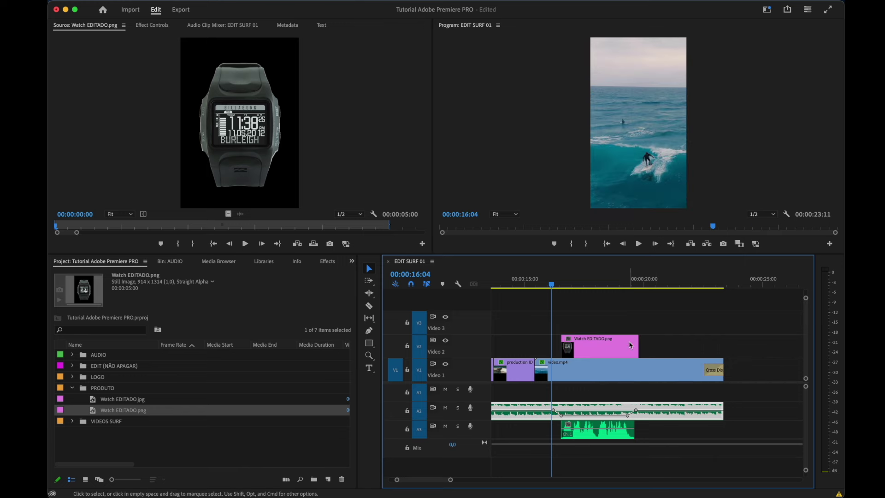
pyautogui.press('space')
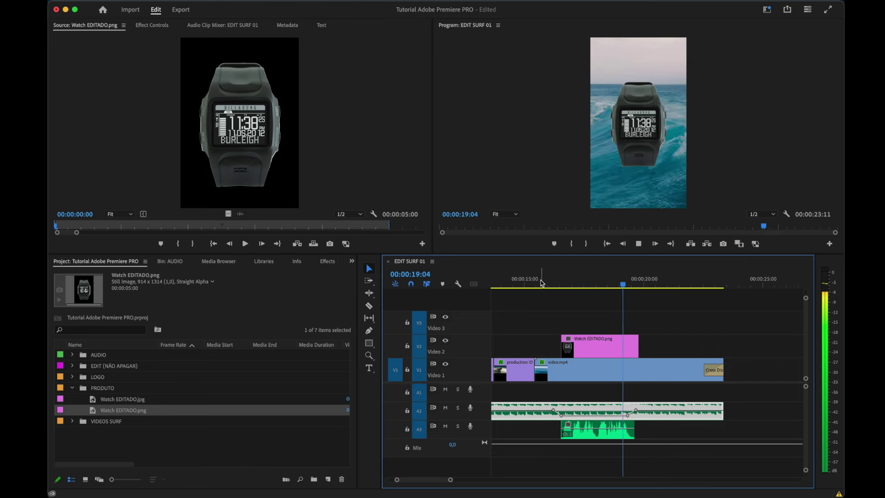
pyautogui.press('space')
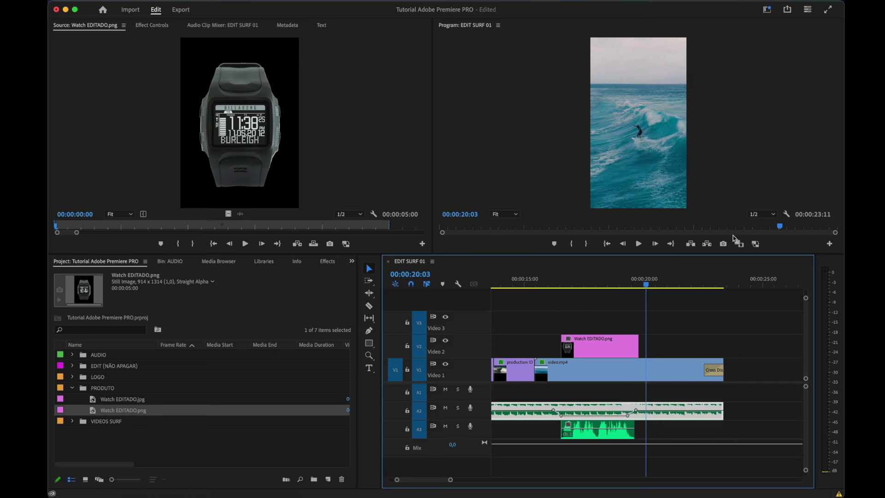
pyautogui.click(603, 272)
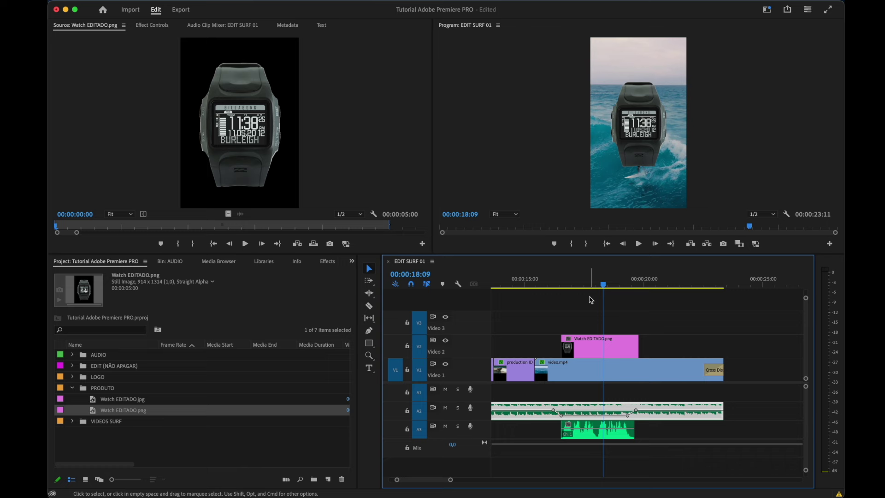
pyautogui.click(596, 342)
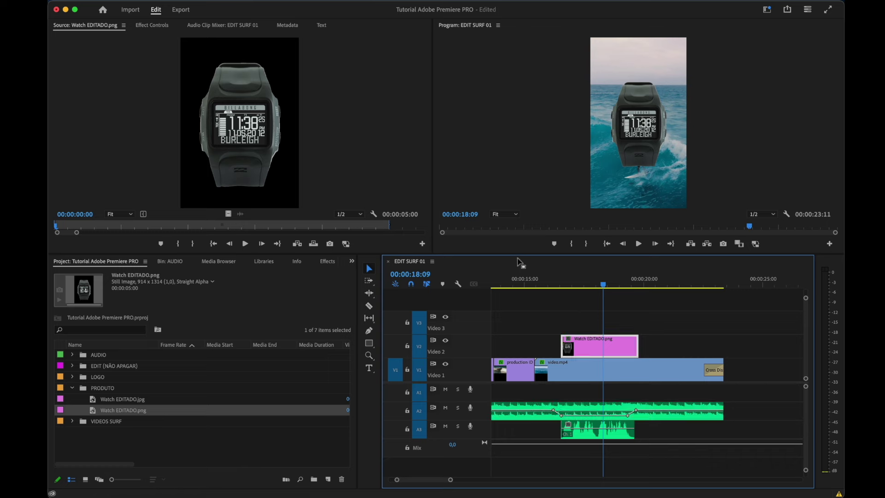
# Scale the watch image to 75 and set its Position Y to 659 in Effect Controls
pyautogui.click(151, 26)
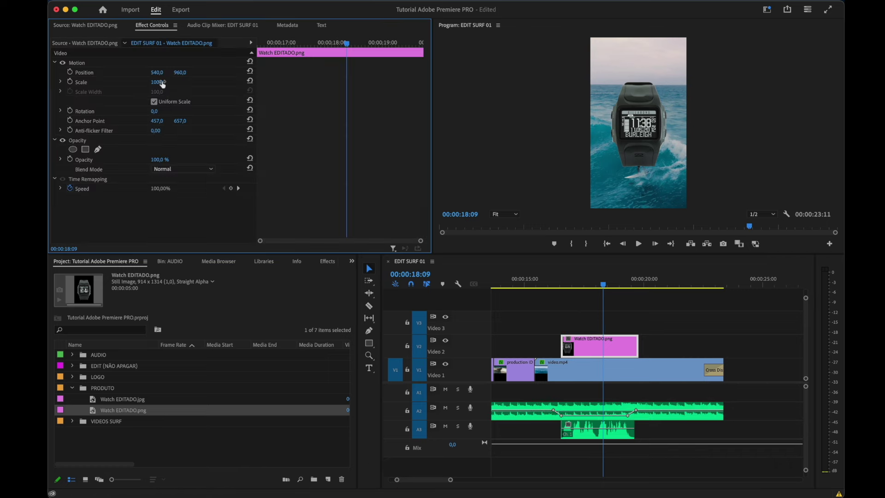
pyautogui.moveTo(155, 82); pyautogui.dragTo(145, 82)
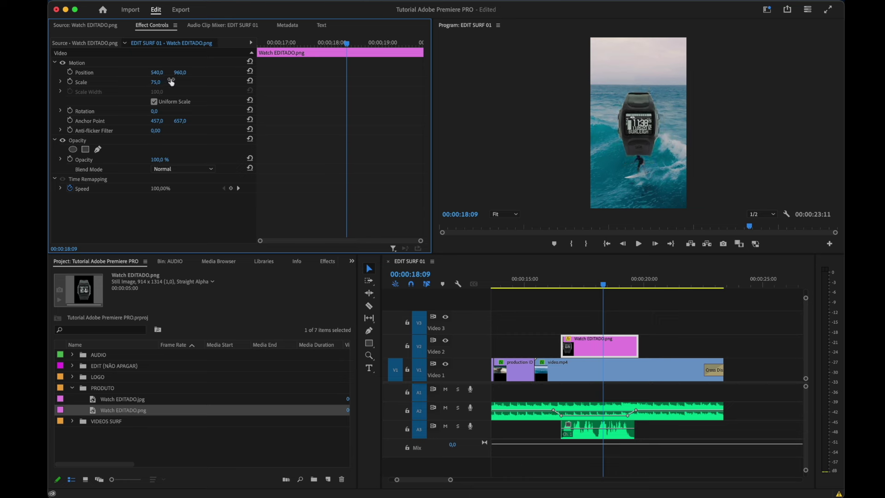
pyautogui.moveTo(180, 72); pyautogui.dragTo(152, 73)
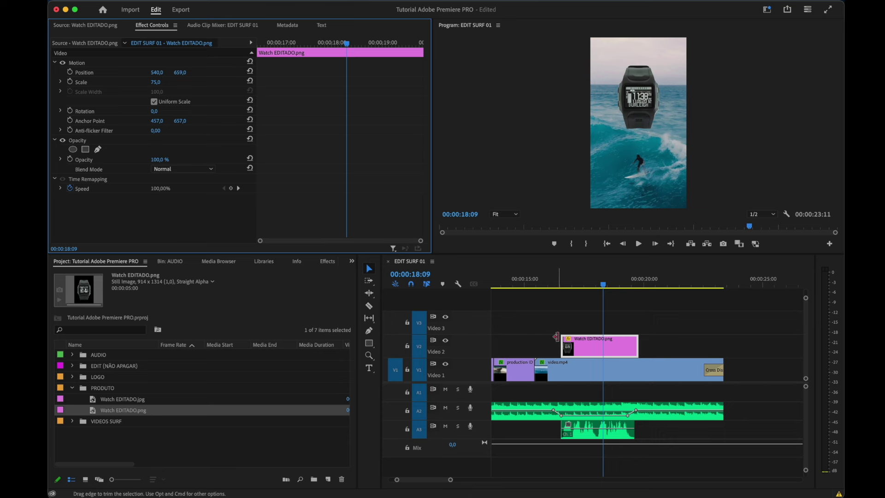
# Apply default cross dissolves at the start and end of the watch clip
pyautogui.rightClick(565, 345)
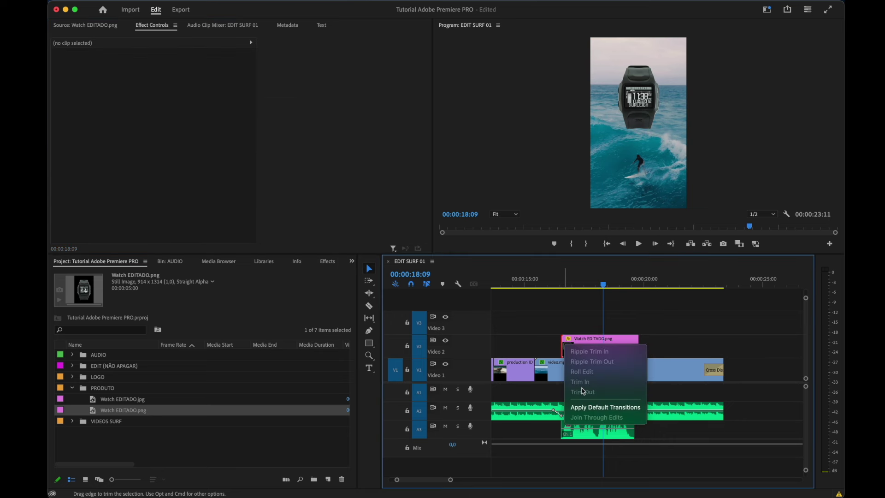
pyautogui.click(594, 407)
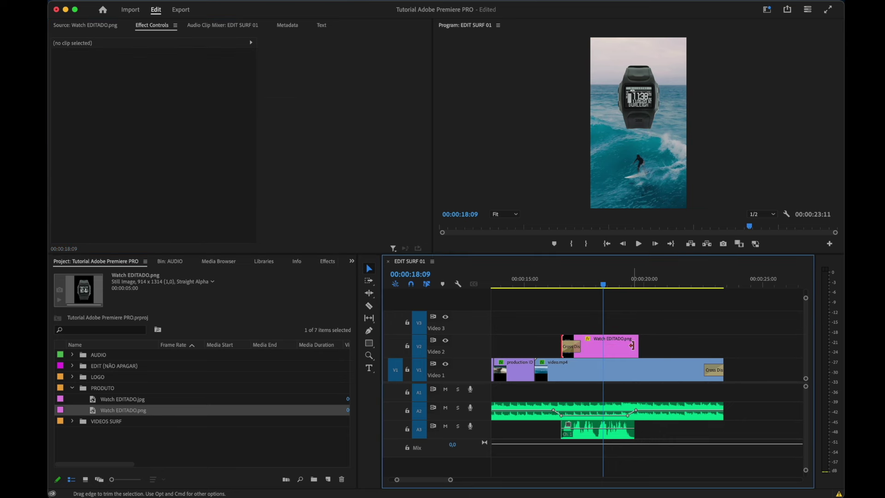
pyautogui.rightClick(634, 349)
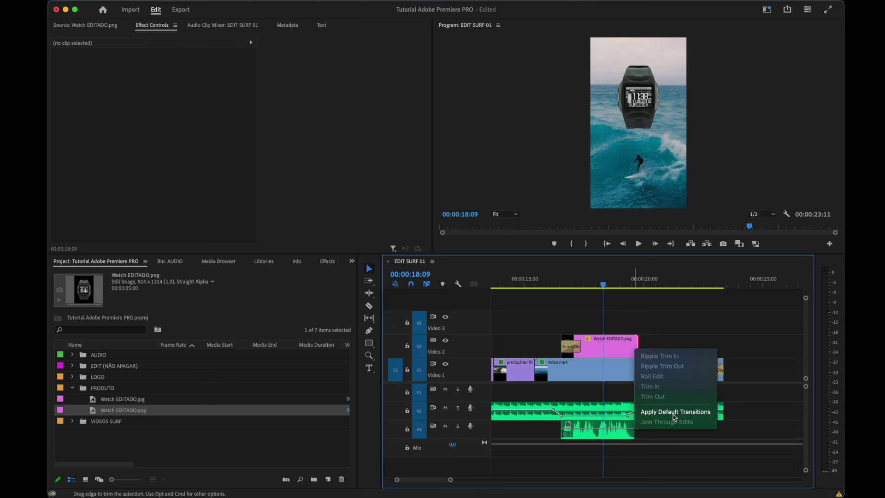
pyautogui.click(672, 411)
# Shorten both watch-clip dissolves, the ending one to 10 frames, and preview them
pyautogui.click(627, 347)
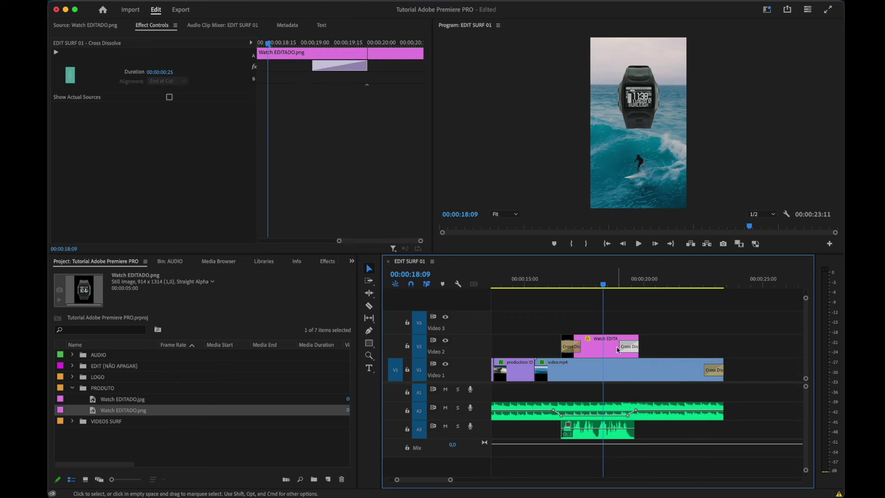
pyautogui.moveTo(622, 346); pyautogui.dragTo(632, 347)
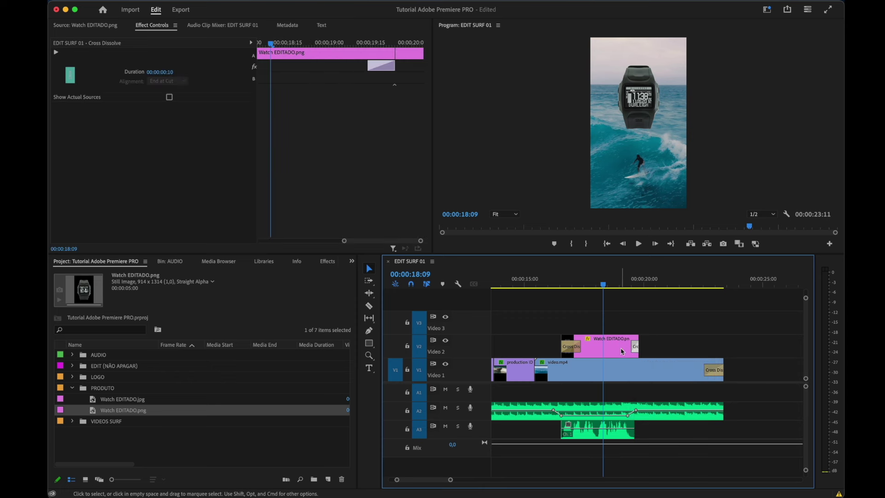
pyautogui.moveTo(570, 346); pyautogui.dragTo(569, 346)
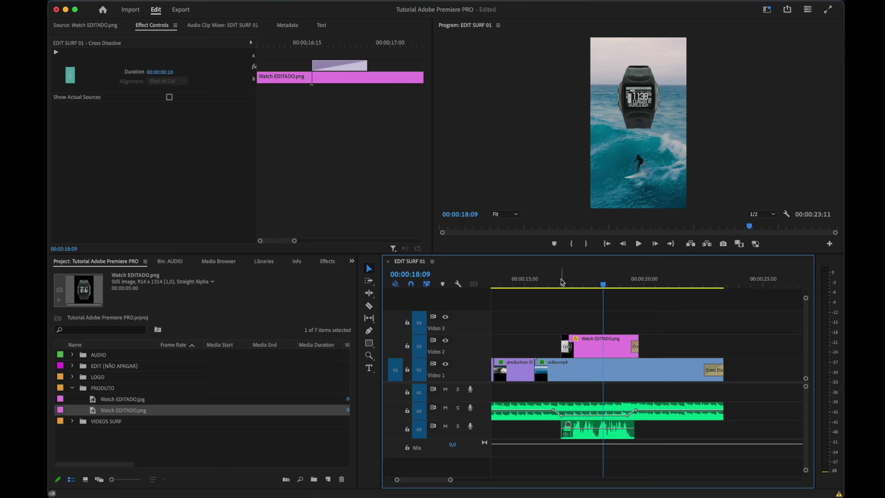
pyautogui.click(561, 282)
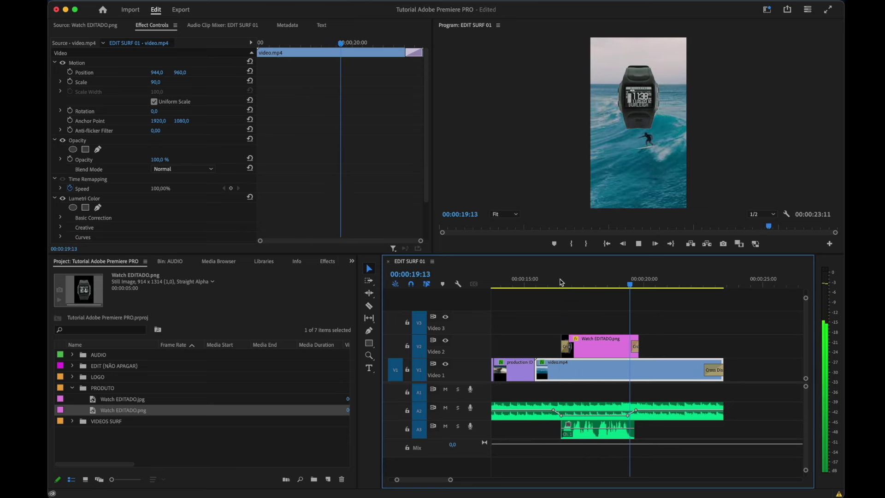
pyautogui.press('space')
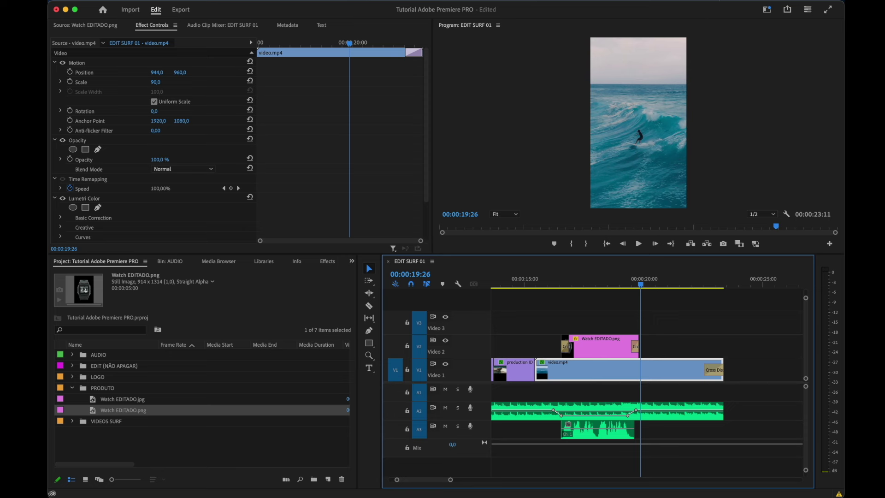
pyautogui.click(767, 9)
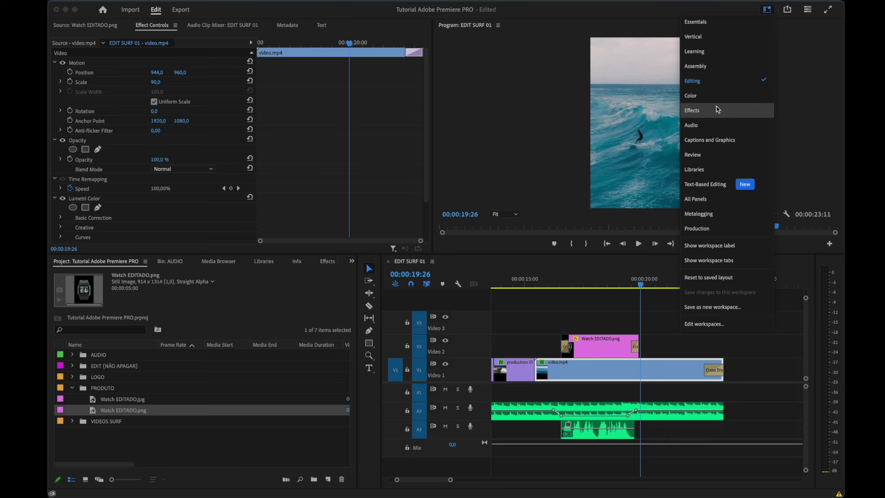
pyautogui.click(770, 12)
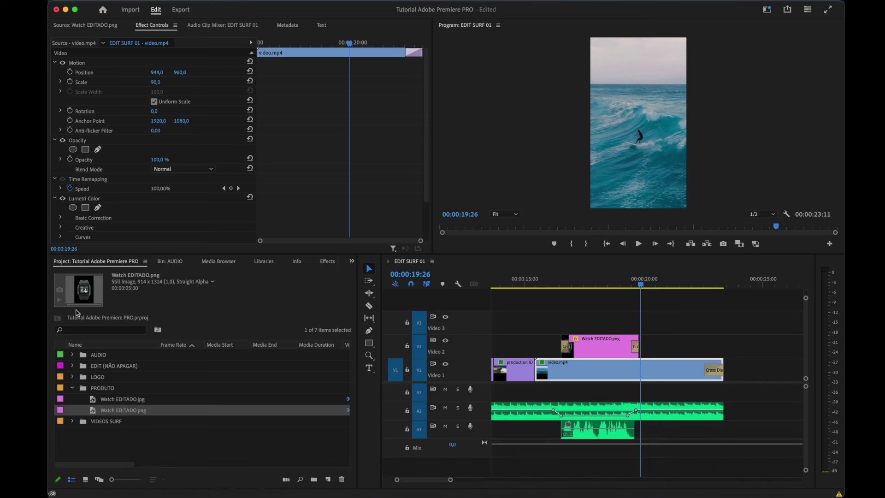
# Place Billabong.png on V2 right after the watch, trimmed to end with the surf video
pyautogui.click(73, 376)
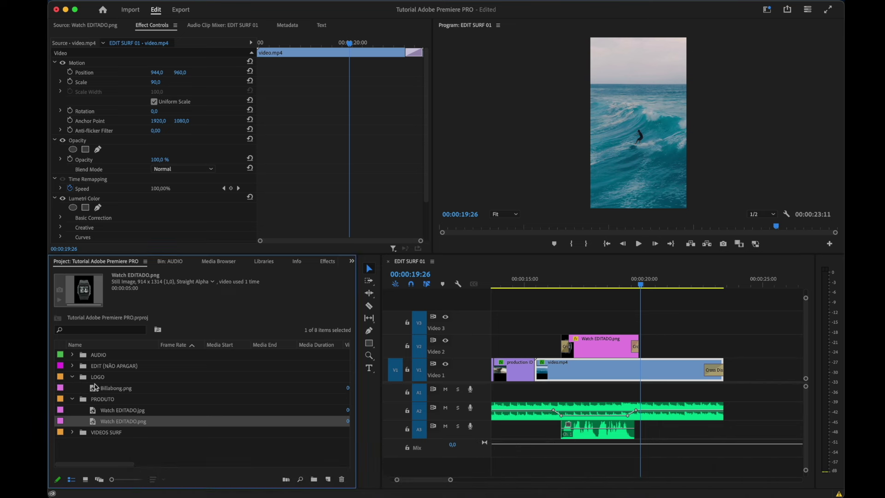
pyautogui.moveTo(120, 392); pyautogui.dragTo(670, 341)
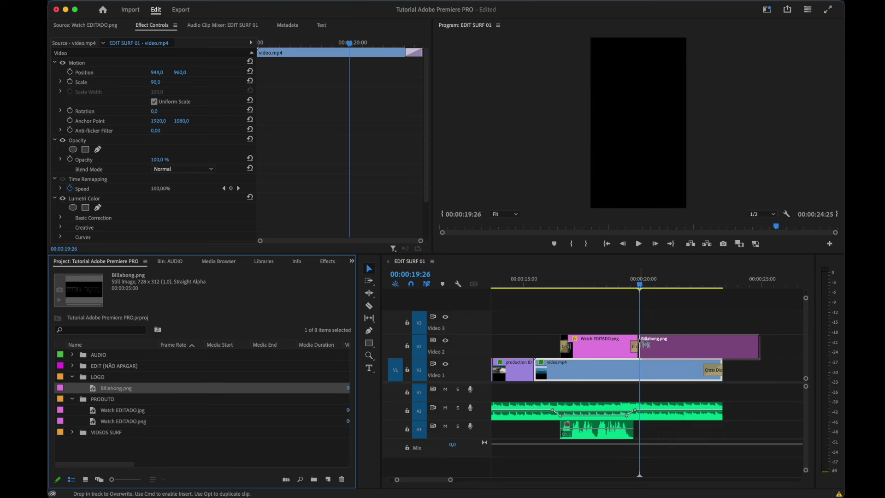
pyautogui.moveTo(671, 341); pyautogui.dragTo(644, 340)
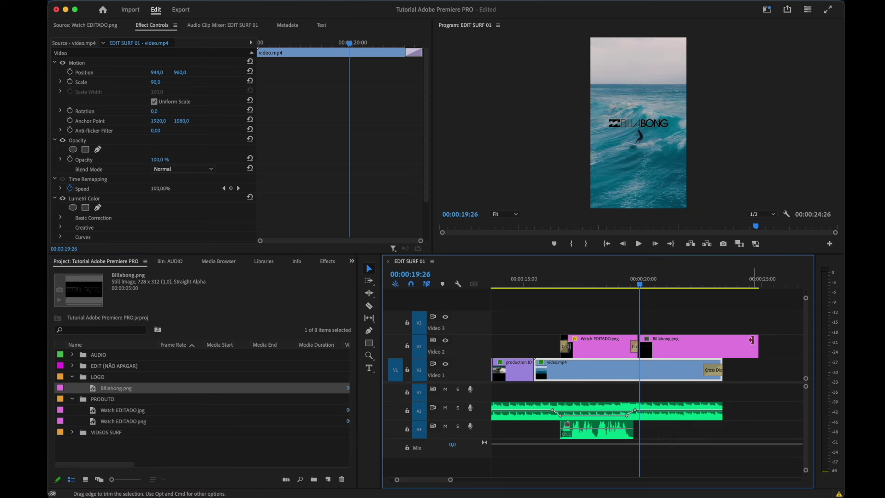
pyautogui.moveTo(757, 341); pyautogui.dragTo(721, 341)
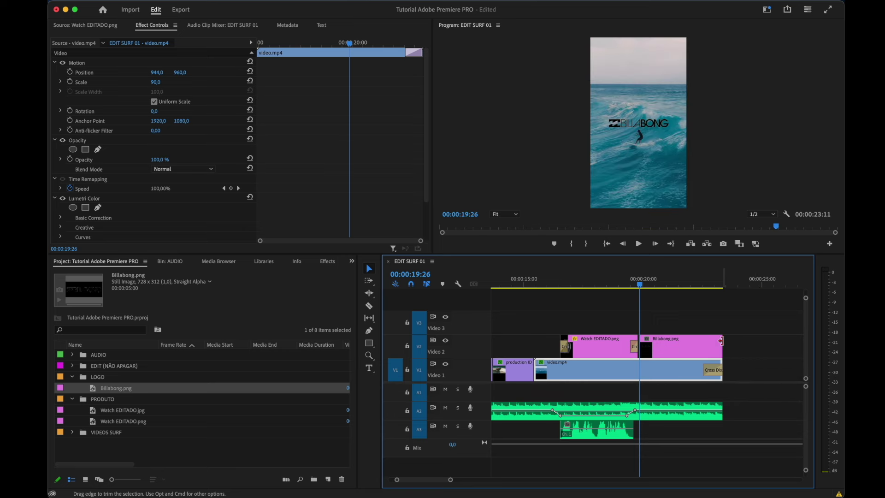
# Add default cross dissolves at the logo's end and at the watch–logo cut
pyautogui.rightClick(720, 341)
pyautogui.click(763, 406)
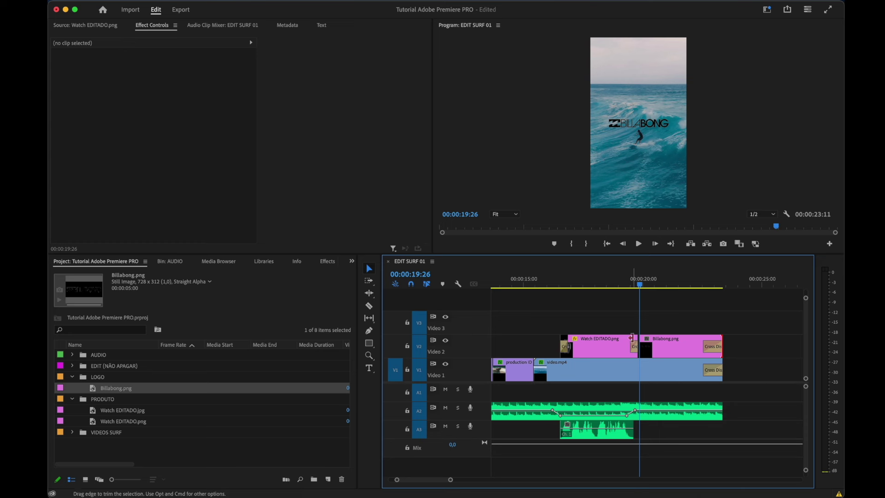
pyautogui.rightClick(644, 345)
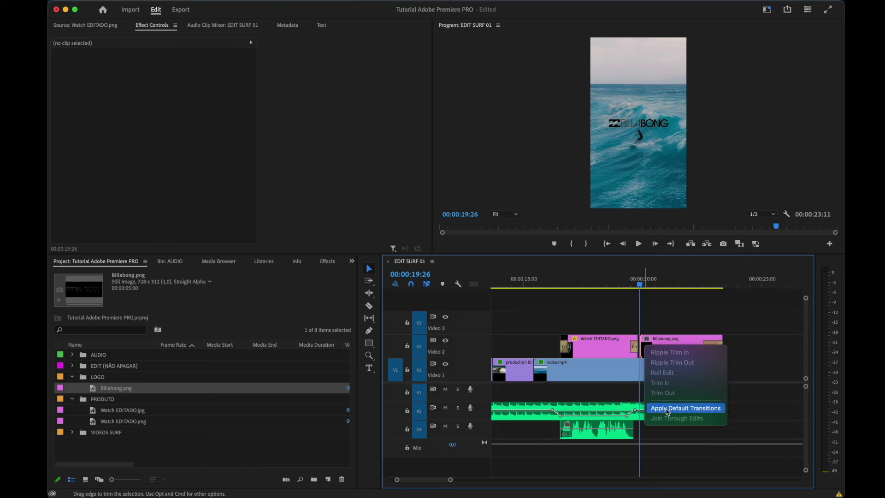
pyautogui.click(666, 406)
# Zoom in on the timeline and shorten the logo's opening dissolve to 8 frames
pyautogui.press('z')
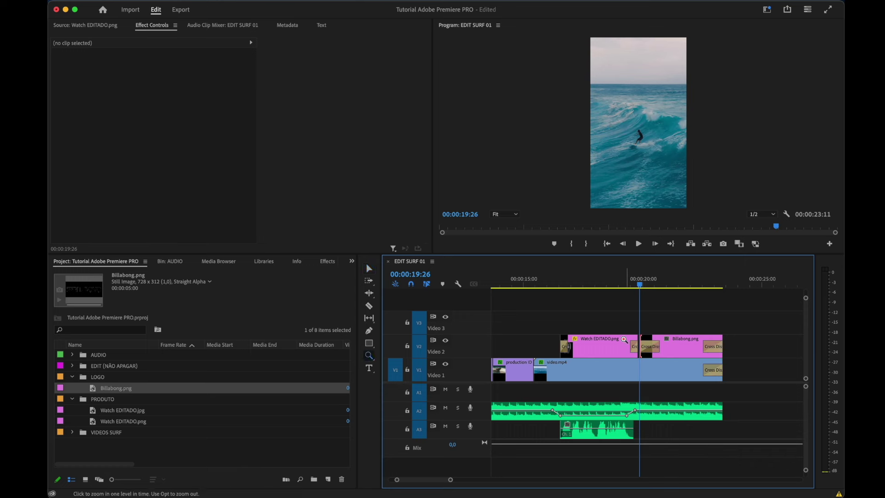
pyautogui.moveTo(618, 324); pyautogui.dragTo(675, 385)
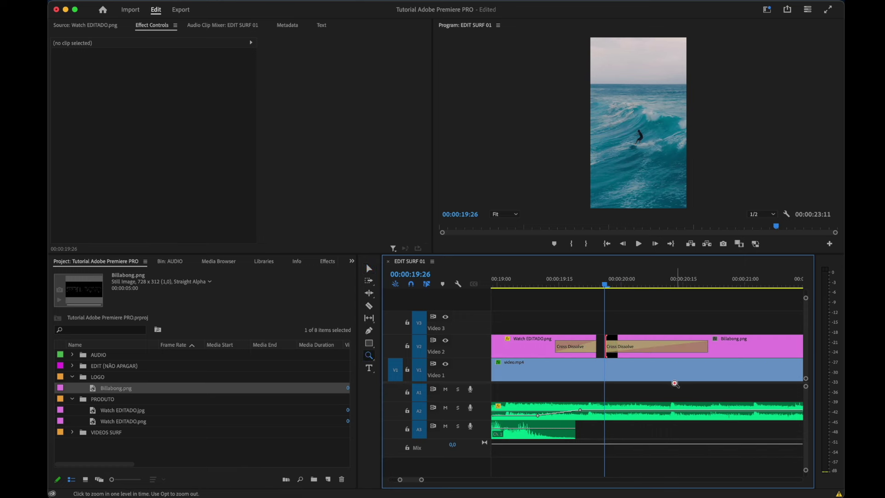
pyautogui.press('v')
pyautogui.click(688, 349)
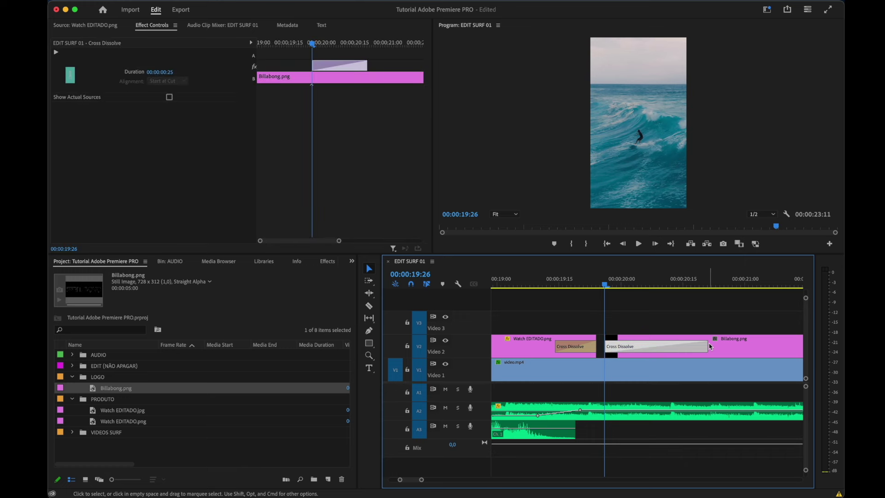
pyautogui.moveTo(708, 347); pyautogui.dragTo(637, 346)
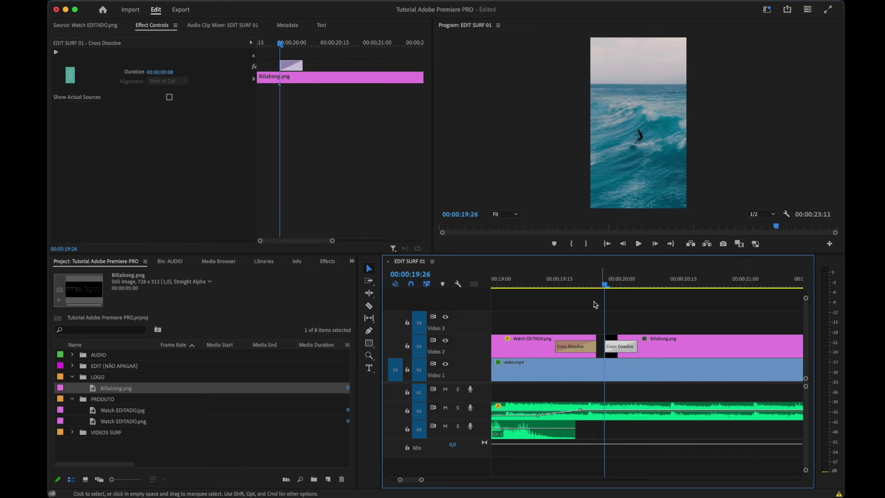
# Preview the logo transition and select the Billabong logo clip
pyautogui.click(543, 280)
pyautogui.press('space')
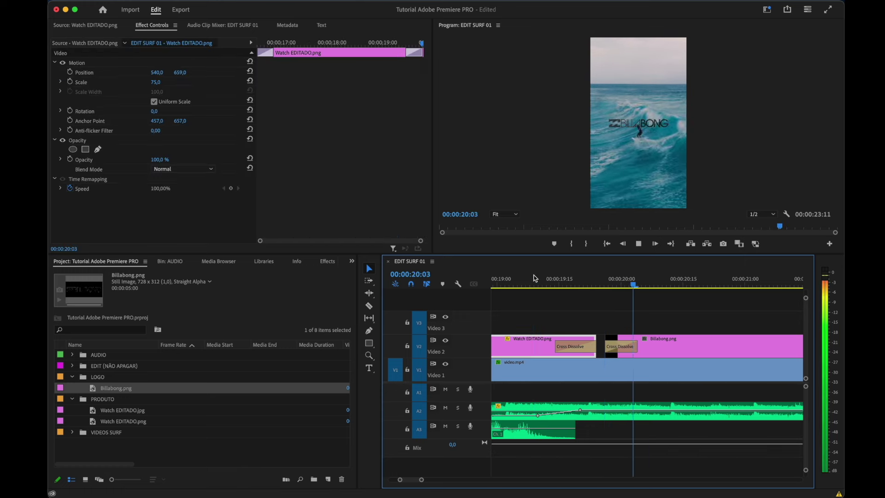
pyautogui.click(682, 345)
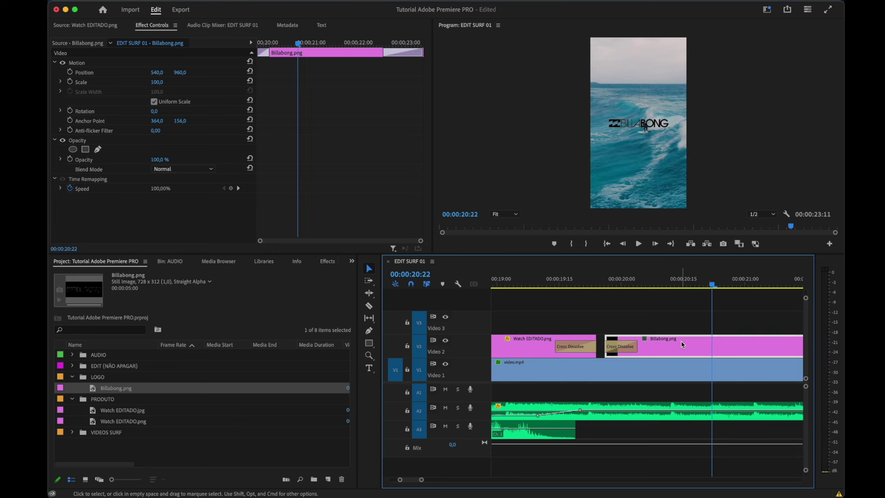
# Set the Billabong logo's Position Y to 729 and play the sequence to check it
pyautogui.click(179, 73)
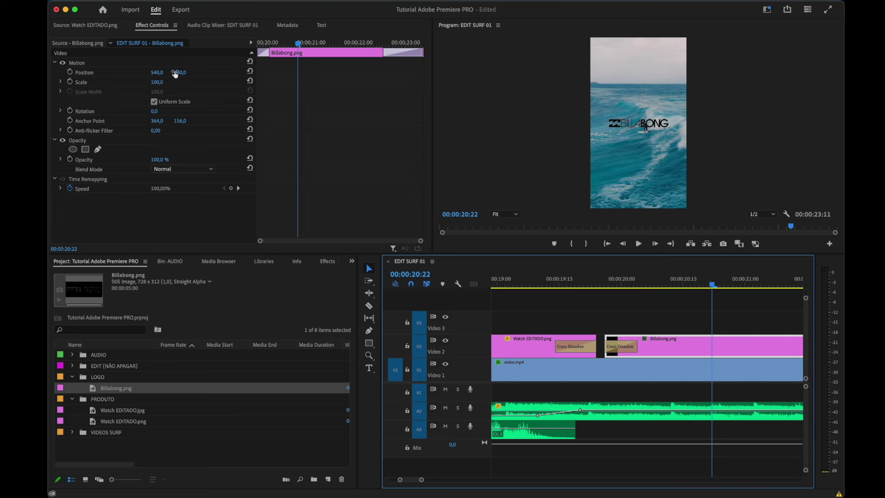
pyautogui.write('729')
pyautogui.press('Return')
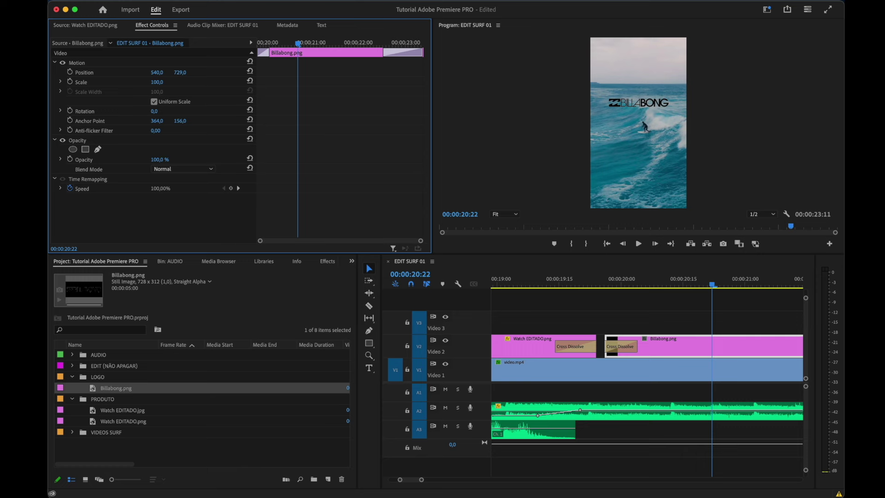
pyautogui.press('space')
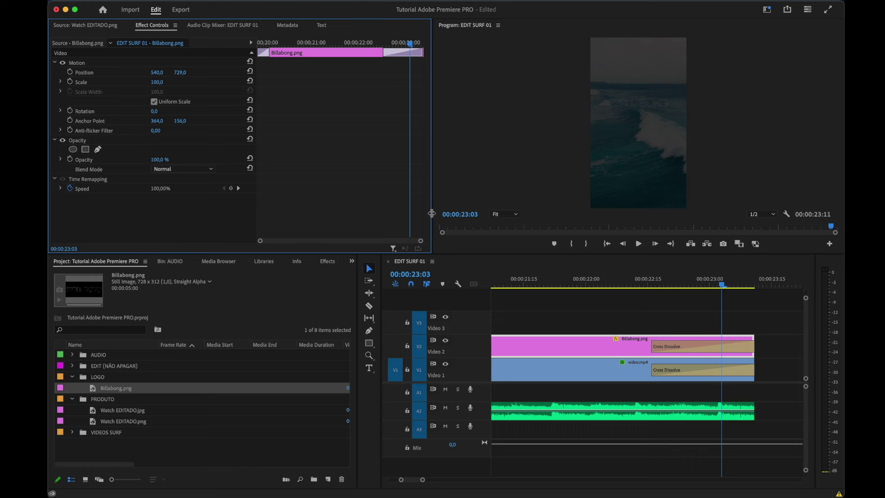
pyautogui.press('space')
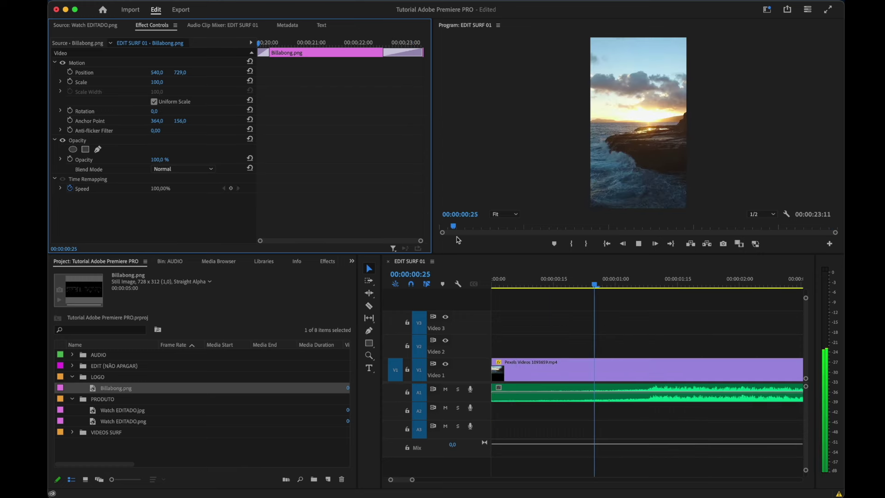
pyautogui.press('space')
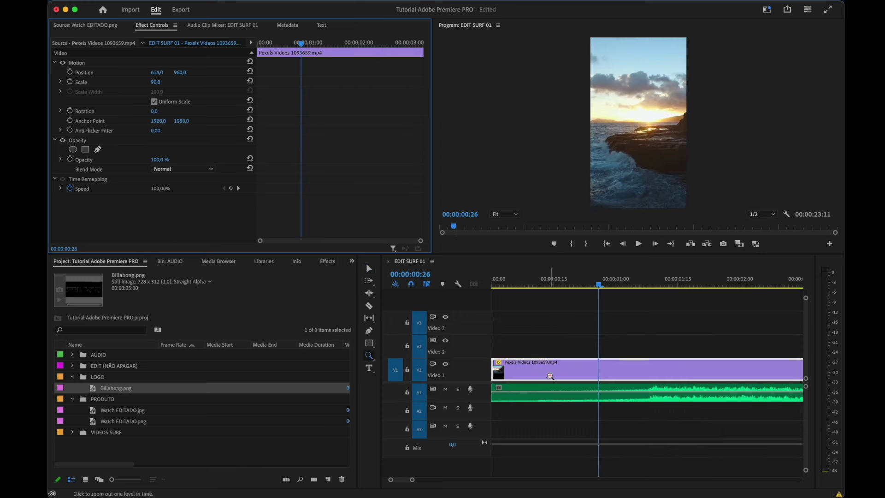
pyautogui.keyDown('alt'); pyautogui.click(568, 341); pyautogui.keyUp('alt')
pyautogui.keyDown('alt'); pyautogui.click(568, 342); pyautogui.keyUp('alt')
pyautogui.keyDown('alt'); pyautogui.click(575, 343); pyautogui.keyUp('alt')
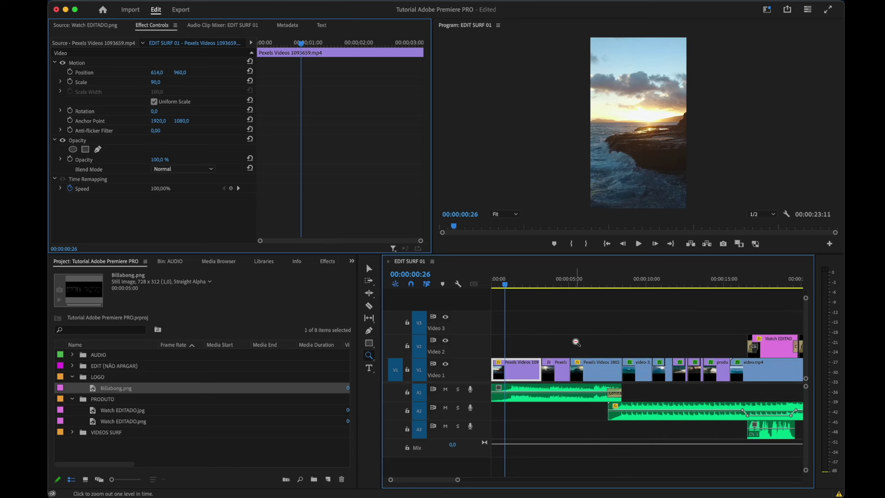
pyautogui.keyDown('alt'); pyautogui.click(575, 343); pyautogui.keyUp('alt')
pyautogui.click(533, 280)
pyautogui.moveTo(533, 280); pyautogui.dragTo(482, 277)
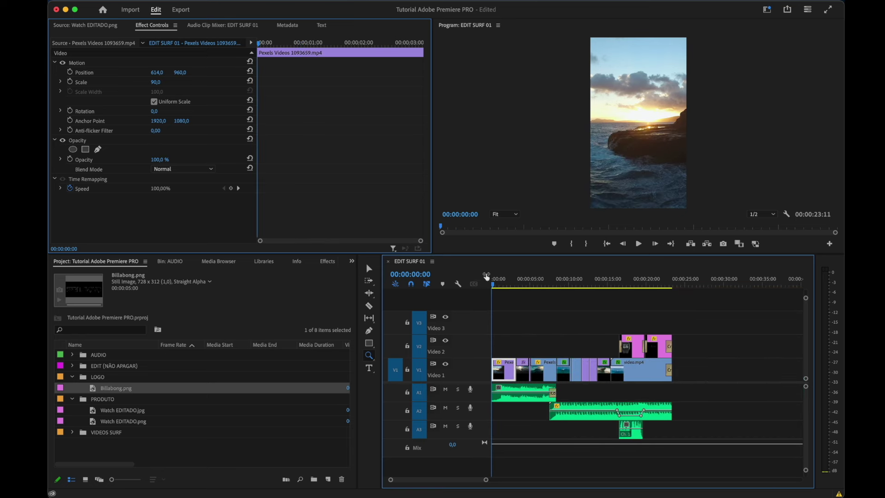
pyautogui.moveTo(611, 325); pyautogui.dragTo(653, 366)
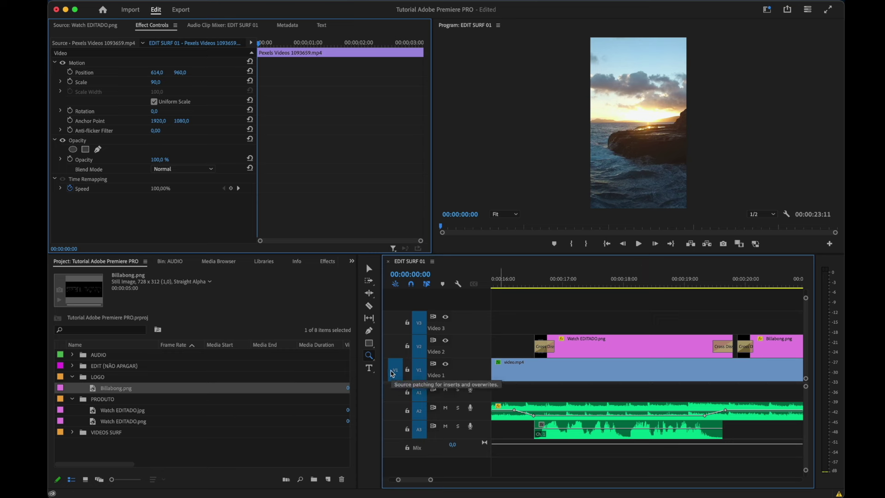
pyautogui.write('1700')
pyautogui.press('Return')
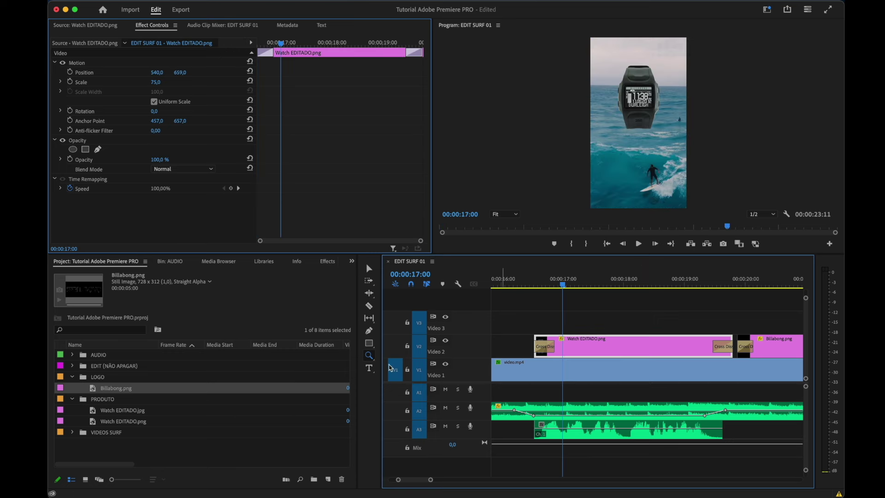
pyautogui.click(369, 367)
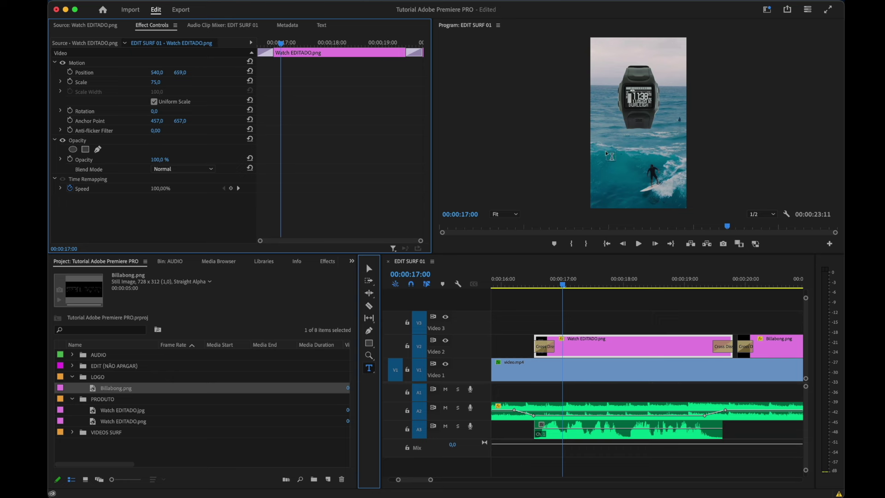
pyautogui.moveTo(605, 151); pyautogui.dragTo(680, 184)
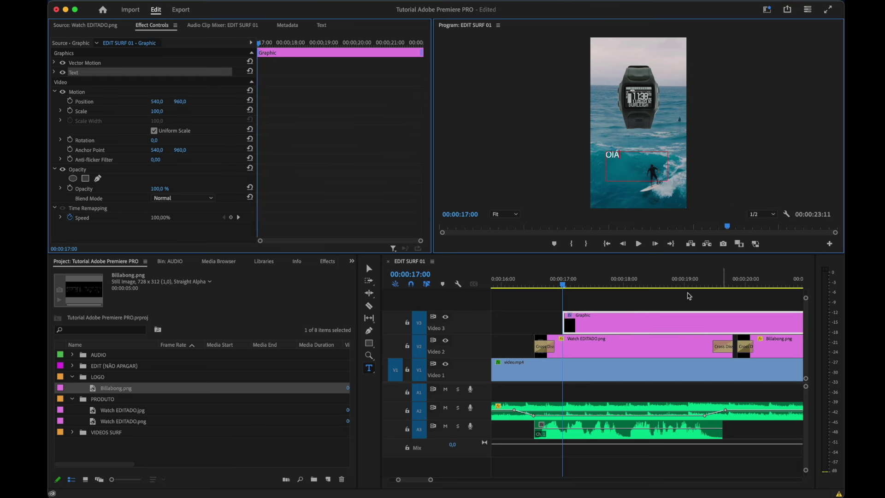
pyautogui.click(577, 328)
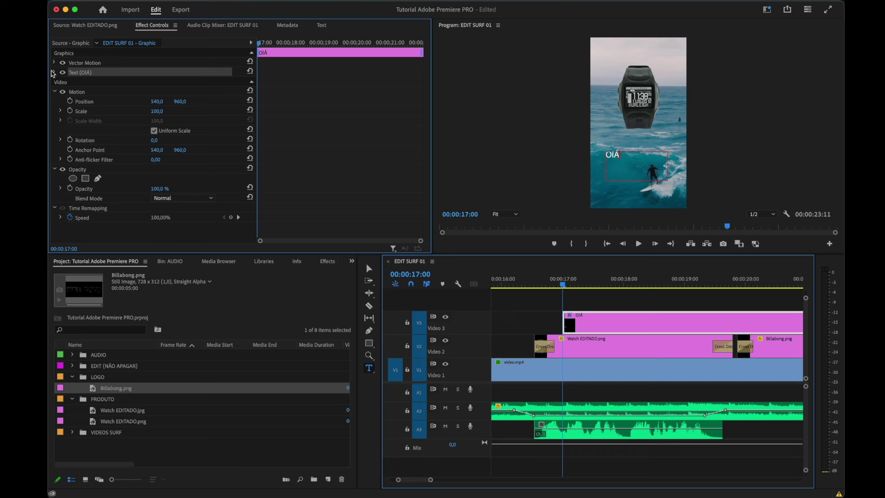
pyautogui.click(54, 73)
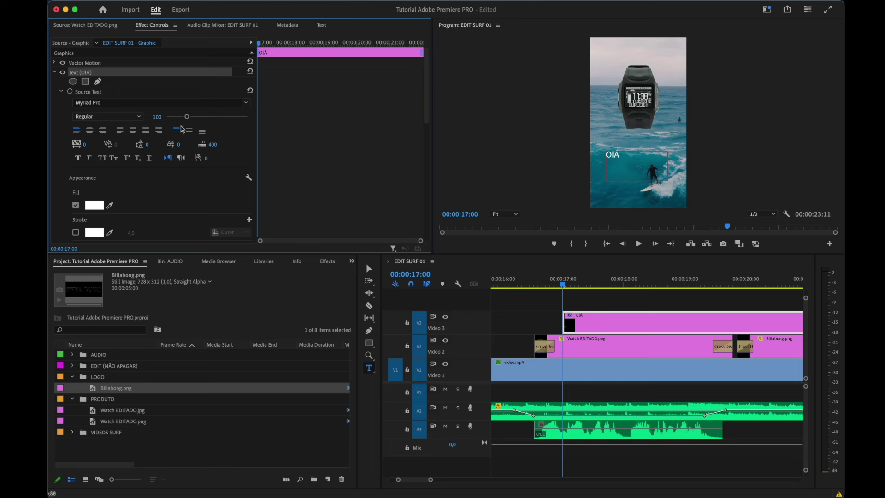
pyautogui.moveTo(188, 116); pyautogui.dragTo(248, 117)
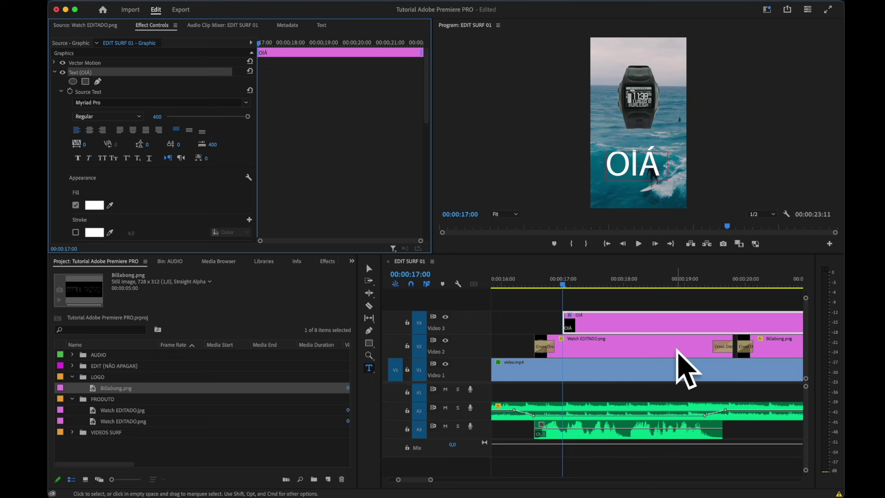
pyautogui.click(644, 323)
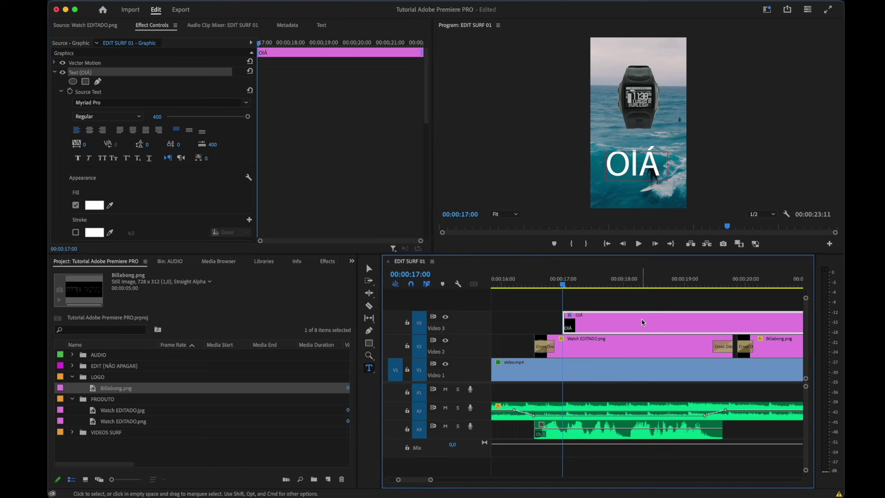
pyautogui.press('Delete')
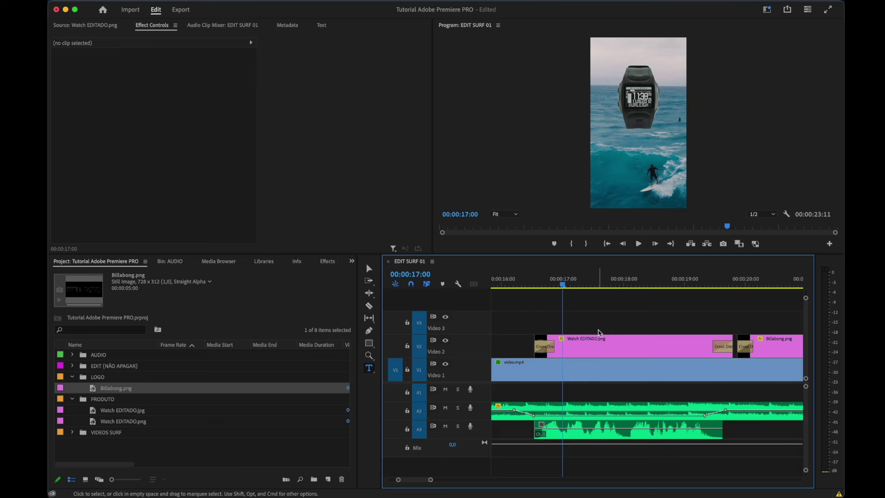
# Delete the cross dissolve at the start of Watch EDITADO.png and reselect the clip
pyautogui.click(602, 342)
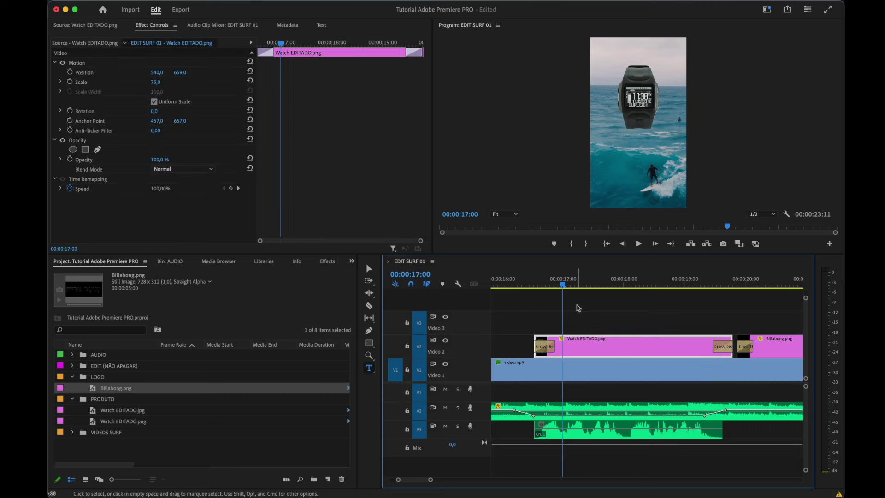
pyautogui.moveTo(547, 287); pyautogui.dragTo(554, 292)
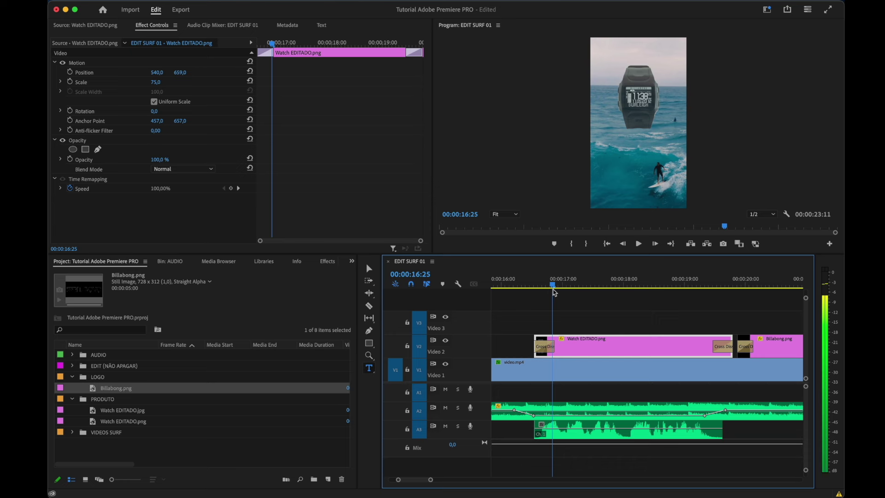
pyautogui.click(545, 348)
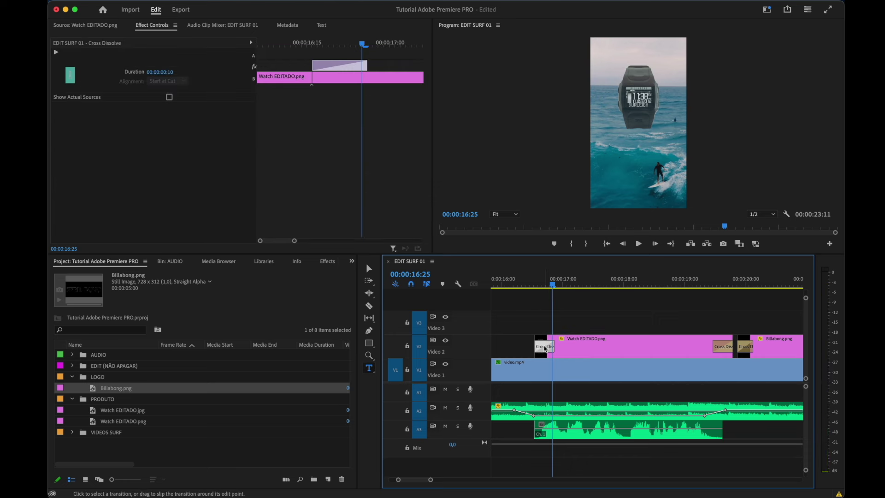
pyautogui.press('Delete')
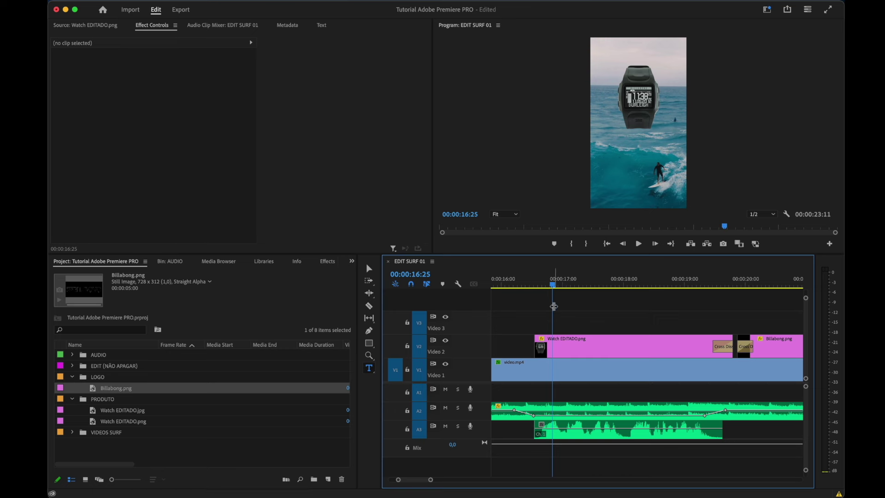
pyautogui.click(566, 336)
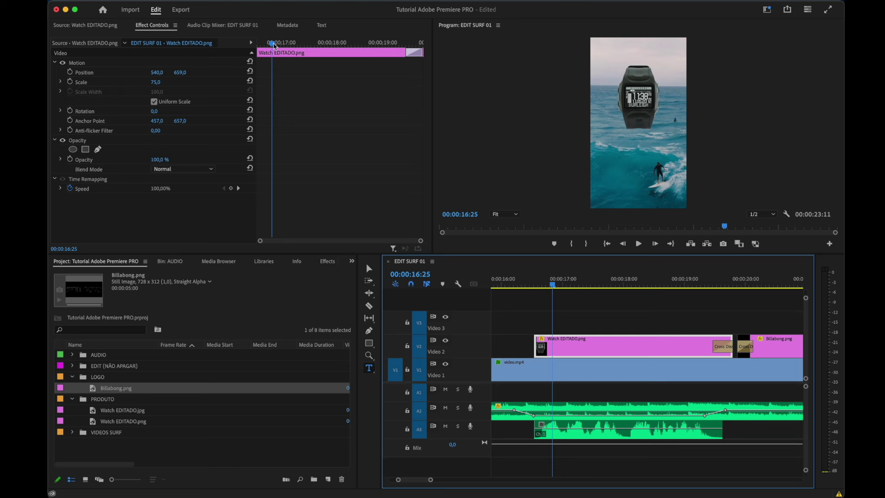
# Add Position keyframes for the watch at 00:00:16:16 and 00:00:17:00
pyautogui.moveTo(275, 45); pyautogui.dragTo(254, 47)
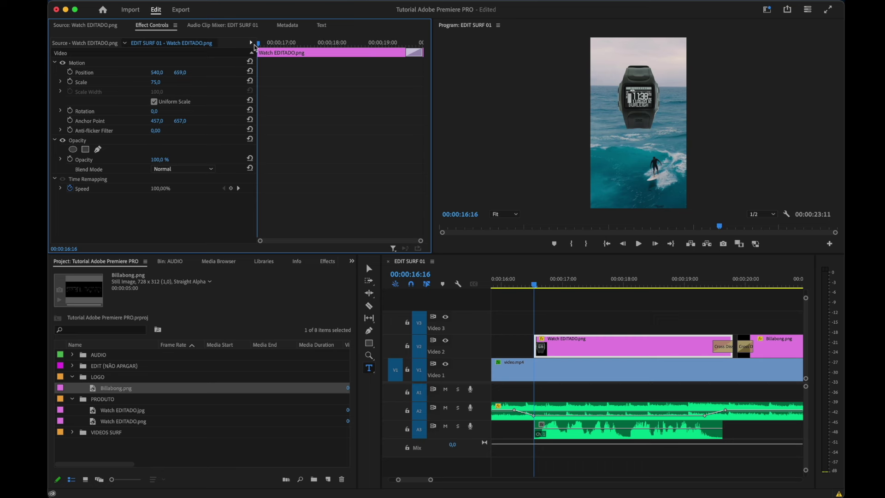
pyautogui.click(70, 73)
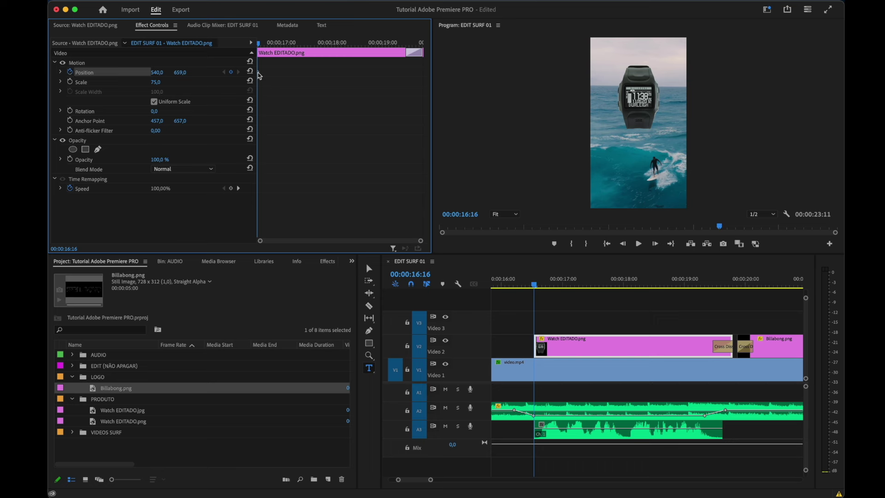
pyautogui.hotkey('ctrl', 'Up')
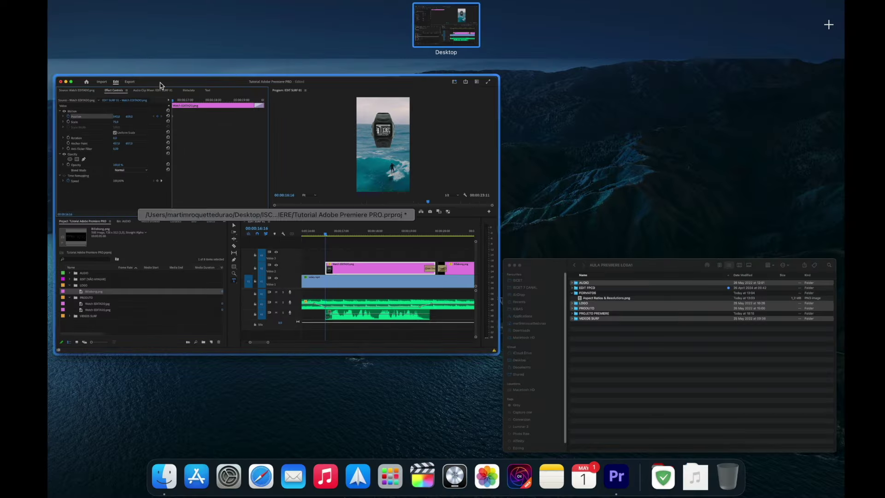
pyautogui.click(162, 87)
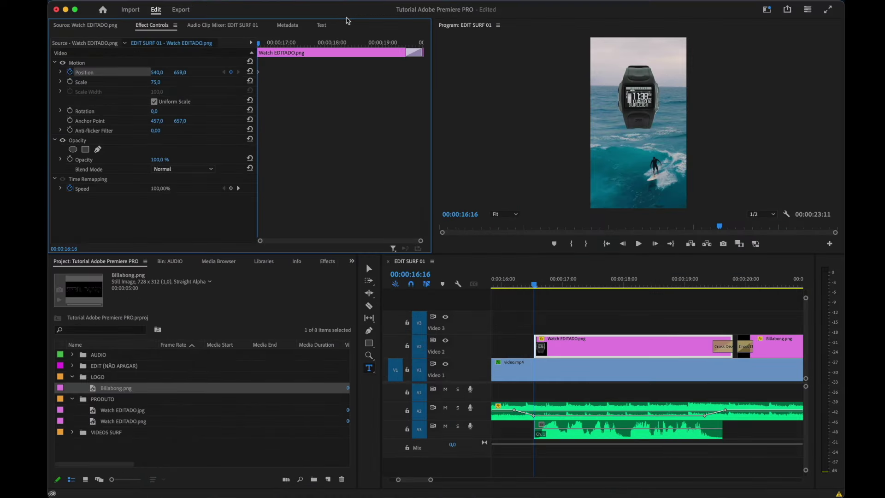
pyautogui.moveTo(278, 49); pyautogui.dragTo(281, 50)
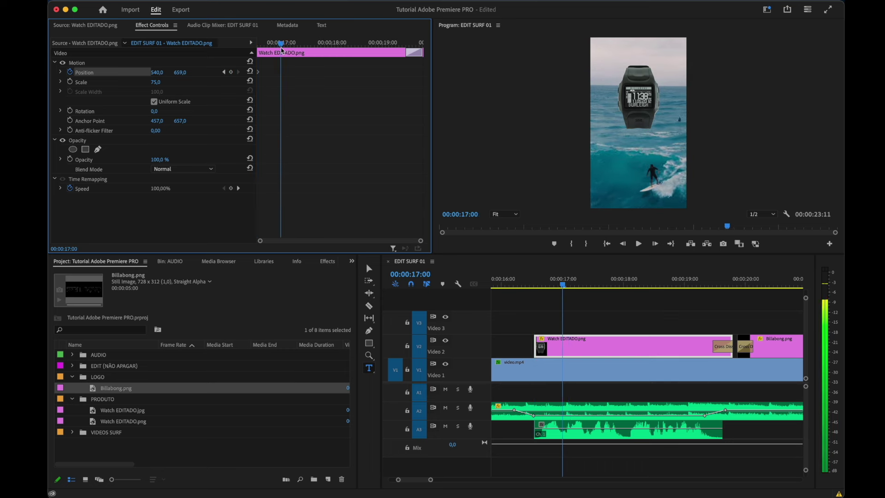
pyautogui.click(231, 72)
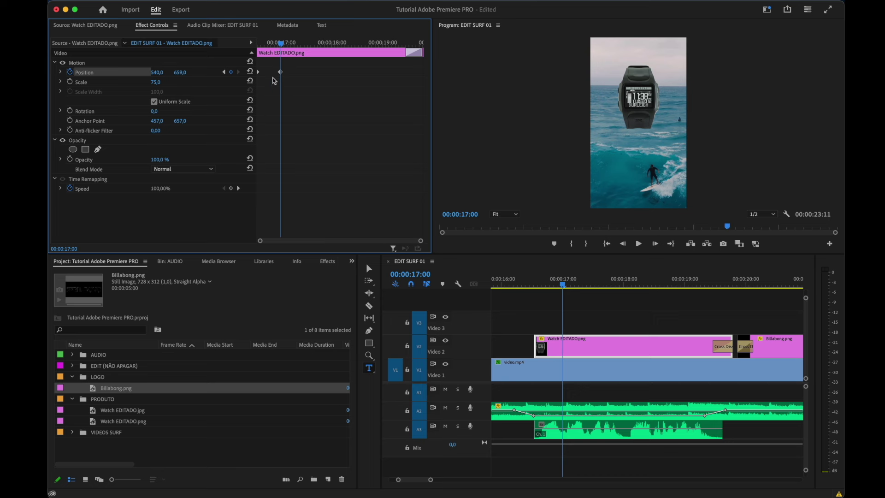
# Raise the watch above the frame at the first keyframe (Y -328.1) and preview the slide-in
pyautogui.click(224, 73)
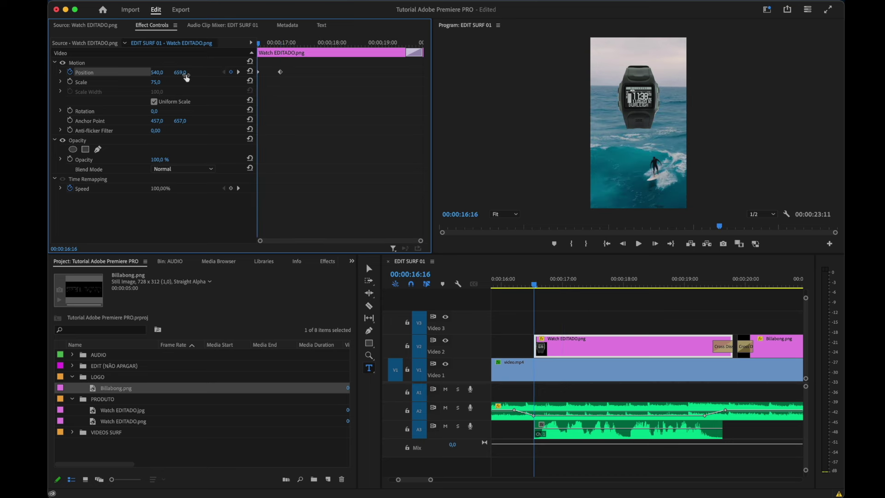
pyautogui.moveTo(180, 72); pyautogui.dragTo(93, 73)
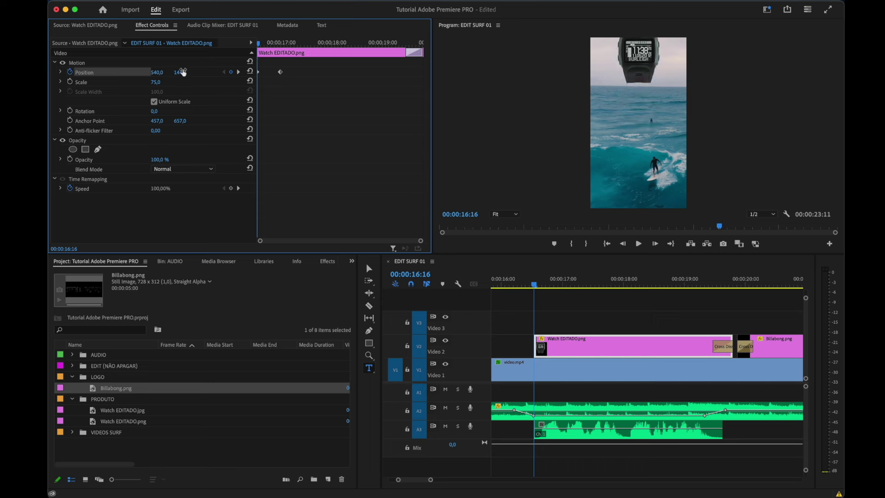
pyautogui.moveTo(180, 72); pyautogui.dragTo(115, 73)
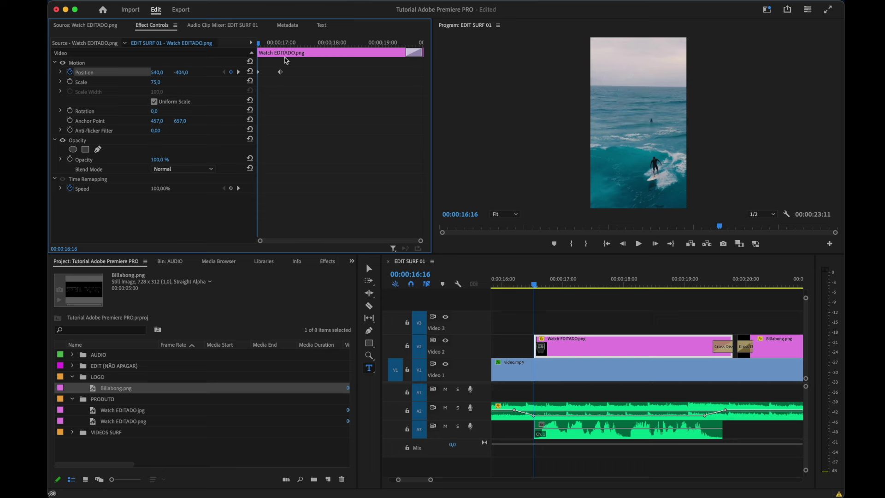
pyautogui.press('space')
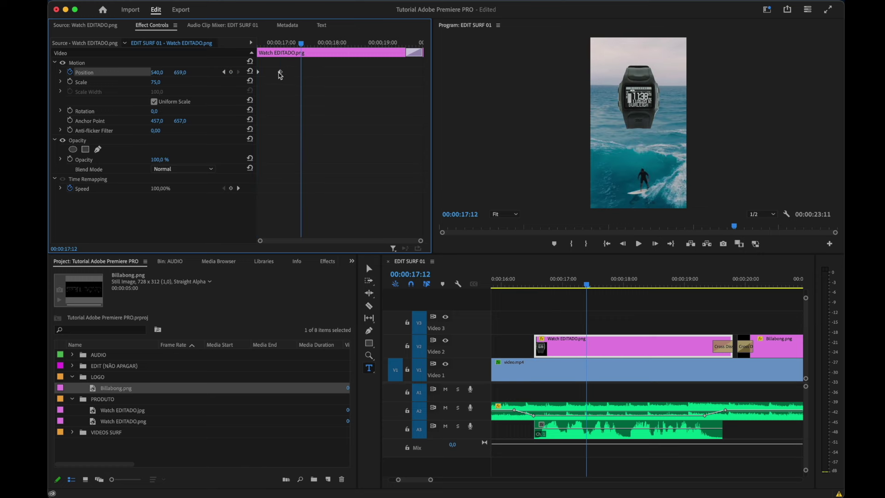
pyautogui.moveTo(277, 42); pyautogui.dragTo(274, 51)
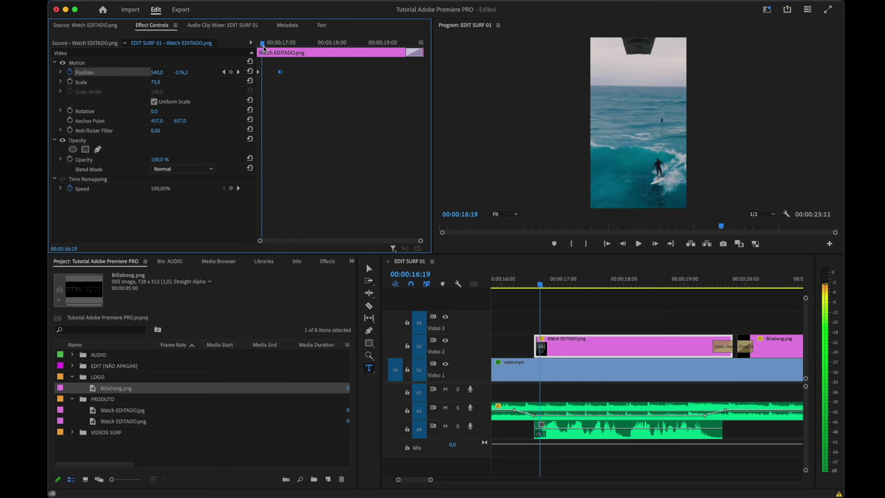
pyautogui.moveTo(273, 51)
pyautogui.mouseDown()
pyautogui.moveTo(291, 59)
pyautogui.moveTo(394, 39)
pyautogui.moveTo(354, 44)
pyautogui.mouseUp()
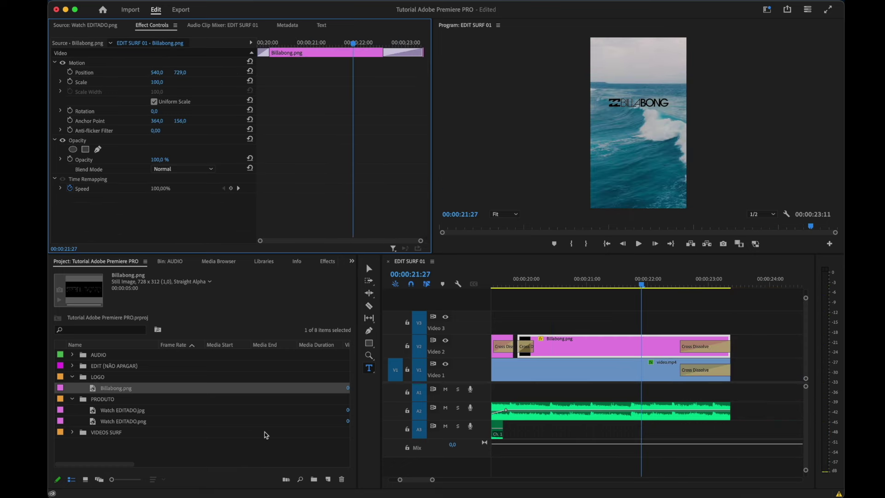
# Zoom out to the whole sequence and bring up Quick Export for EDIT SURF 01
pyautogui.press('z')
pyautogui.press('-')
pyautogui.press('-')
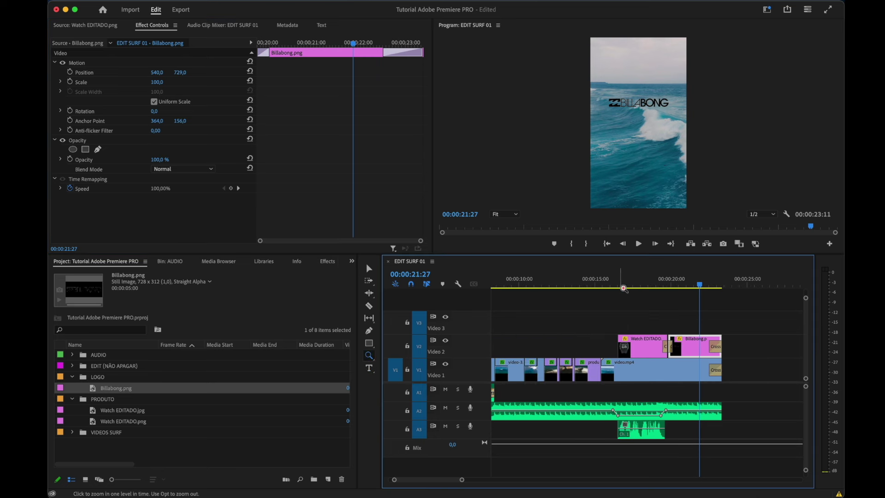
pyautogui.keyDown('alt'); pyautogui.click(639, 339); pyautogui.keyUp('alt')
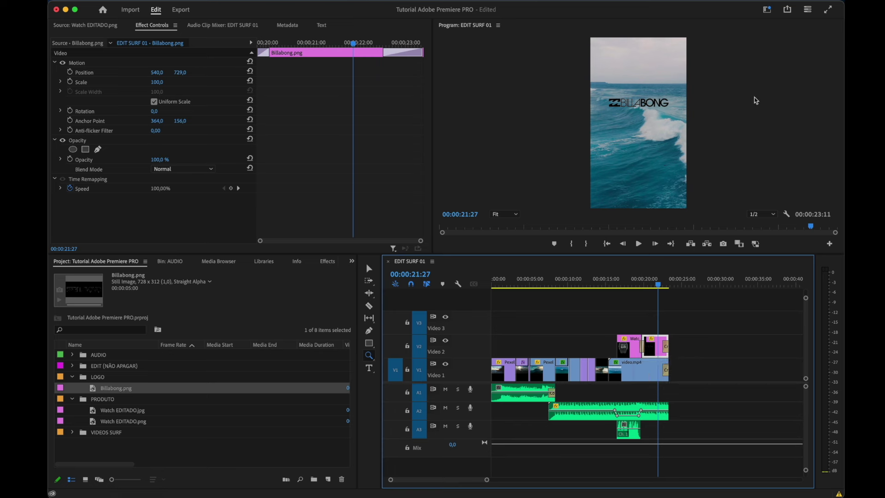
pyautogui.click(787, 9)
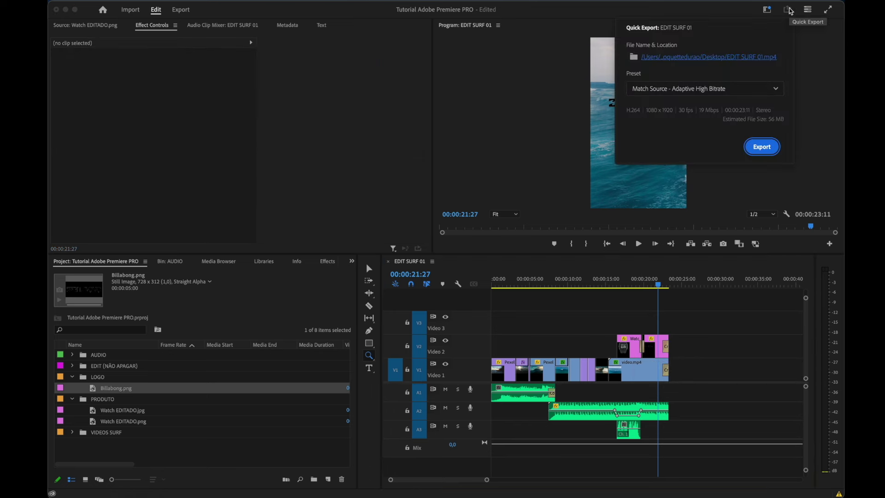
# Export EDIT SURF 01.mp4 to the Desktop using Match Source - Adaptive Medium Bitrate
pyautogui.click(720, 58)
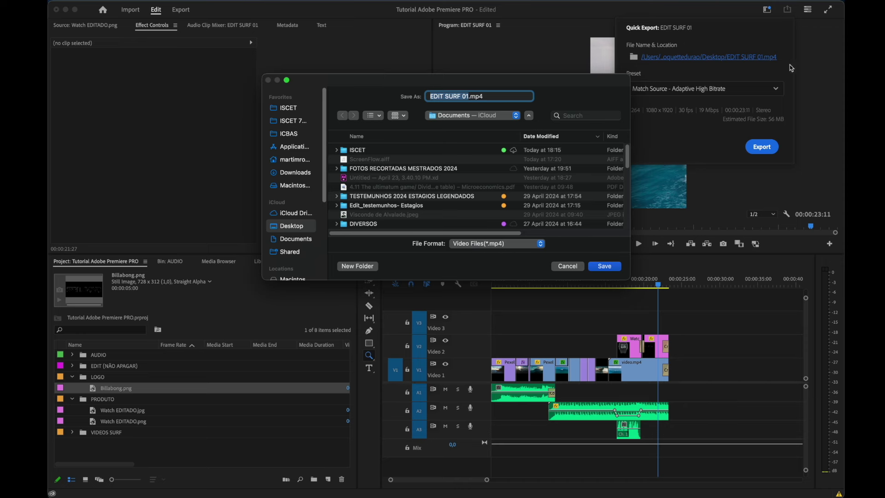
pyautogui.click(595, 267)
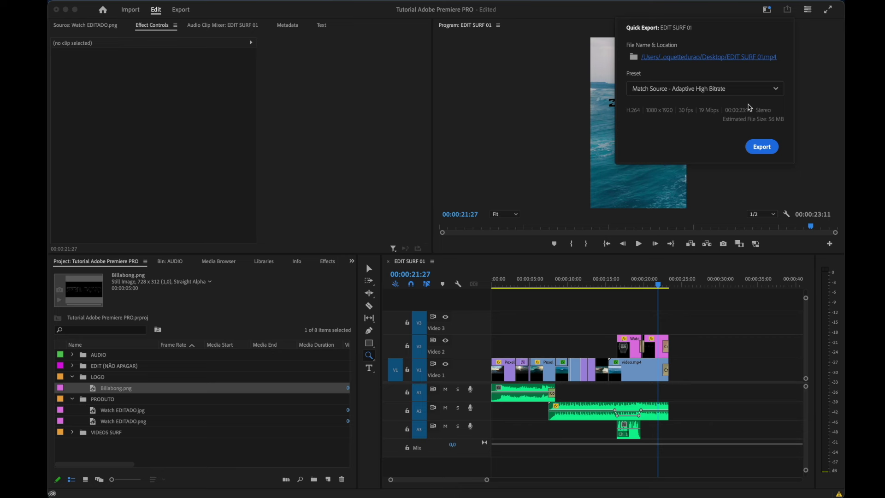
pyautogui.click(723, 89)
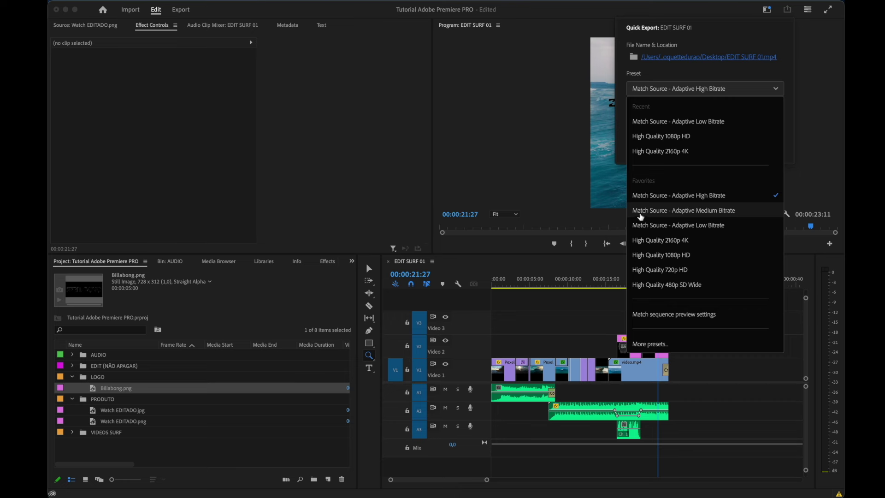
pyautogui.click(677, 213)
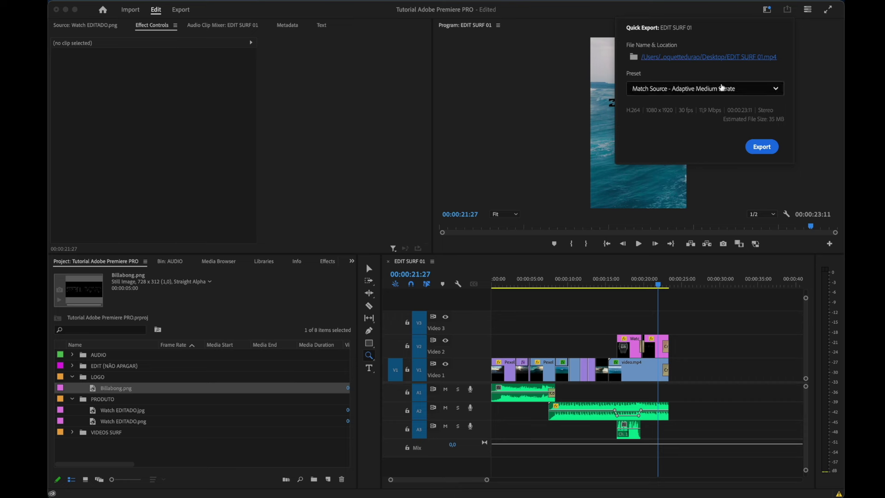
pyautogui.click(760, 147)
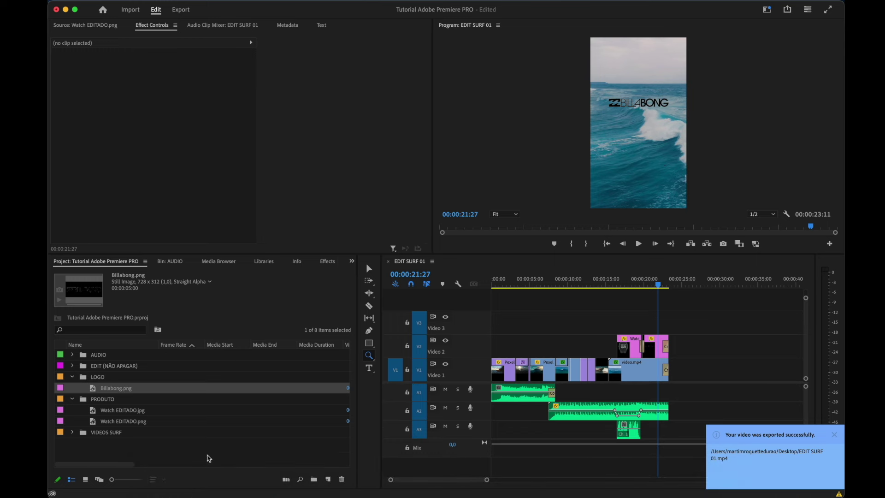
pyautogui.moveTo(207, 495)
pyautogui.click(164, 480)
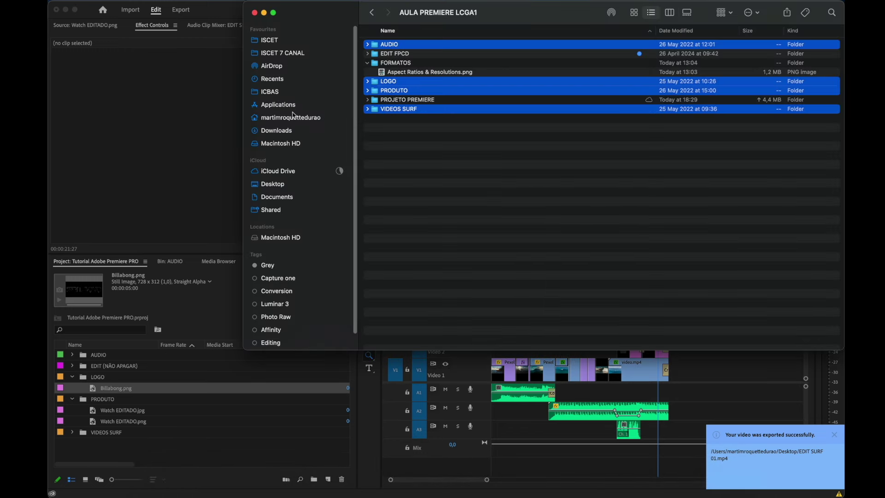
# Play EDIT SURF 01.mp4 from the Desktop in QuickTime through its 00:23 length, then return to Premiere
pyautogui.click(272, 185)
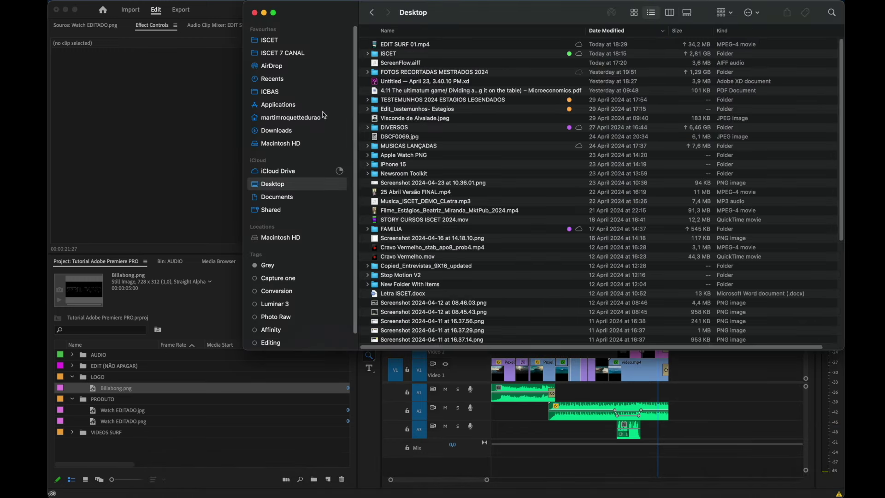
pyautogui.click(437, 44)
pyautogui.doubleClick(418, 44)
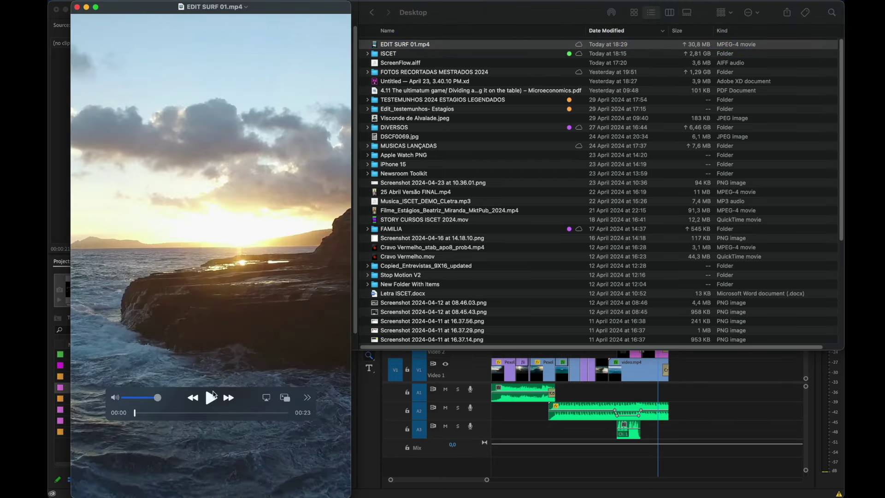
pyautogui.click(210, 399)
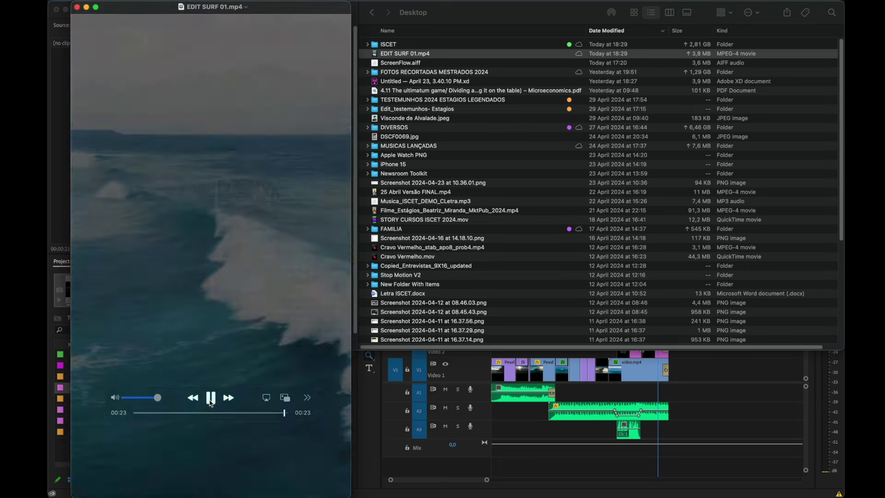
pyautogui.press('super+Tab')
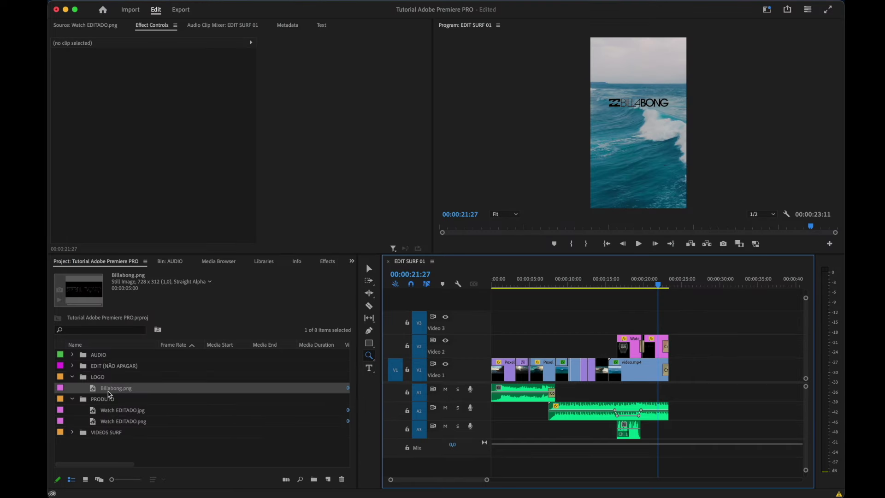
pyautogui.moveTo(108, 391); pyautogui.dragTo(147, 387)
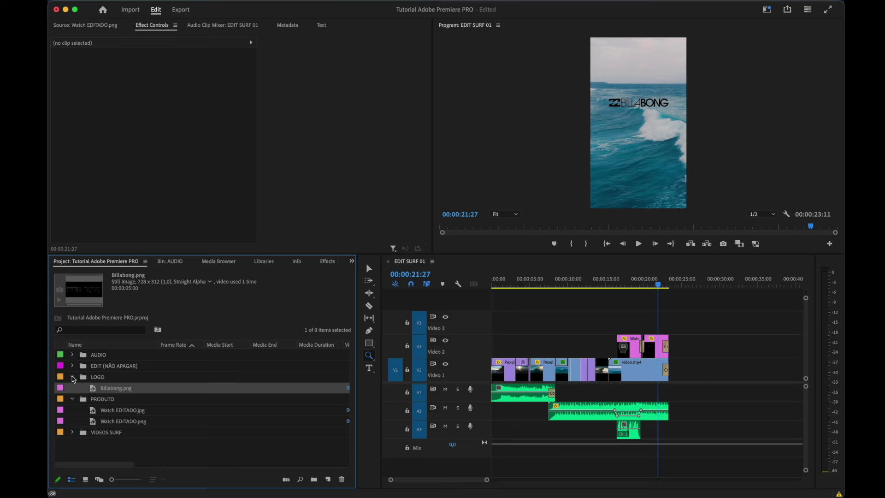
# Add Billabong.png followed by video-2.mp4 at the end of Video 2, then zoom in and preview
pyautogui.moveTo(129, 391); pyautogui.dragTo(687, 346)
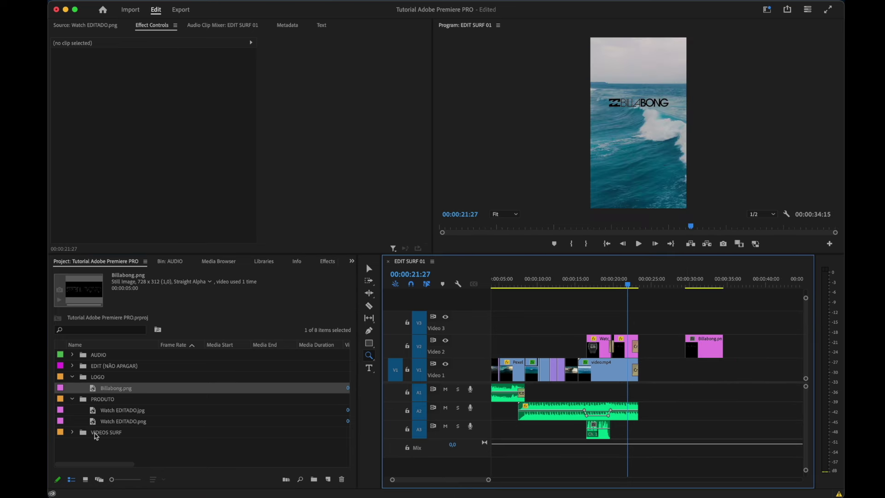
pyautogui.click(72, 433)
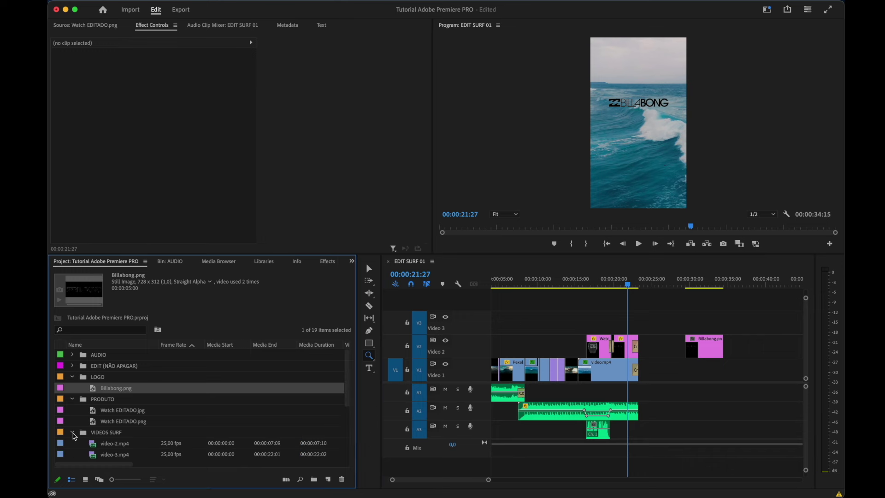
pyautogui.moveTo(101, 448); pyautogui.dragTo(731, 339)
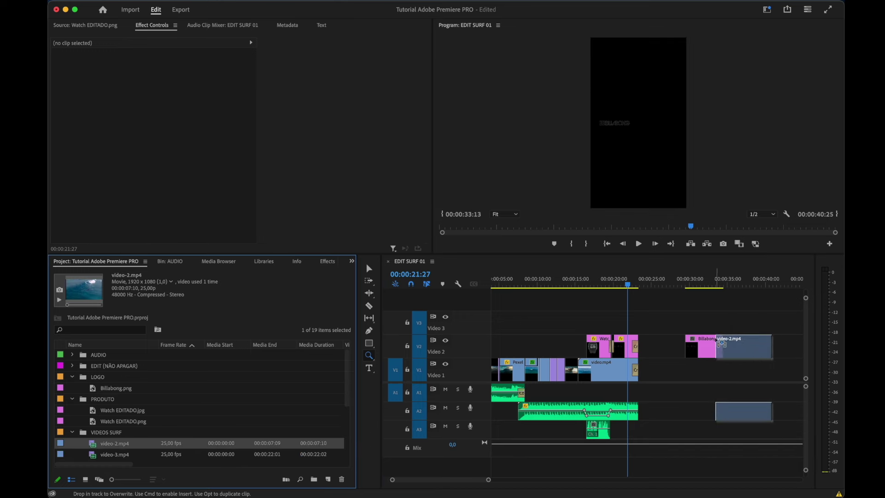
pyautogui.click(746, 345)
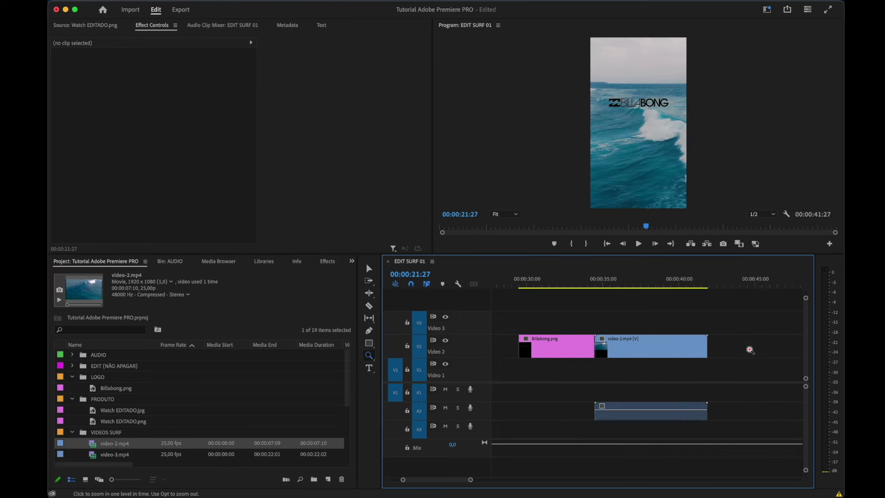
pyautogui.click(646, 284)
pyautogui.press('space')
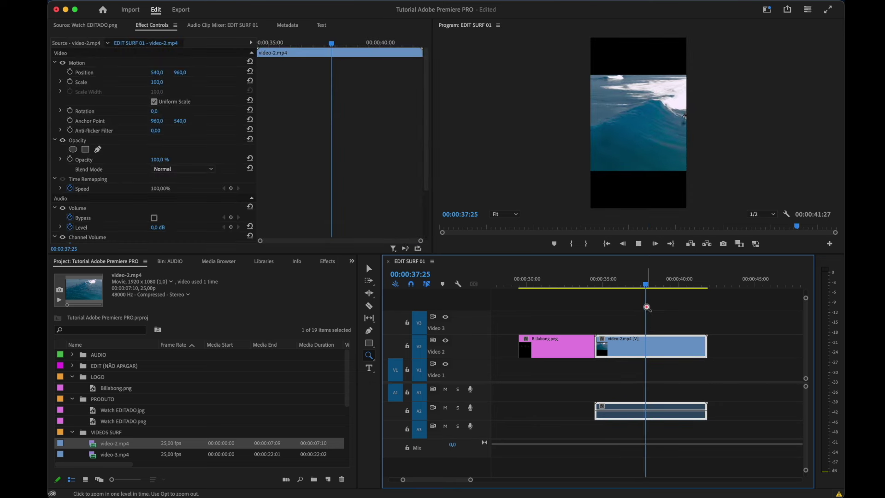
pyautogui.press('space')
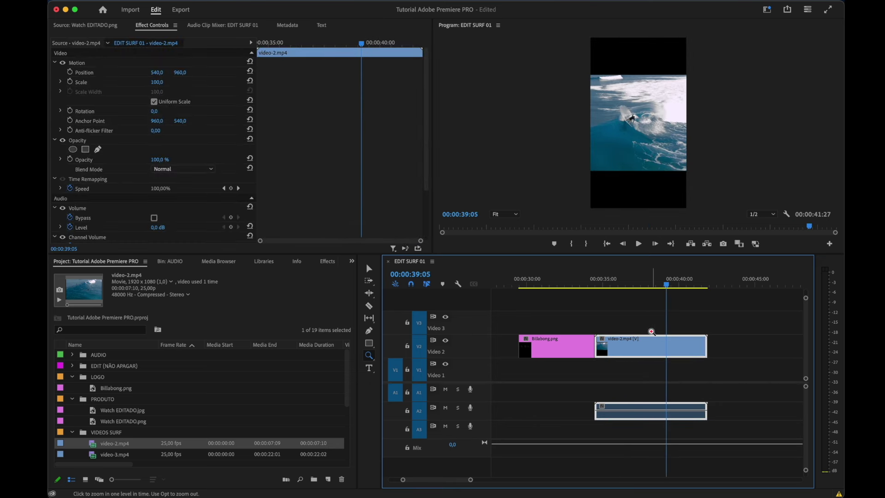
# In Speed/Duration for the video-2.mp4 clip, replace the 100 speed value with 75%
pyautogui.rightClick(660, 344)
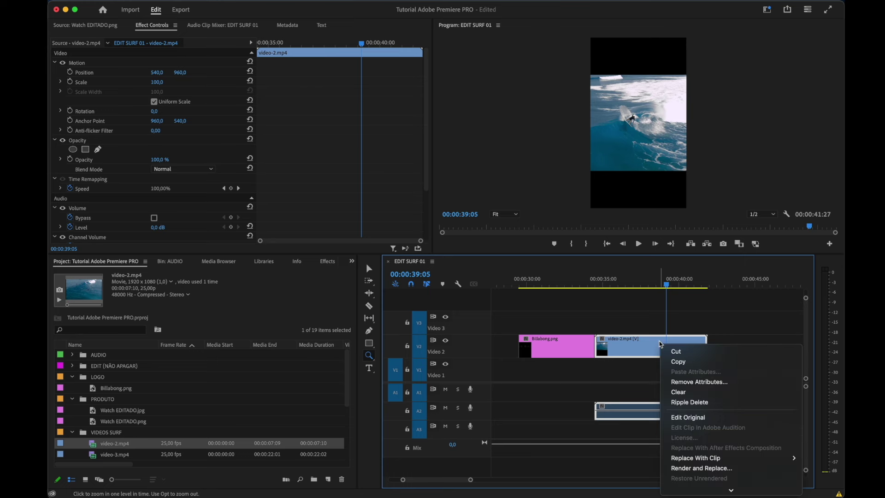
pyautogui.scroll(-5, 701, 415)
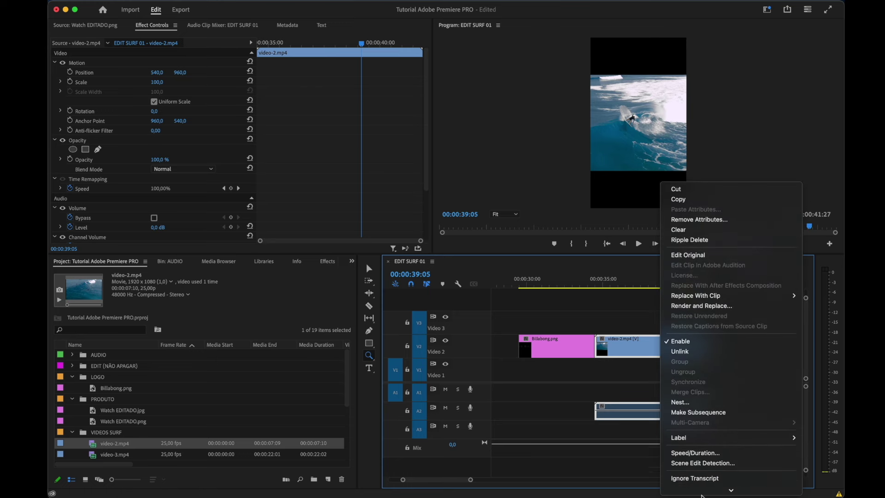
pyautogui.click(701, 443)
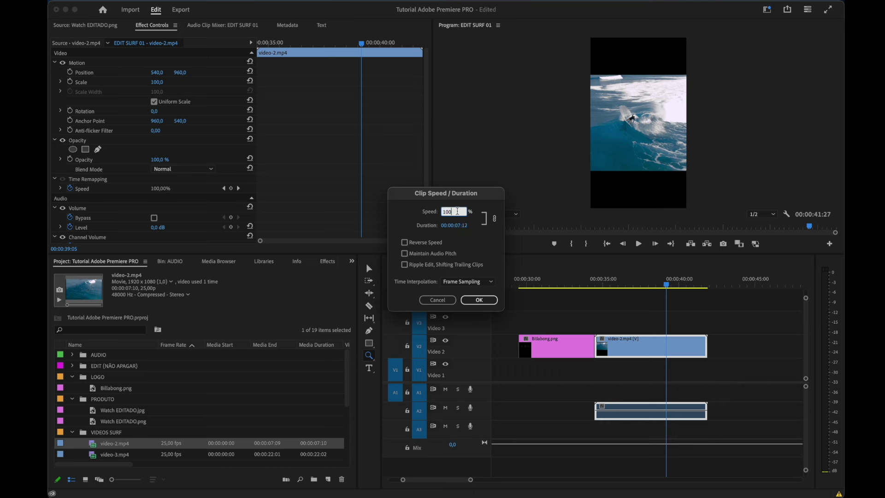
pyautogui.moveTo(457, 211); pyautogui.dragTo(439, 211)
pyautogui.write('1')
# Apply the 75% speed to video-2.mp4 and play back the slowed clip
pyautogui.click(479, 299)
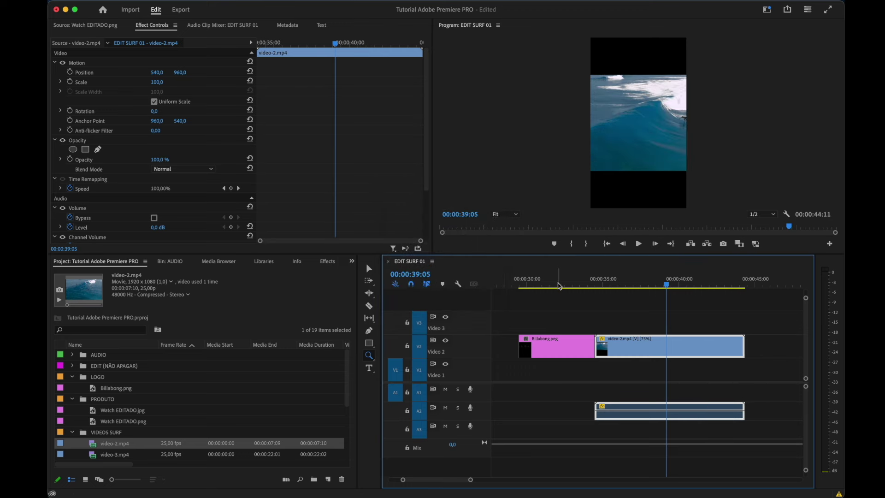
pyautogui.press('space')
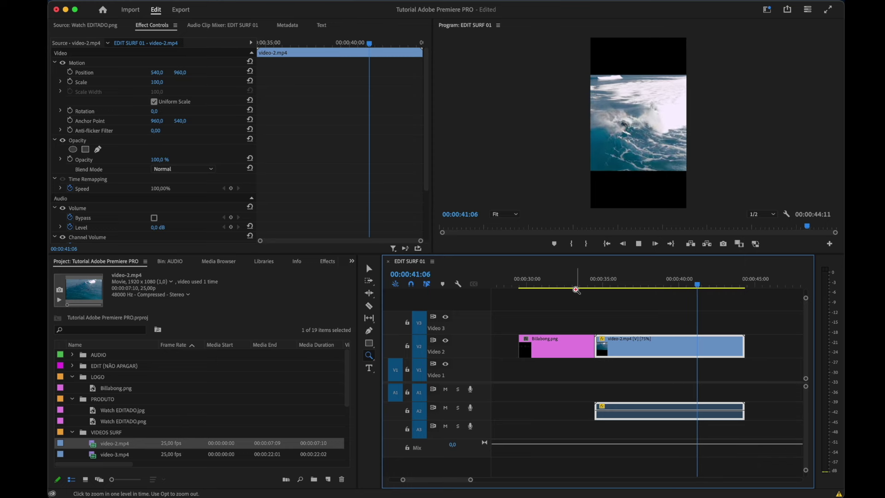
pyautogui.press('space')
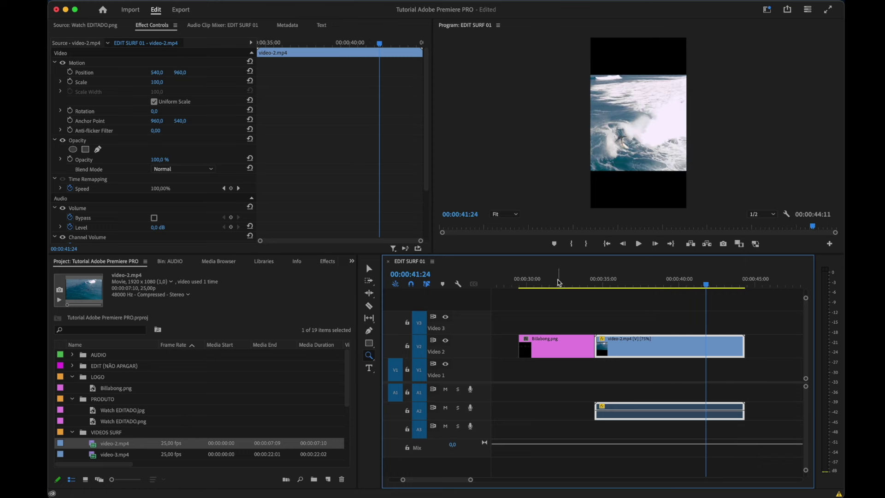
# Change the video-2.mp4 clip's speed to 150% in Speed/Duration
pyautogui.click(557, 278)
pyautogui.rightClick(555, 346)
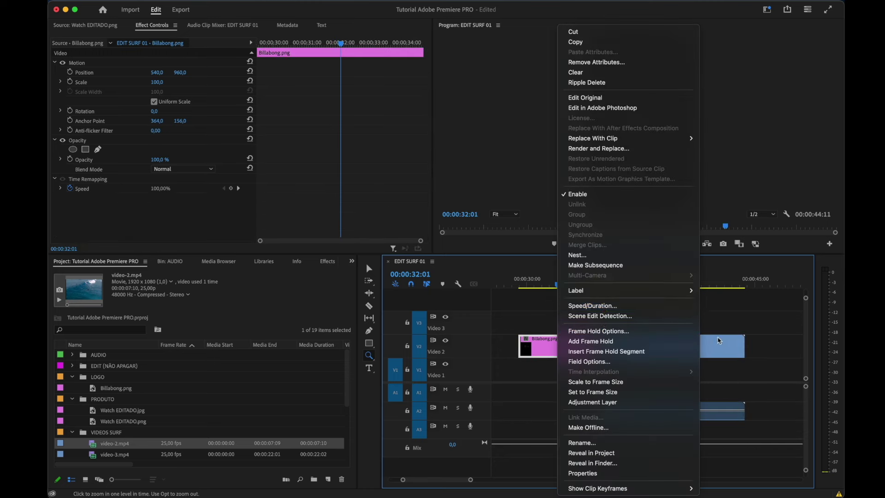
pyautogui.click(644, 341)
pyautogui.rightClick(689, 343)
pyautogui.moveTo(757, 492)
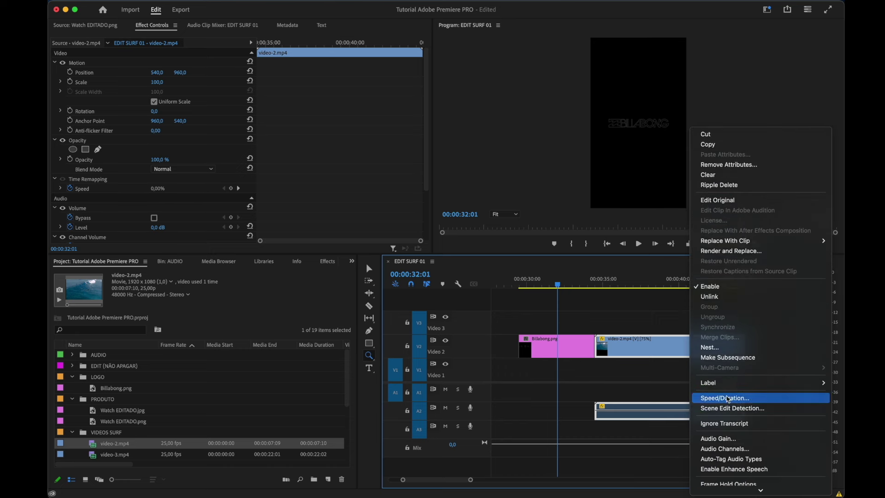
pyautogui.click(728, 399)
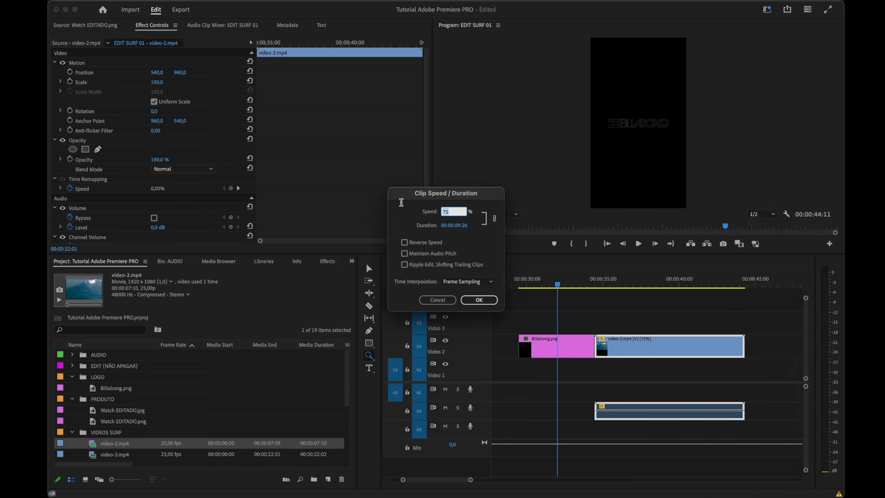
pyautogui.write('150')
pyautogui.press('Return')
# Play back from before the surf clip to check the faster video-2.mp4
pyautogui.click(596, 278)
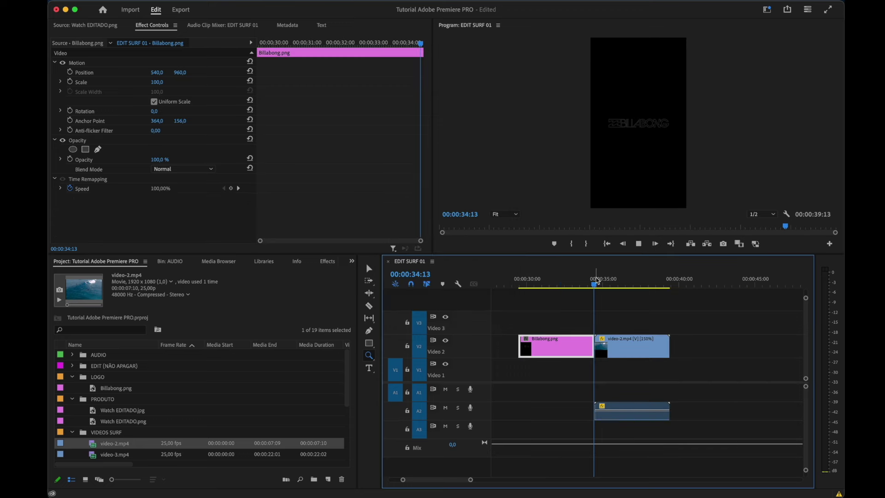
pyautogui.press('space')
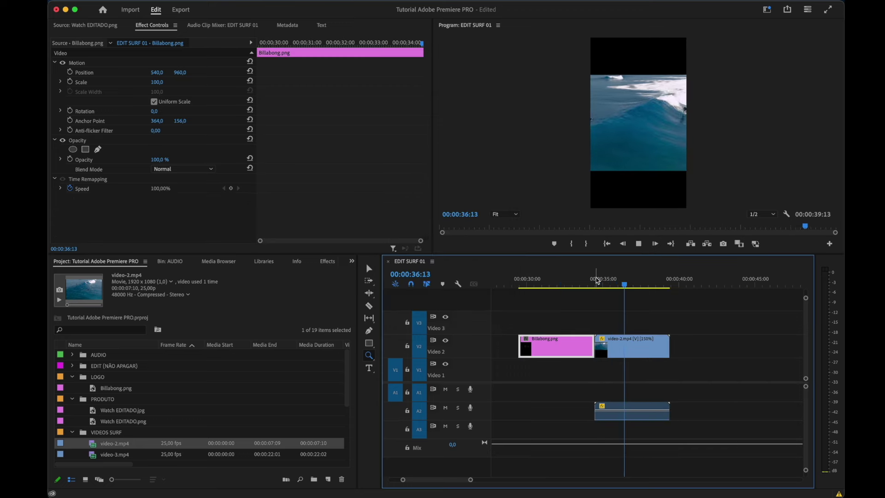
pyautogui.press('space')
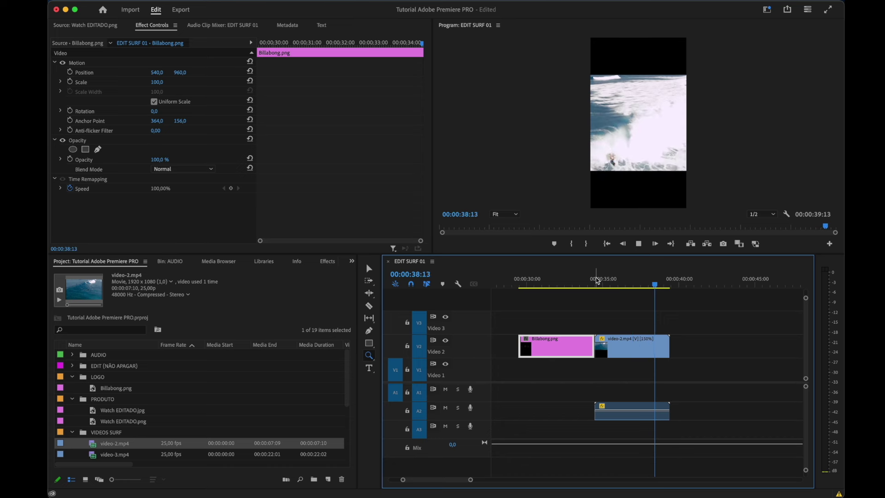
pyautogui.click(556, 282)
# Delete the Billabong.png clip from Video 2
pyautogui.rightClick(557, 347)
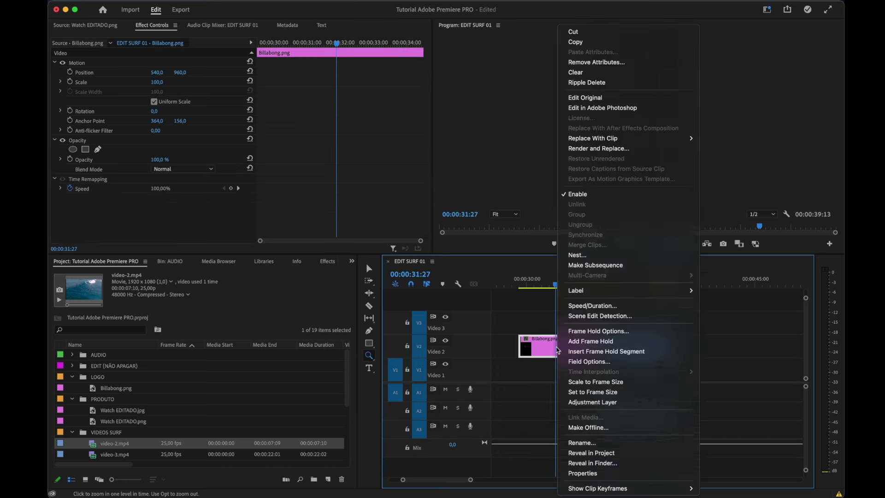
pyautogui.press('Escape')
pyautogui.press('Delete')
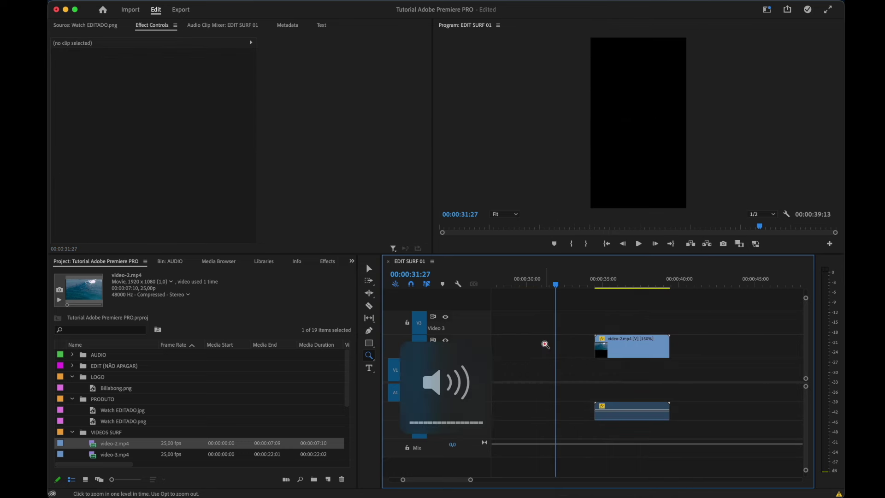
# Place the Watch EDITADO.jpg image on Video 2 near 00:00:24
pyautogui.click(135, 424)
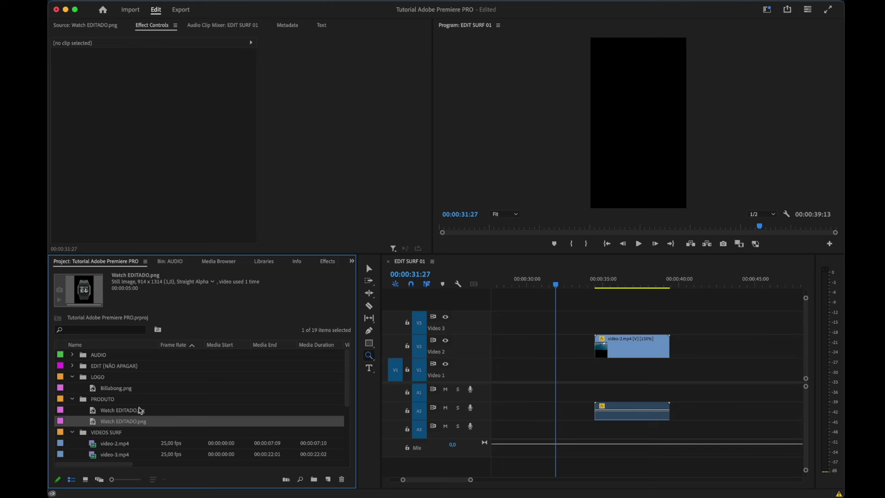
pyautogui.moveTo(140, 410); pyautogui.dragTo(804, 352)
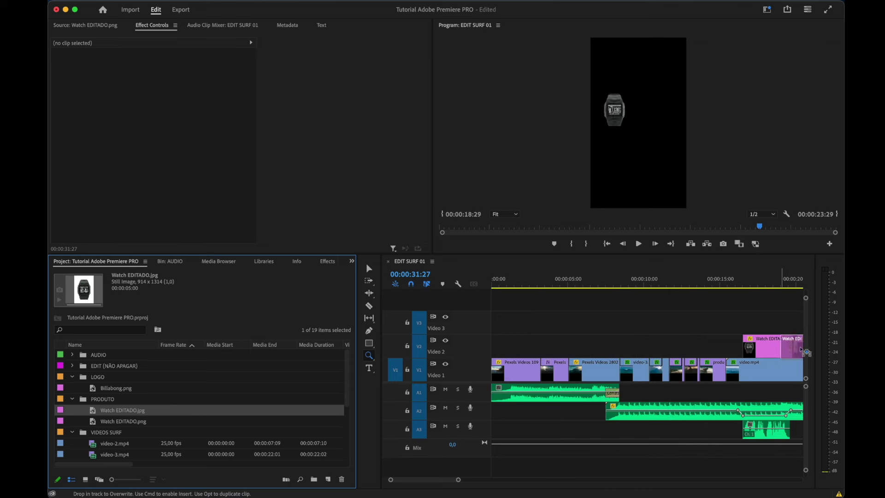
pyautogui.moveTo(804, 352); pyautogui.dragTo(566, 338)
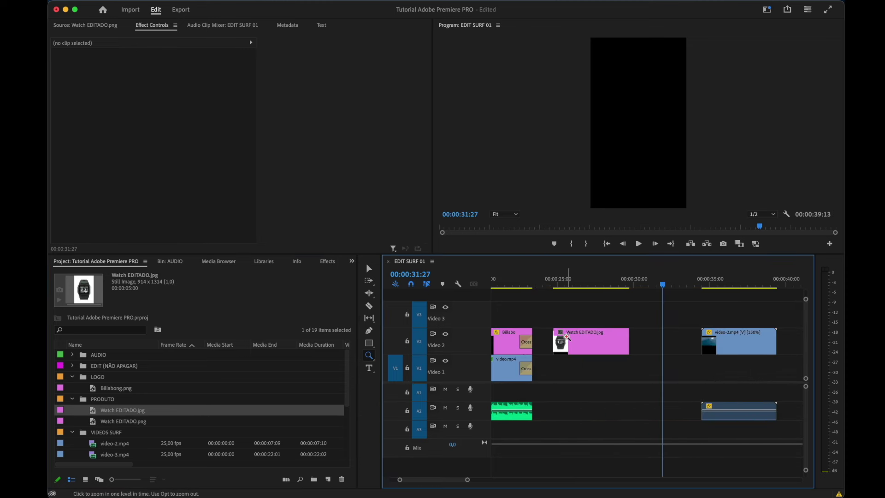
pyautogui.press('v')
pyautogui.click(566, 338)
pyautogui.click(595, 285)
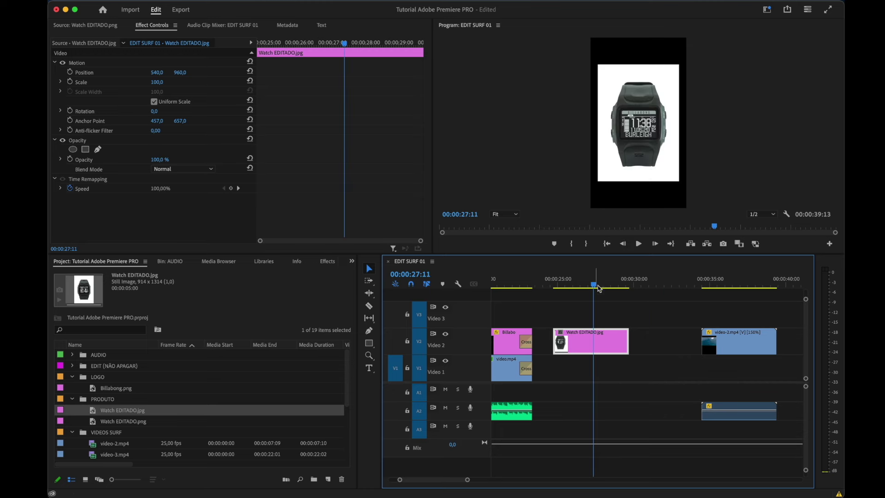
# Set the watch clip's duration to 00:00:00:06 in Speed/Duration
pyautogui.rightClick(590, 341)
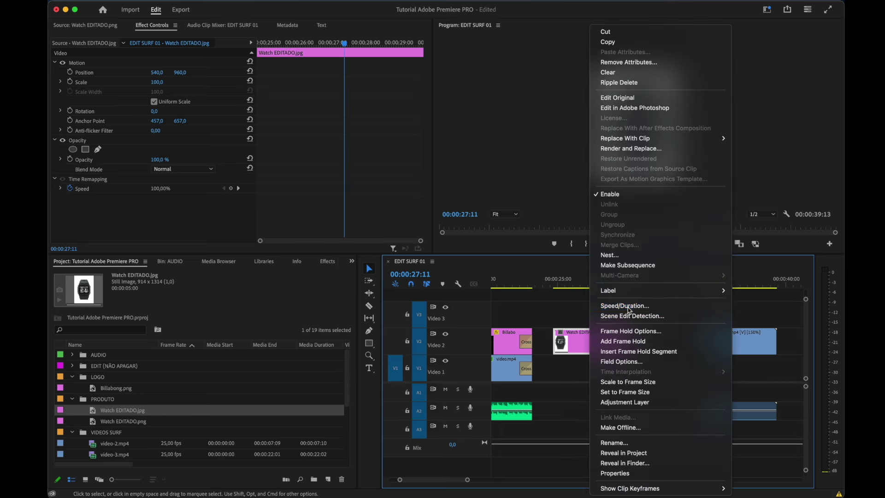
pyautogui.click(624, 306)
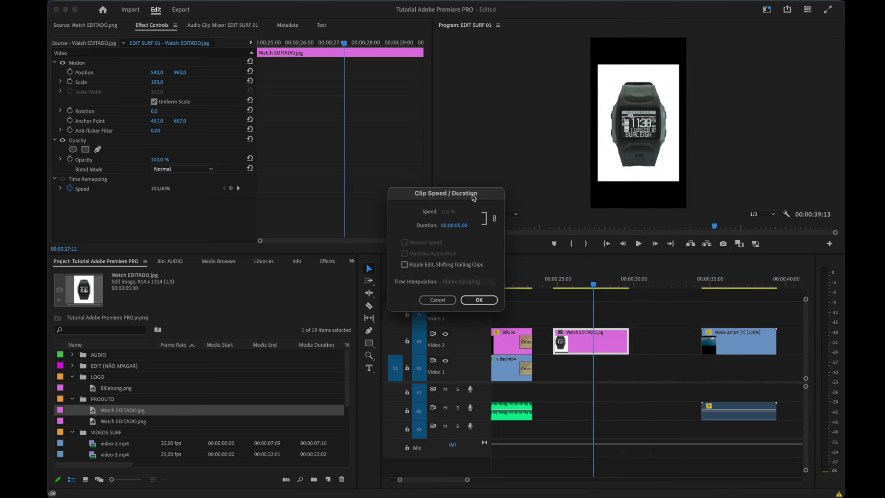
pyautogui.click(457, 229)
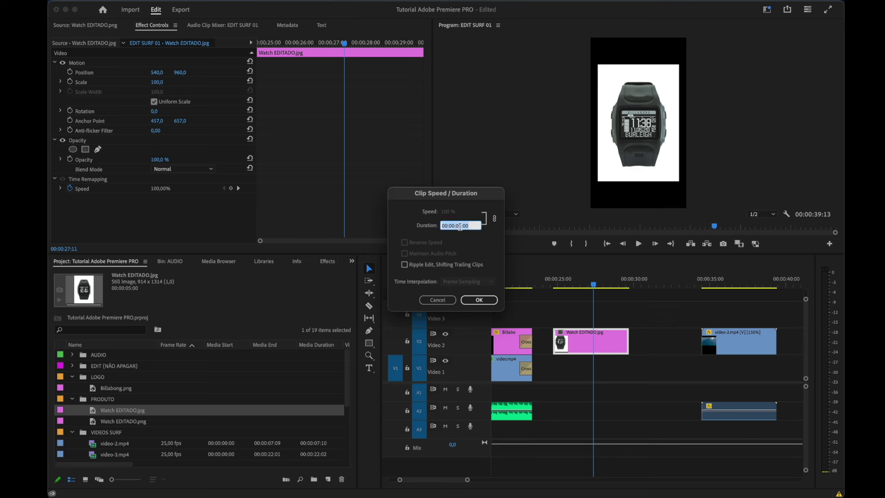
pyautogui.click(459, 226)
pyautogui.click(488, 299)
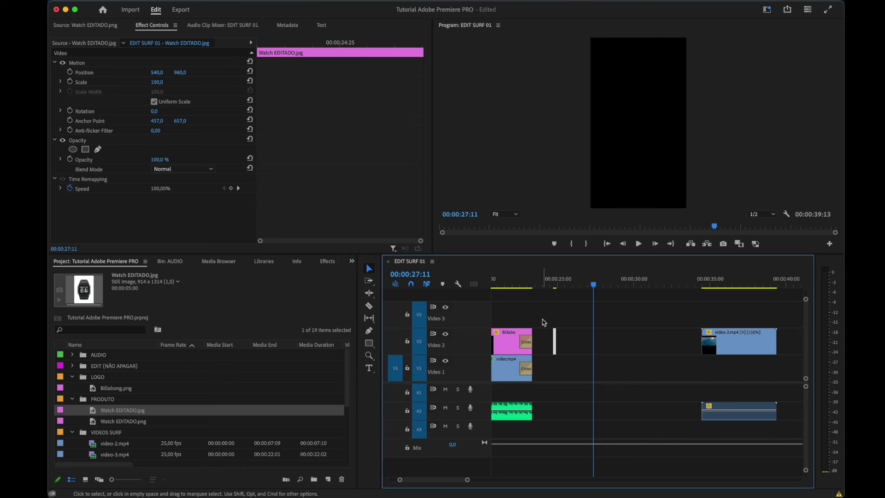
# Zoom in on the 6-frame watch clip, play it through, then zoom back out
pyautogui.press('z')
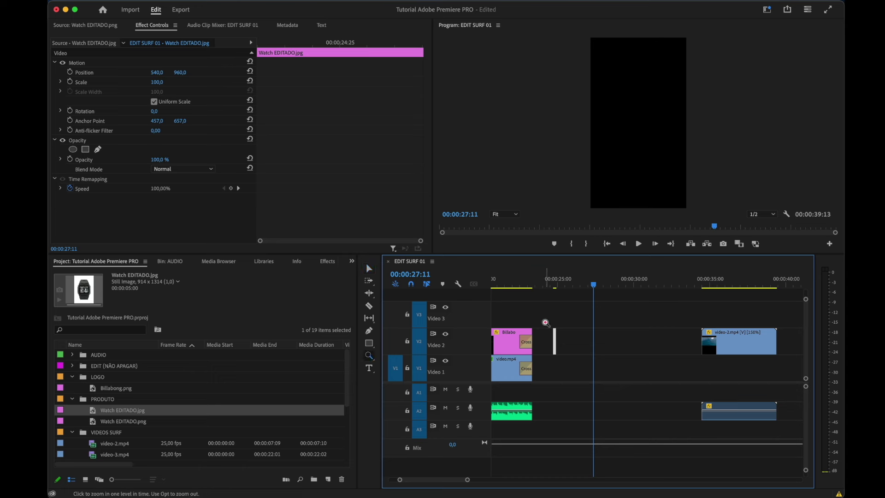
pyautogui.moveTo(542, 319); pyautogui.dragTo(573, 366)
pyautogui.click(575, 278)
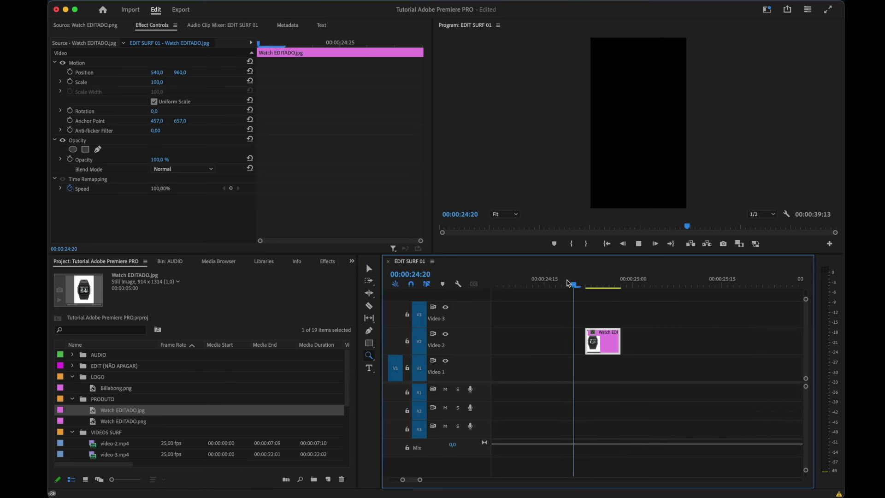
pyautogui.press('space')
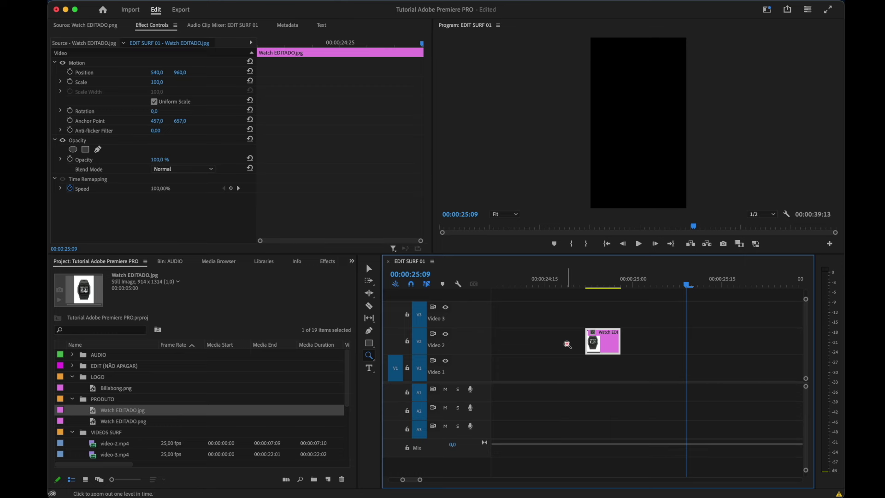
pyautogui.keyDown('alt'); pyautogui.click(570, 343); pyautogui.keyUp('alt')
pyautogui.keyDown('alt'); pyautogui.click(630, 346); pyautogui.keyUp('alt')
pyautogui.keyDown('alt'); pyautogui.click(684, 357); pyautogui.keyUp('alt')
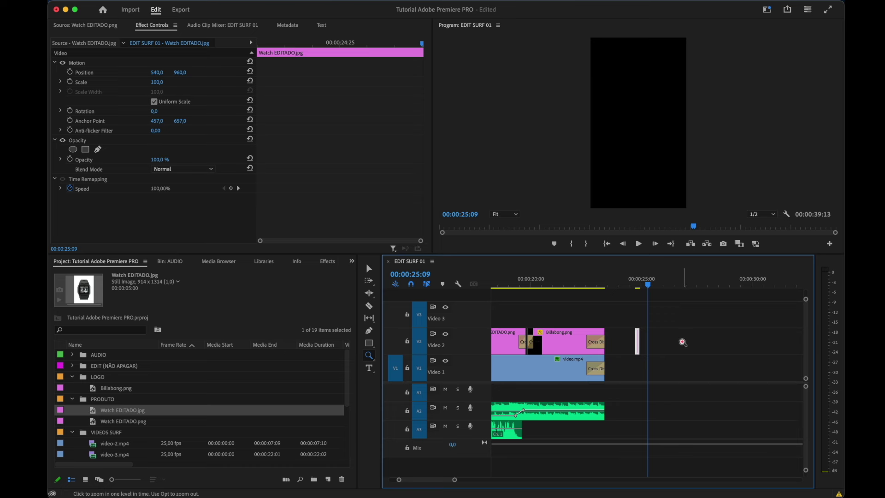
# Marquee-select the short watch clip on Video 2 and delete it
pyautogui.press('v')
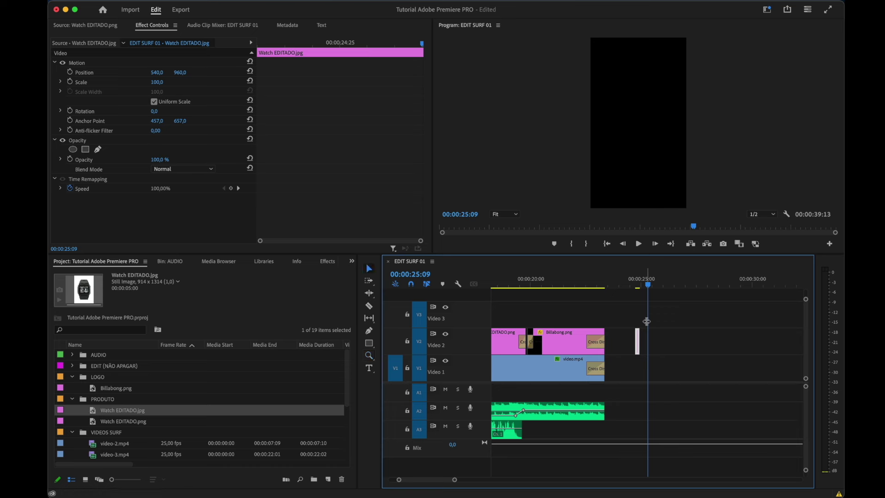
pyautogui.press('a')
pyautogui.press('v')
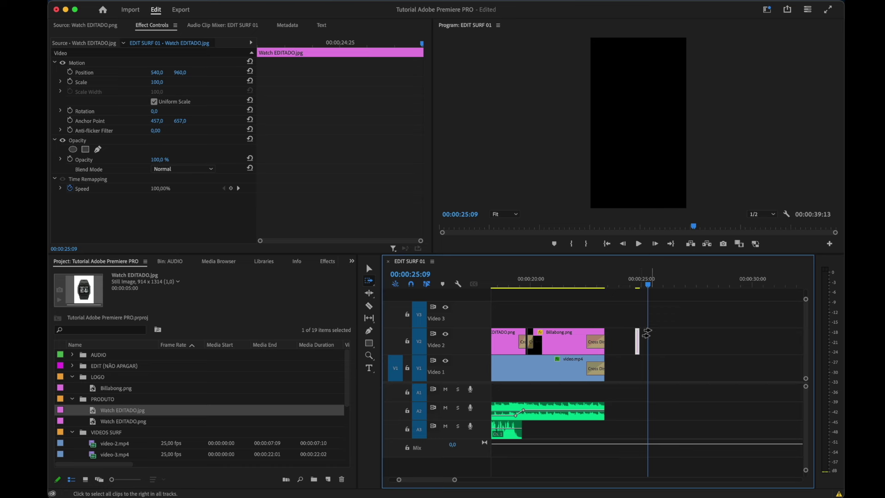
pyautogui.moveTo(656, 321); pyautogui.dragTo(623, 383)
pyautogui.press('Delete')
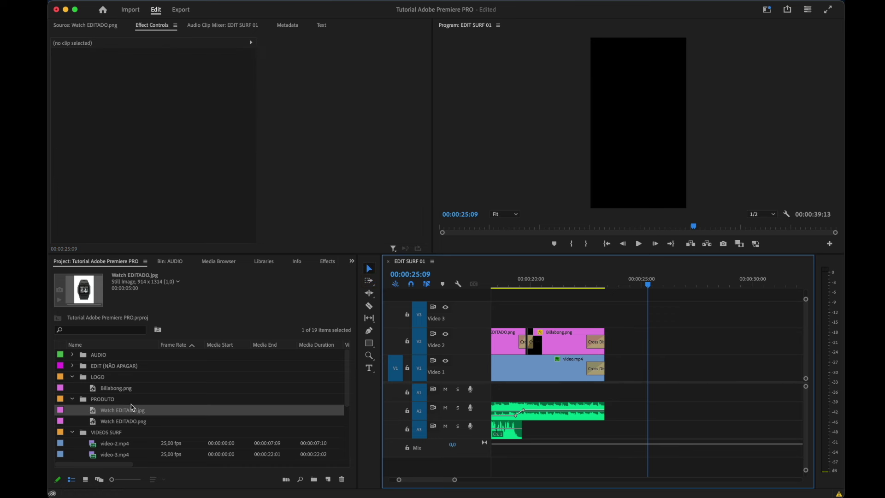
# Sort the project items by Video Duration
pyautogui.hscroll(2, 133, 407)
pyautogui.hscroll(2, 132, 407)
pyautogui.hscroll(2, 132, 407)
pyautogui.hscroll(2, 132, 407)
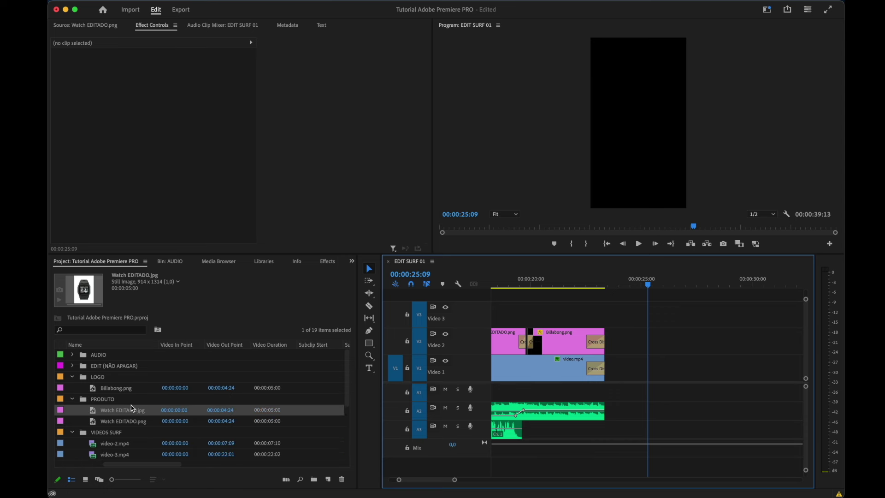
pyautogui.click(263, 347)
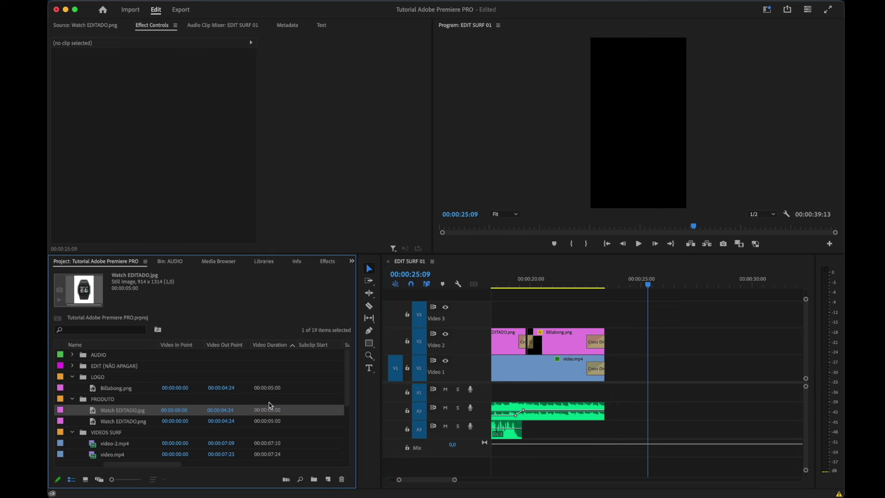
# Set the Watch EDITADO.jpg project item's duration to 6 frames
pyautogui.rightClick(134, 410)
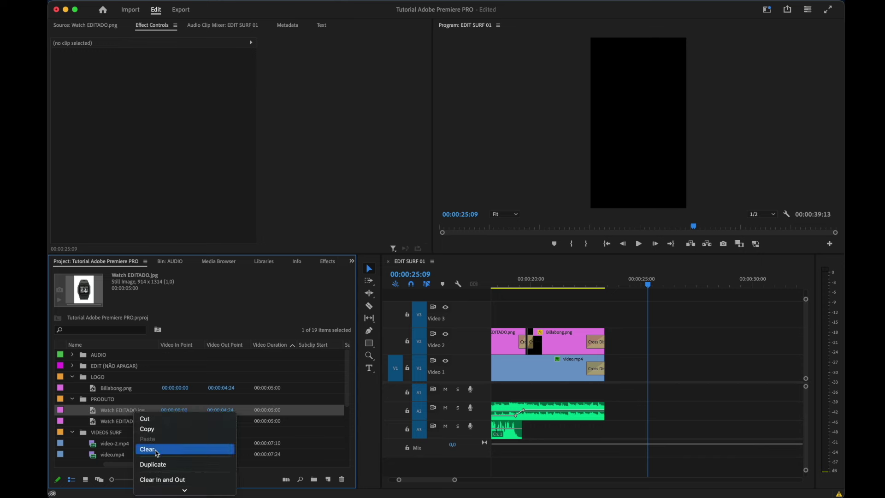
pyautogui.moveTo(172, 492)
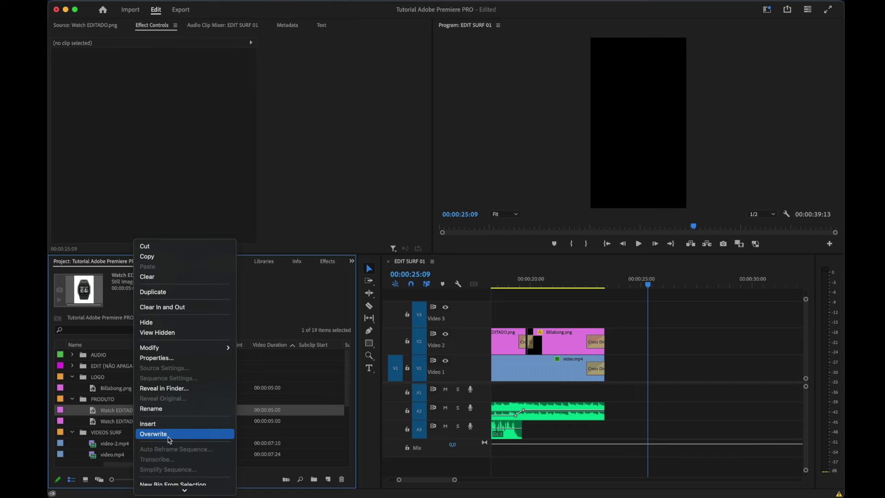
pyautogui.scroll(-5, 170, 440)
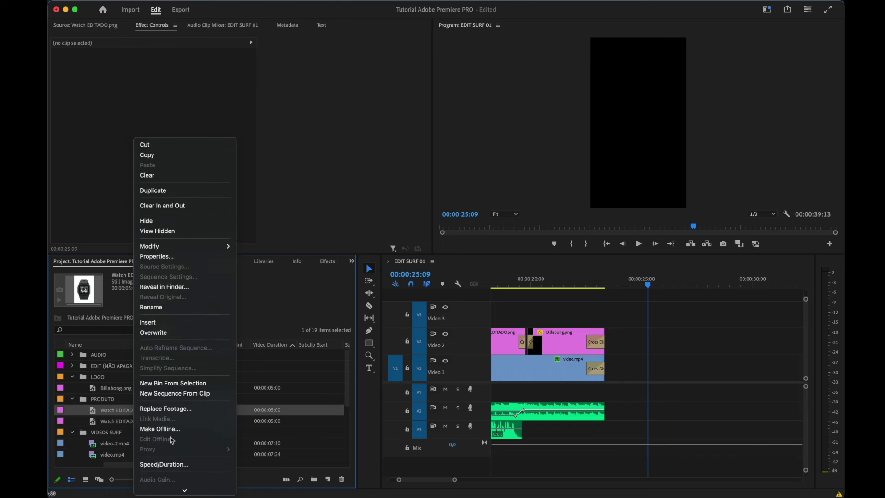
pyautogui.scroll(-2, 171, 440)
pyautogui.click(172, 442)
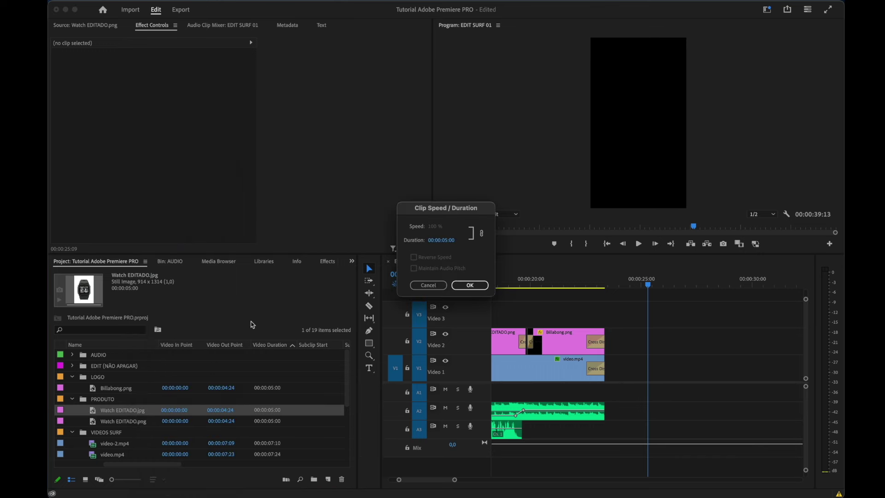
pyautogui.click(446, 238)
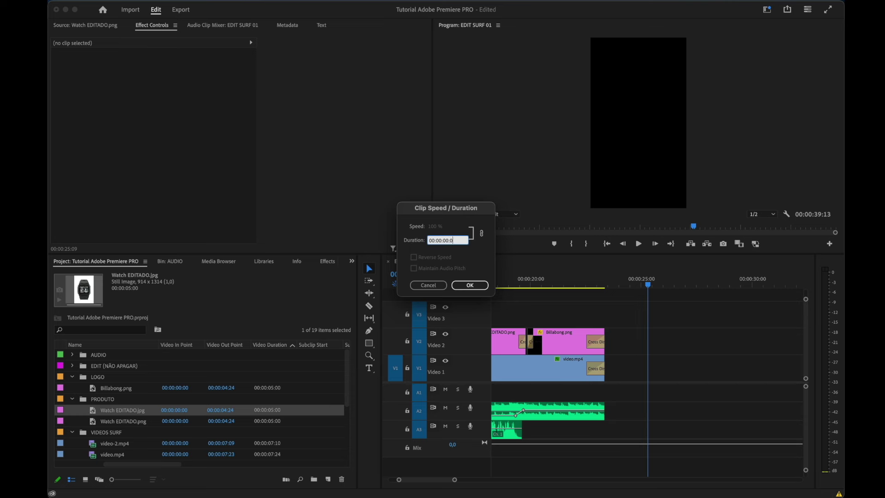
pyautogui.click(478, 283)
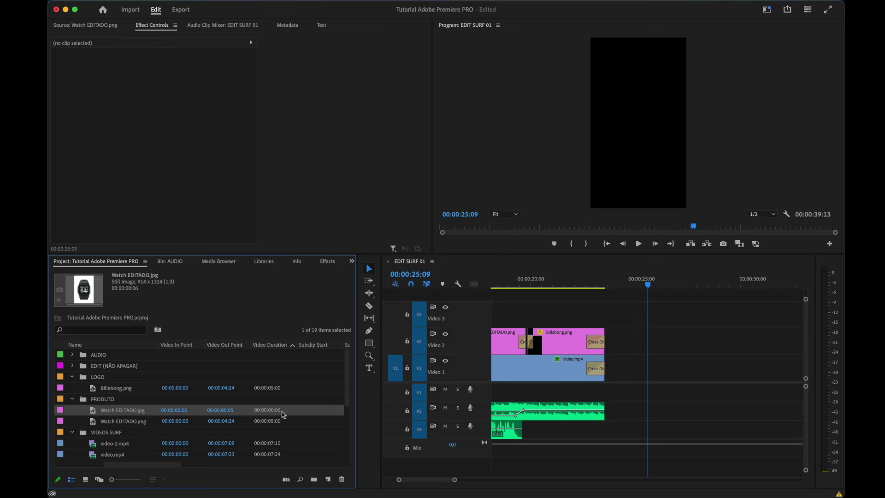
# Test the watch image on Video 1 at 00:00:25, delete it, and zoom out
pyautogui.moveTo(111, 415); pyautogui.dragTo(651, 381)
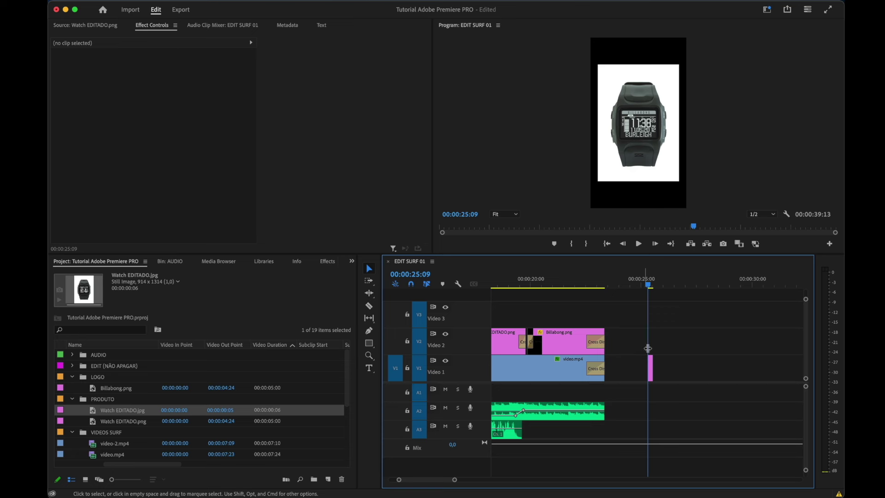
pyautogui.moveTo(667, 351); pyautogui.dragTo(634, 390)
pyautogui.press('Delete')
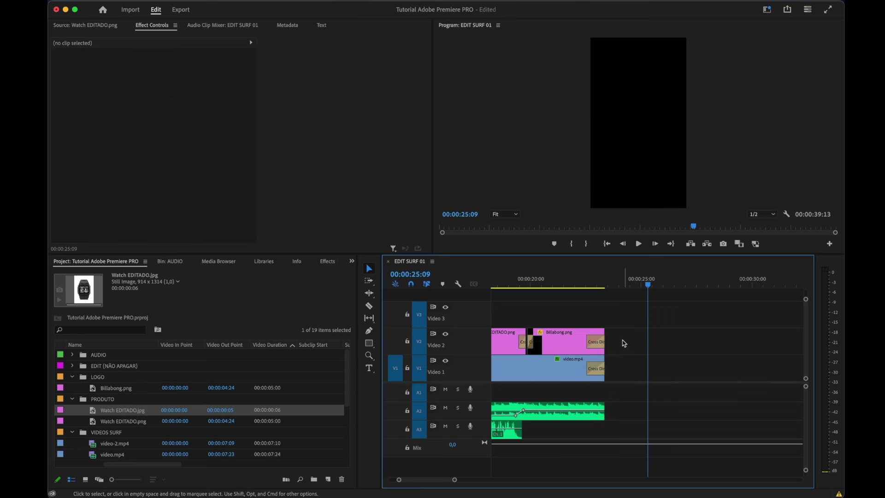
pyautogui.hscroll(-10, 596, 339)
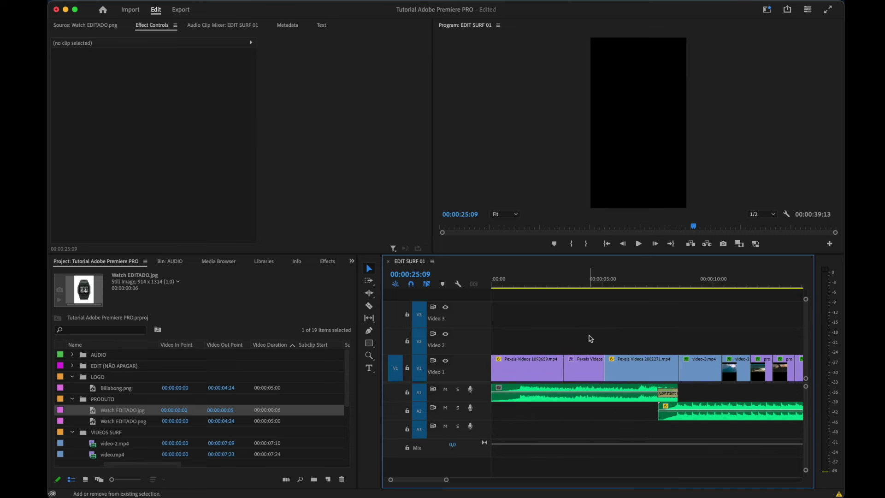
pyautogui.moveTo(446, 480); pyautogui.dragTo(506, 481)
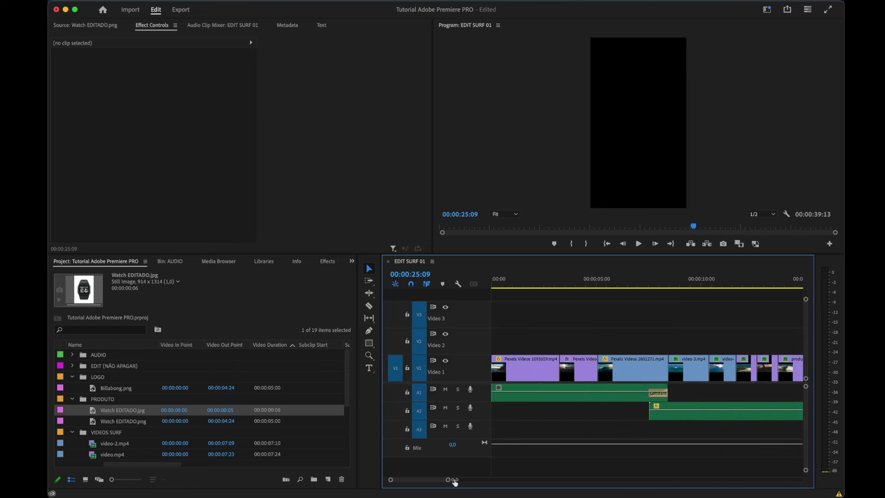